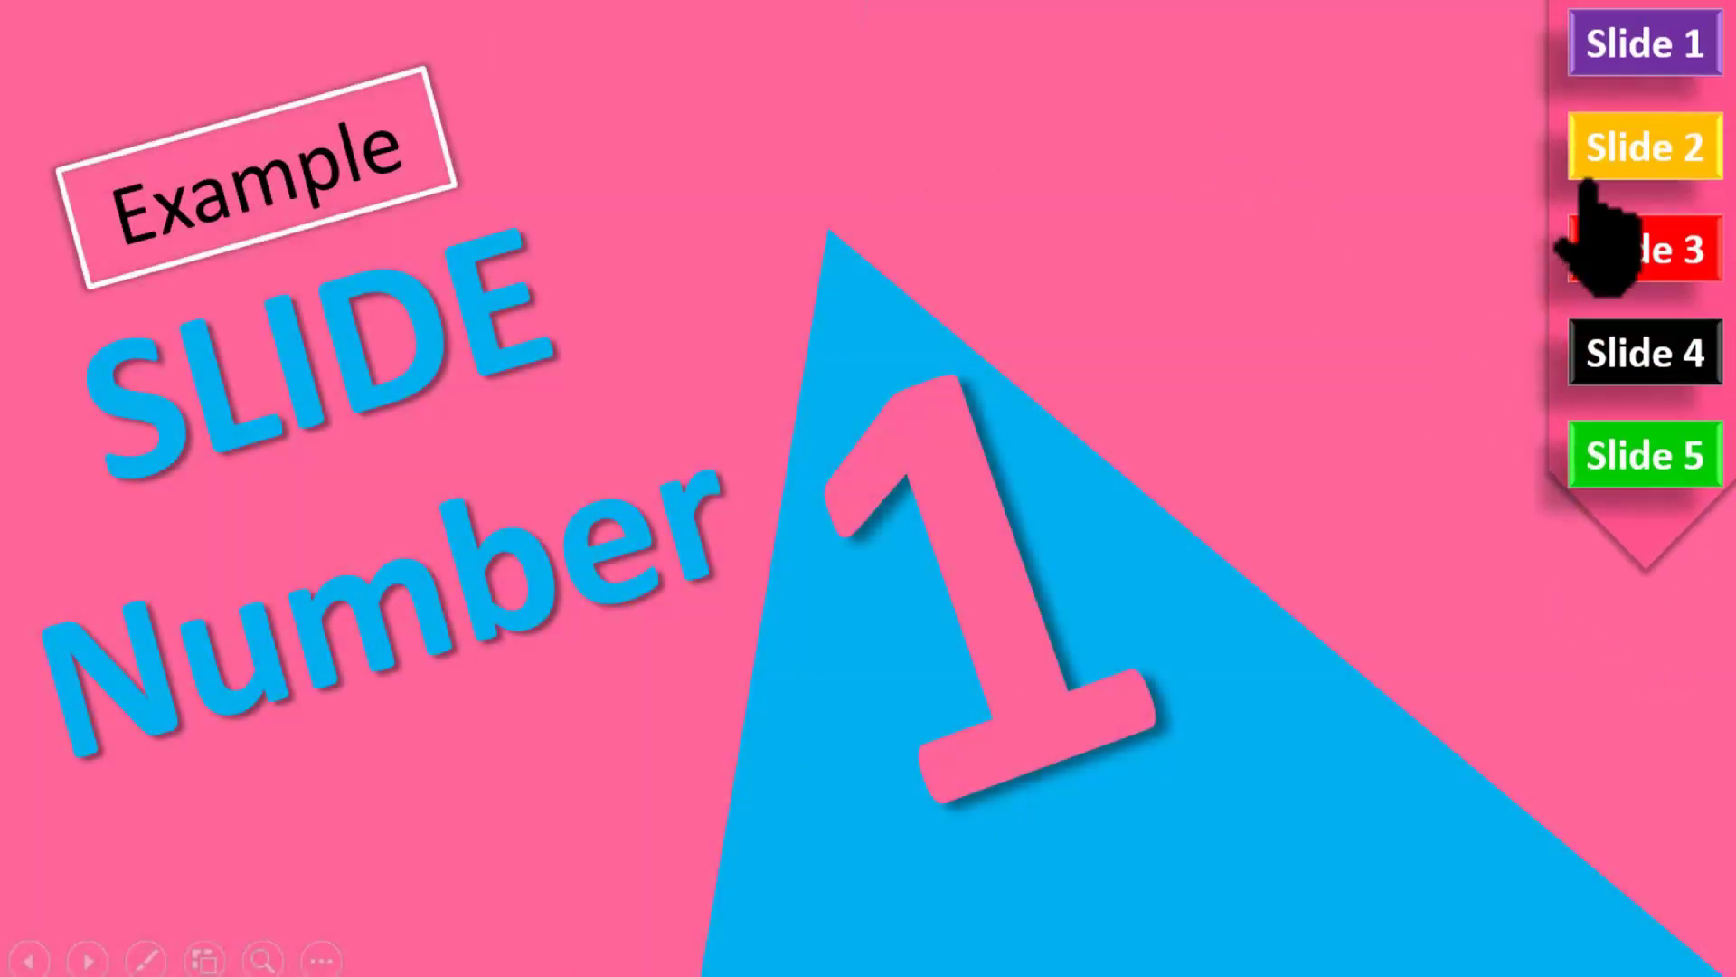
In the slideshow, use the ribbon buttons to jump among slides 2, 5, 3, 1 and 4.
left_click(1666, 242)
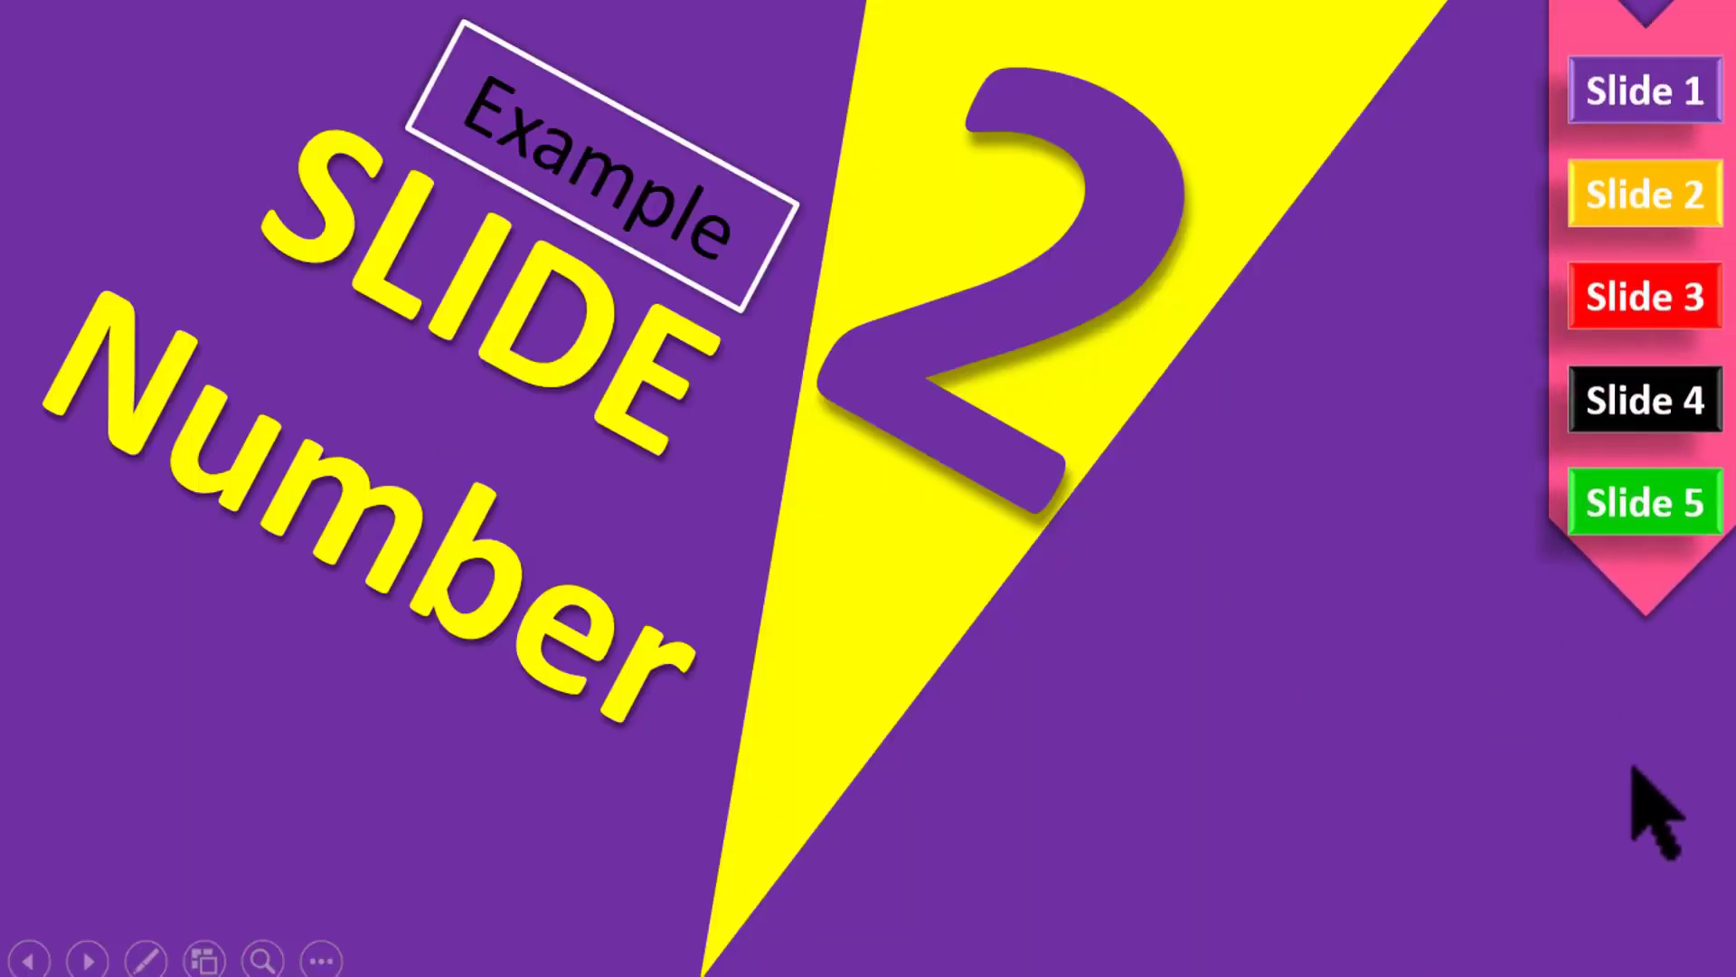
left_click(1661, 553)
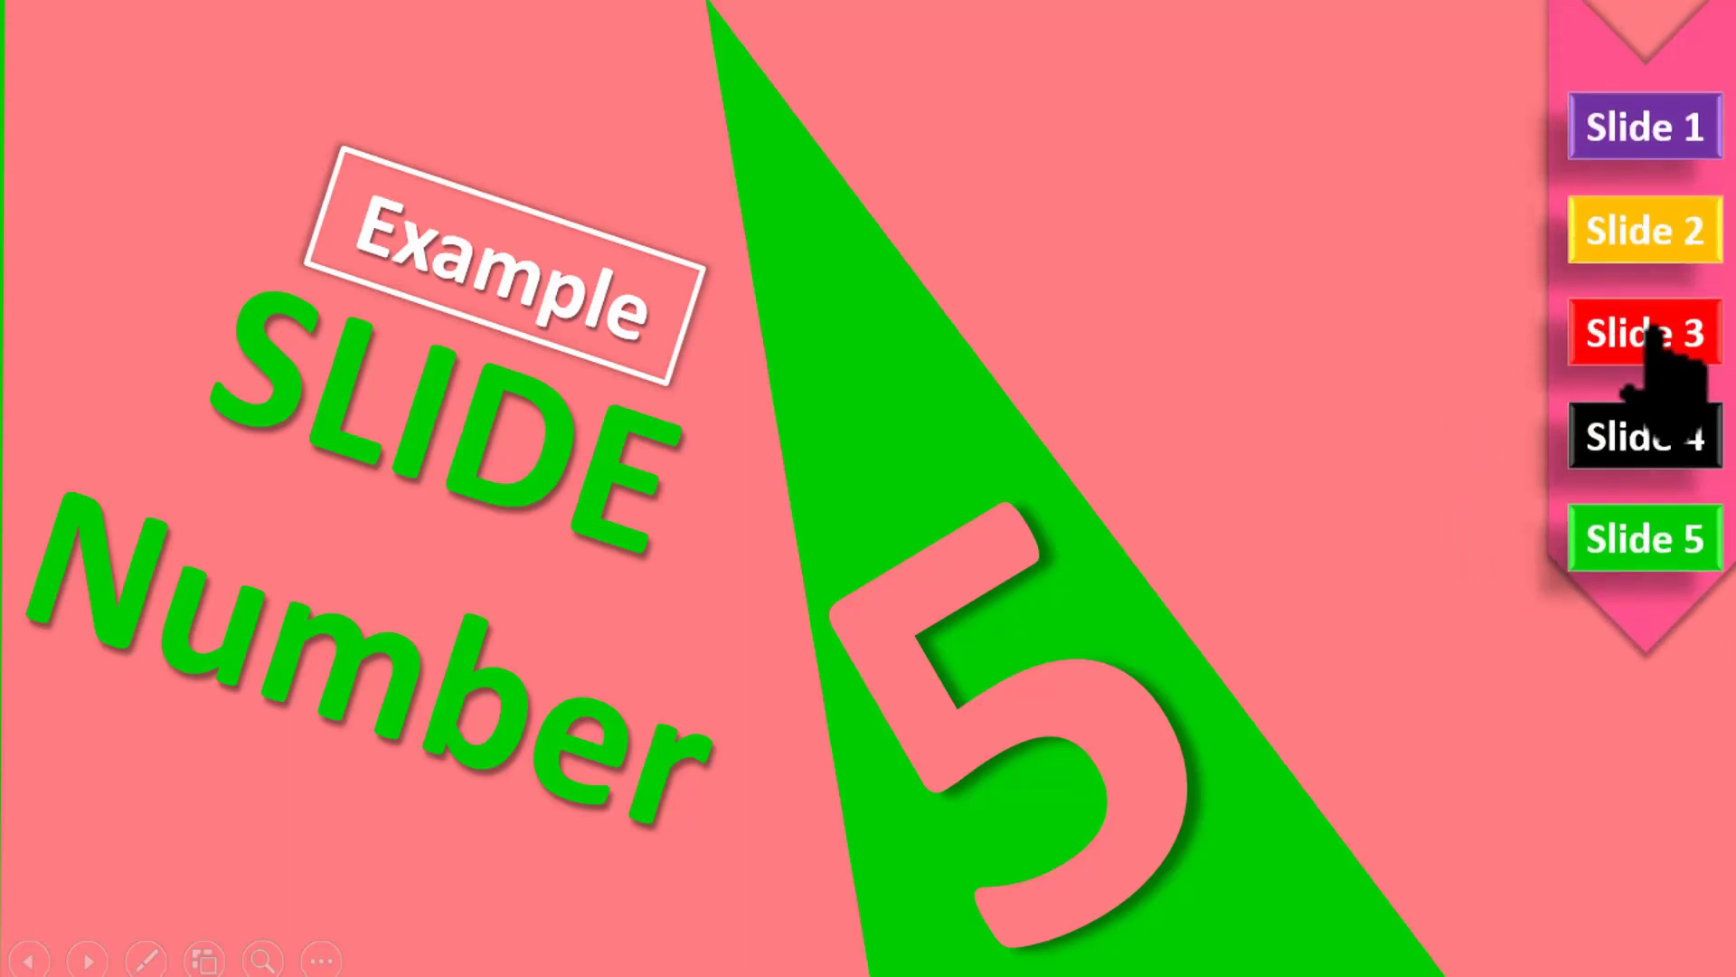
left_click(1660, 343)
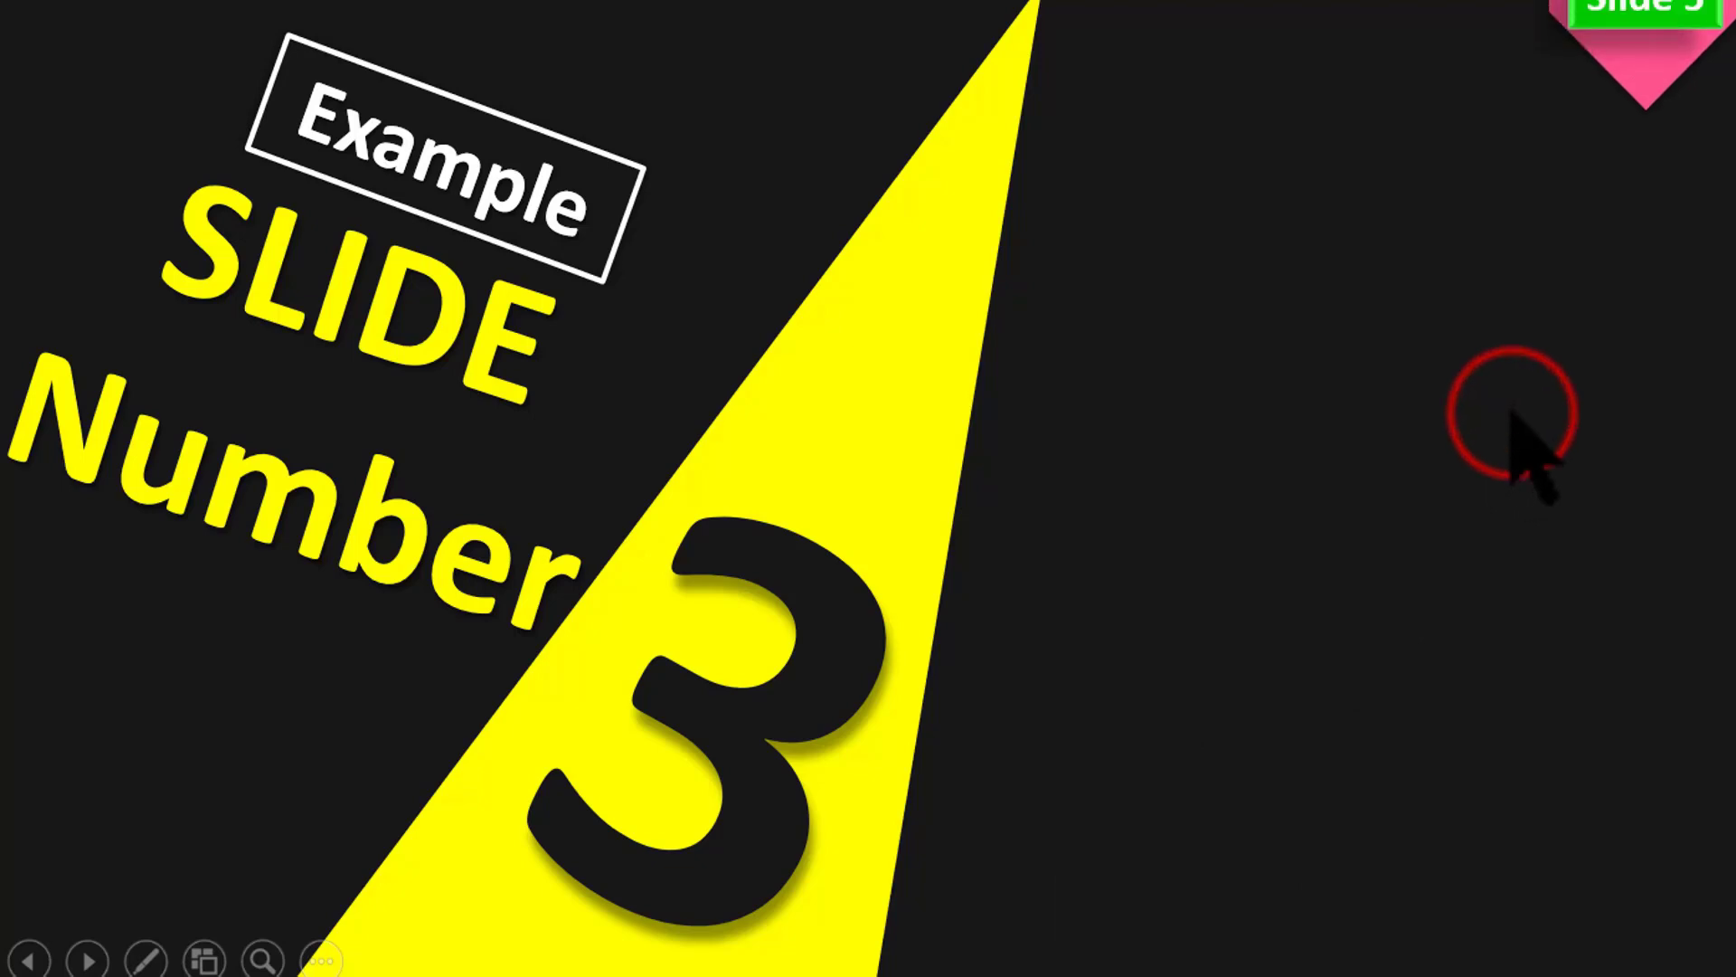
left_click(1642, 127)
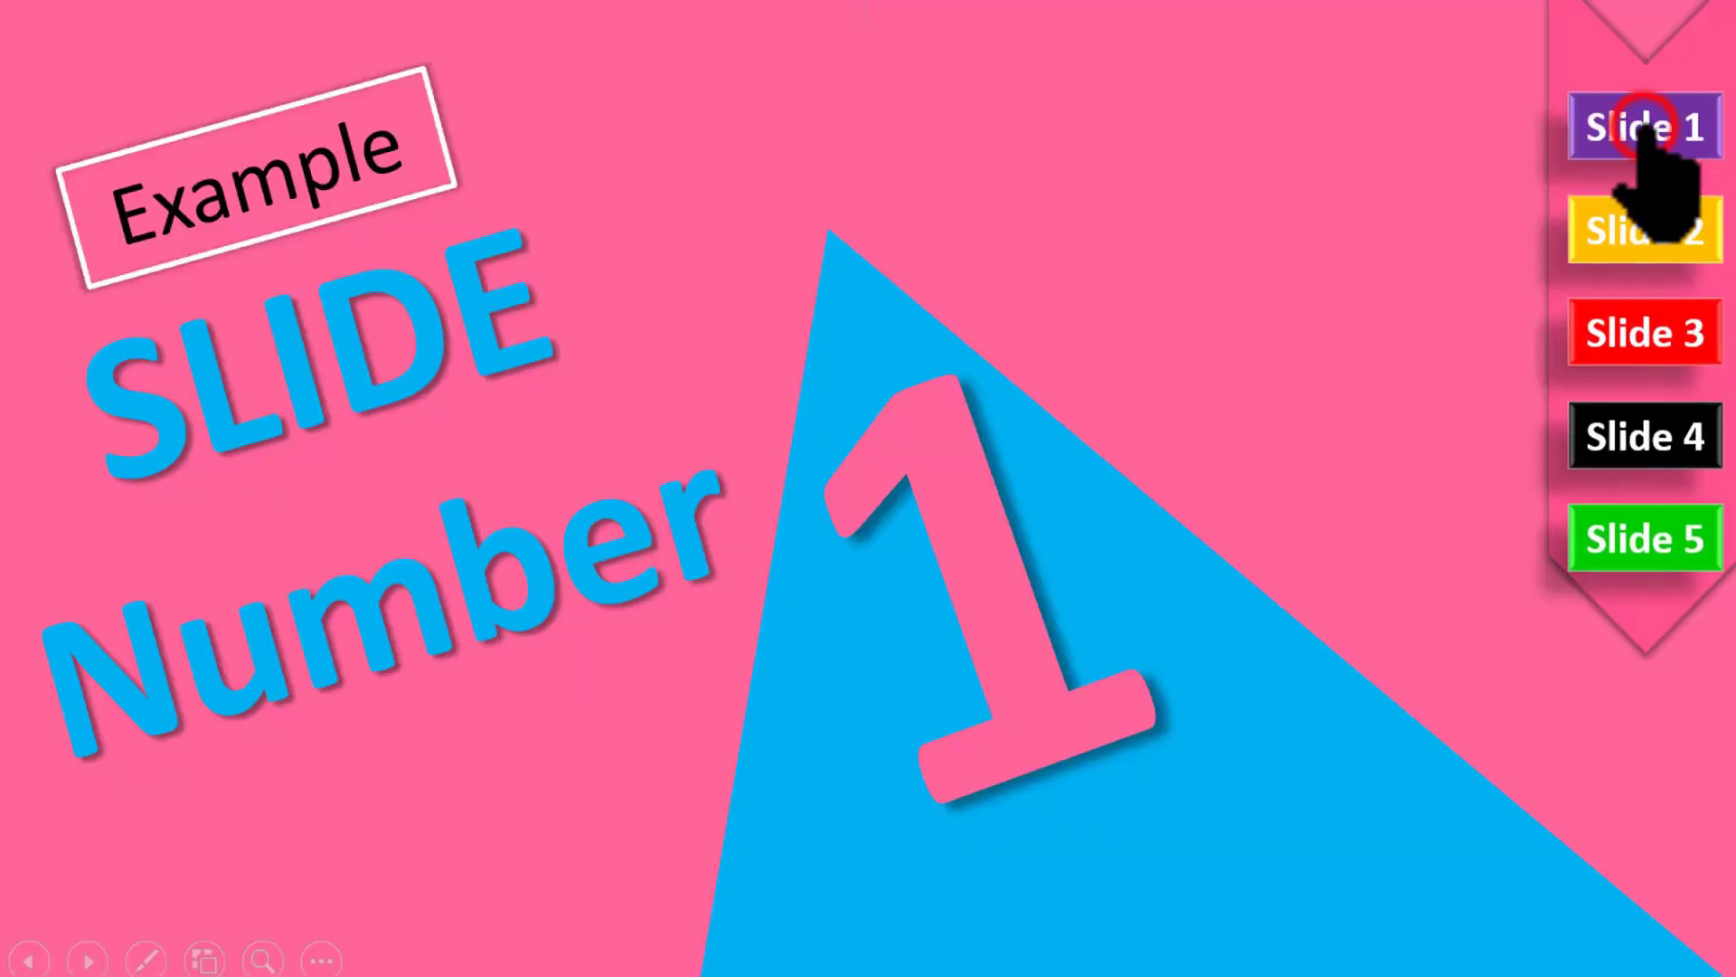
left_click(1633, 541)
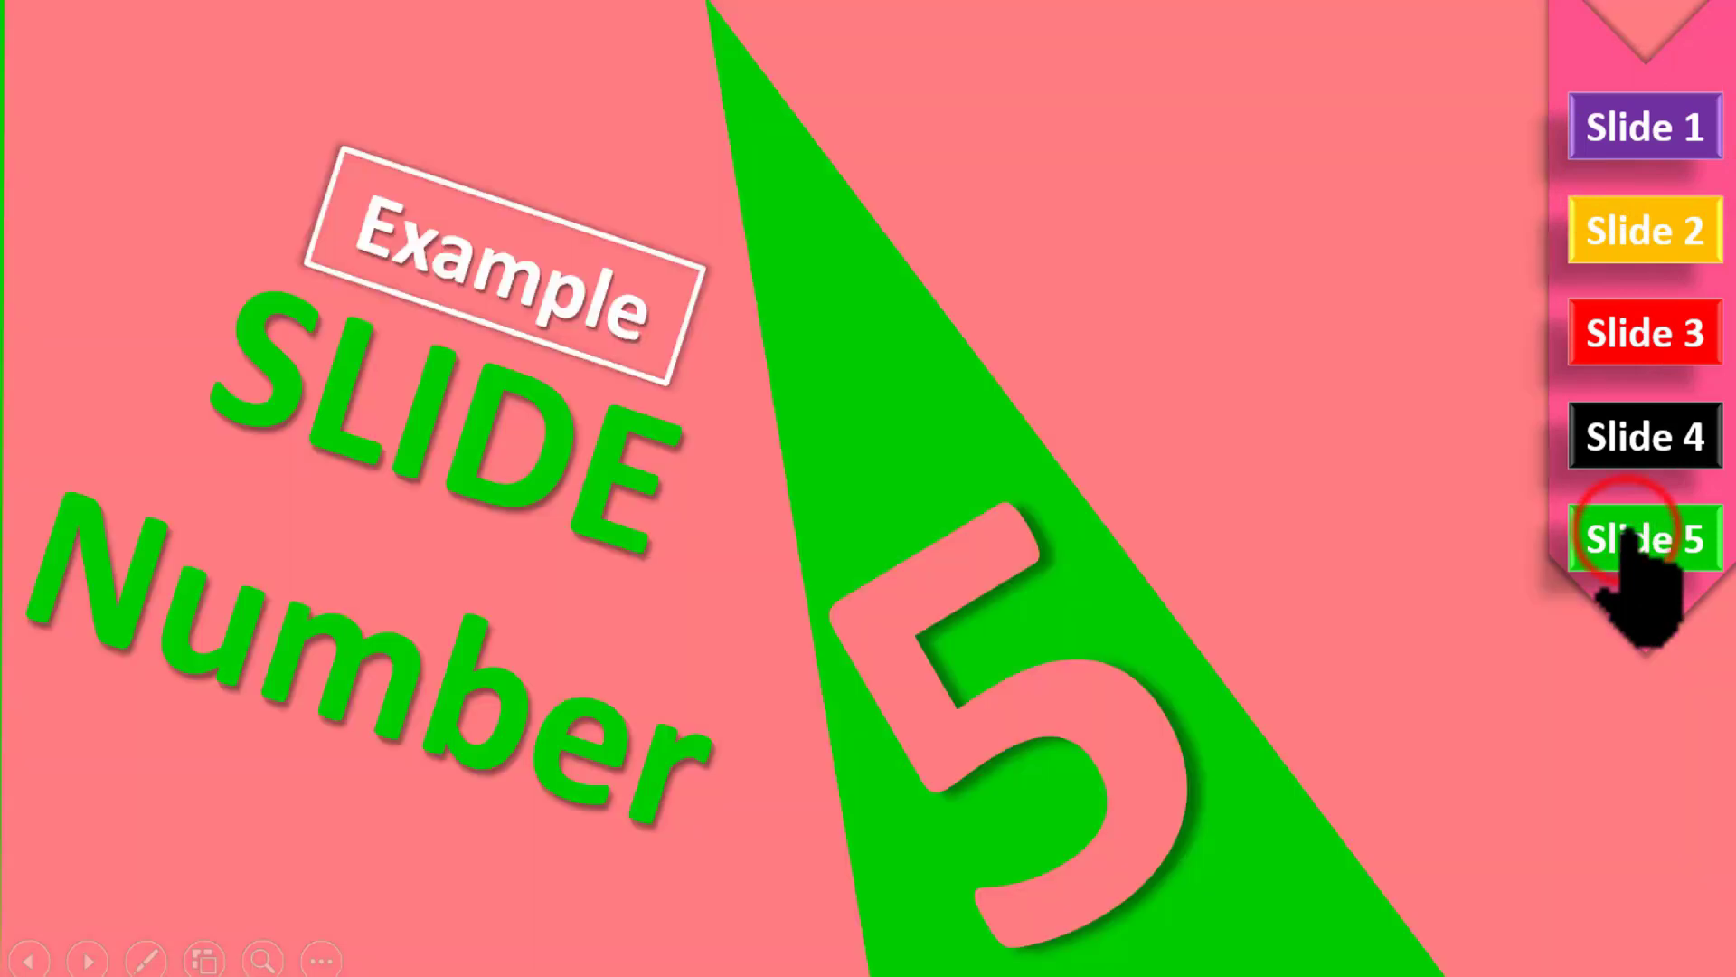
left_click(1647, 325)
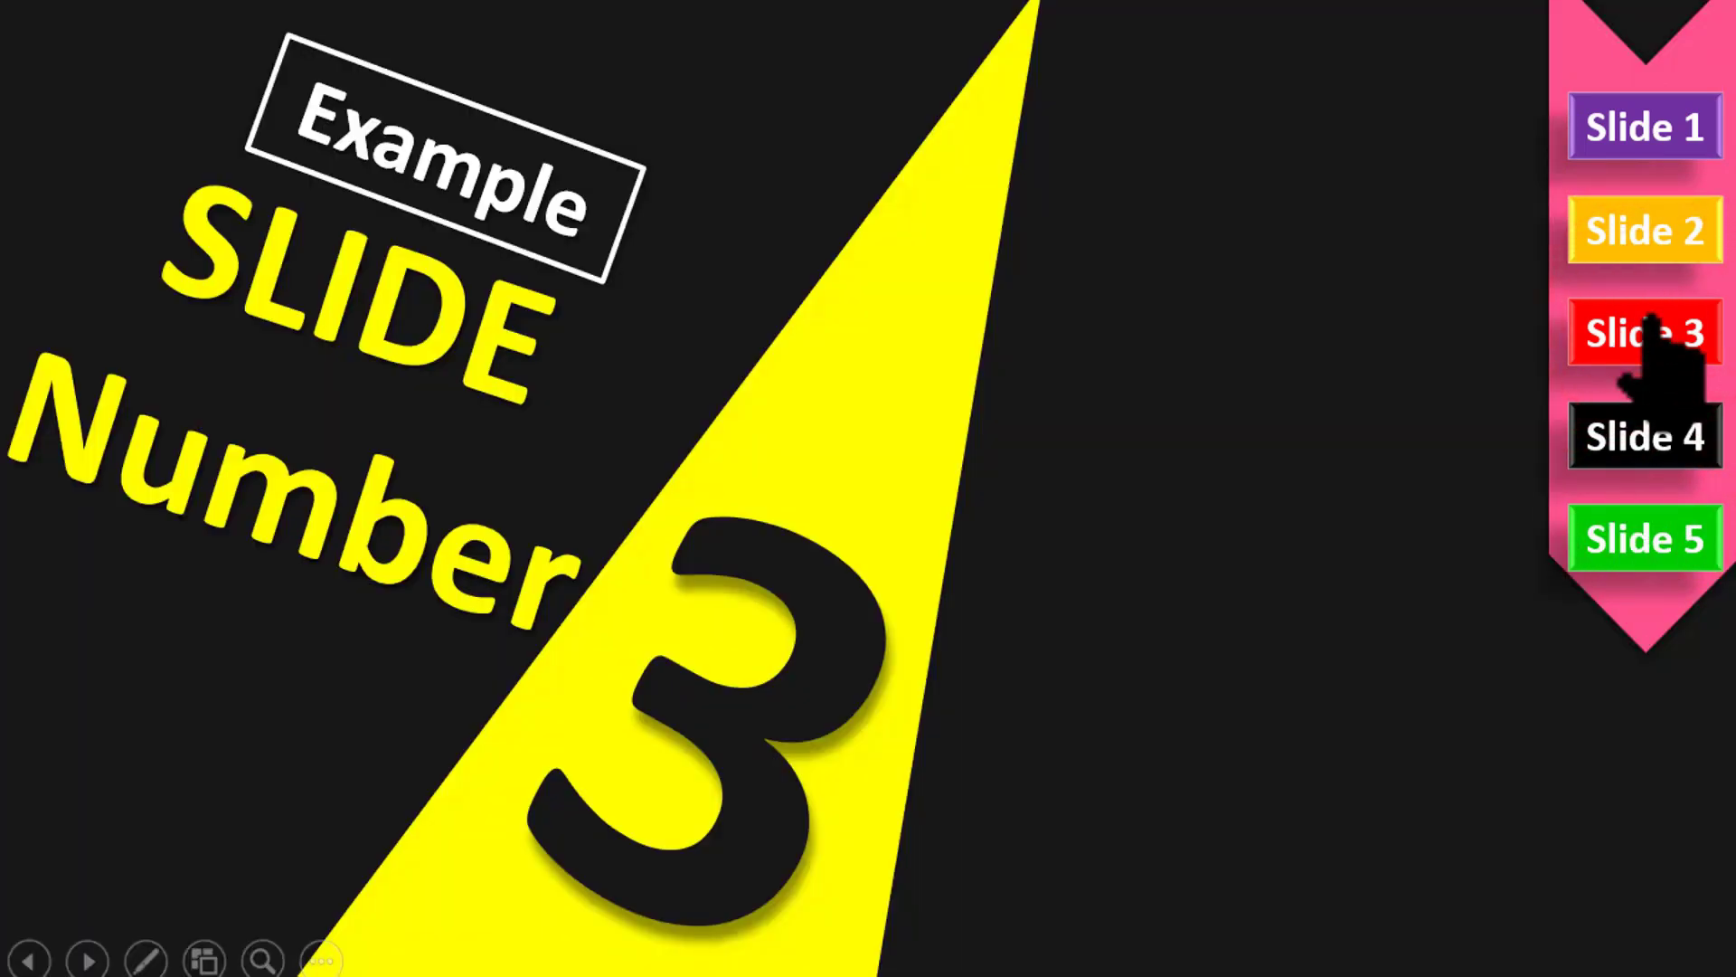
left_click(1646, 136)
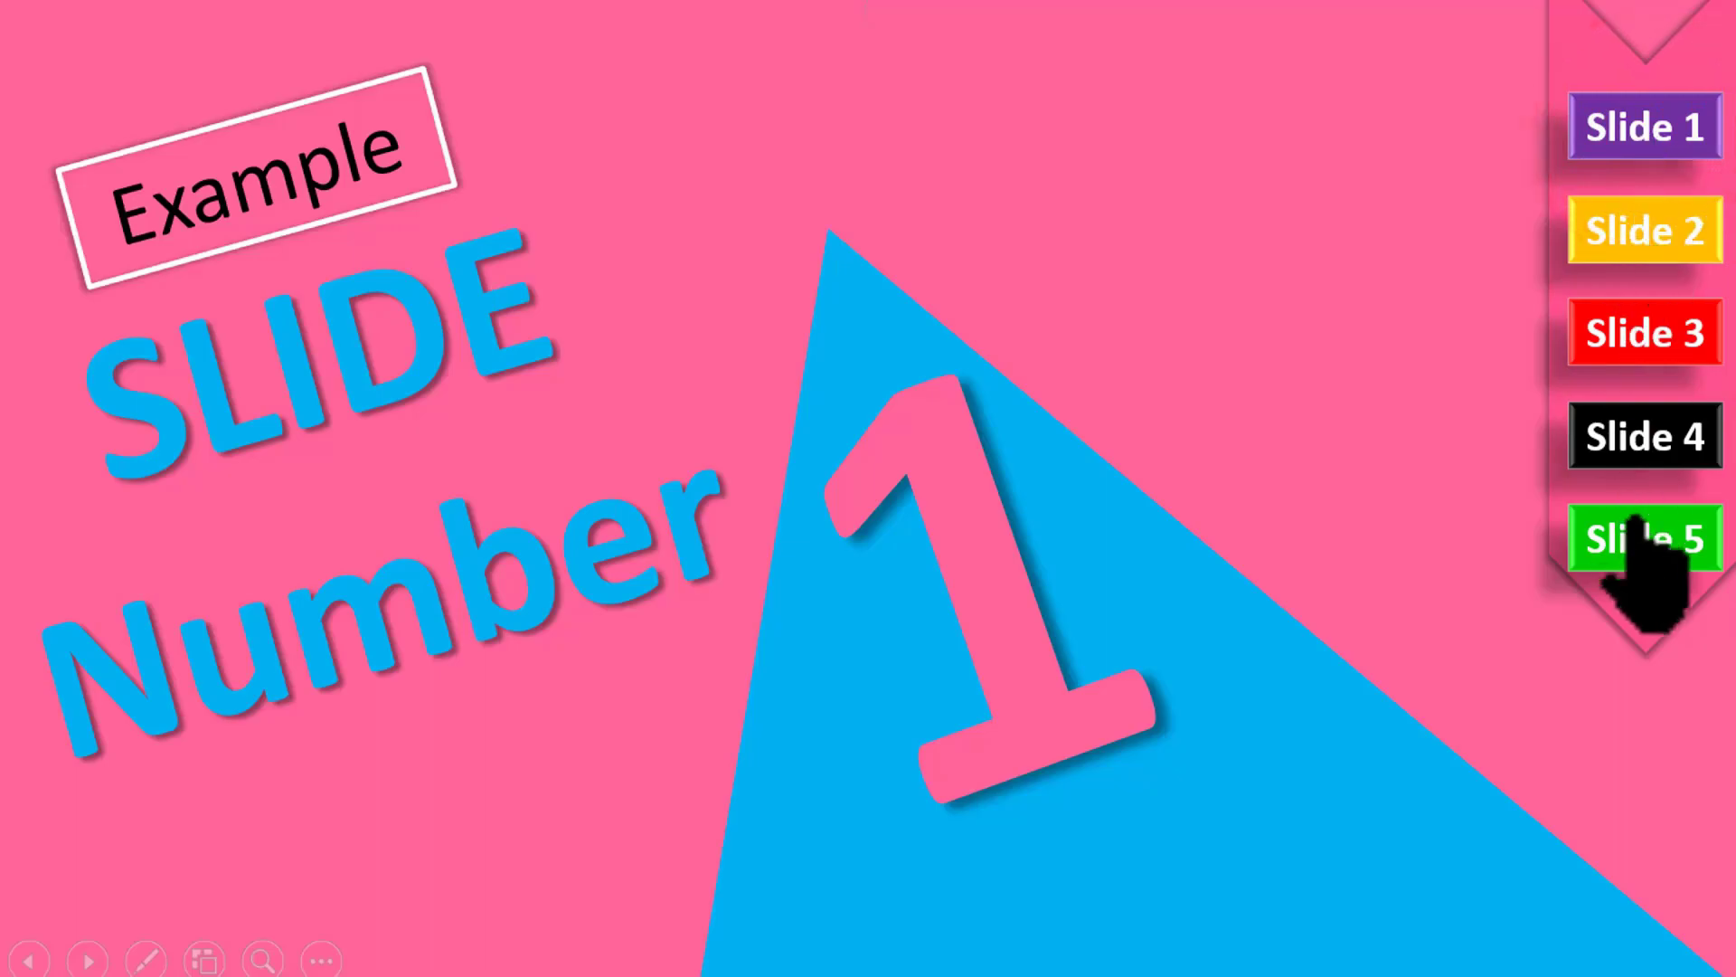
left_click(1647, 436)
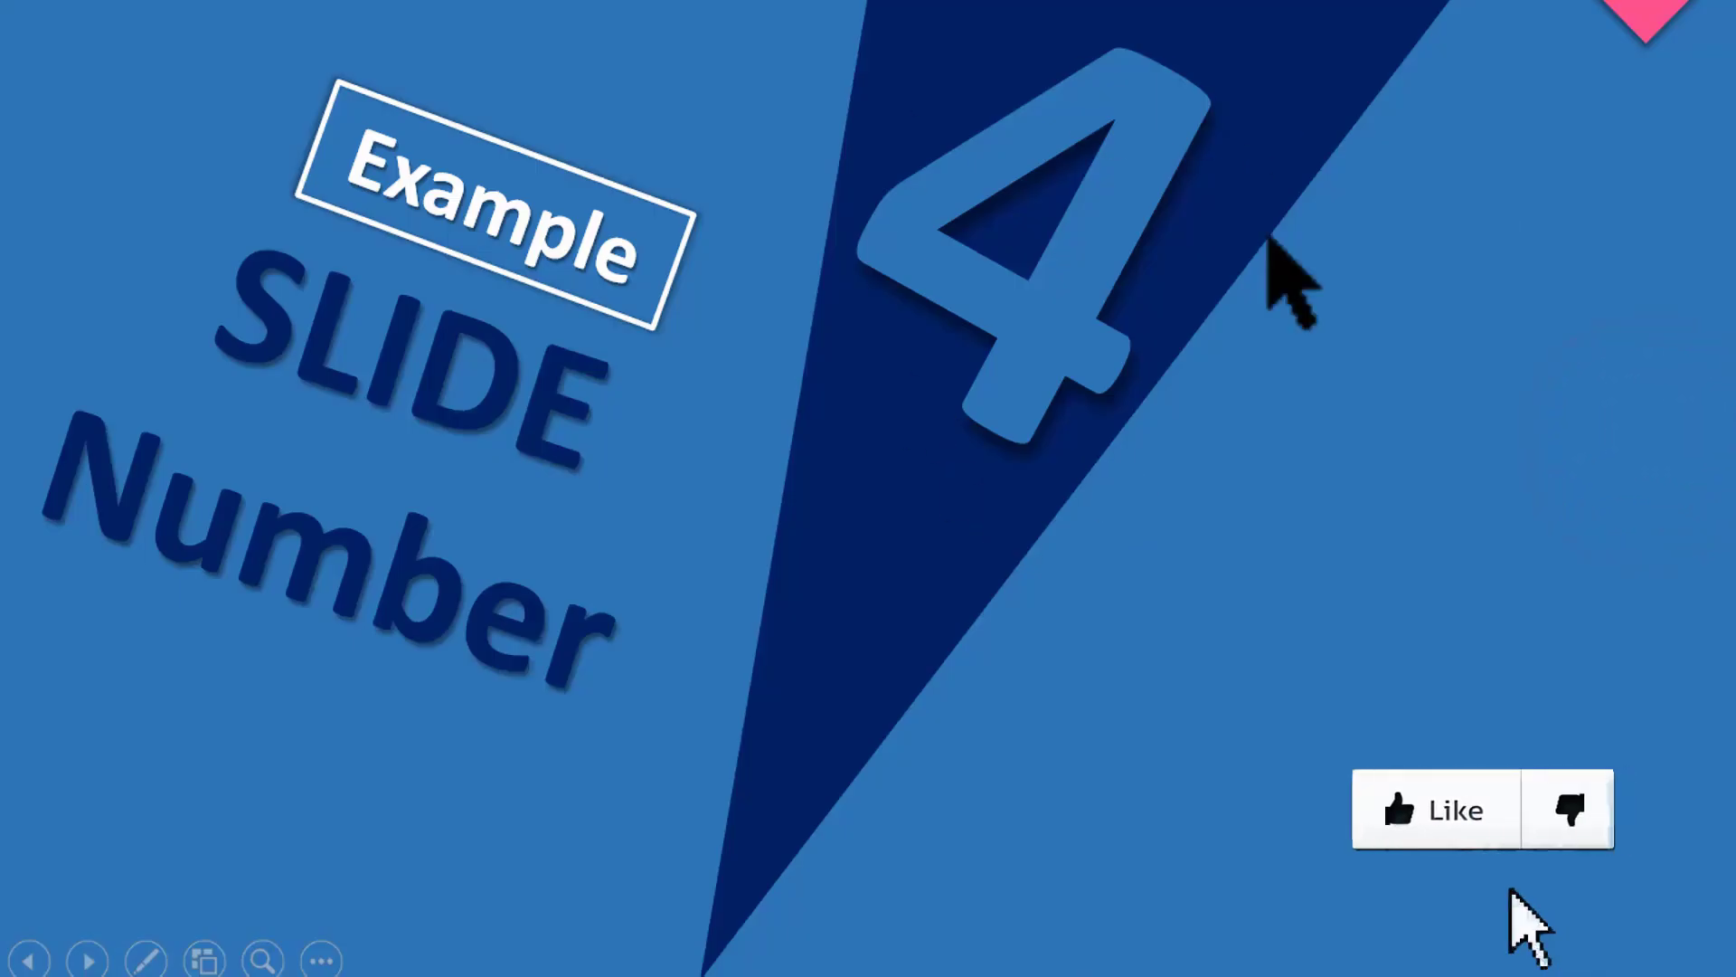
Unfold the ribbon on slide 4, jump to slides 3, 5 and 1, then leave the slideshow.
left_click(1639, 20)
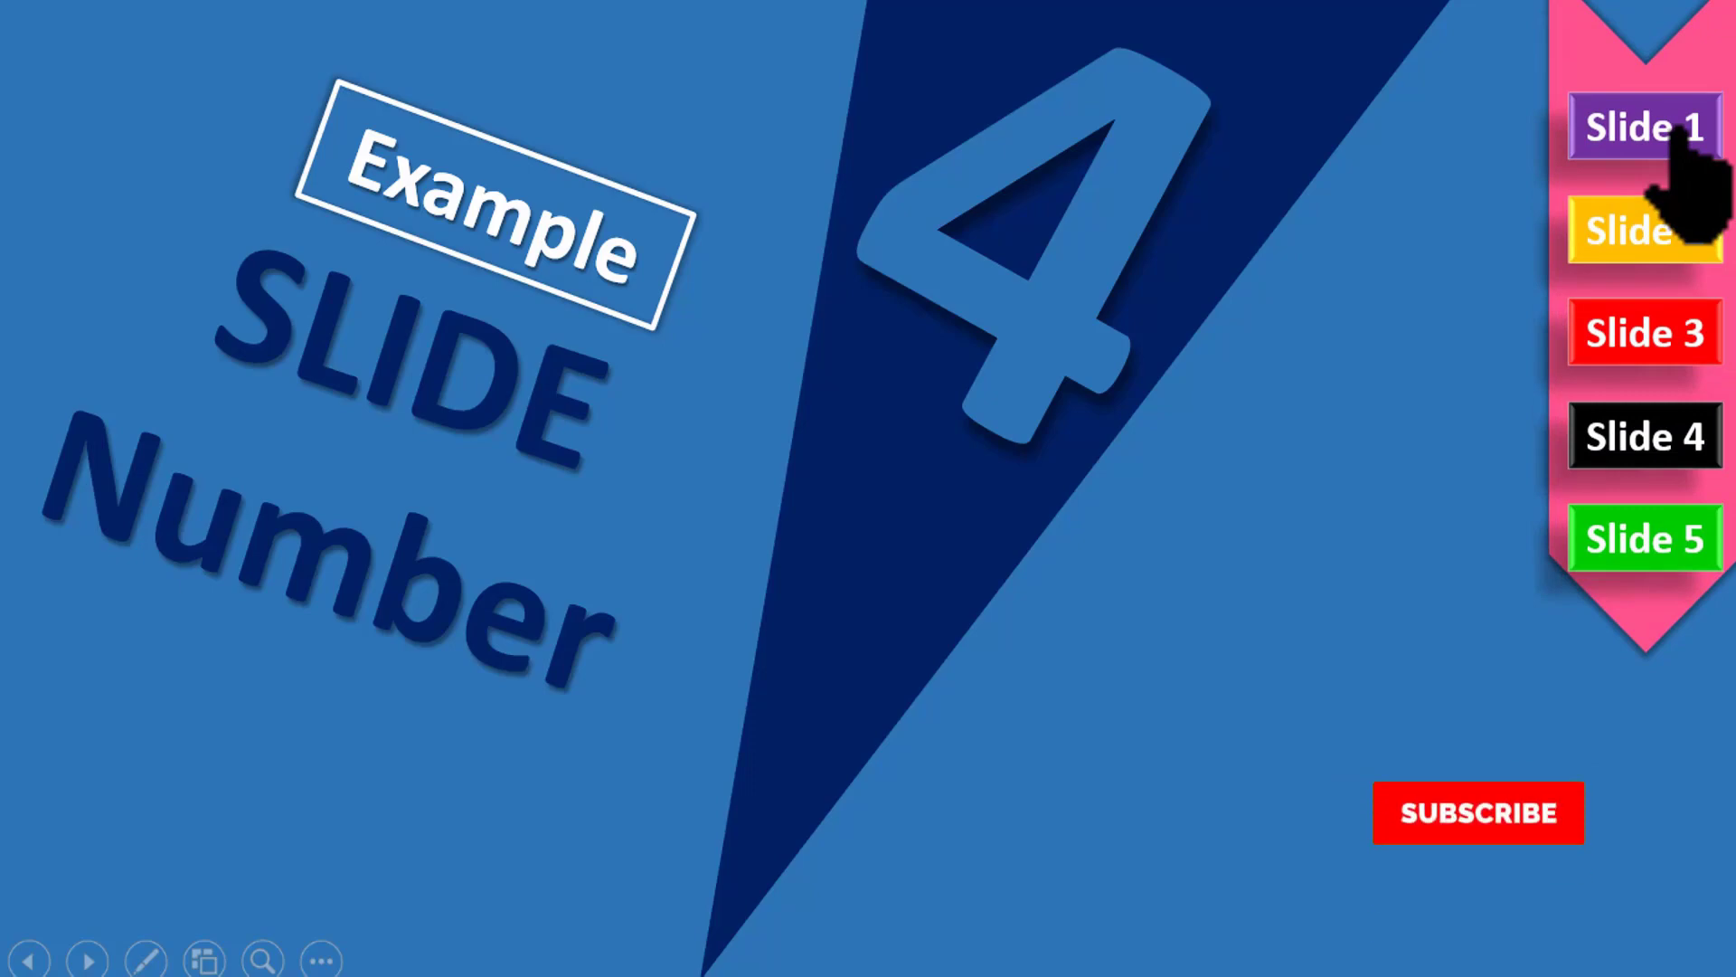
left_click(1637, 333)
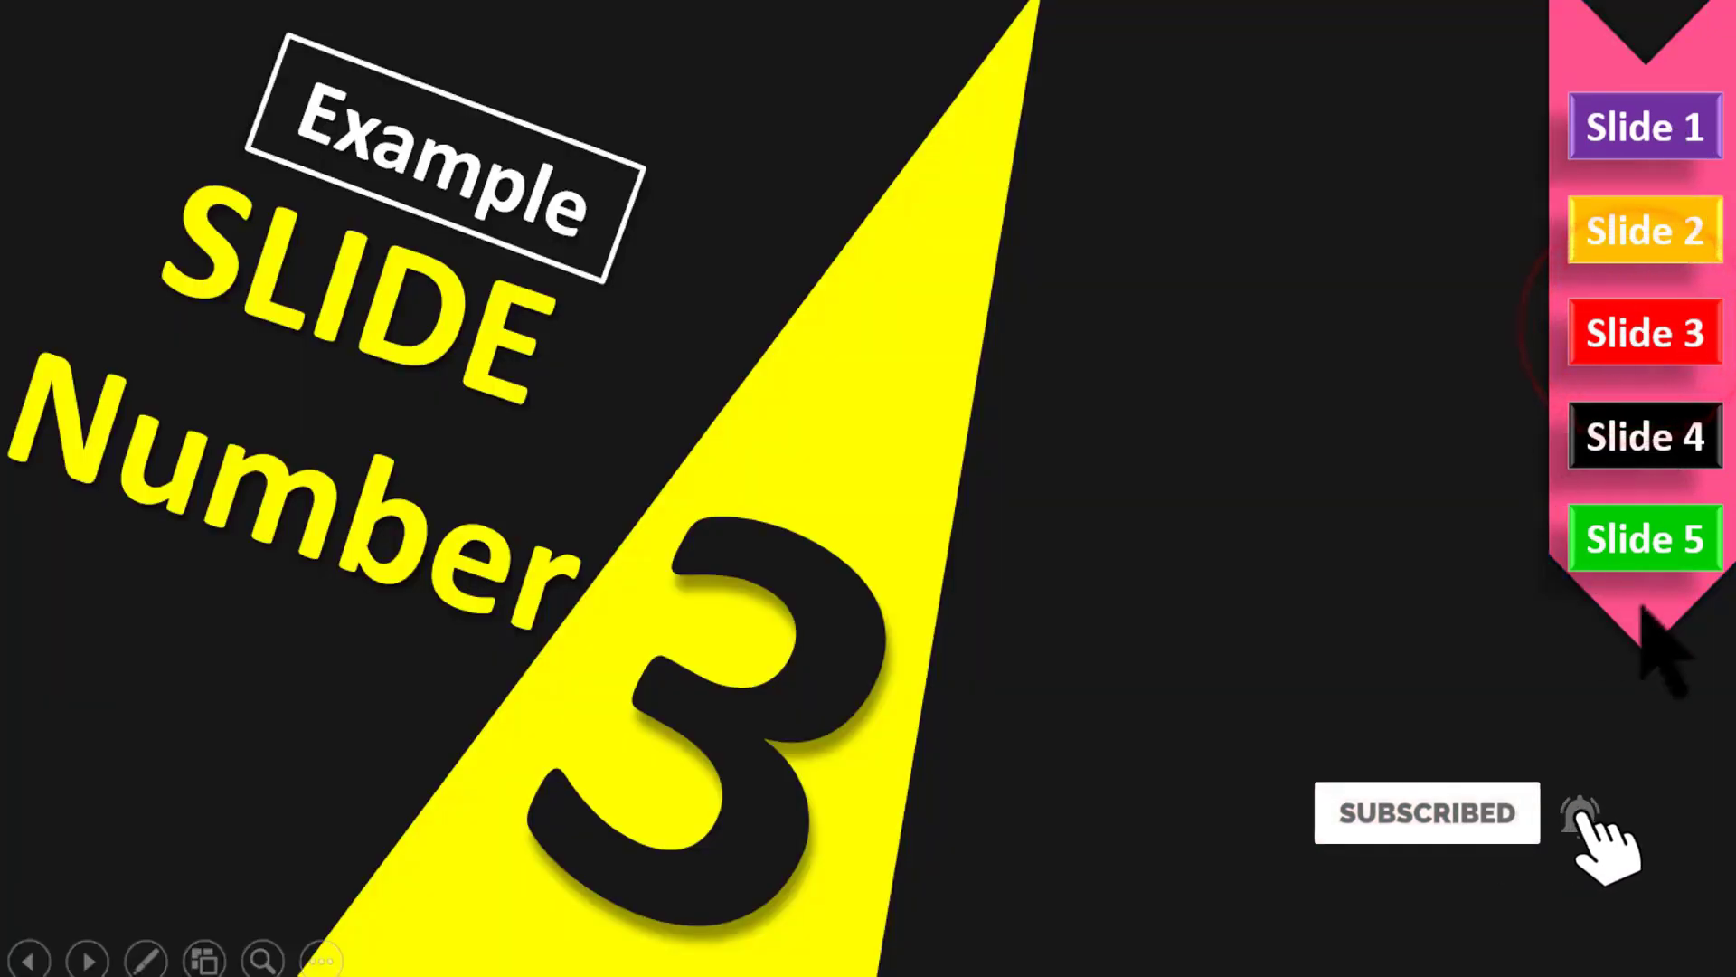
left_click(1638, 538)
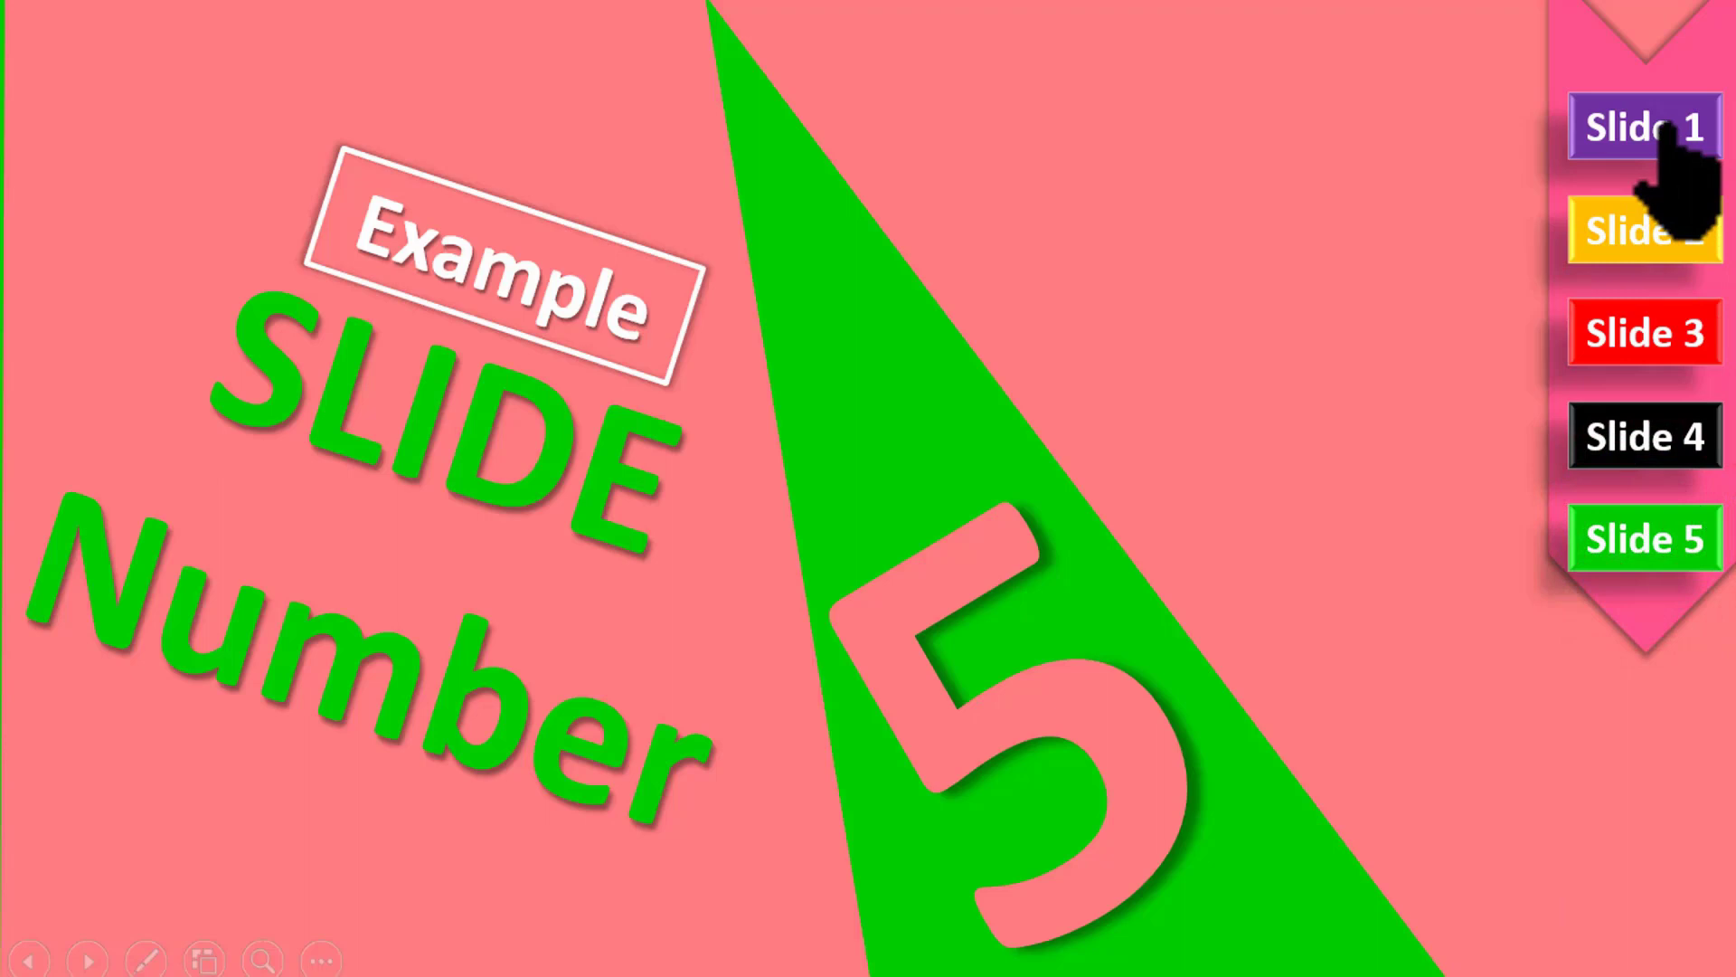
left_click(1666, 127)
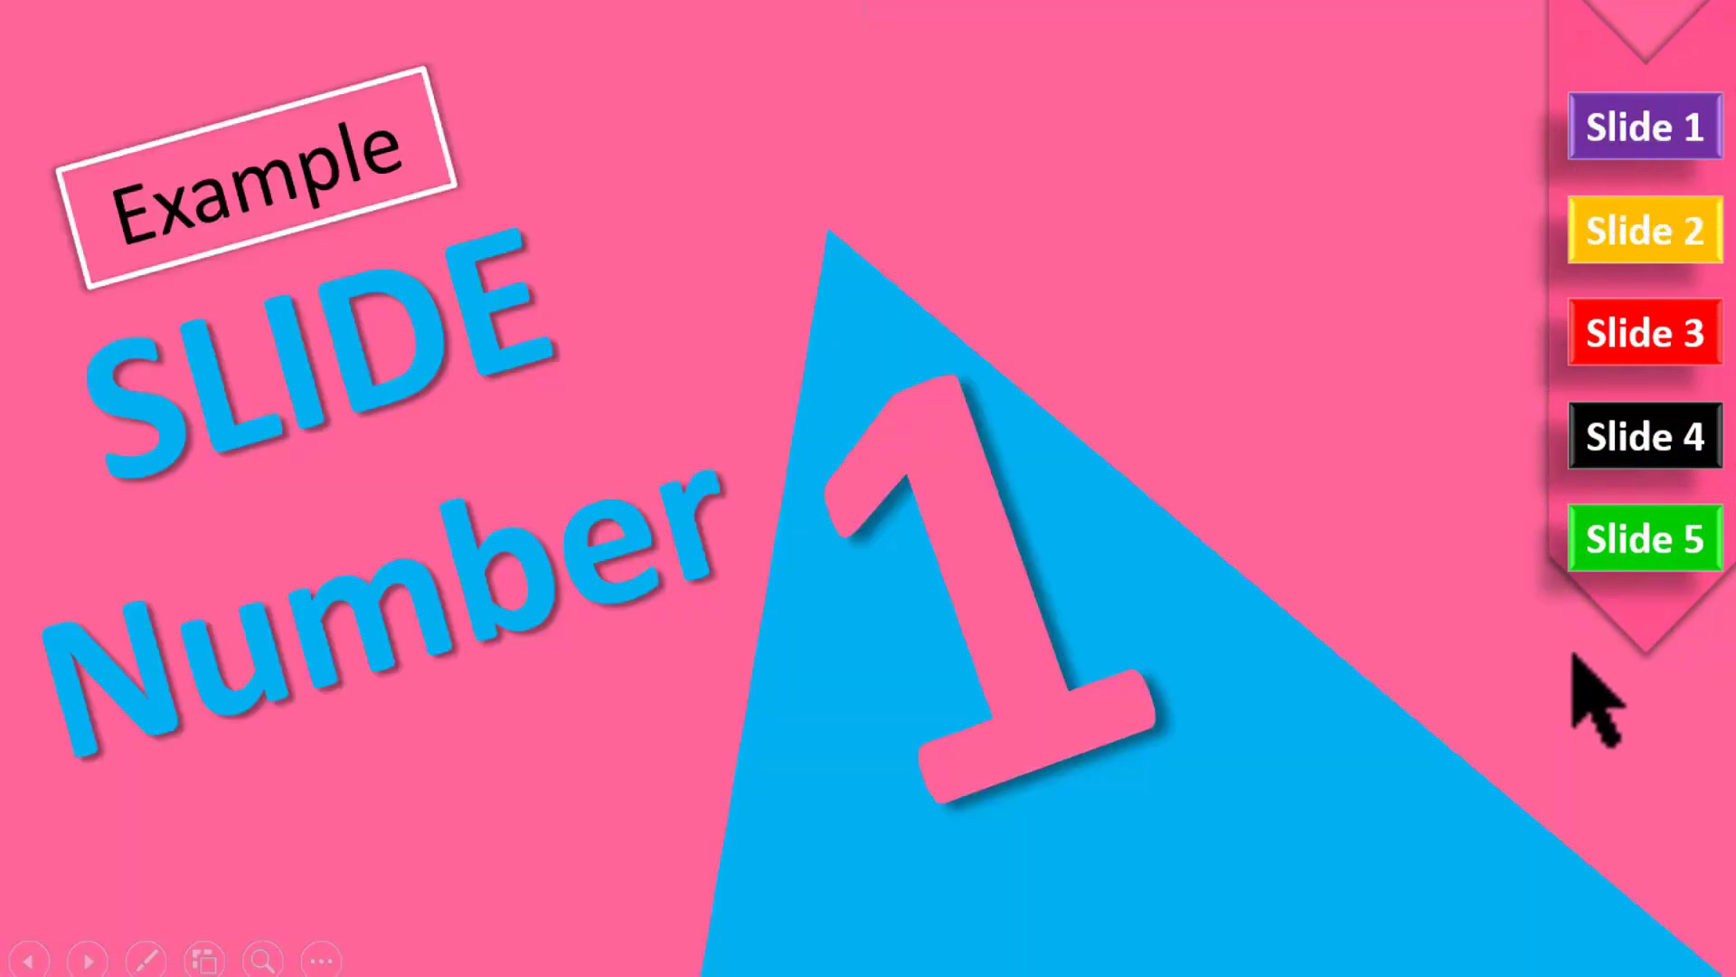
left_click(1647, 624)
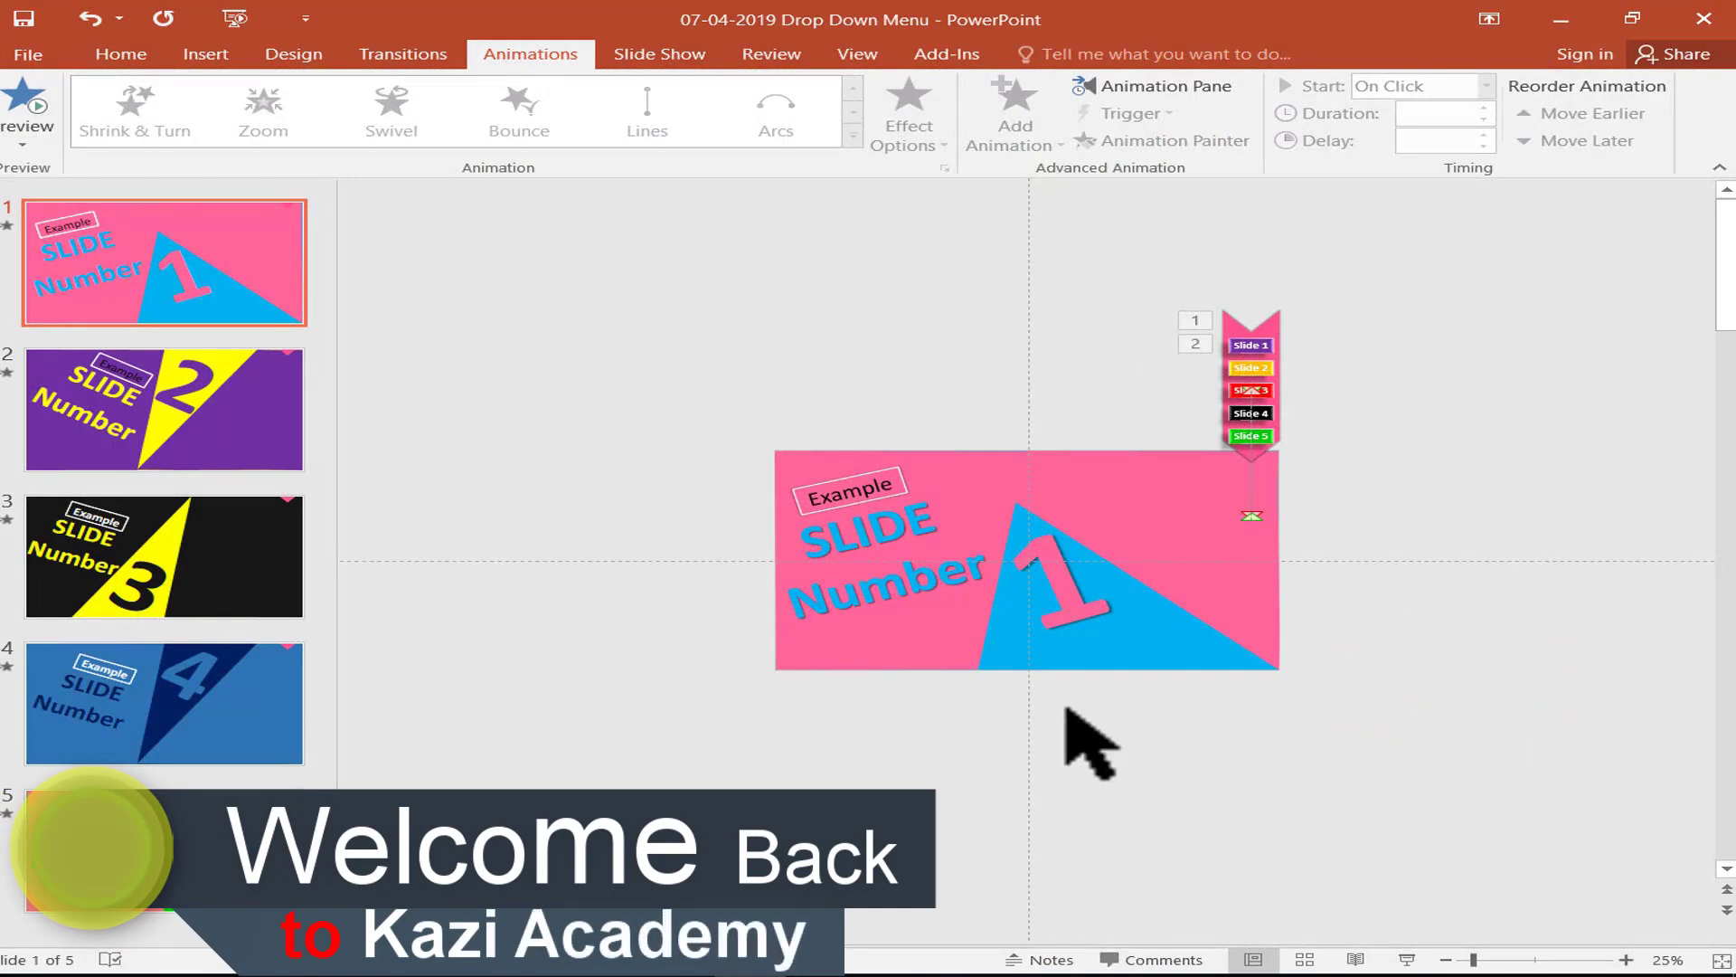
In Normal view, step through slides 2 to 5 and back to 1 to inspect each ribbon.
scroll(989, 737, "up", 5)
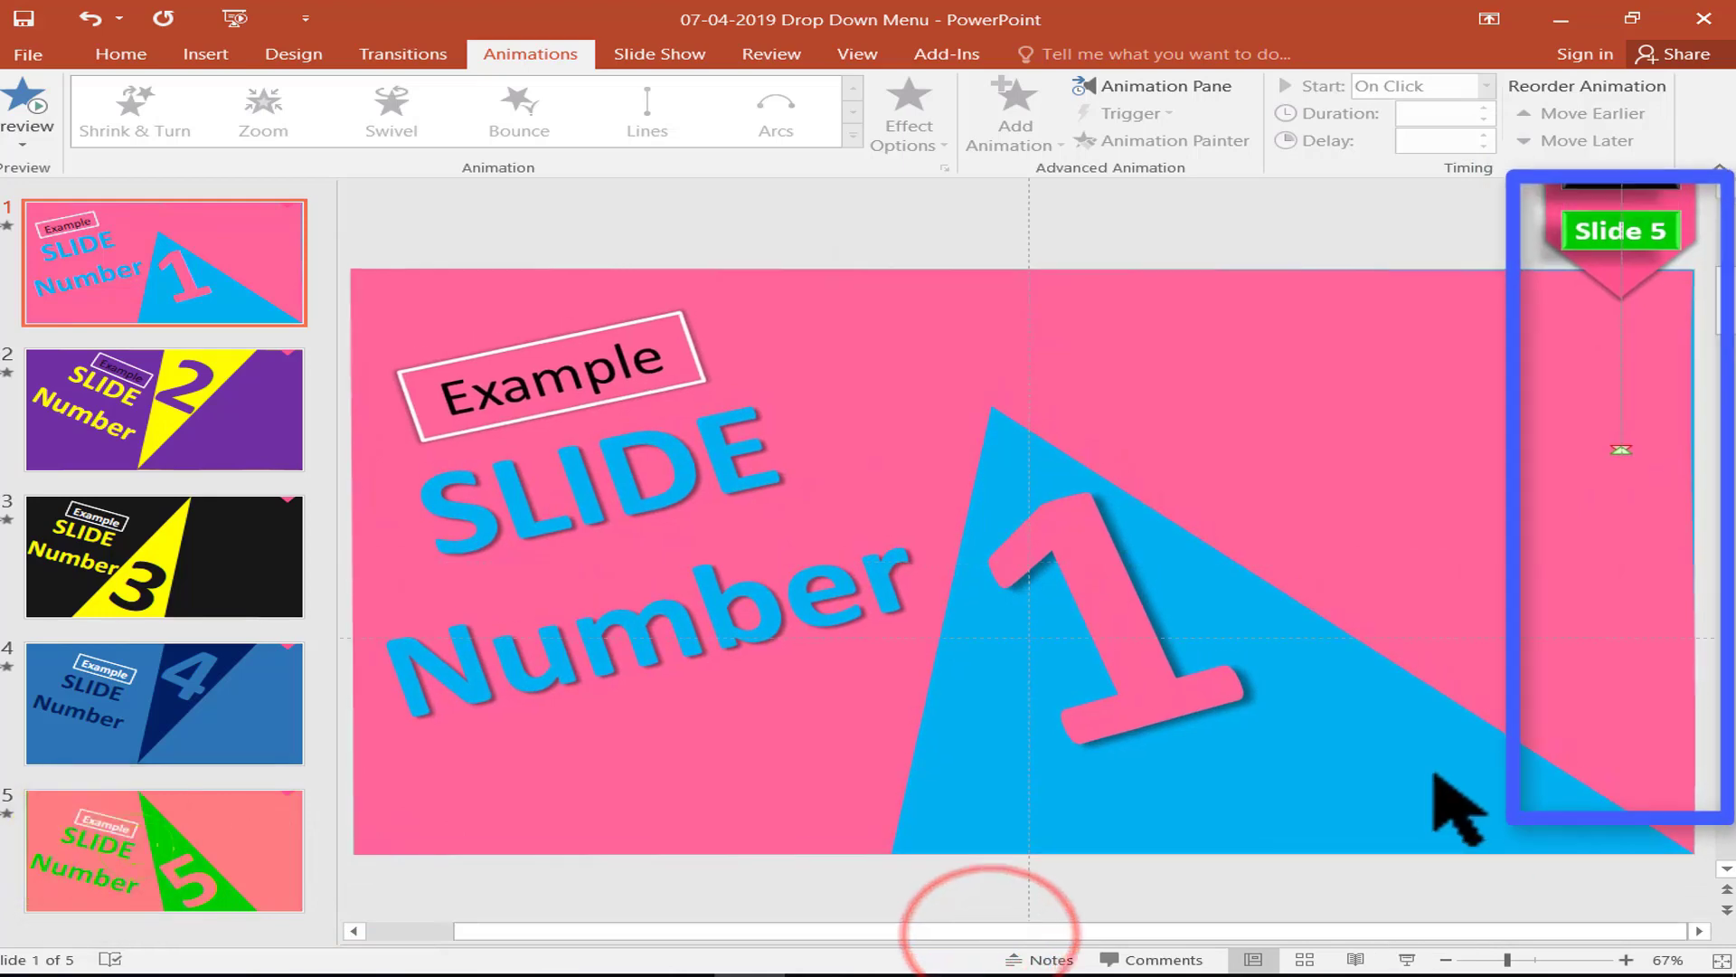
scroll(1438, 799, "up", 5)
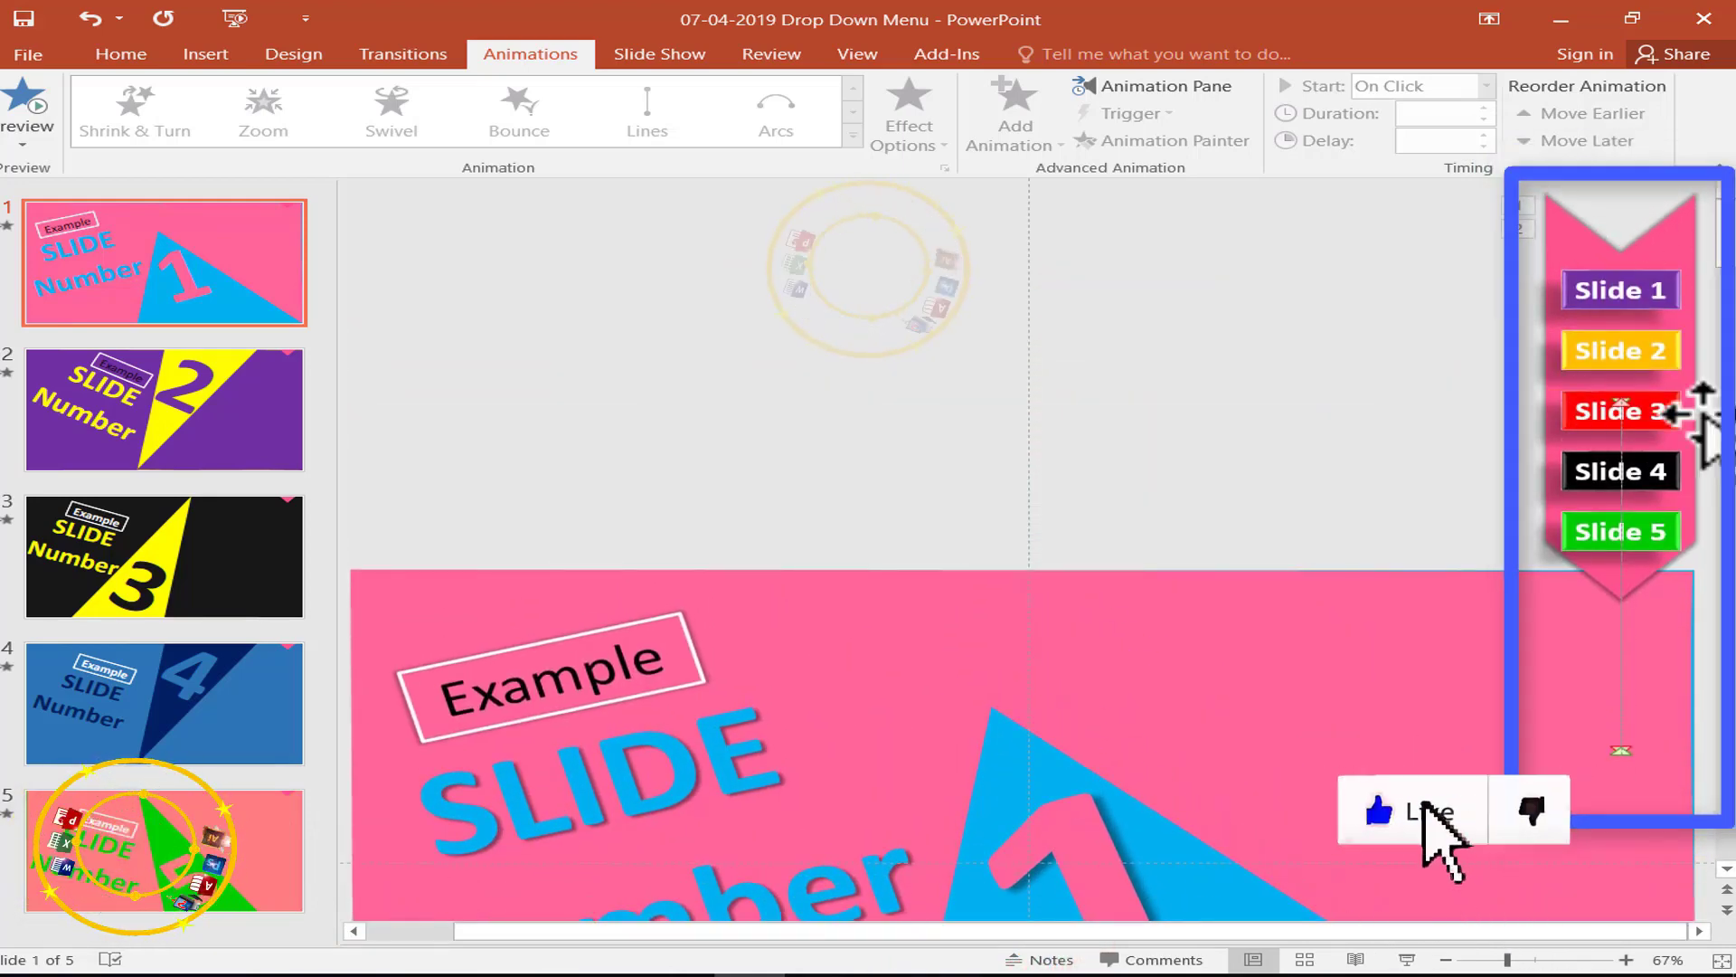
left_click(158, 388)
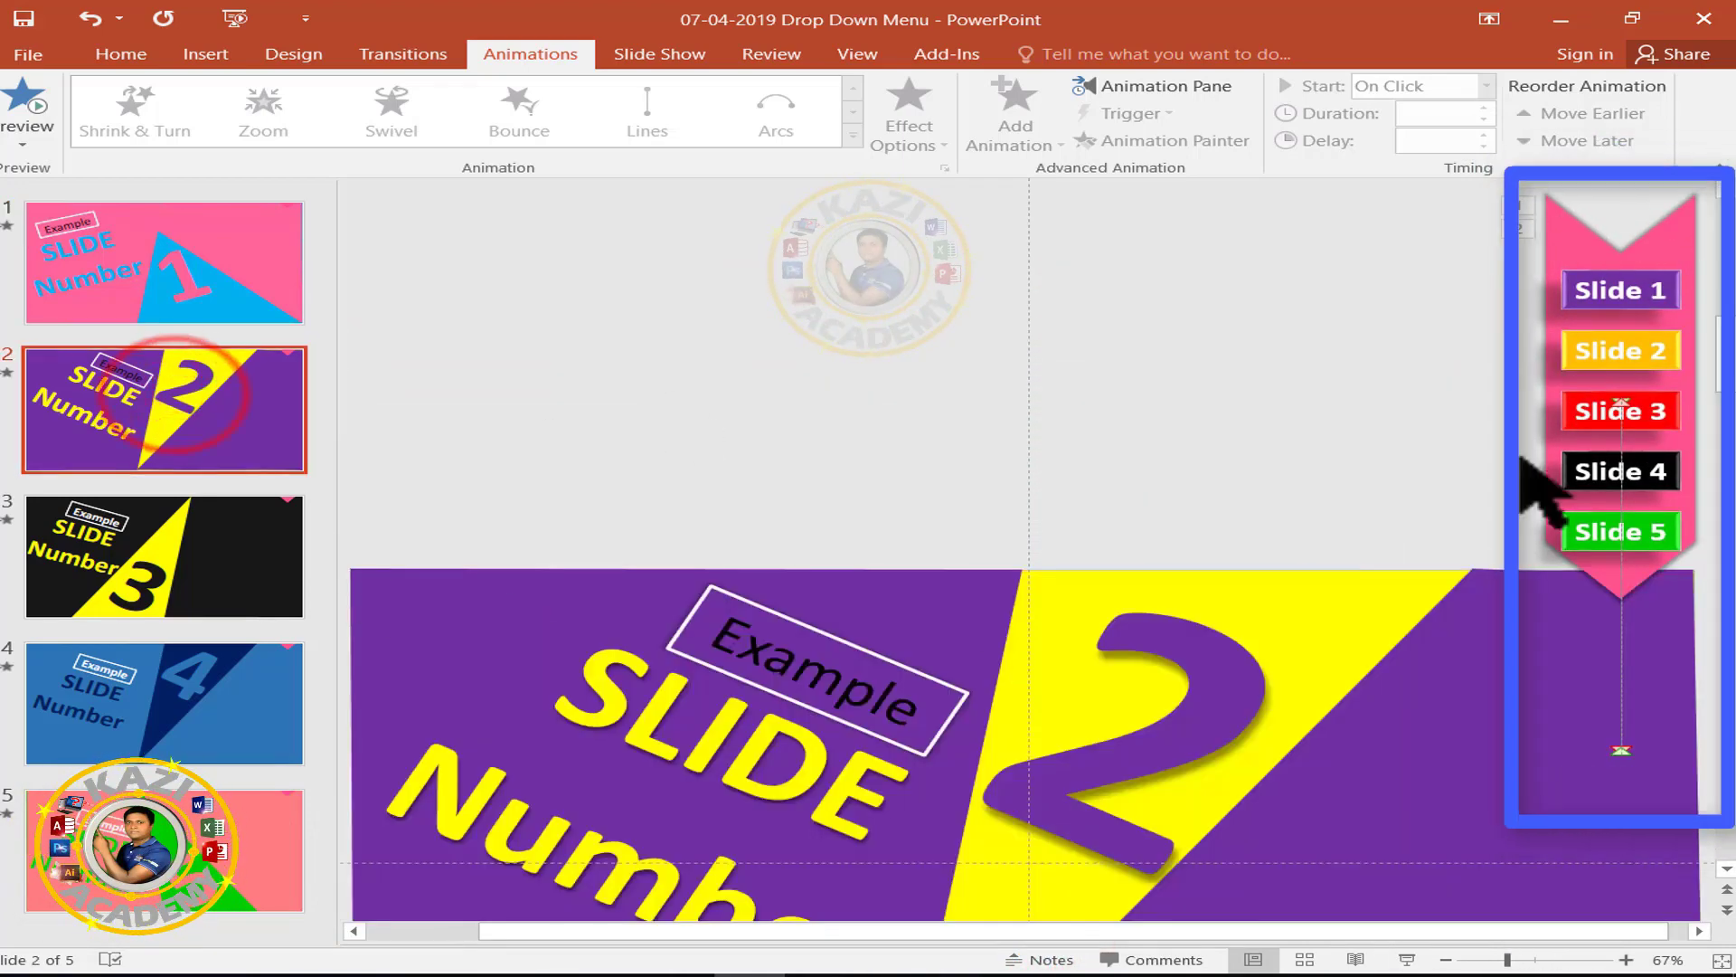
left_click(226, 532)
left_click(213, 701)
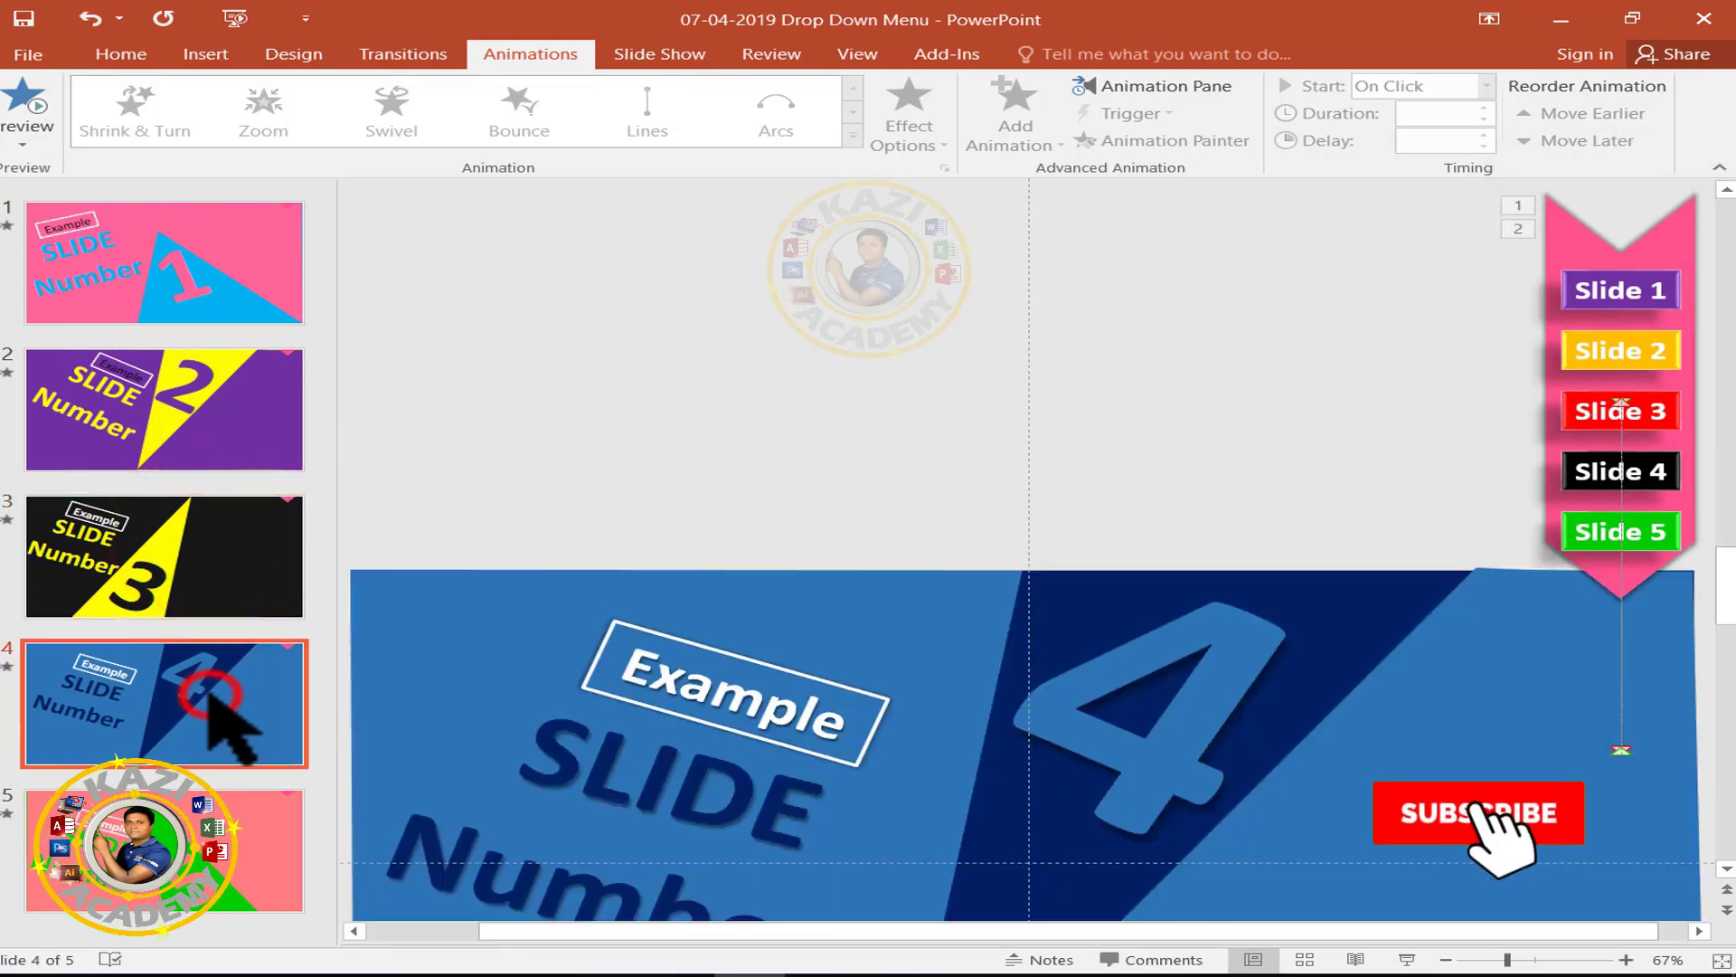
scroll(845, 678, "down", 3)
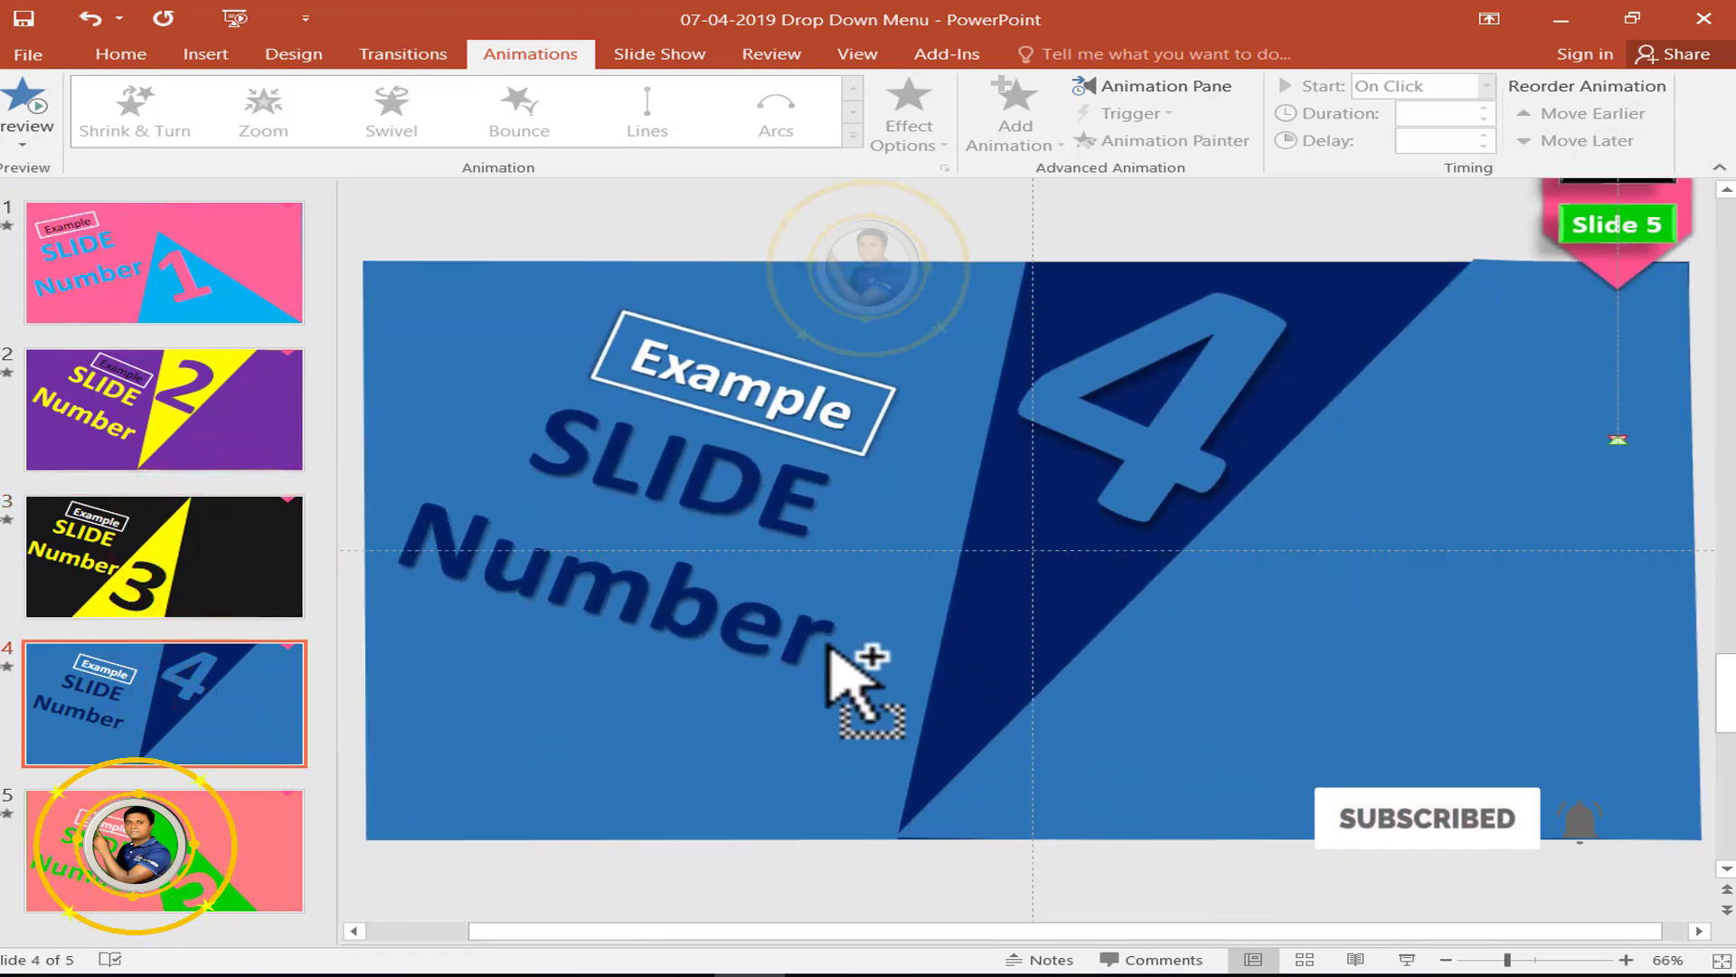
left_click(192, 802)
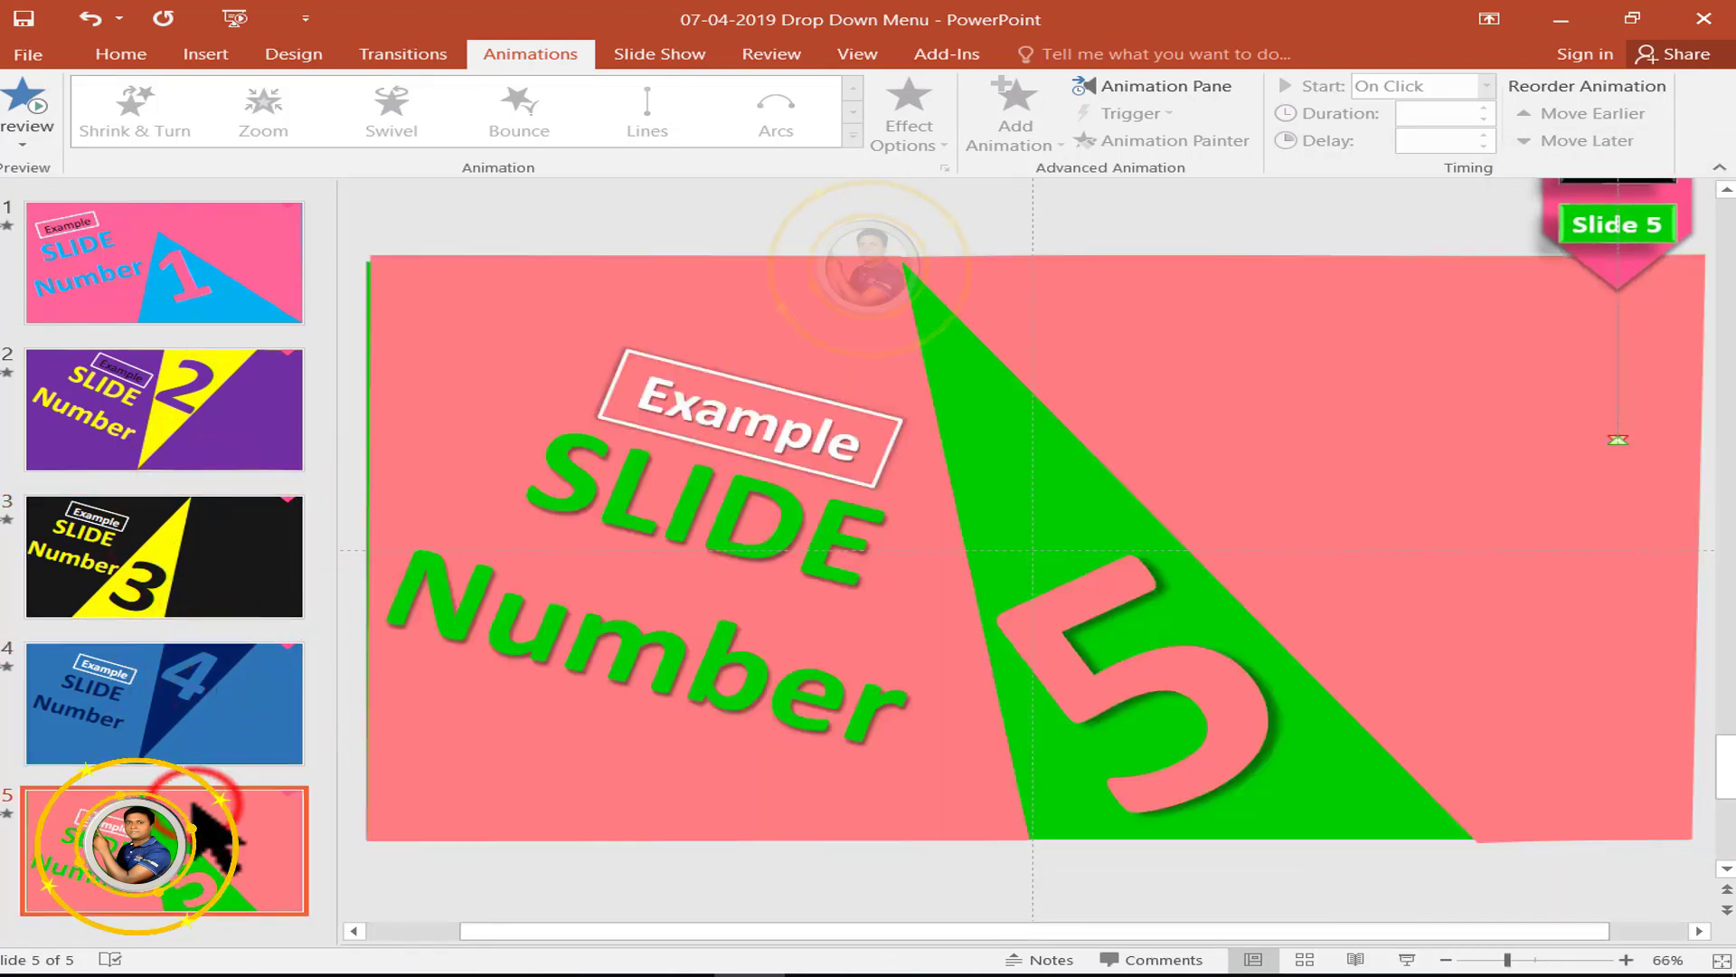
left_click(192, 719)
left_click(204, 578)
left_click(231, 398)
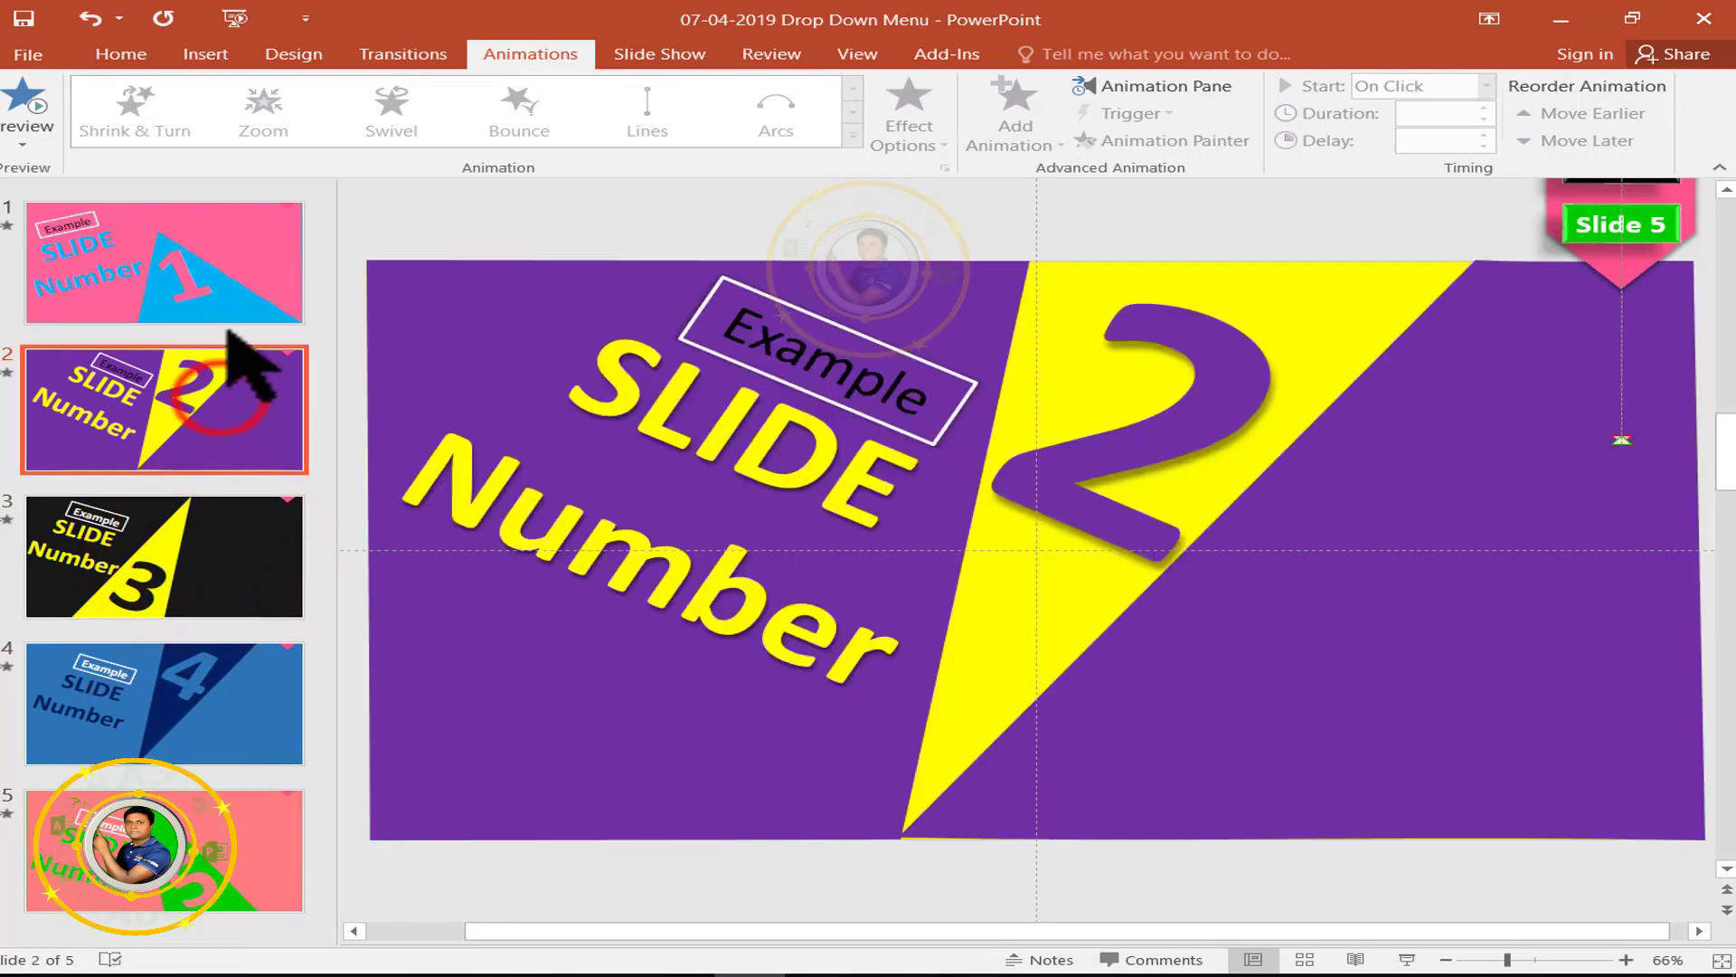
left_click(215, 272)
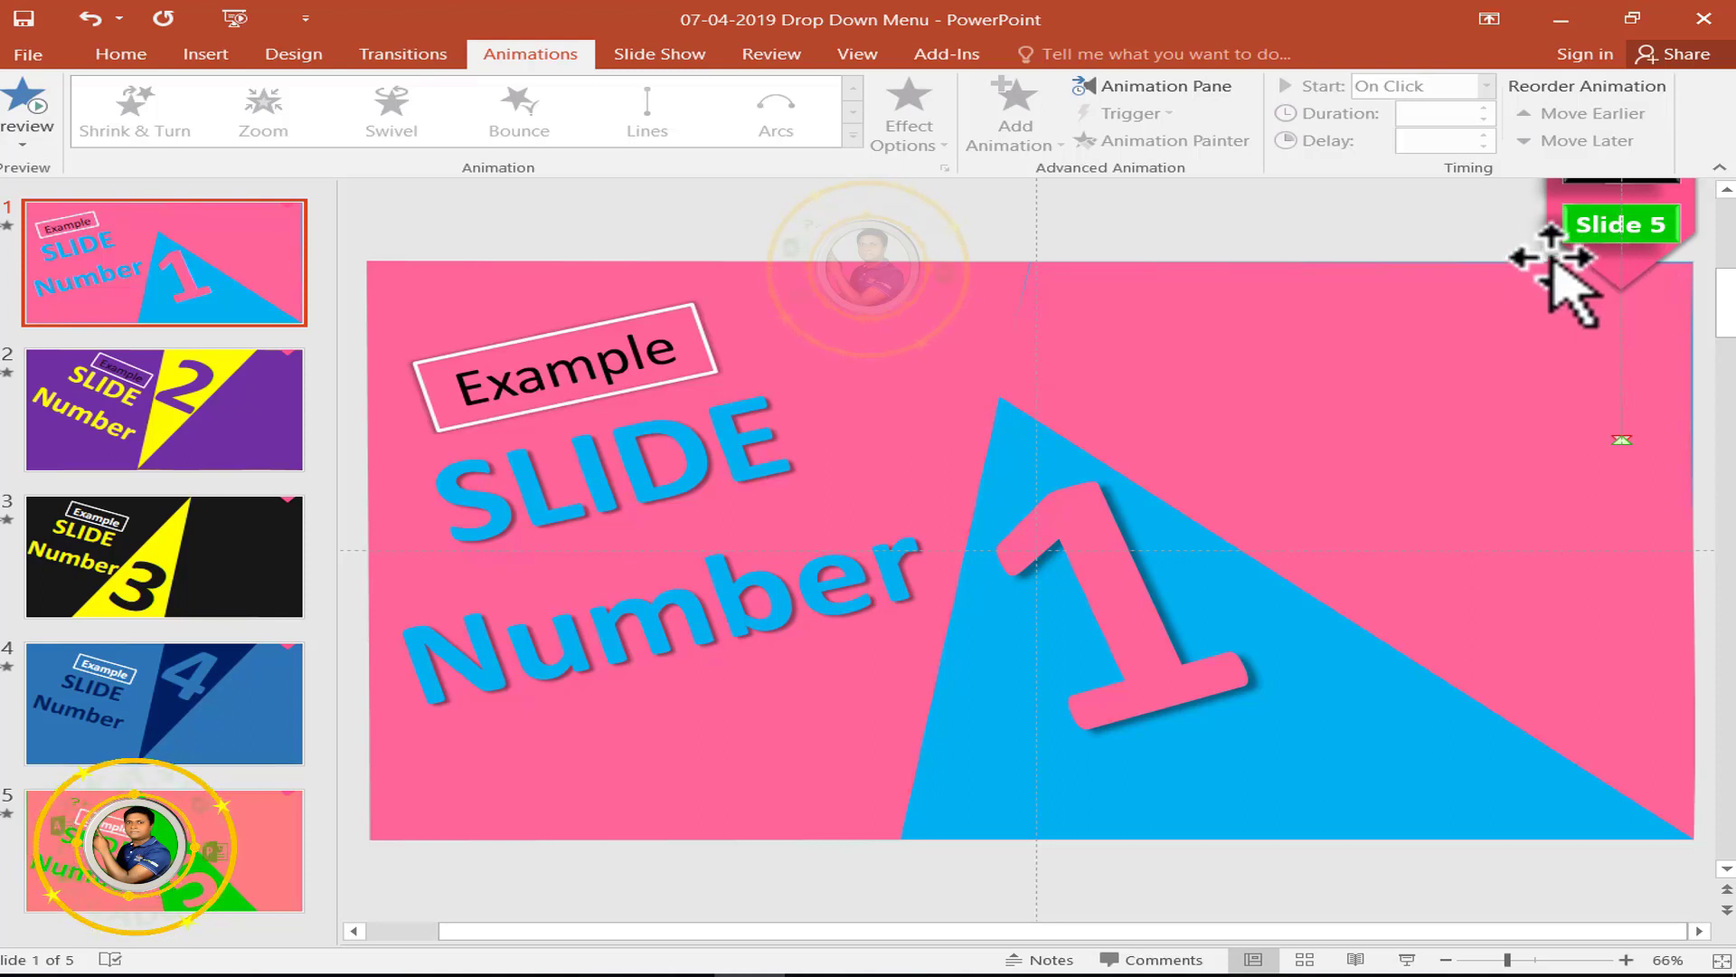
Check slides 5, 2 and 4 again, then return to slide 1.
scroll(1537, 407, "up", 5)
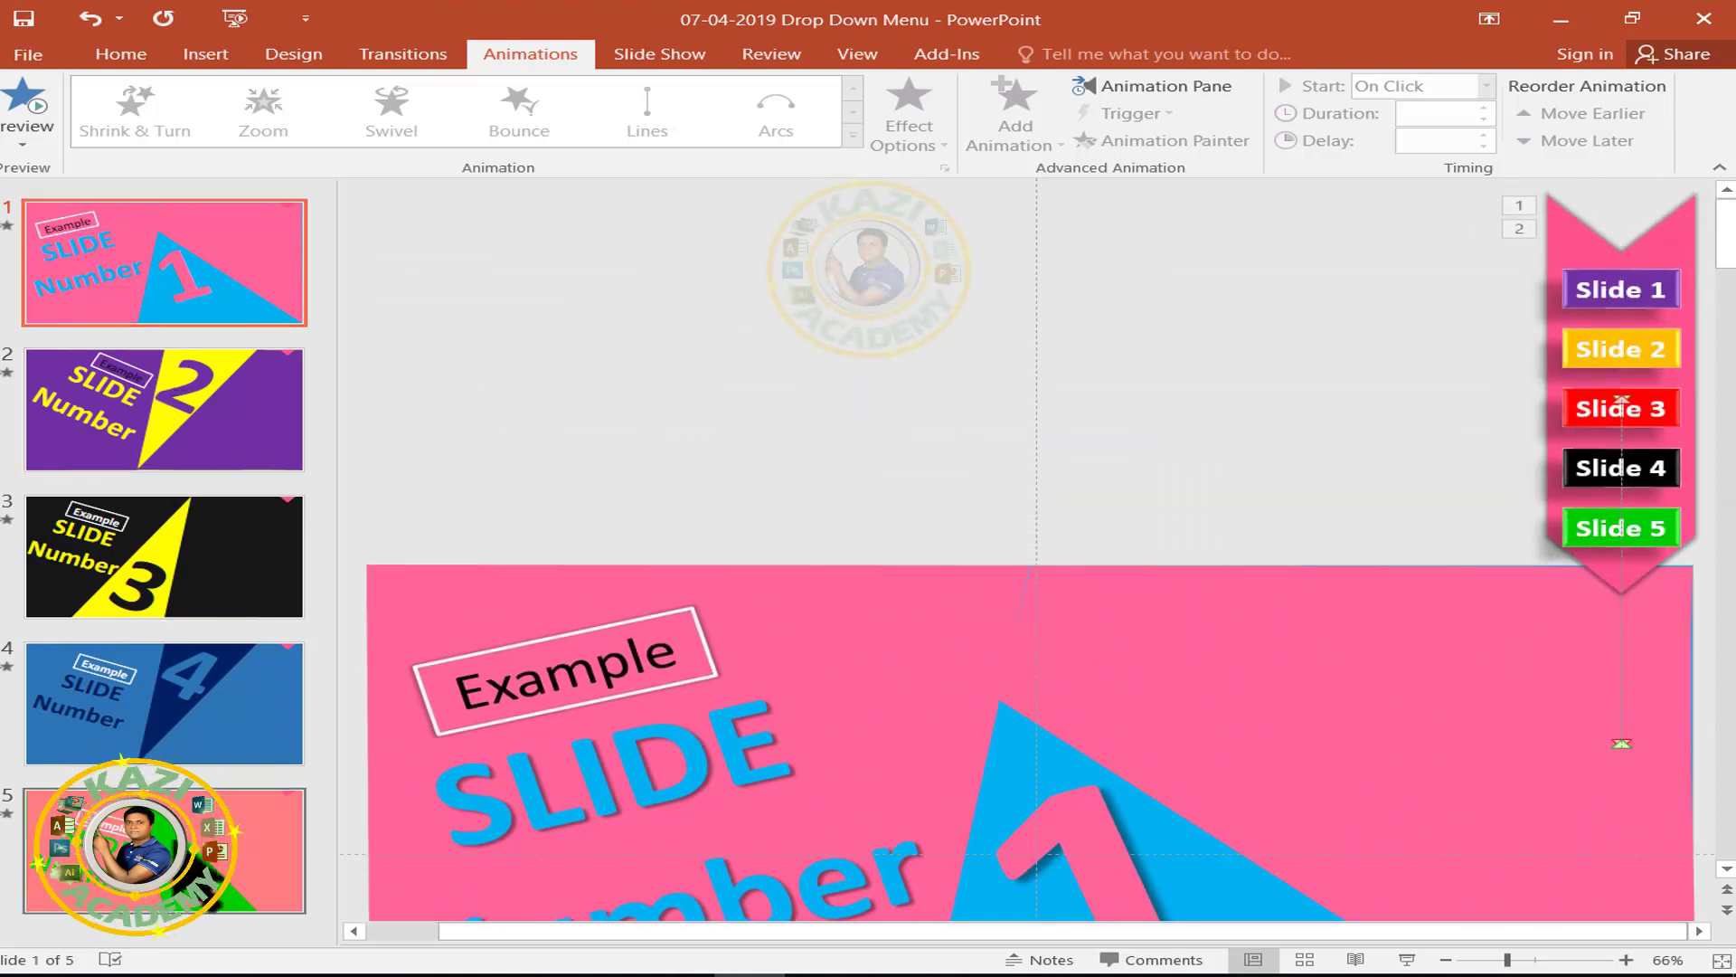
left_click(210, 891)
left_click(265, 447)
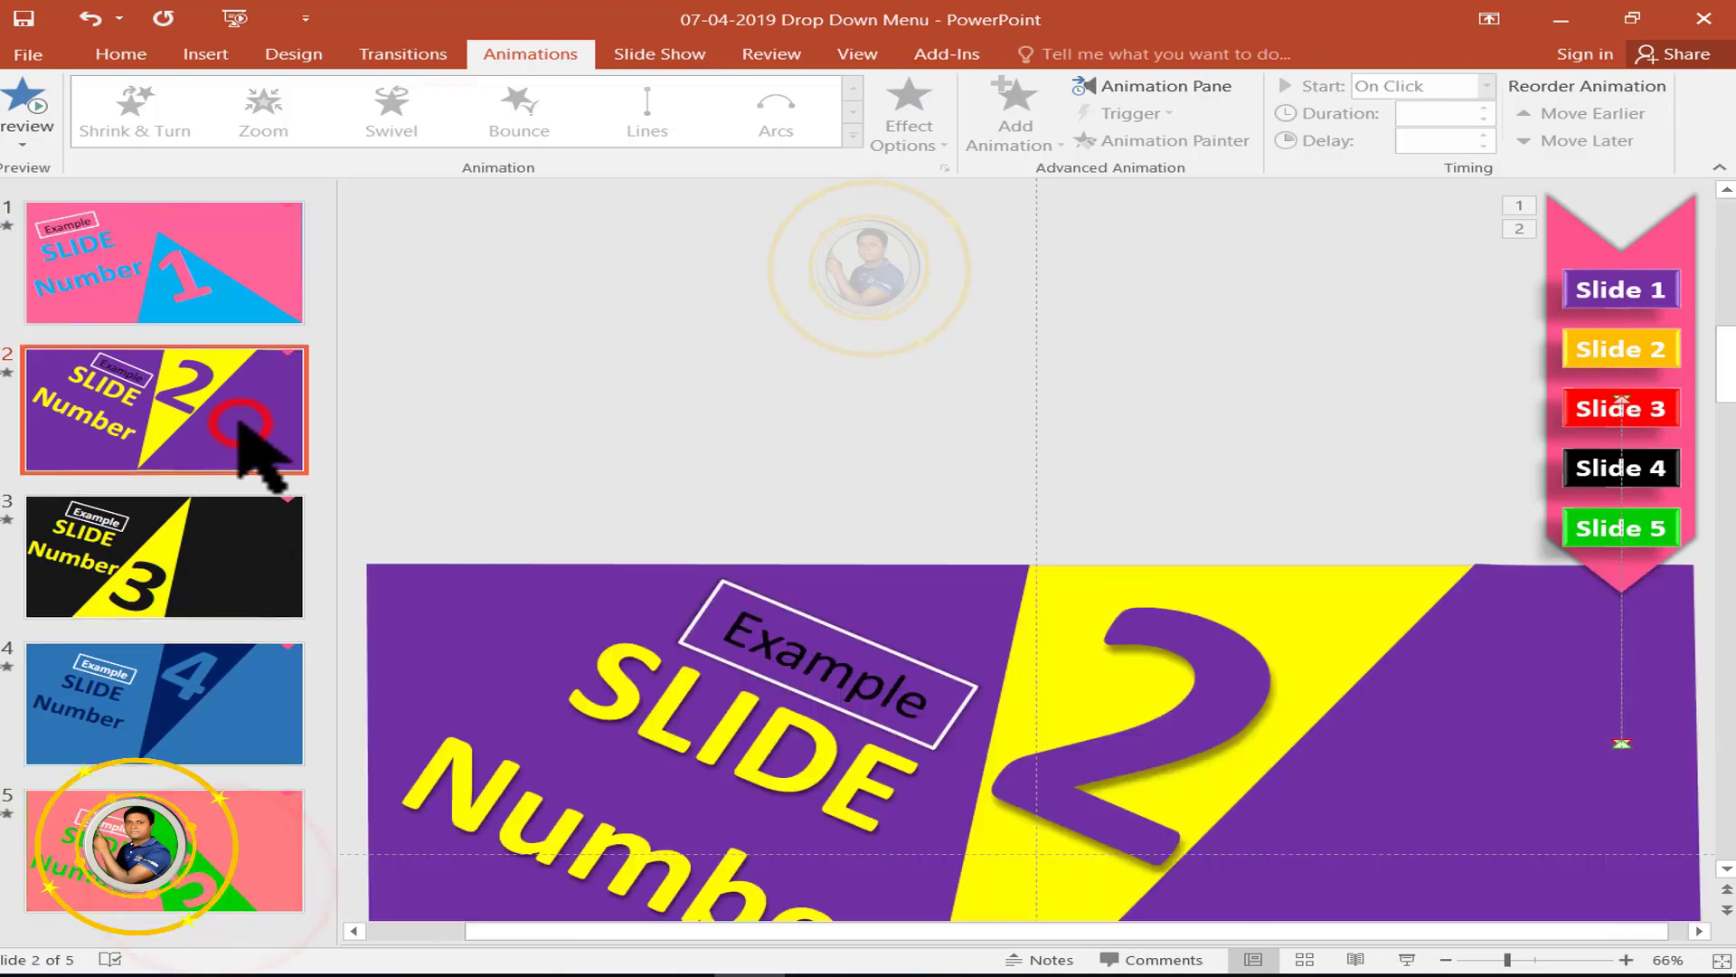
left_click(240, 710)
left_click(194, 271)
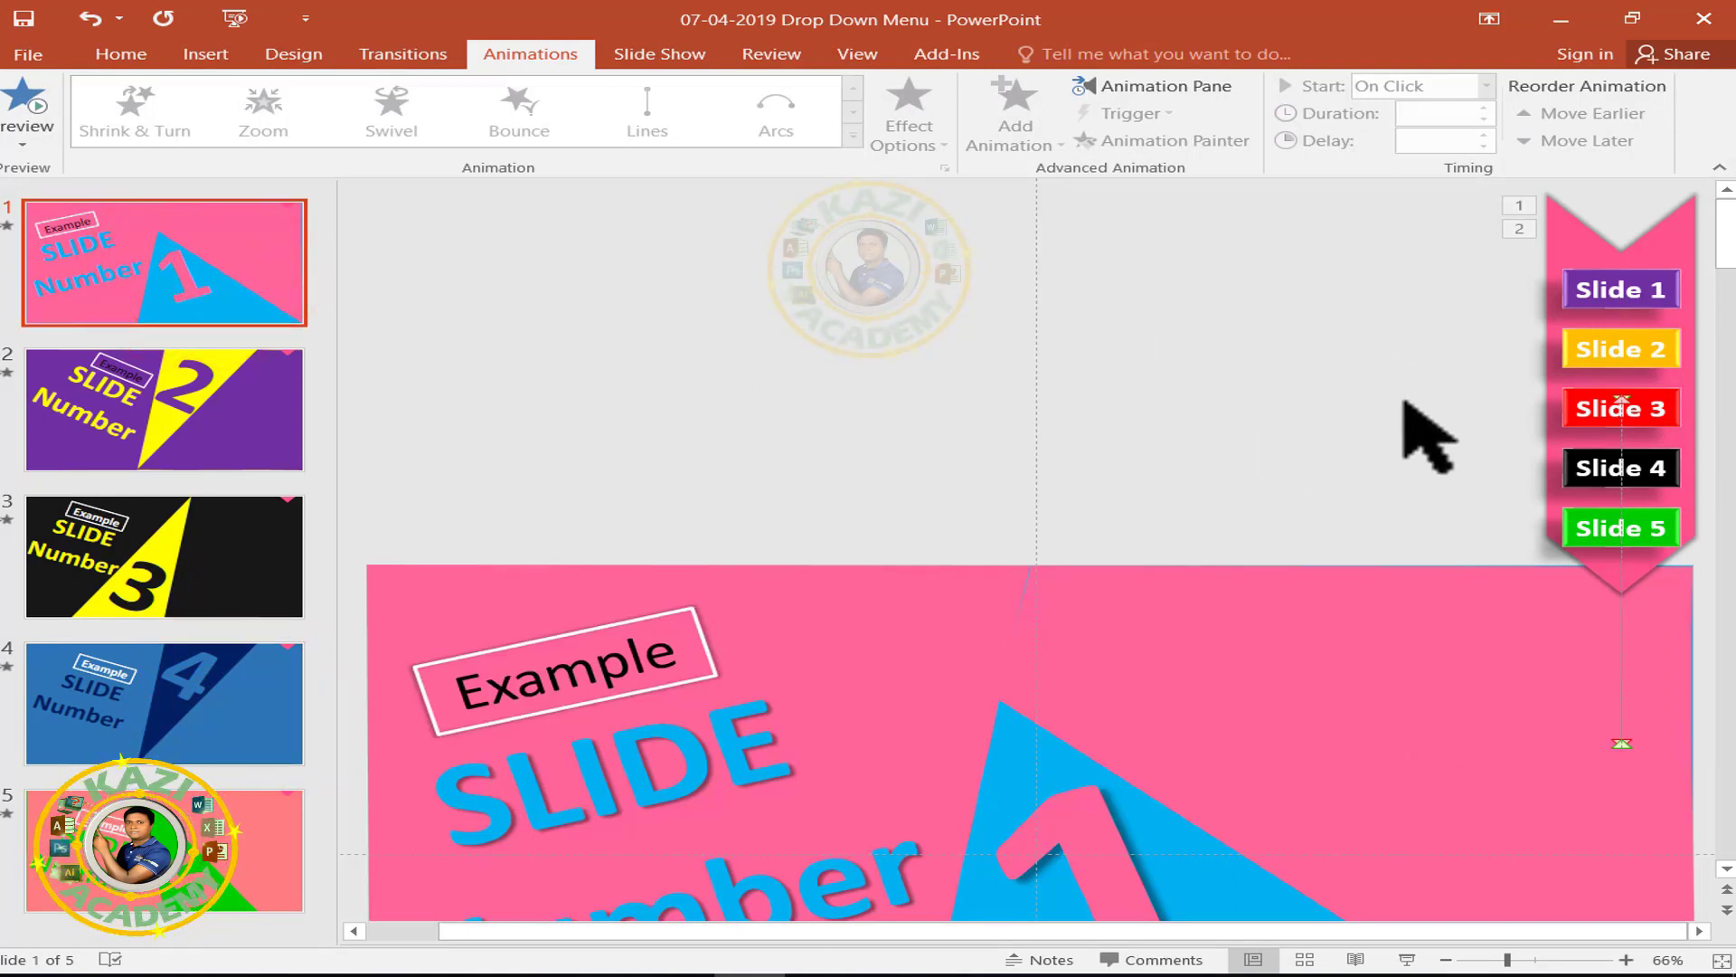
scroll(1453, 464, "down", 3)
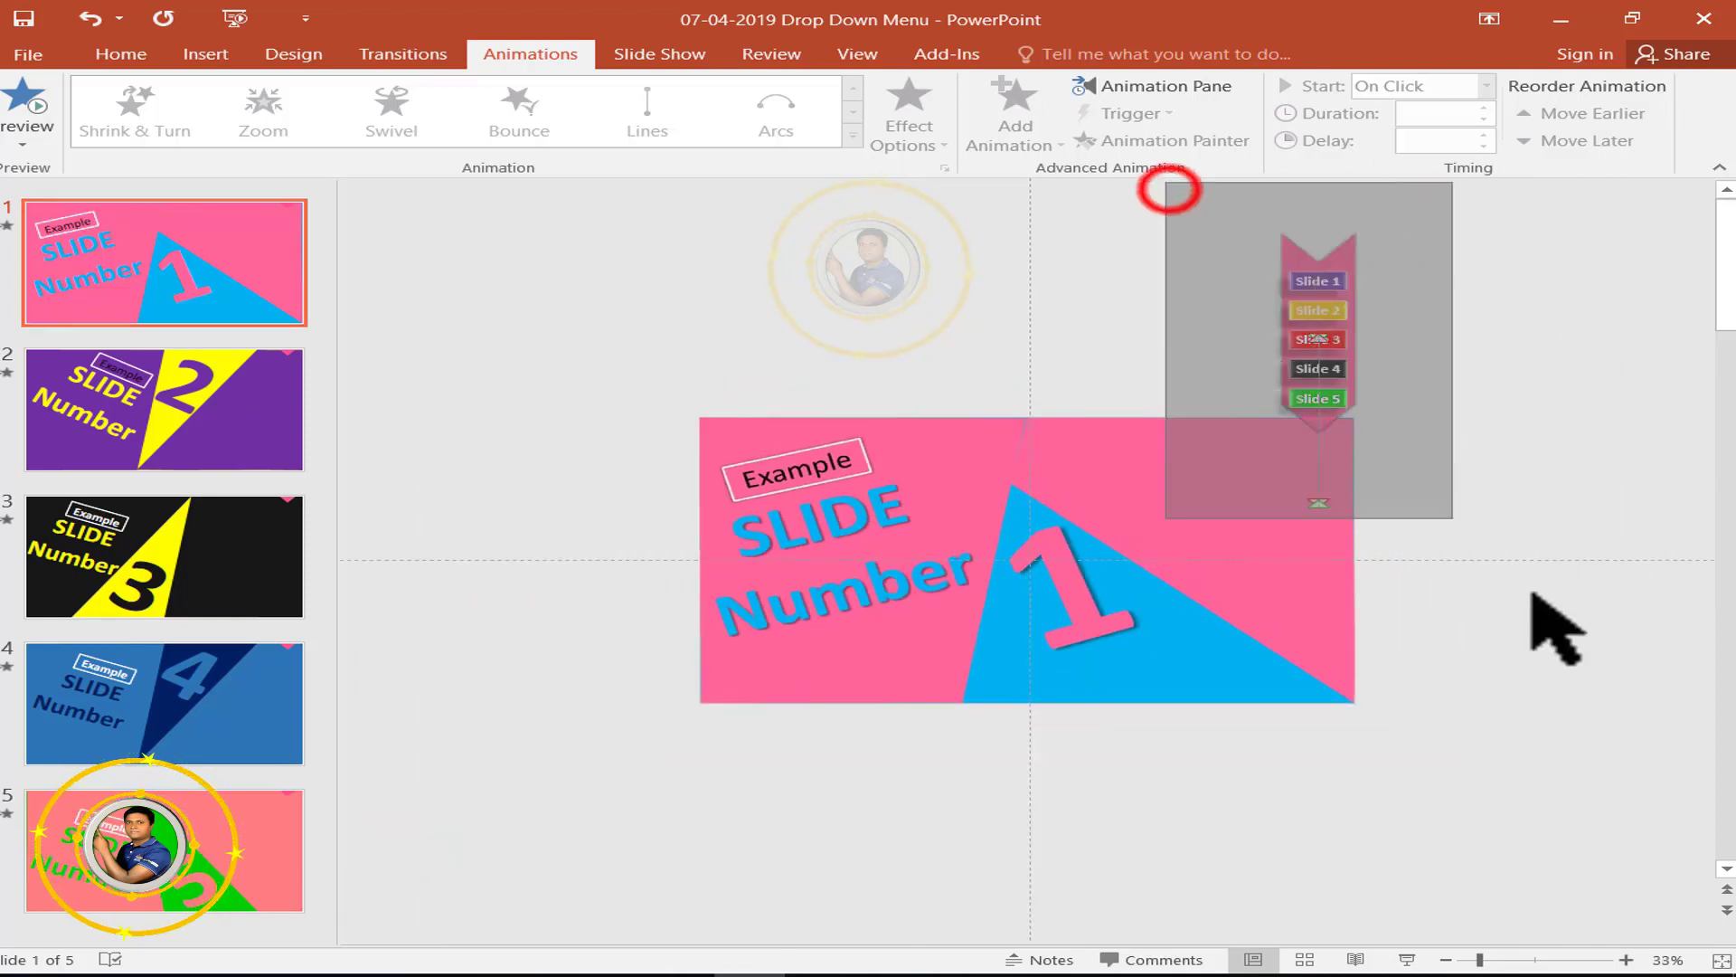
Delete slide 1's existing ribbon and draw a pentagon arrow above the slide's top-right corner.
left_click_drag(1140, 168, 1569, 642)
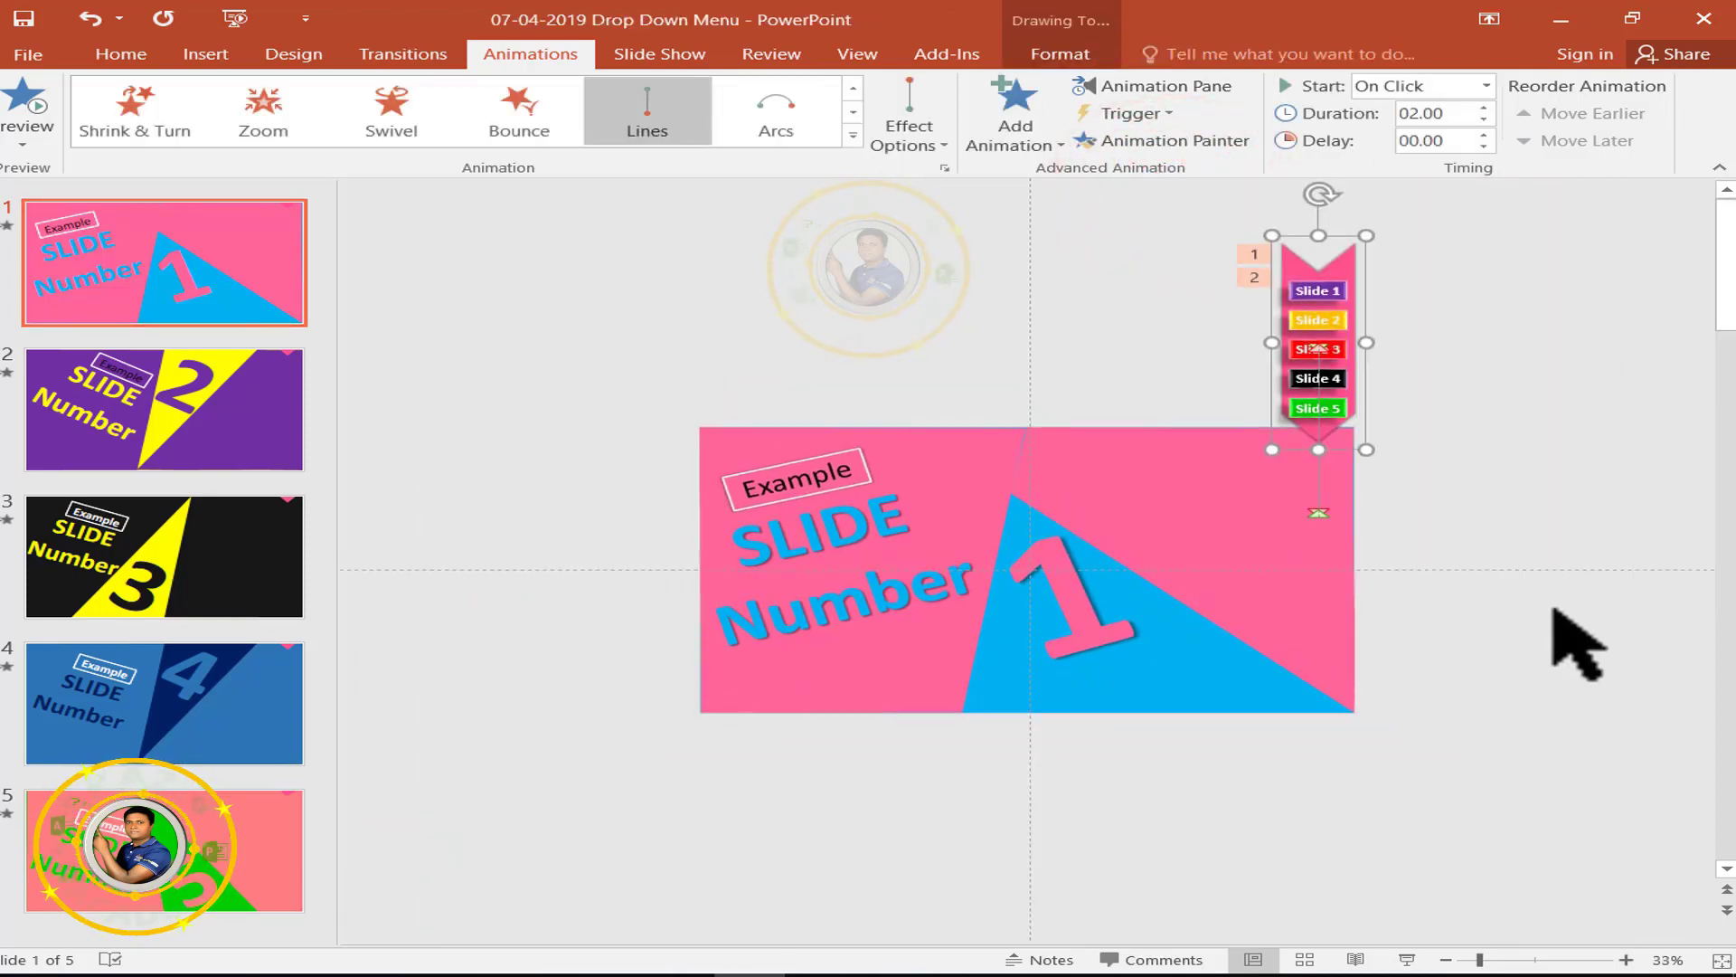
key("Delete")
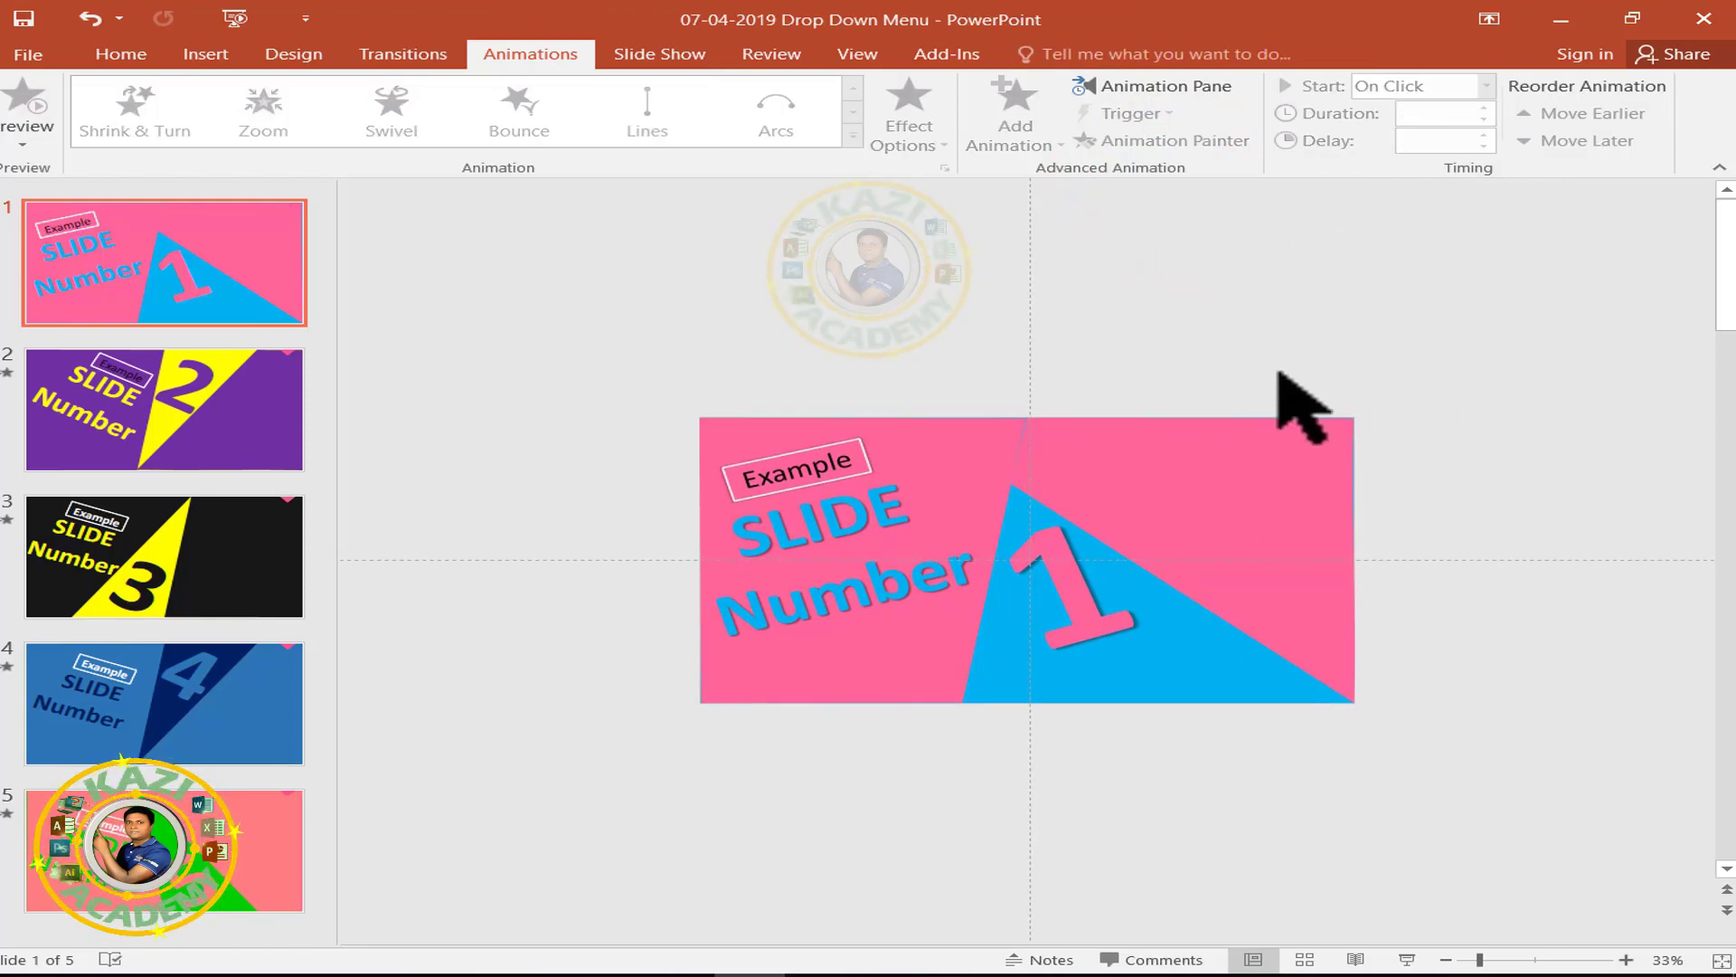
left_click(210, 55)
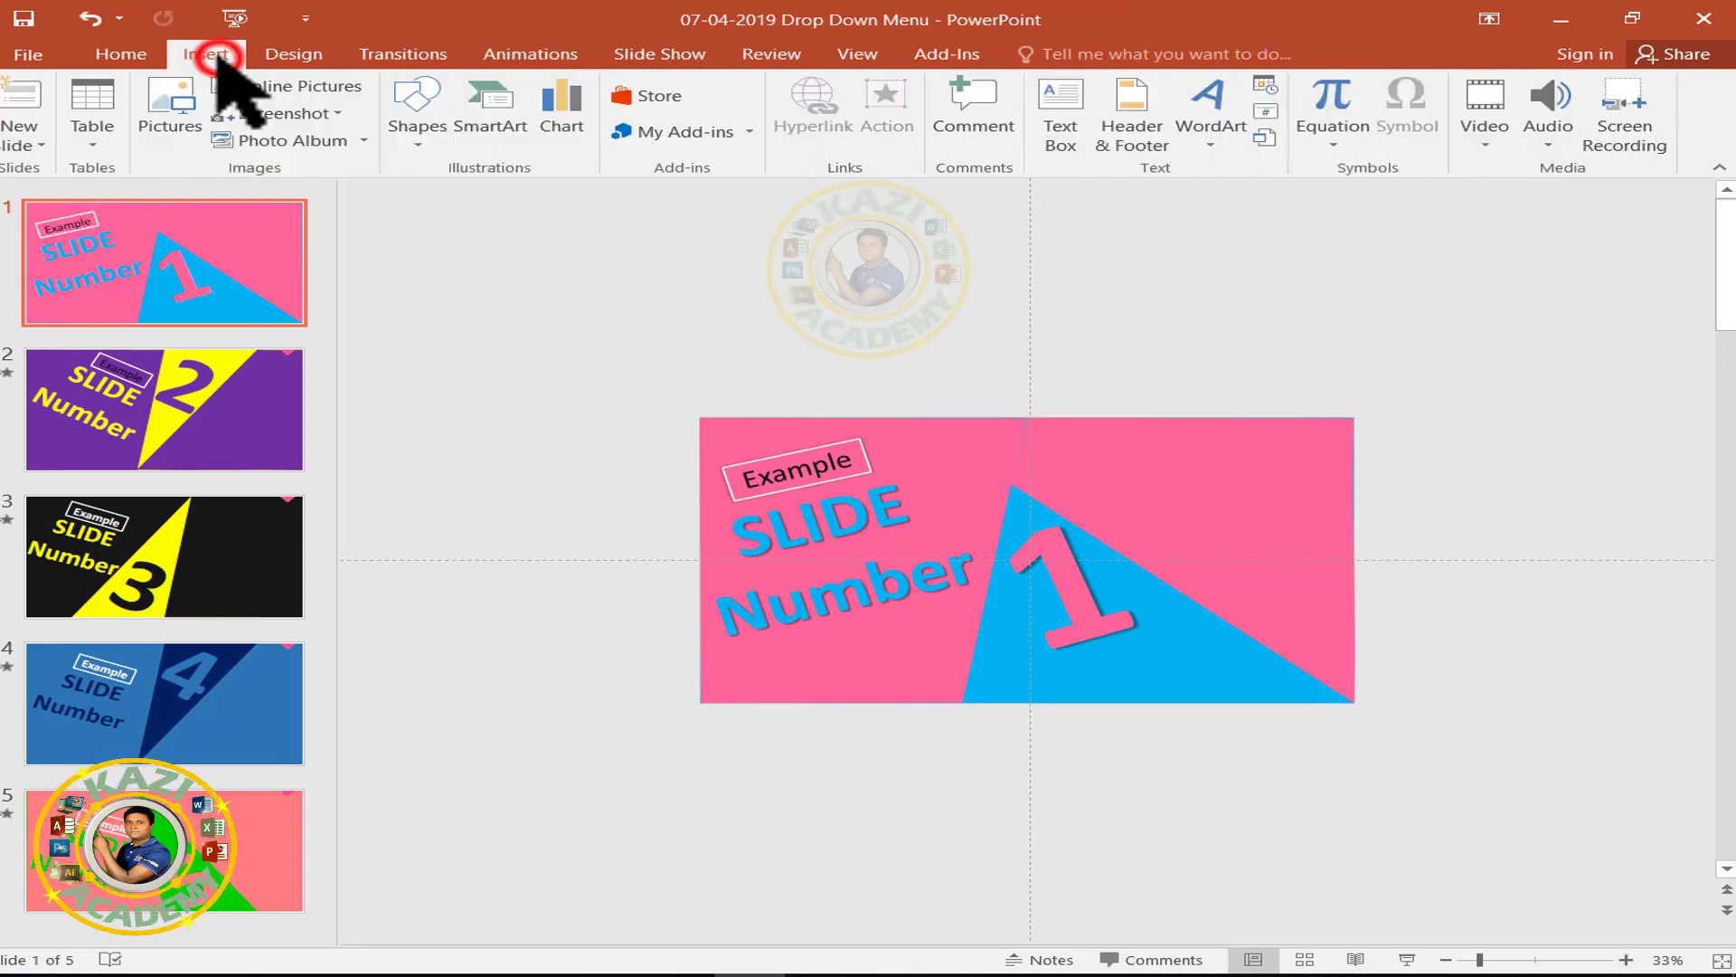
left_click(419, 136)
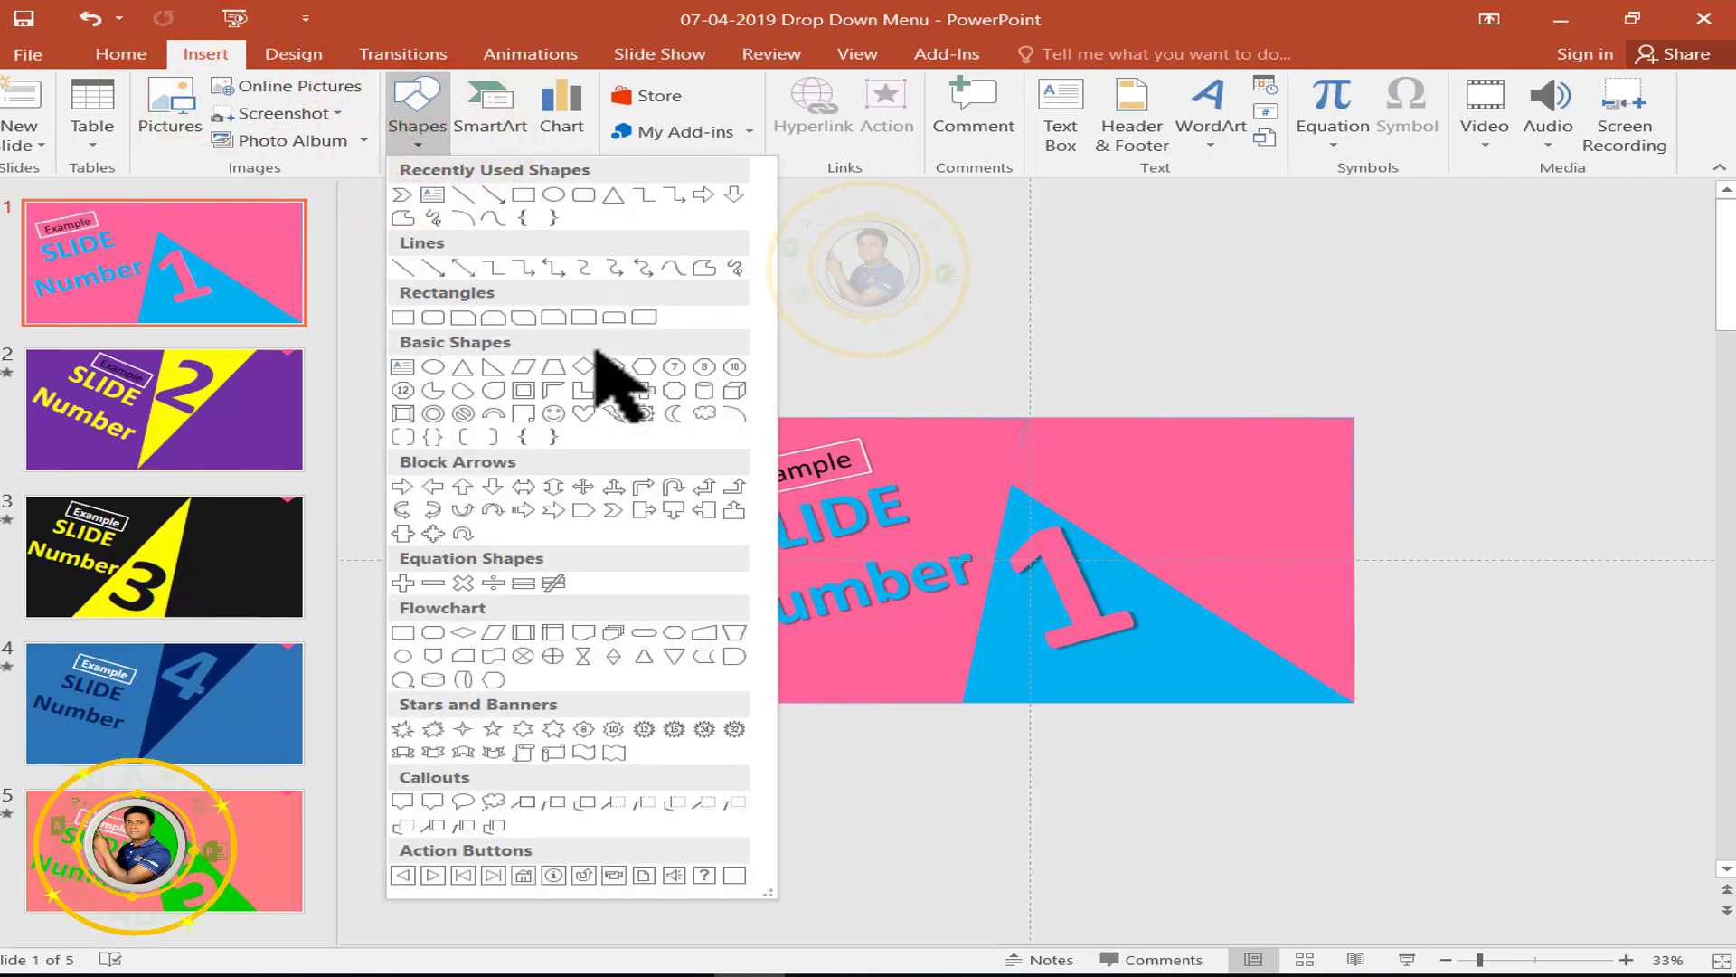
left_click(582, 507)
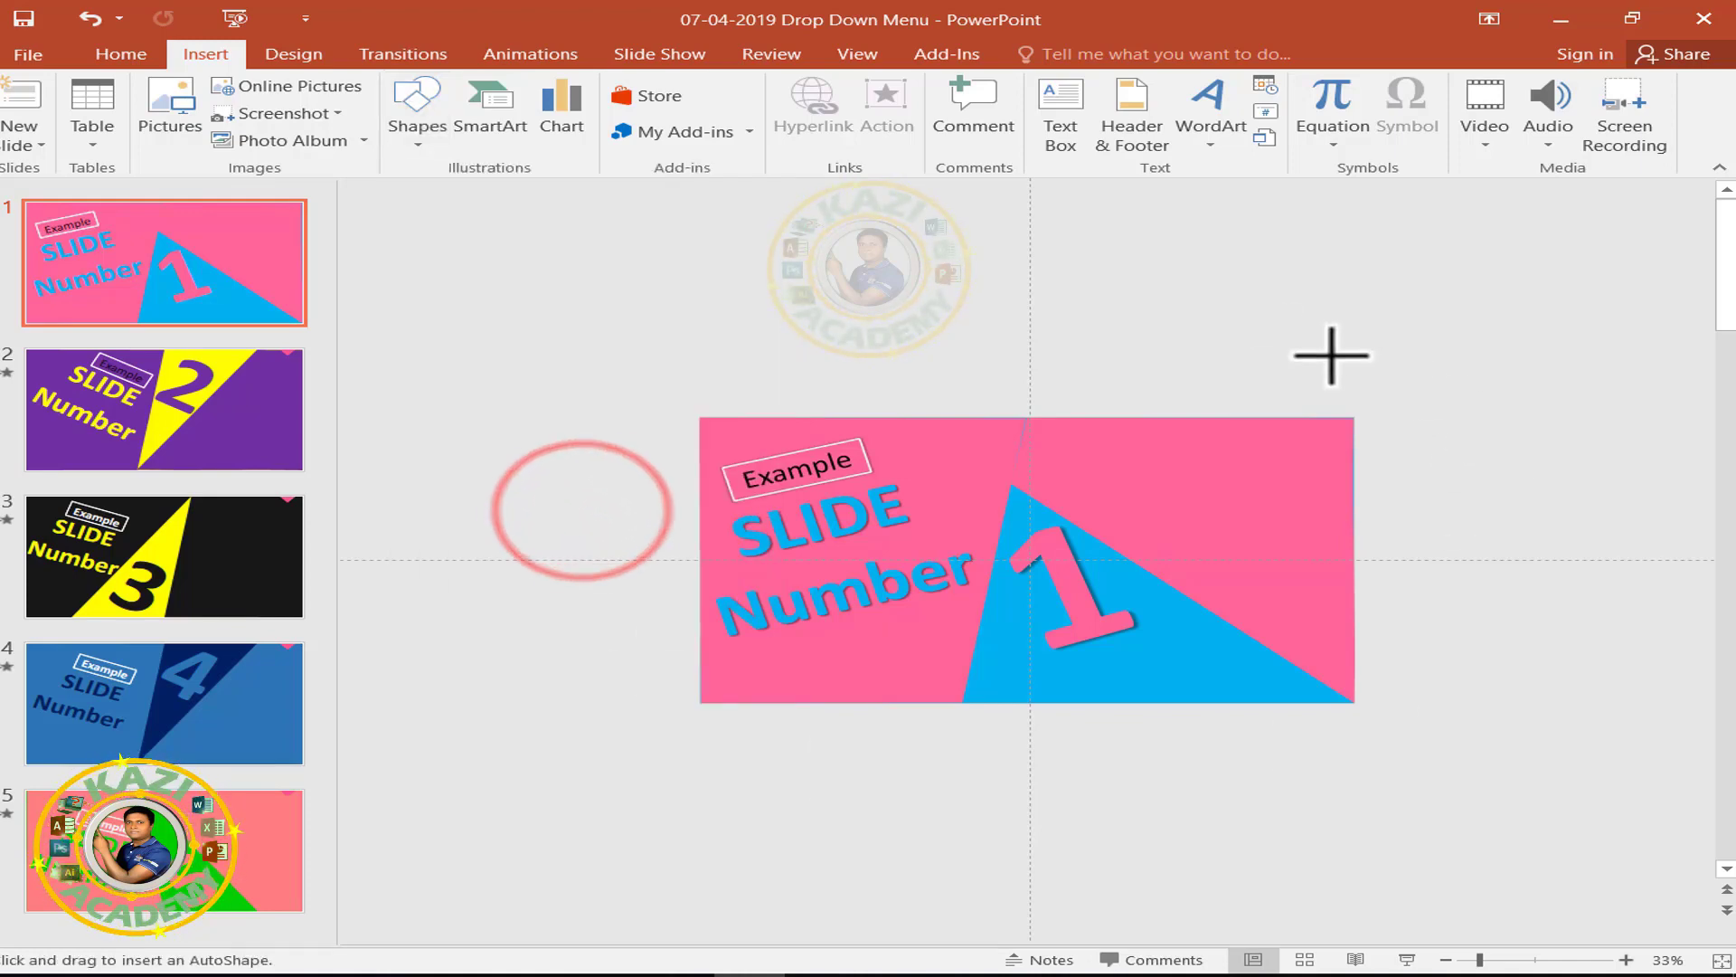
mouse_move(1243, 315)
left_mouse_down()
mouse_move(1363, 433)
mouse_move(1619, 439)
left_mouse_up()
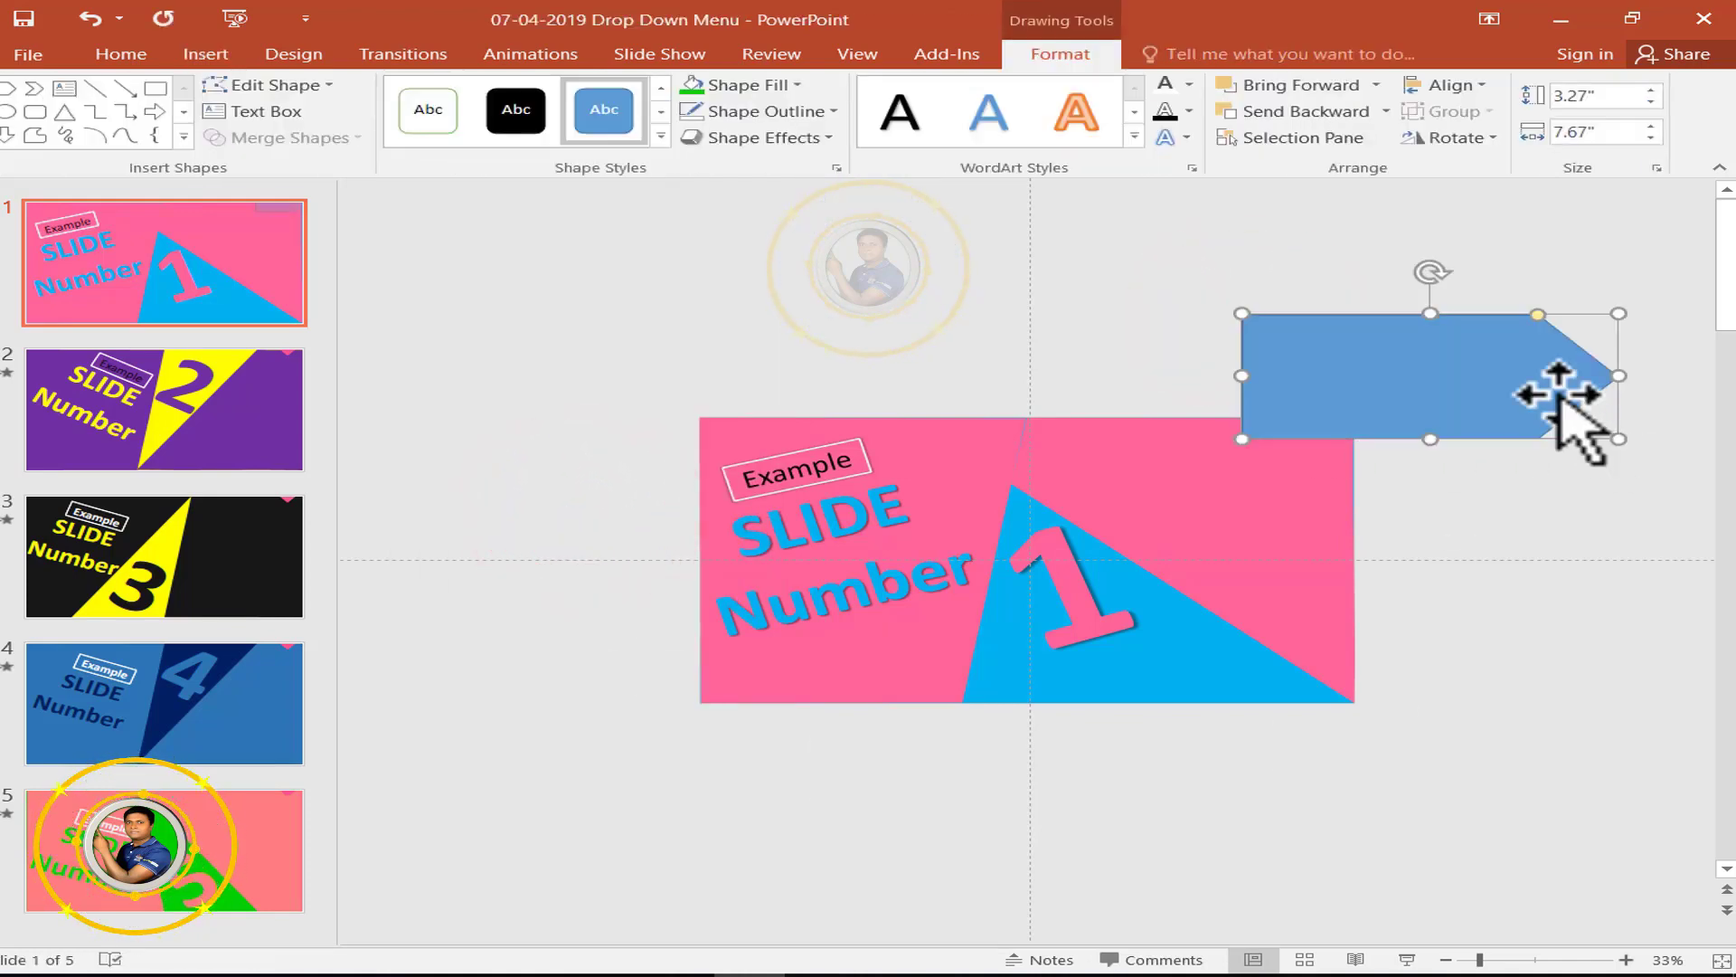
Rotate the arrow right 90°, move it over the top-right corner and shorten it to 1.62".
left_click(1453, 138)
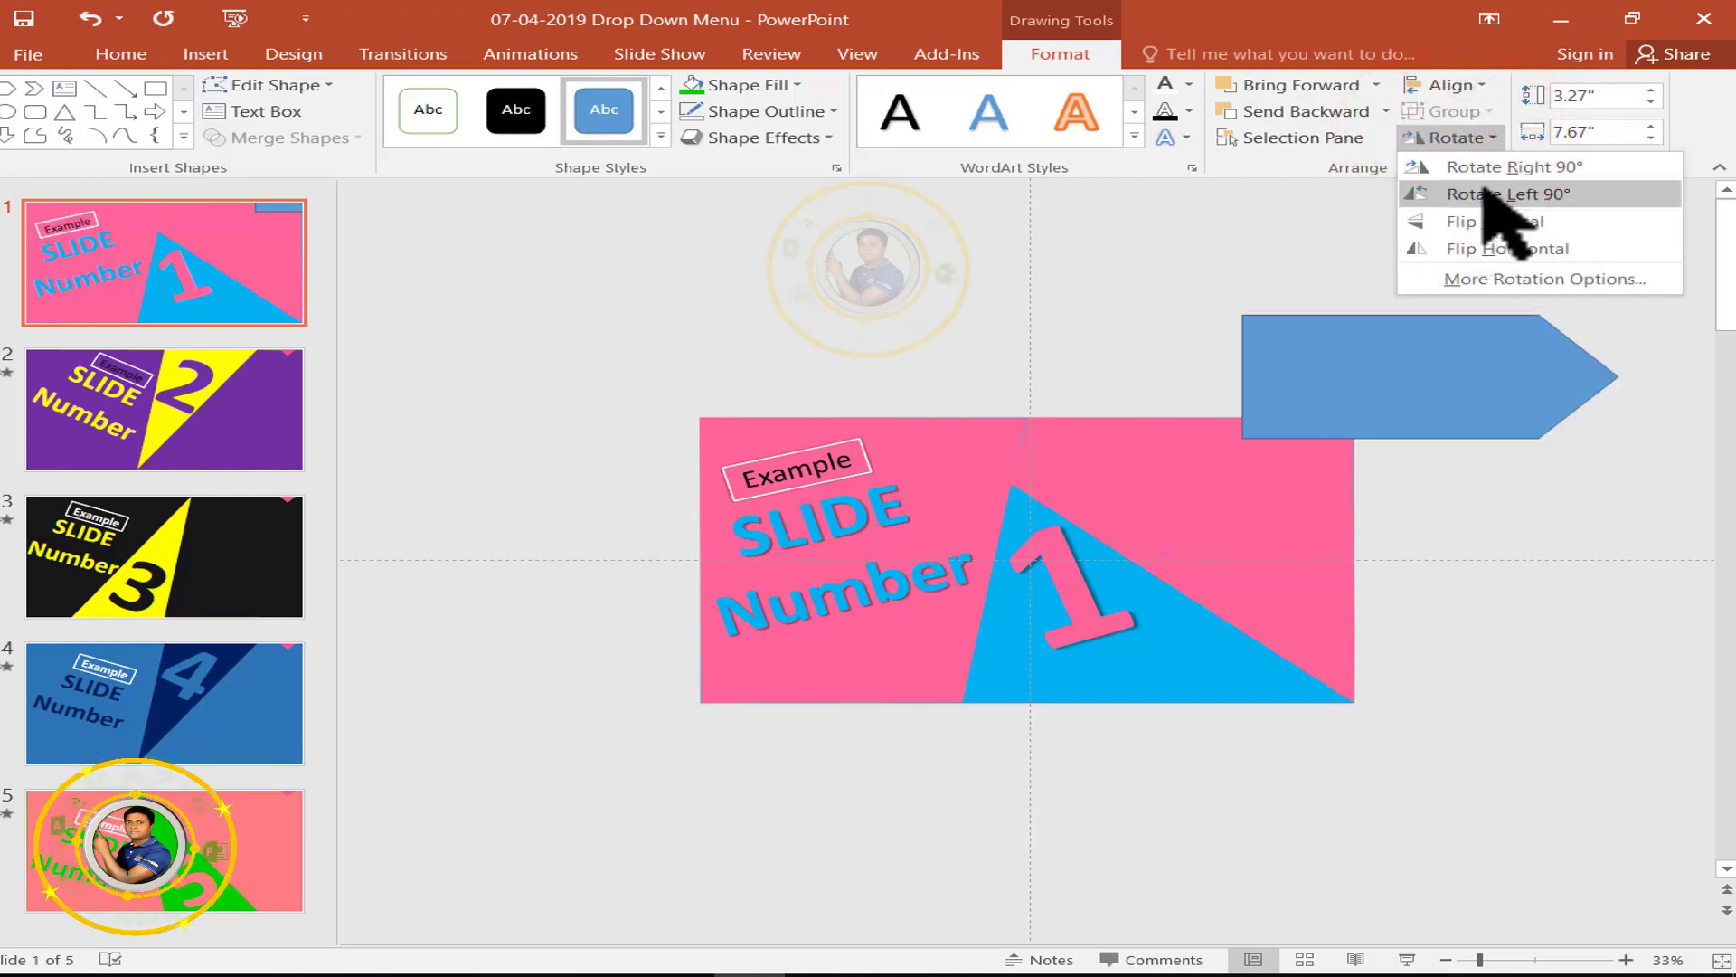
left_click(1485, 168)
mouse_move(1450, 334)
left_mouse_down()
mouse_move(1315, 434)
mouse_move(1321, 477)
mouse_move(1275, 476)
left_mouse_up()
left_click_drag(1315, 622, 1327, 387)
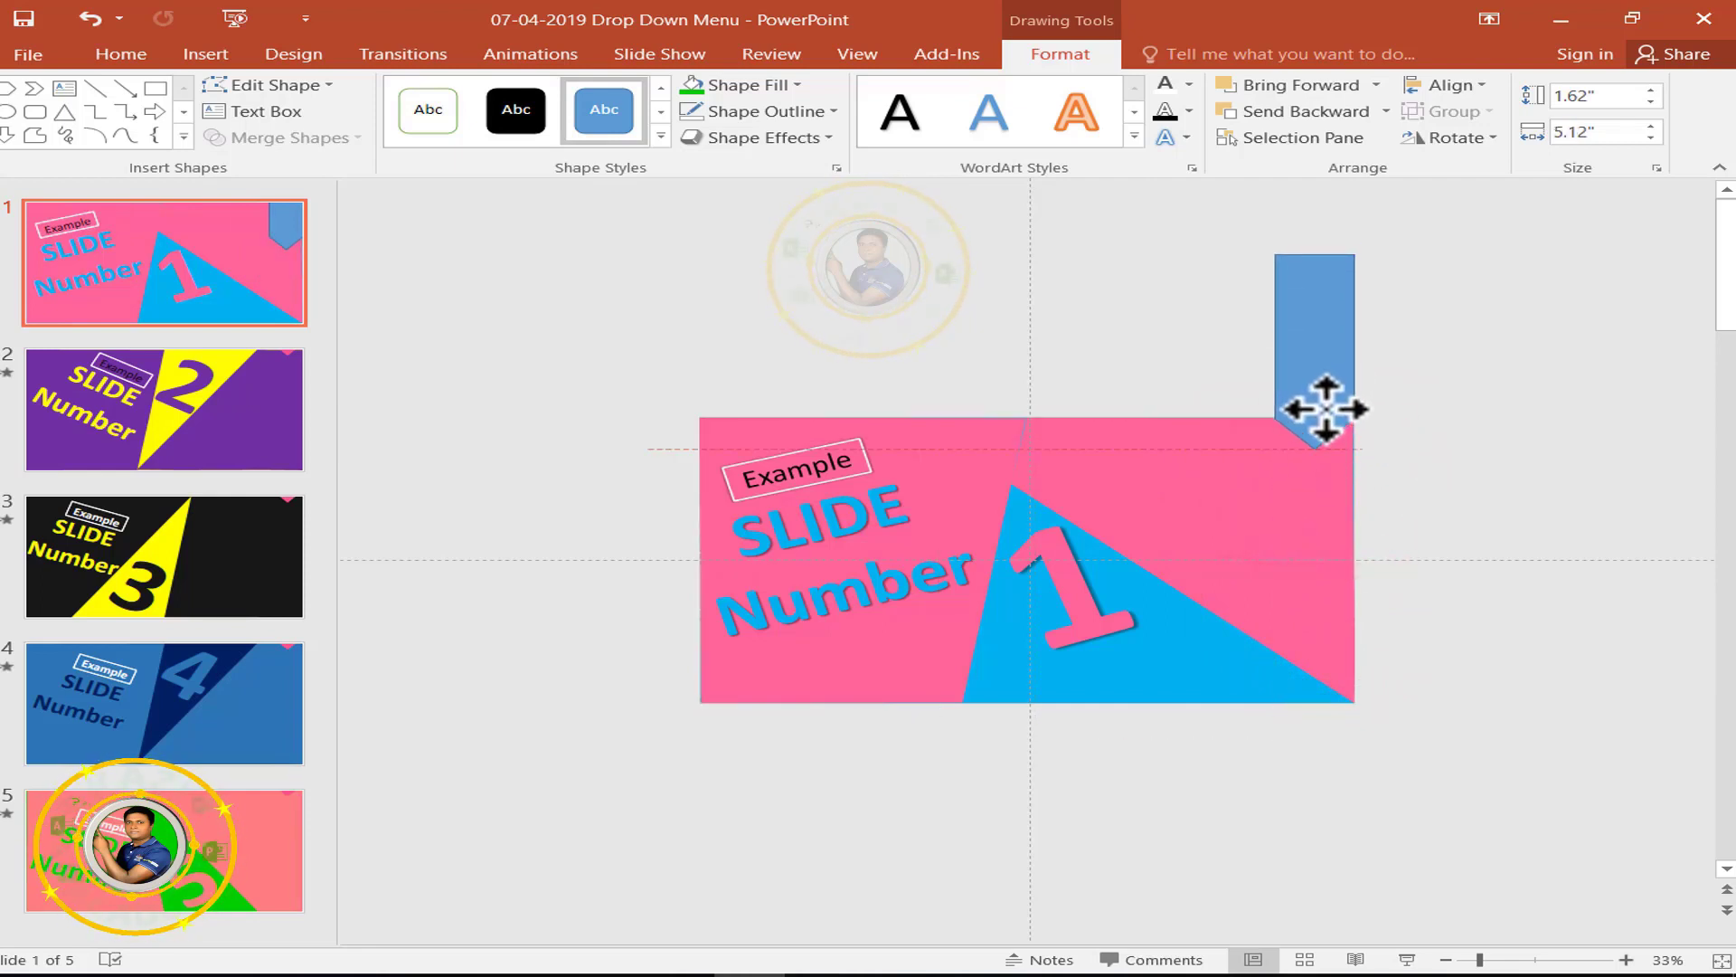
Remove the arrow's outline and eyedrop the slide's pink as its fill.
left_click(825, 112)
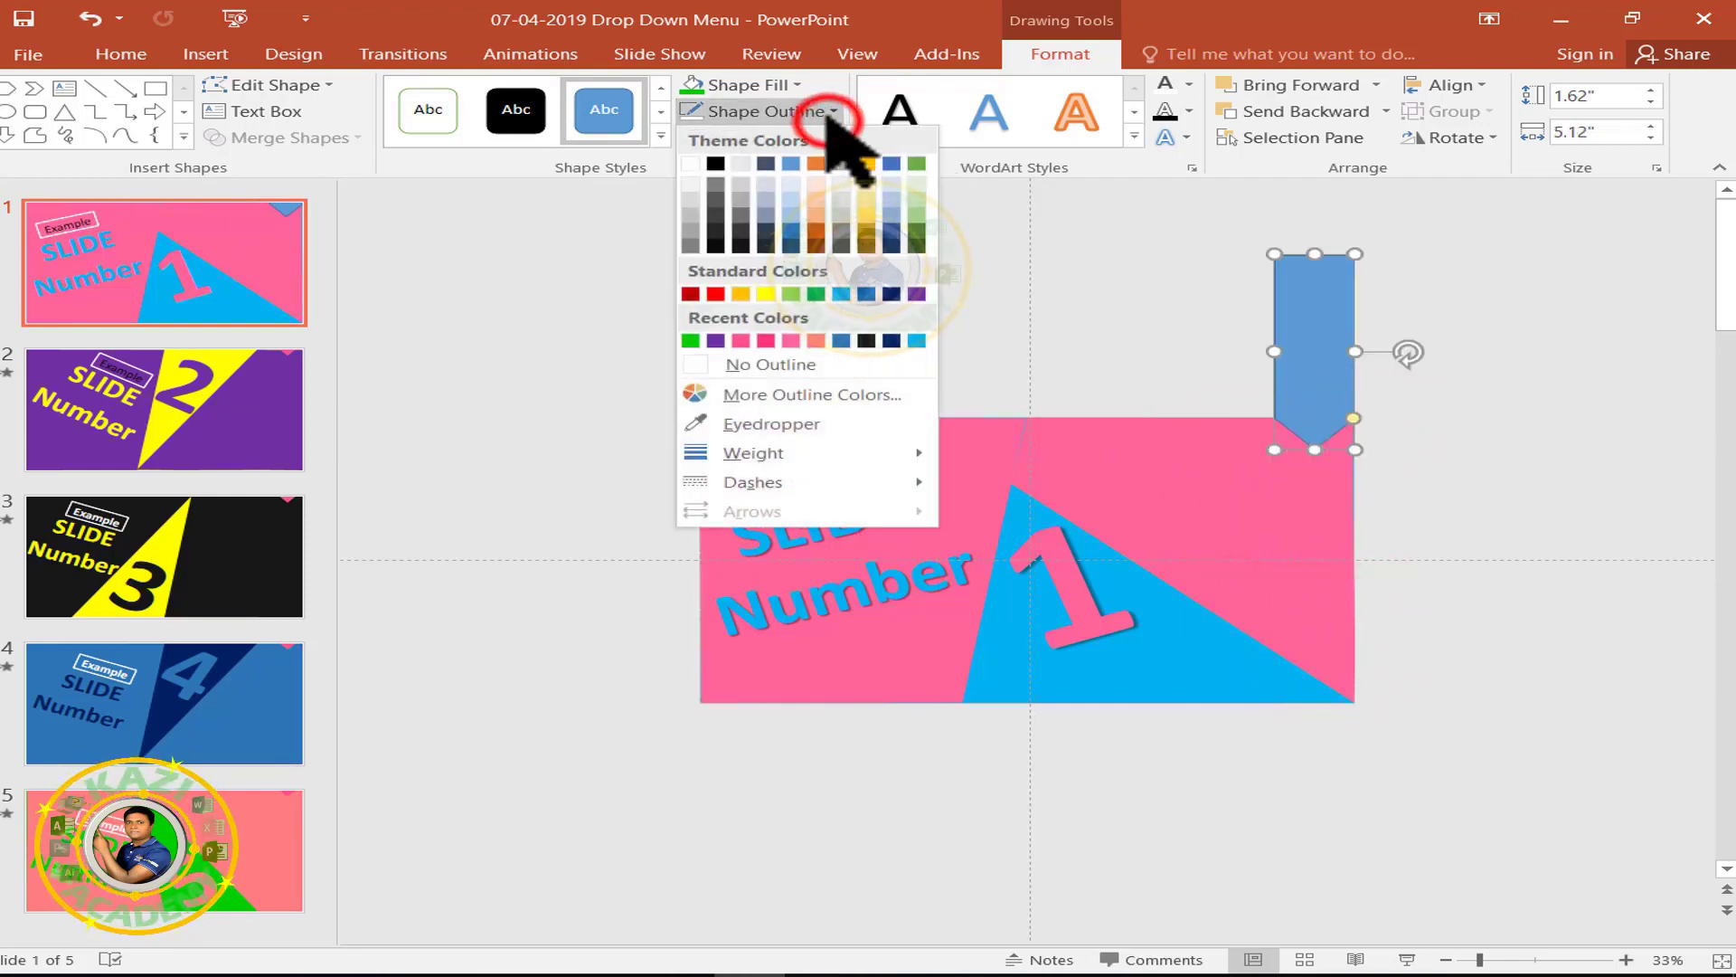
left_click(796, 364)
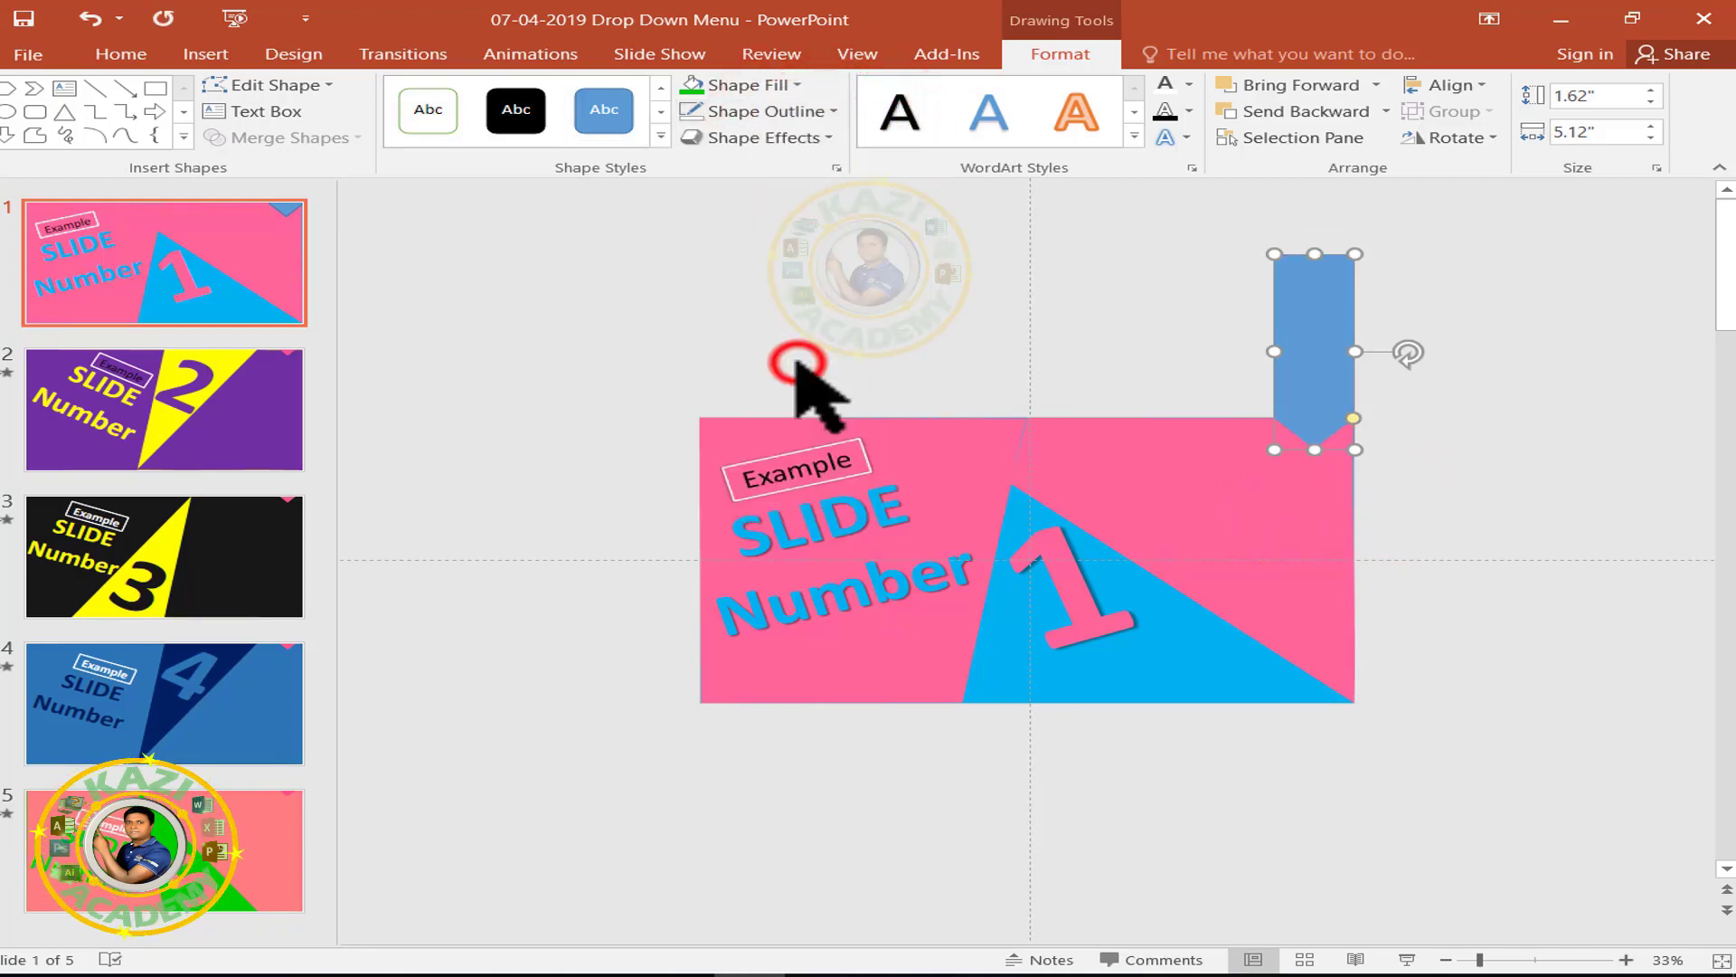
left_click(755, 85)
left_click(795, 398)
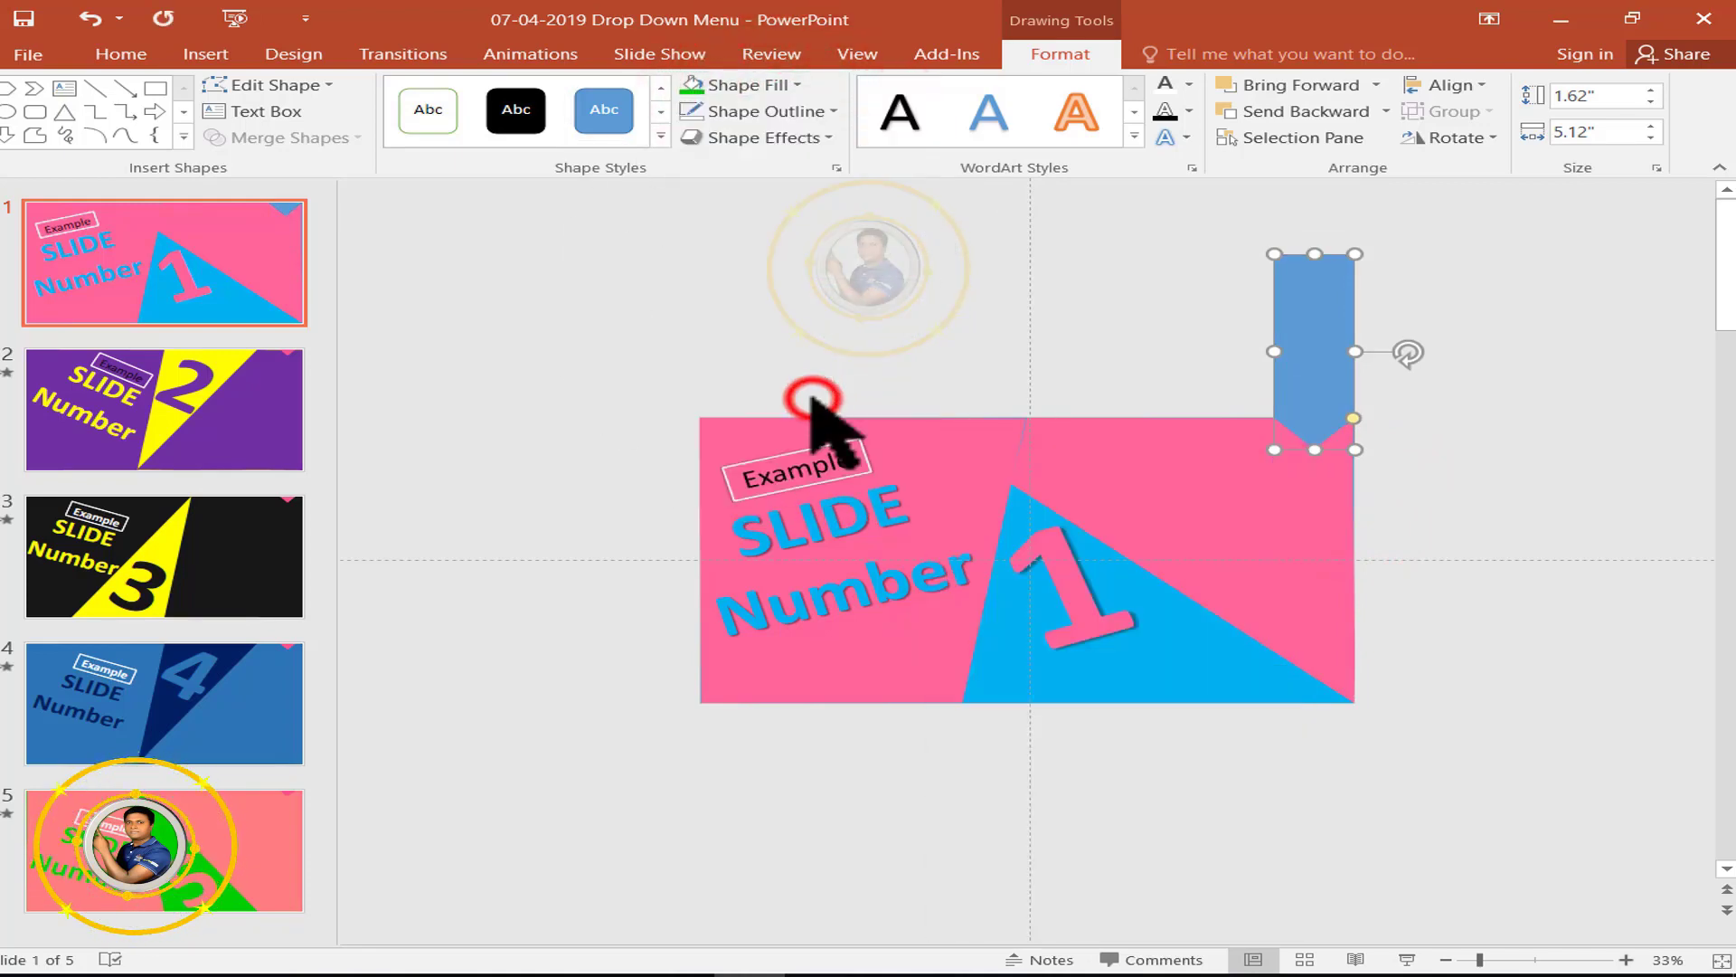
left_click(1132, 463)
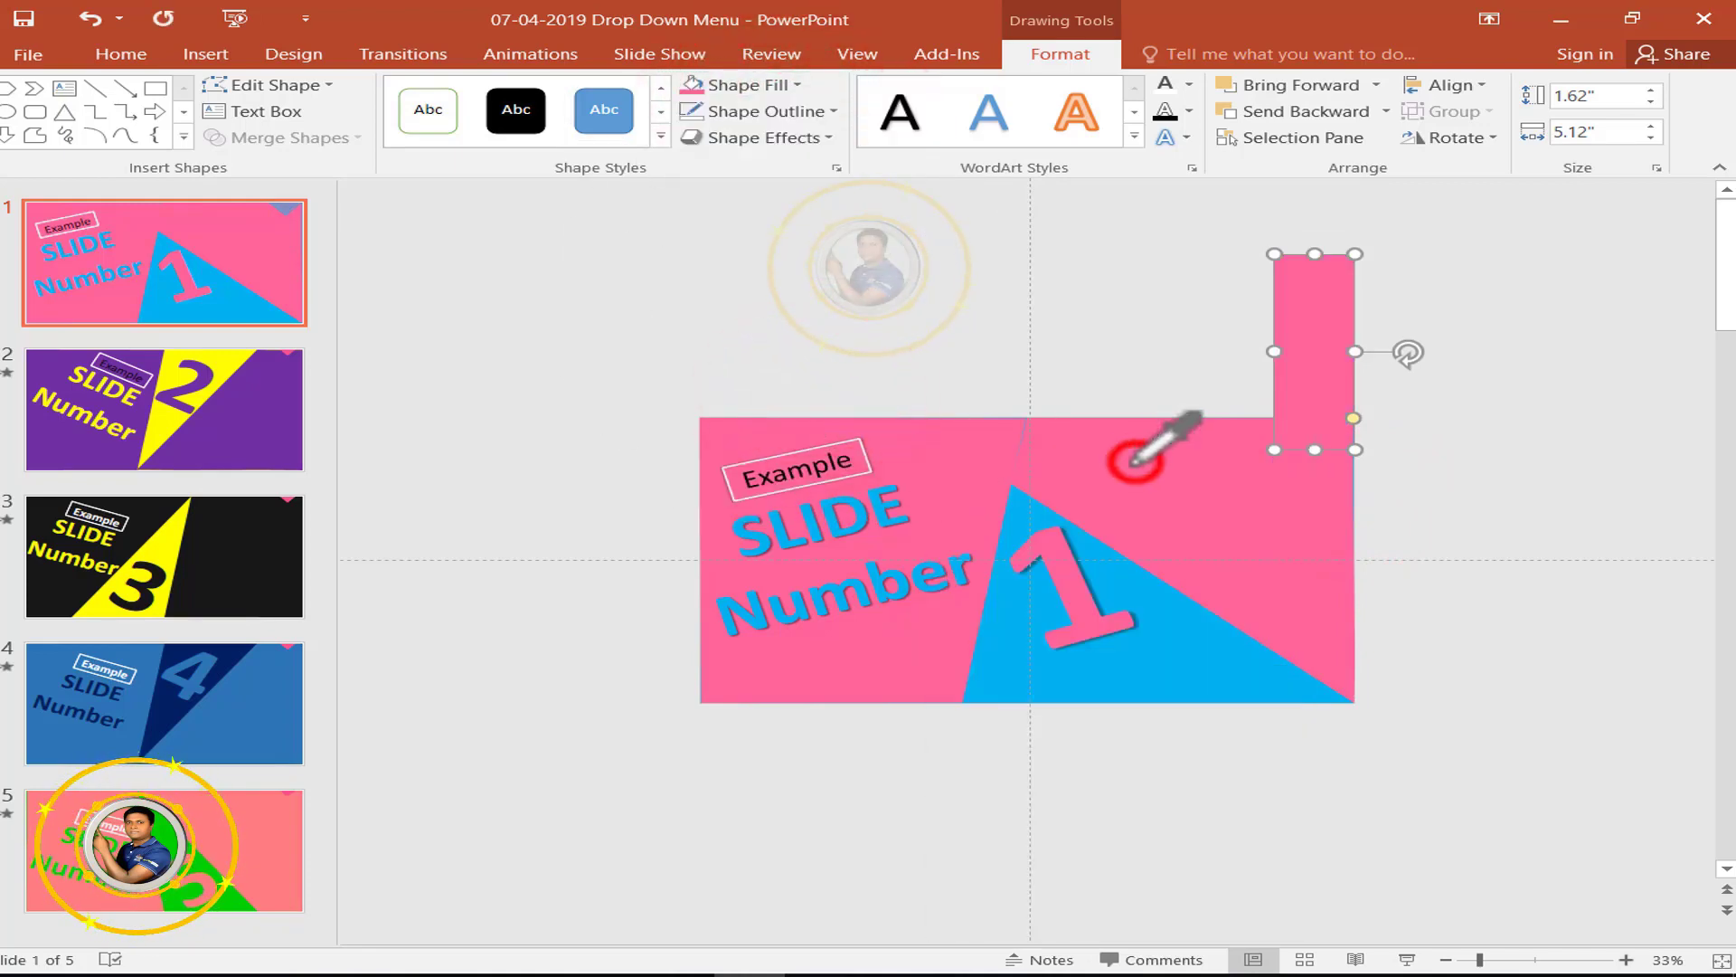
Darken the arrow's pink fill slightly using the Custom tab of More Colors.
left_click(836, 168)
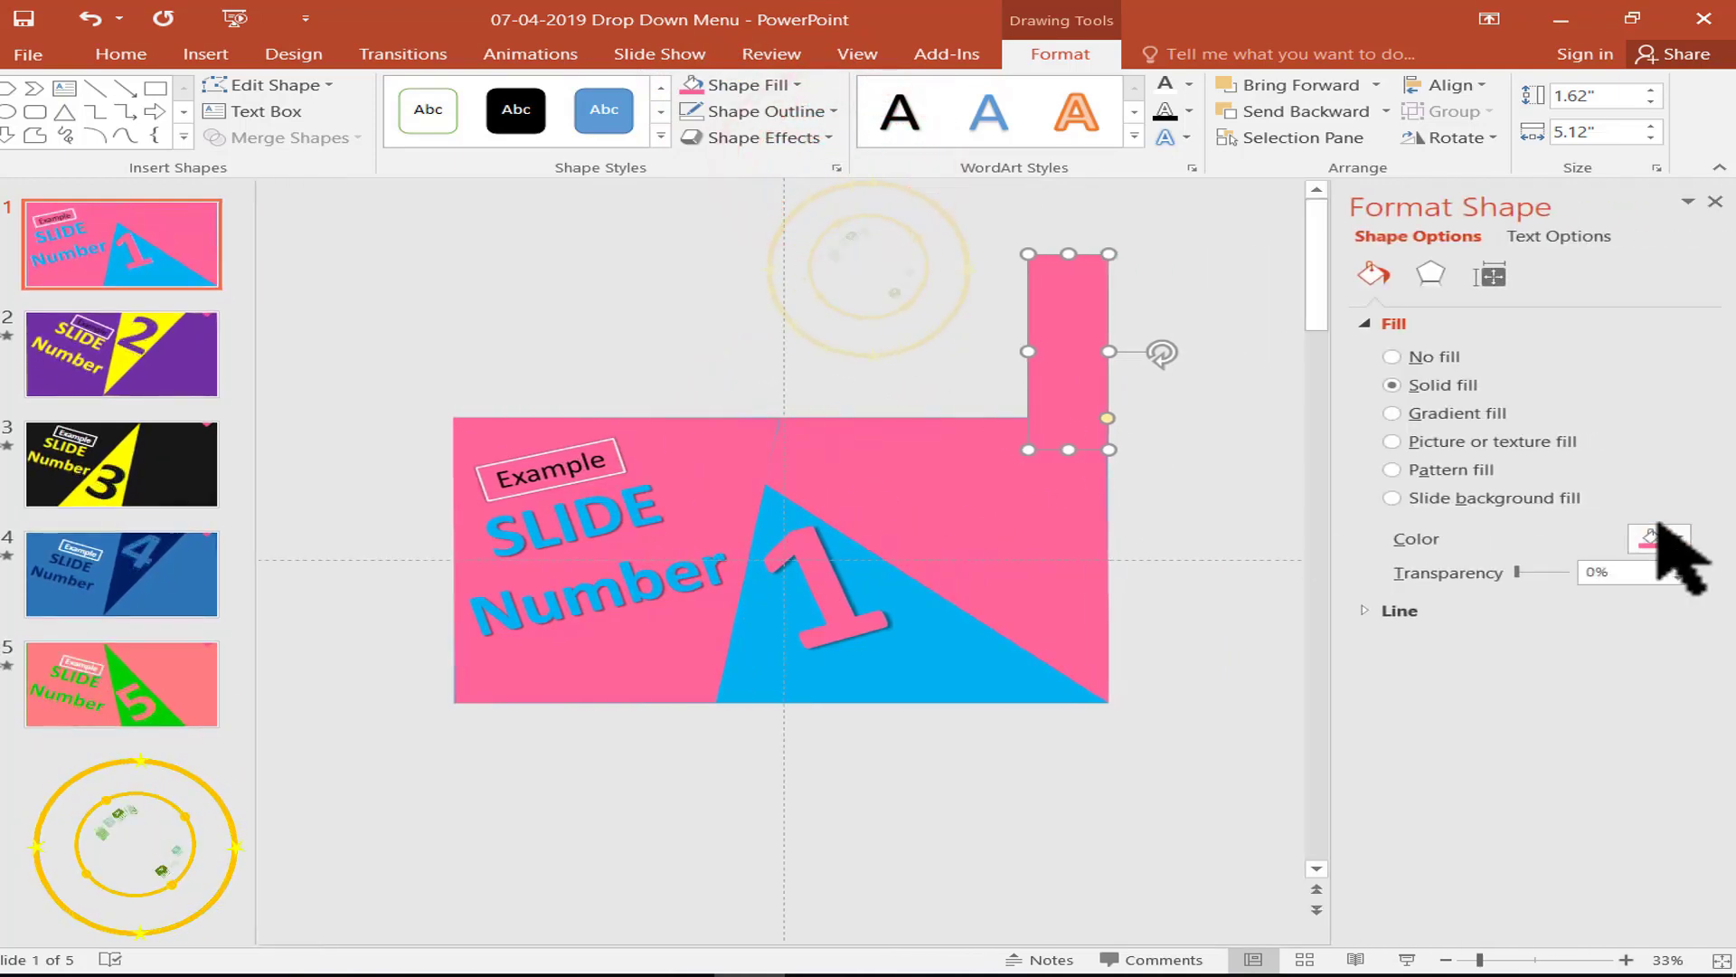
left_click(1680, 537)
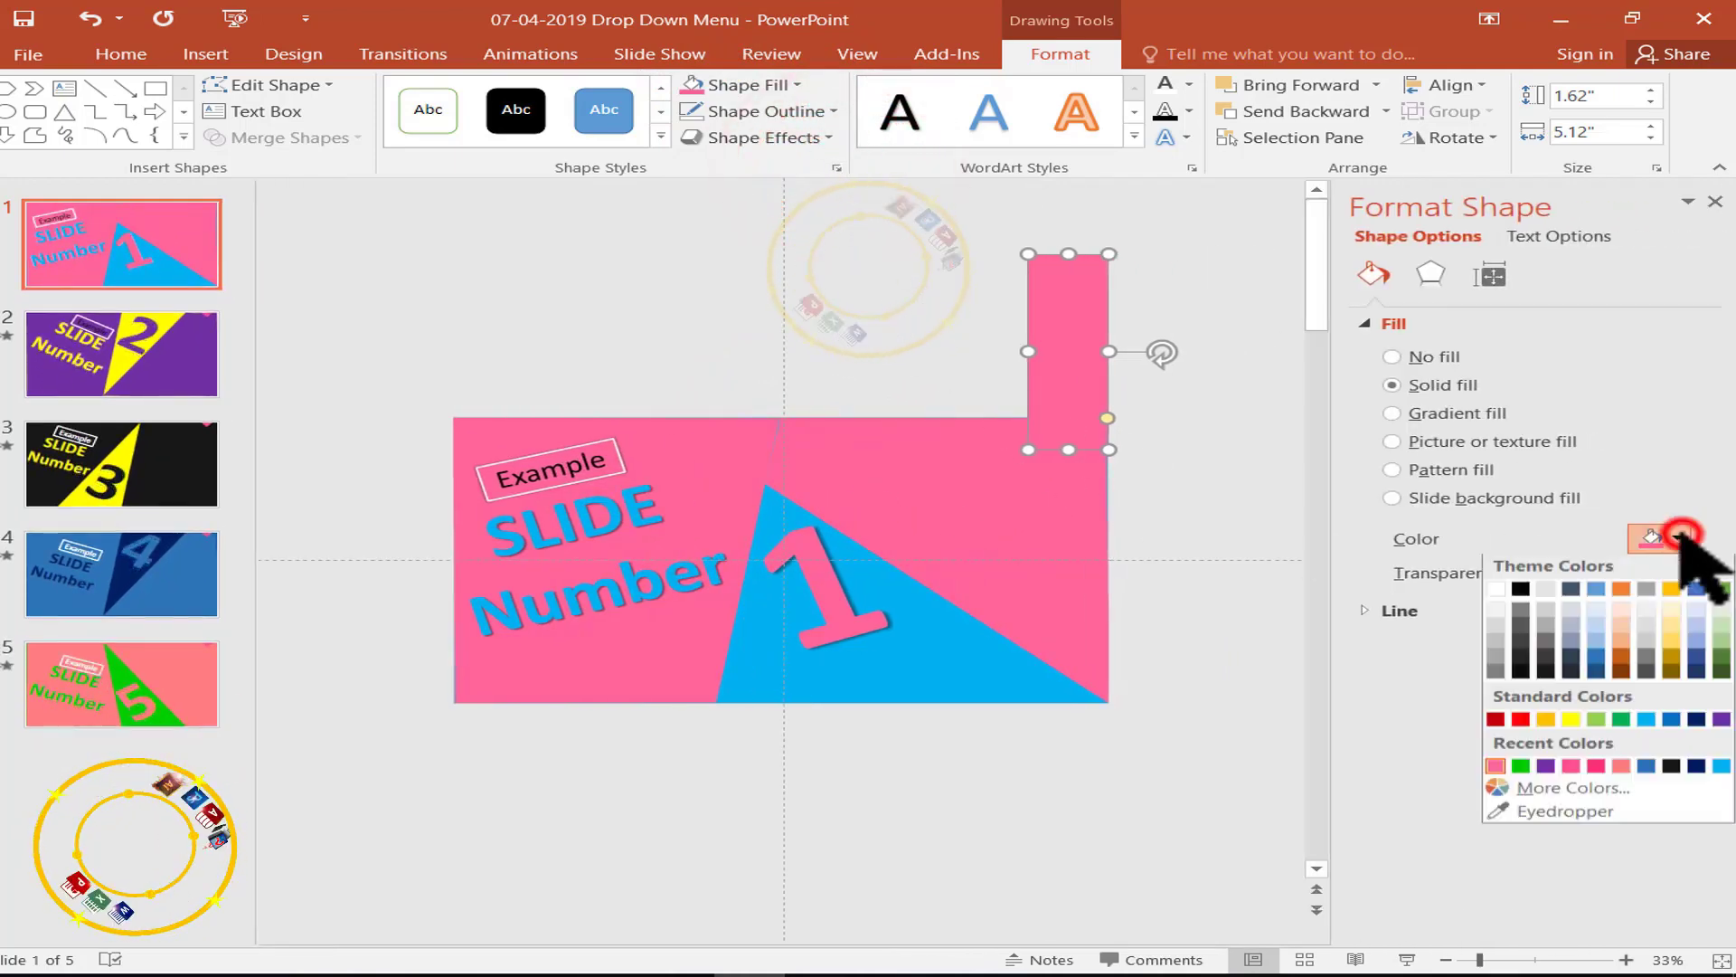
left_click(1578, 792)
left_click_drag(1217, 307, 1548, 213)
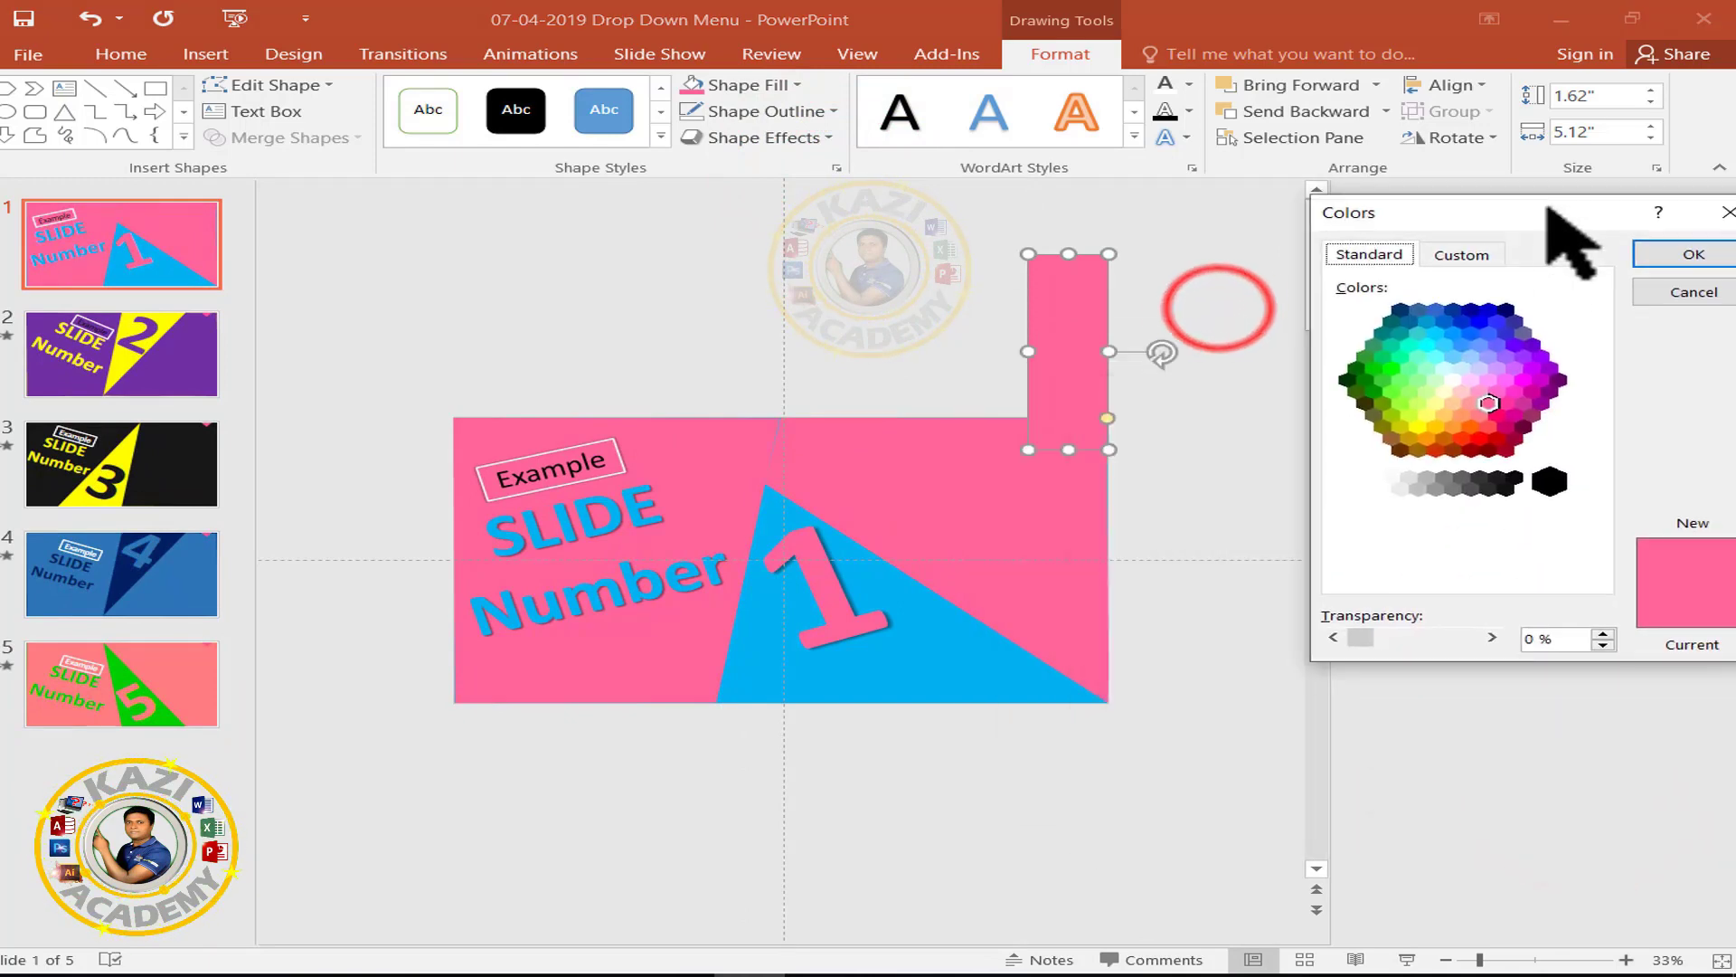
left_click(1472, 248)
left_click(1594, 343)
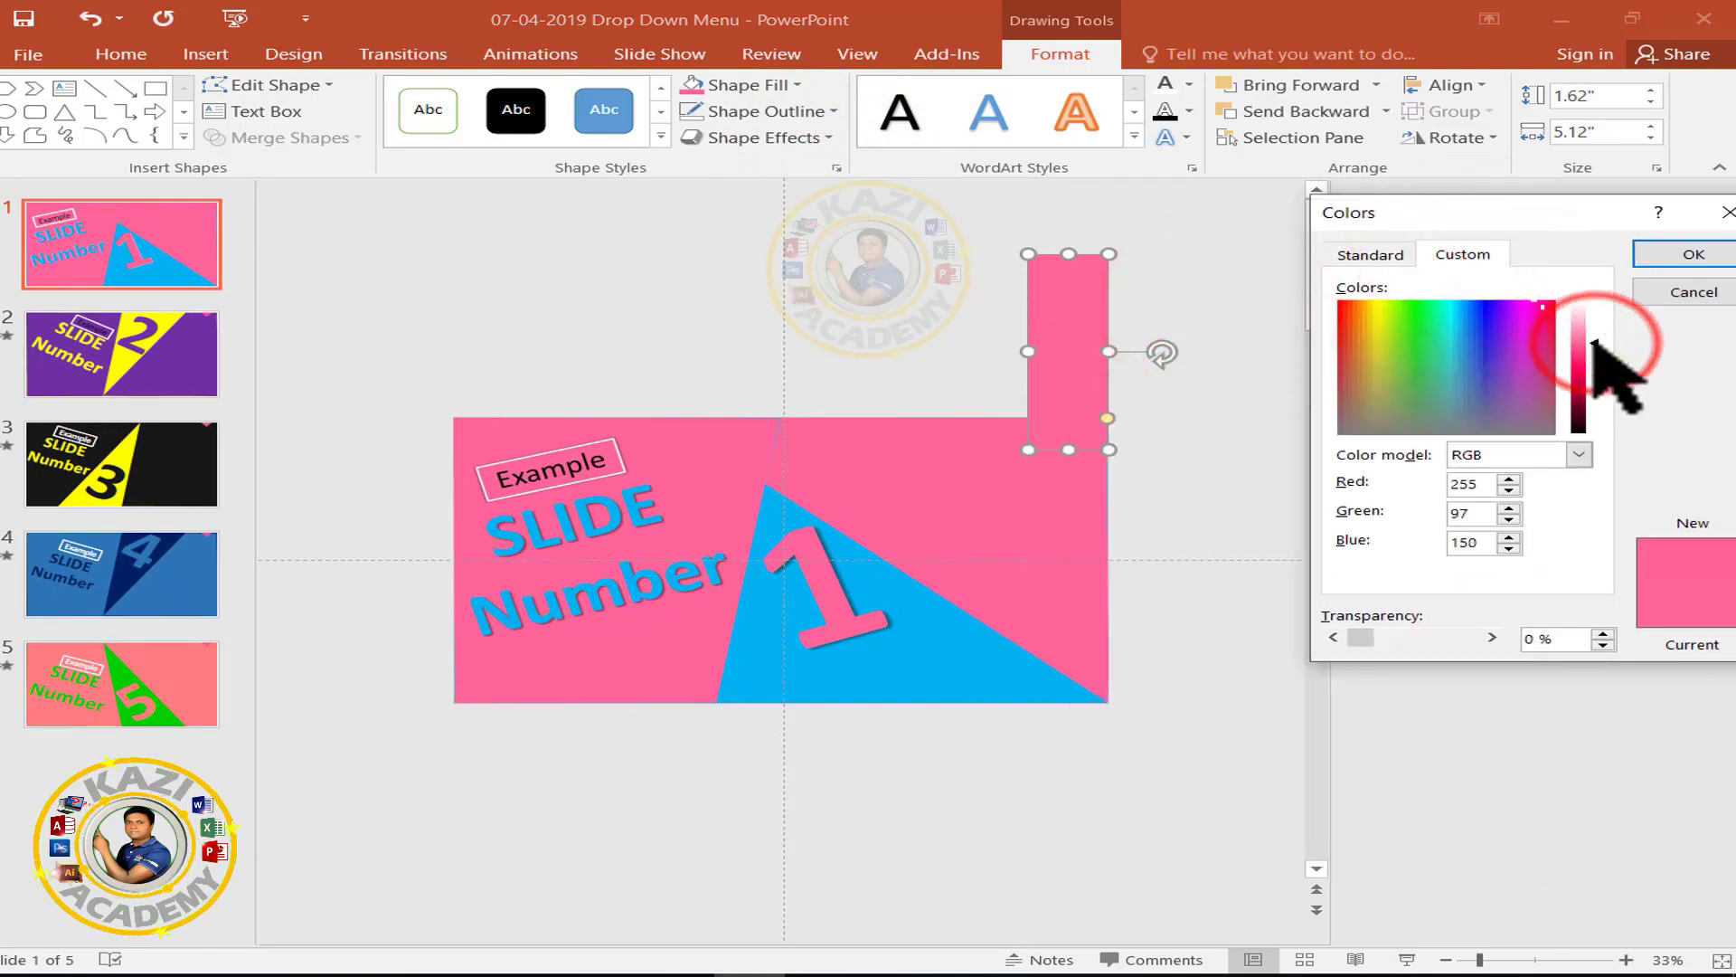
left_click(1594, 347)
left_click(1671, 262)
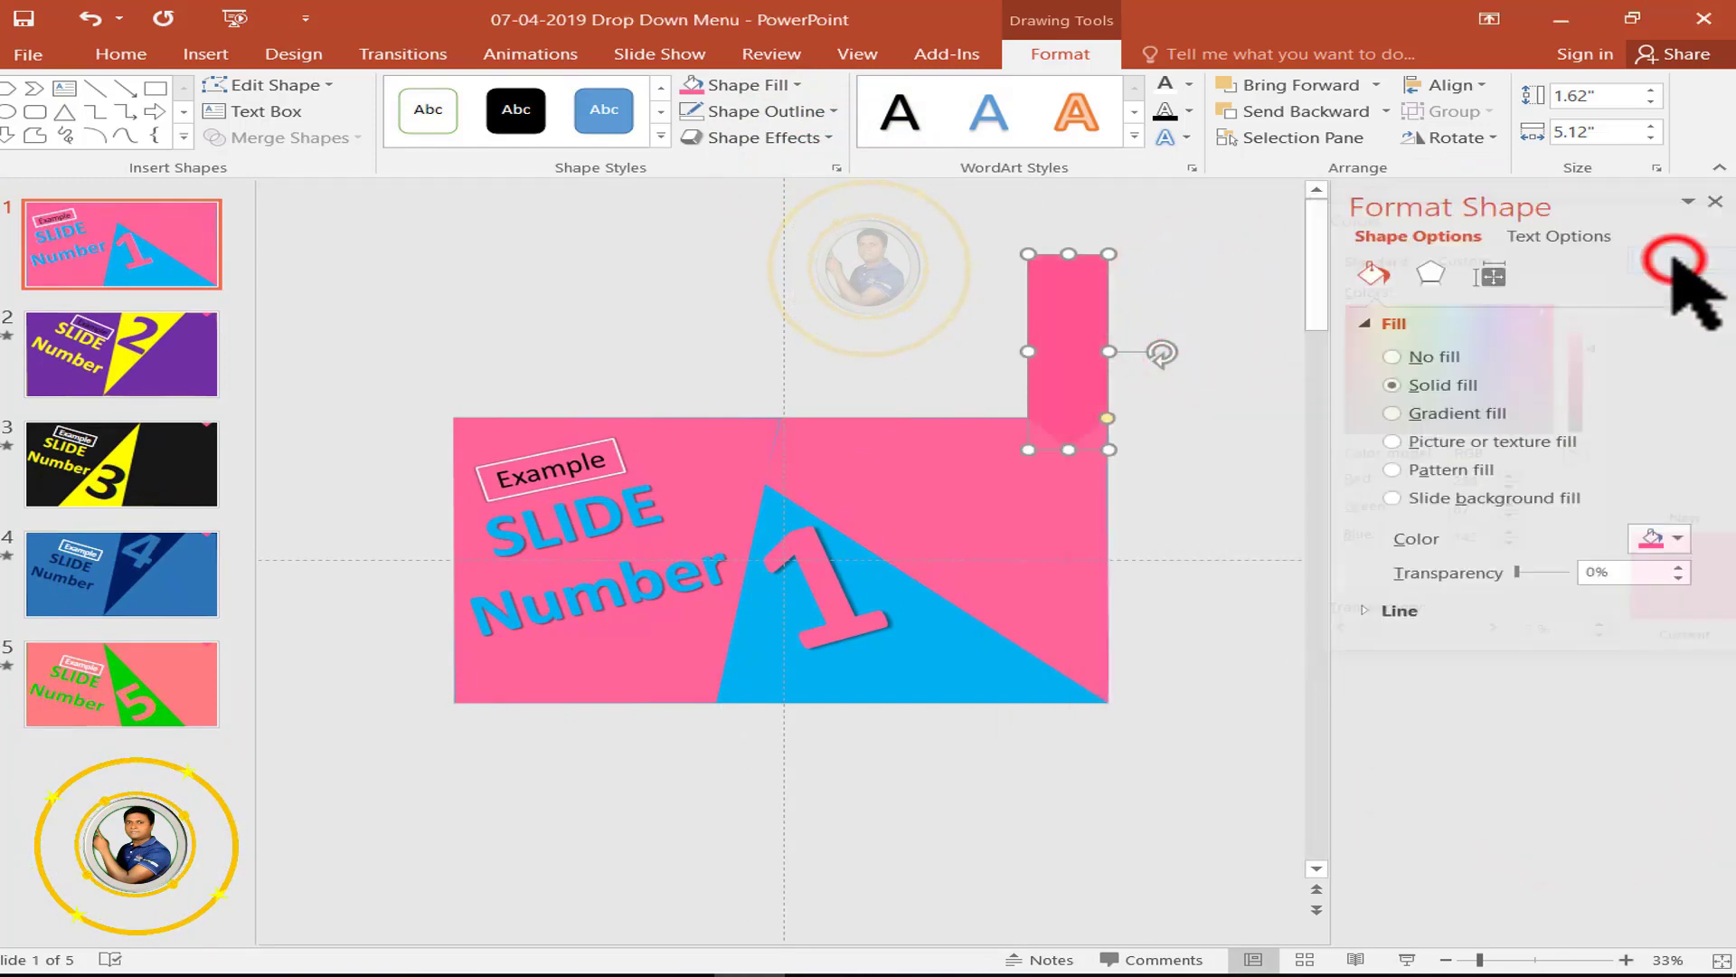
Apply the Outer Bottom shadow preset to the arrow, raising size to 102% and blur to 13 pt.
left_click(1430, 273)
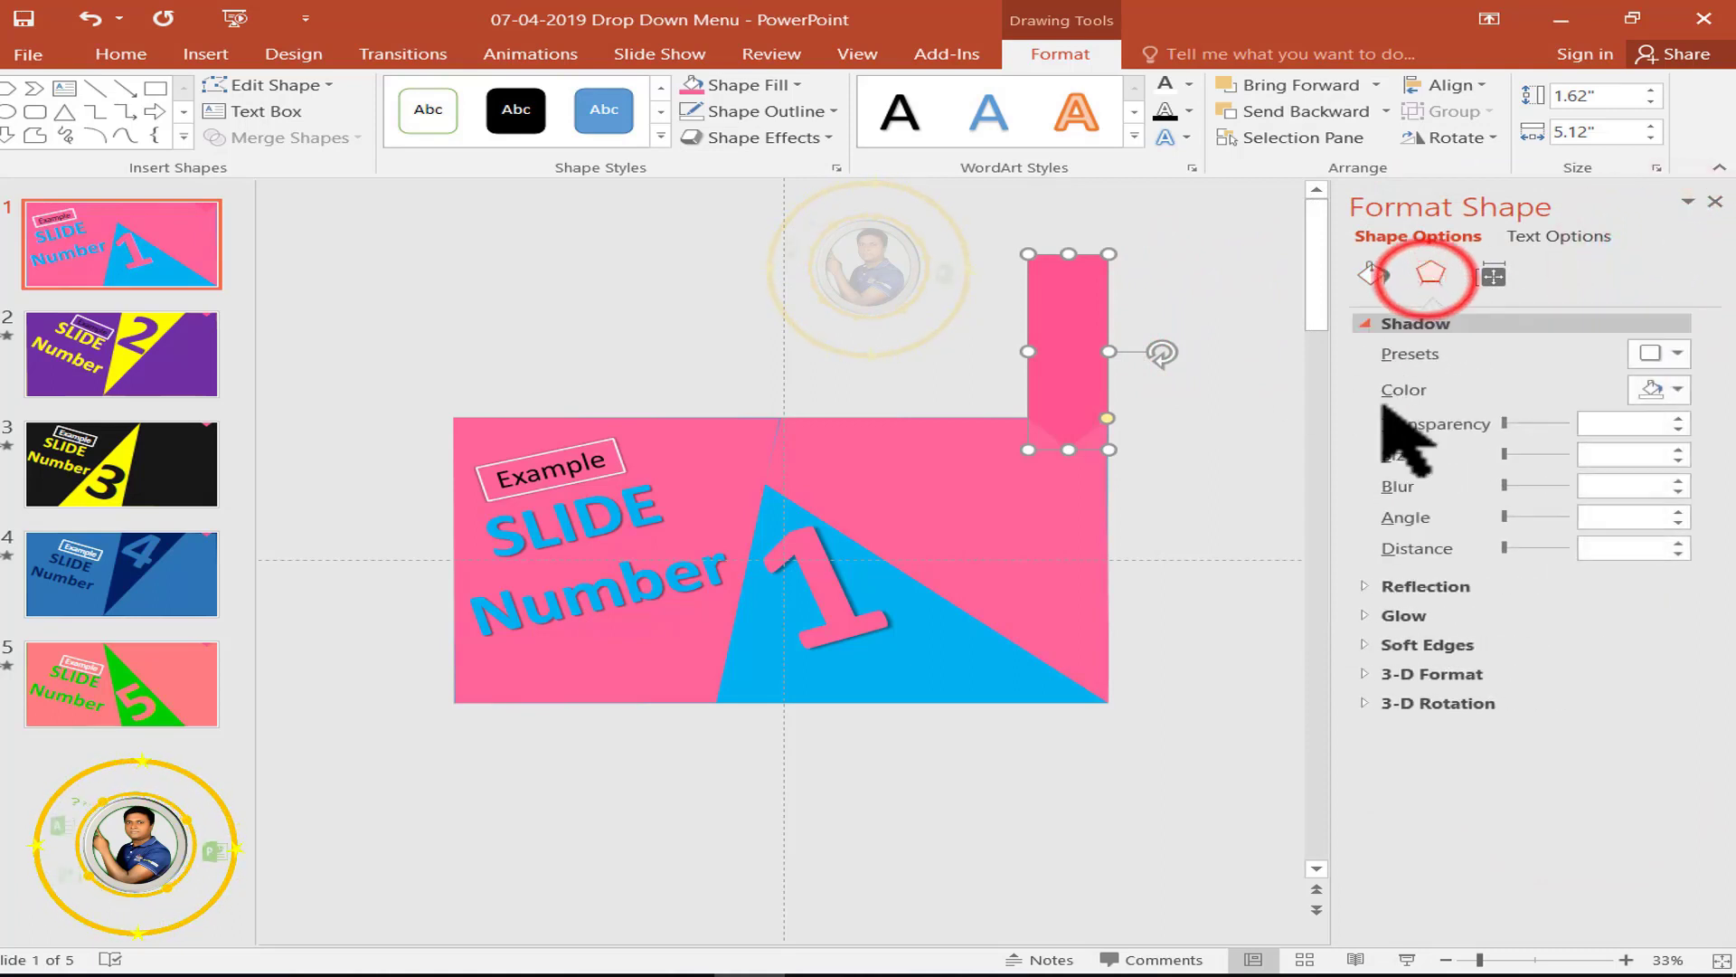
left_click(1668, 353)
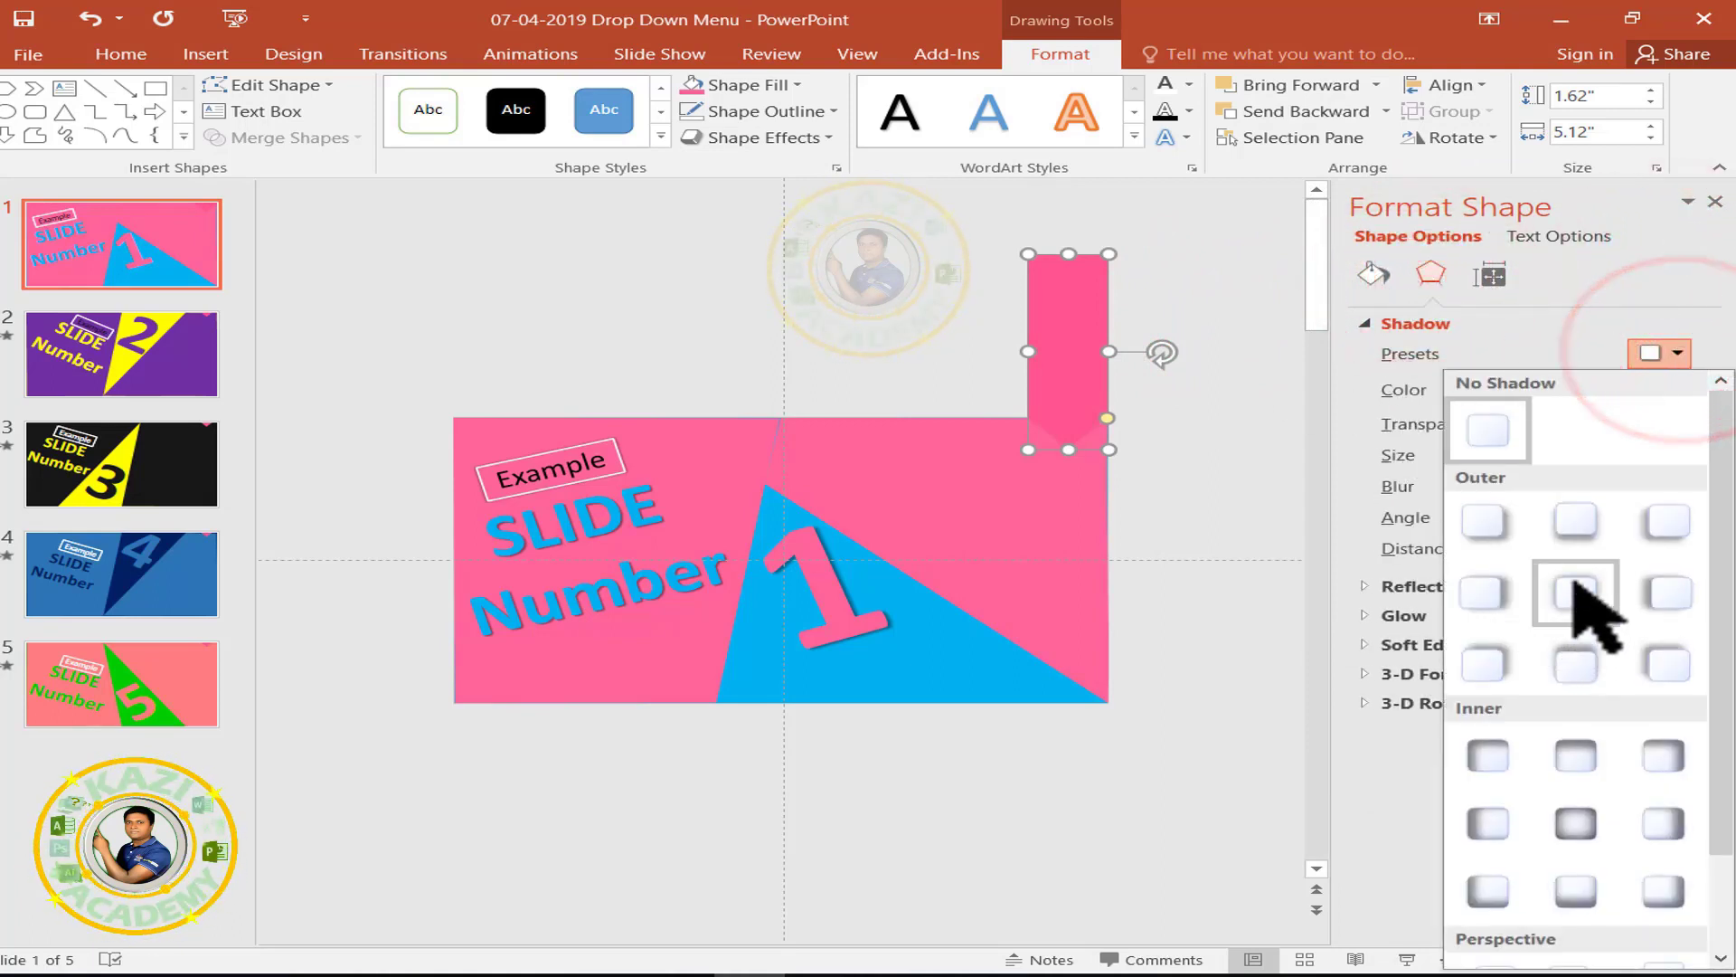
left_click(1575, 524)
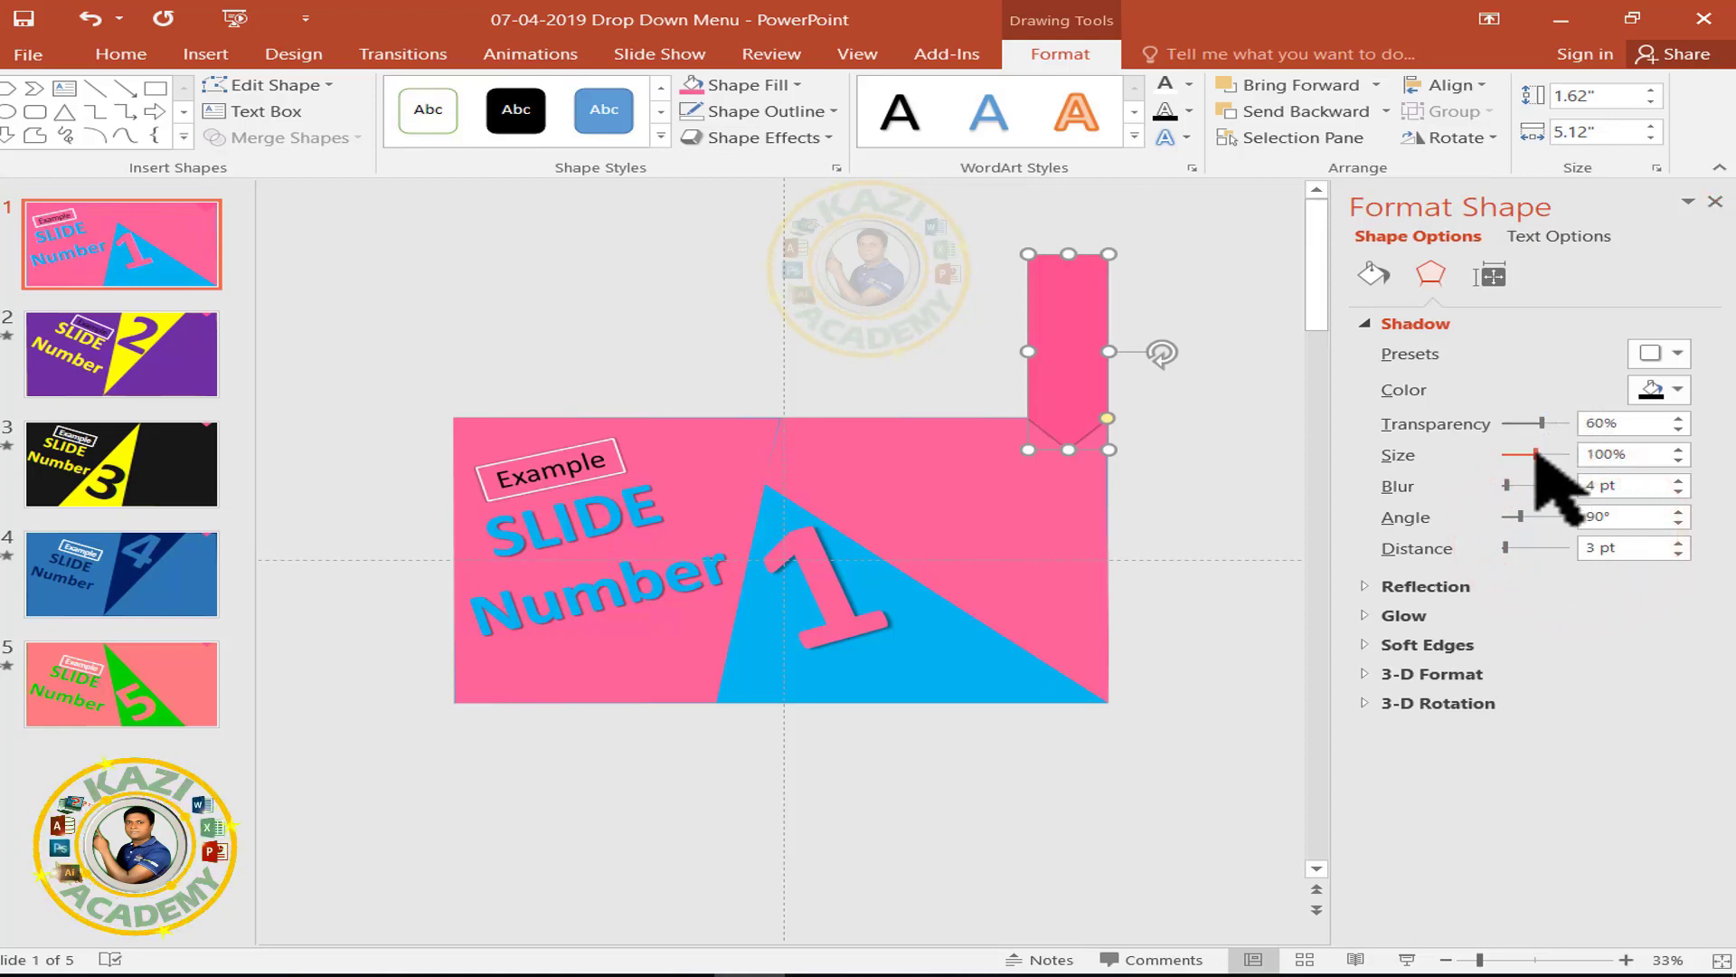
left_click_drag(1534, 455, 1539, 454)
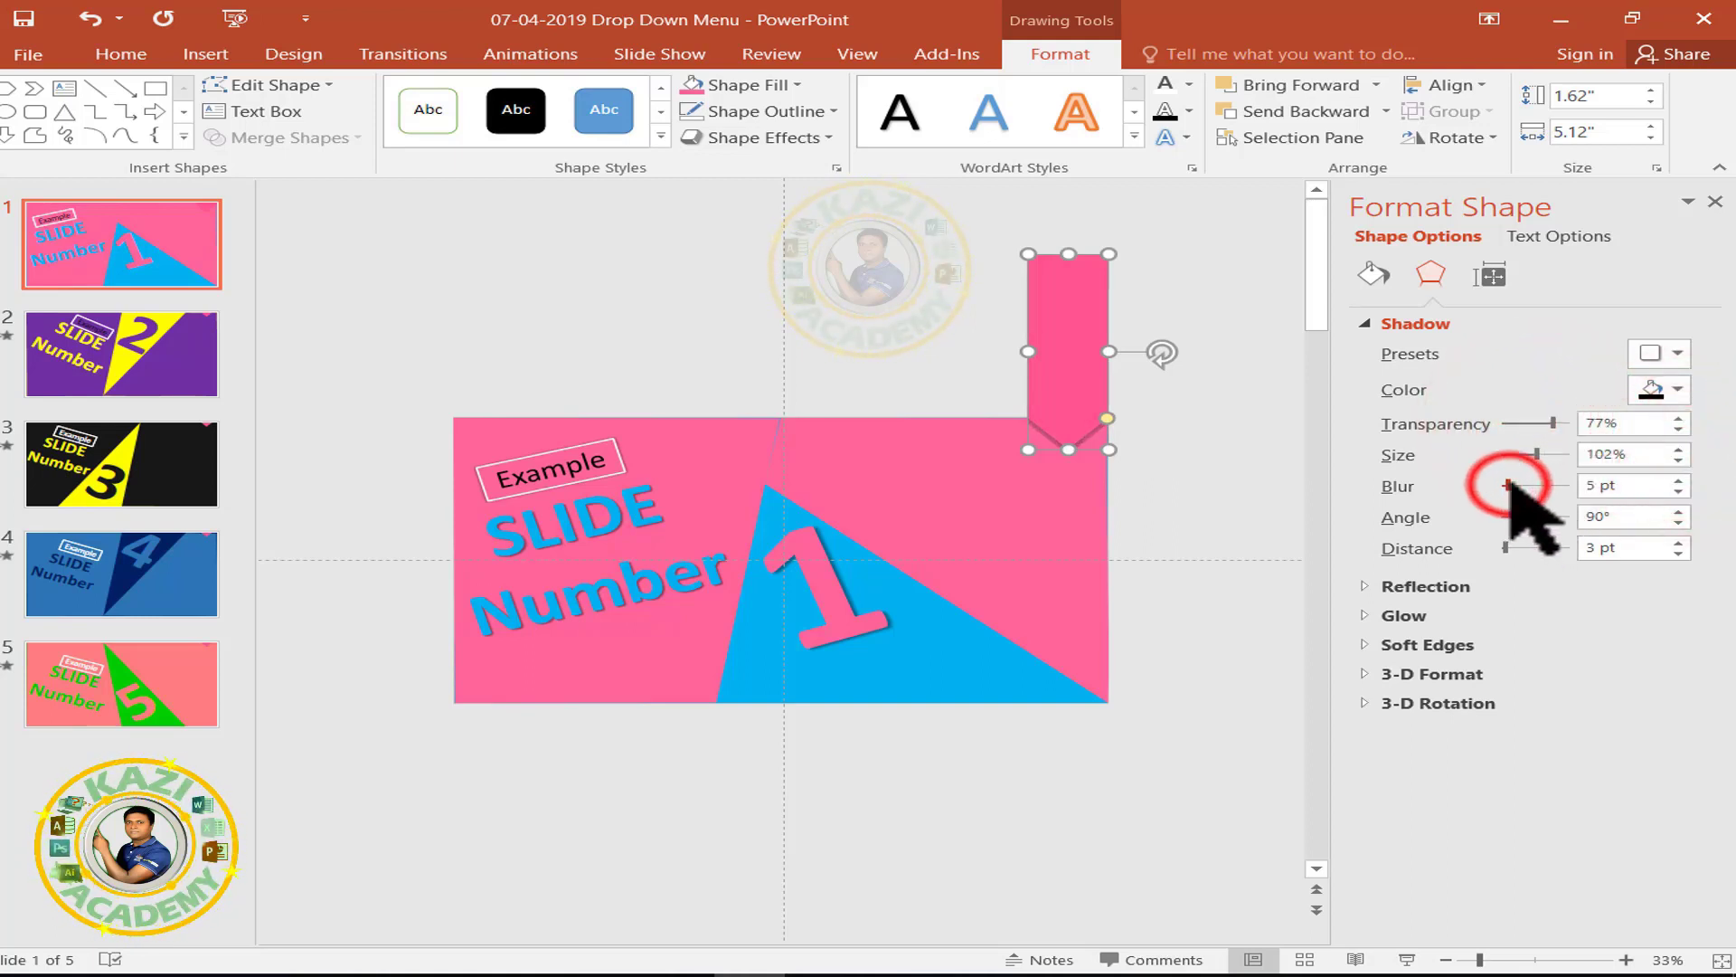
left_click_drag(1508, 485, 1513, 486)
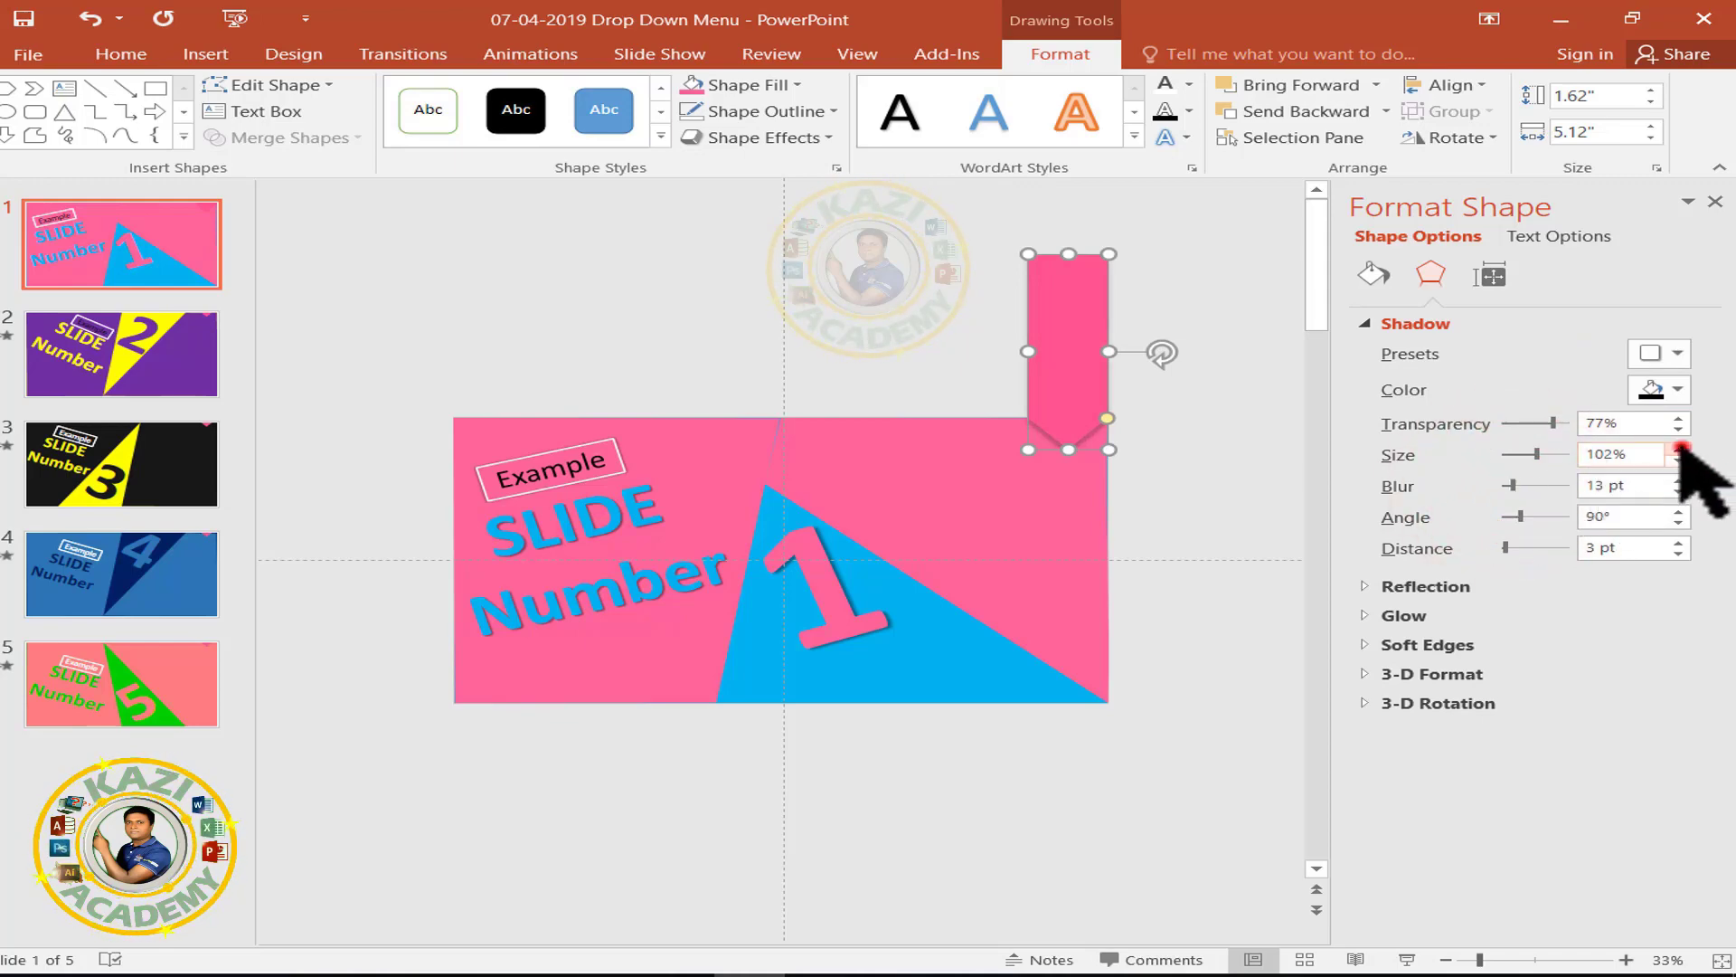
left_click(1715, 201)
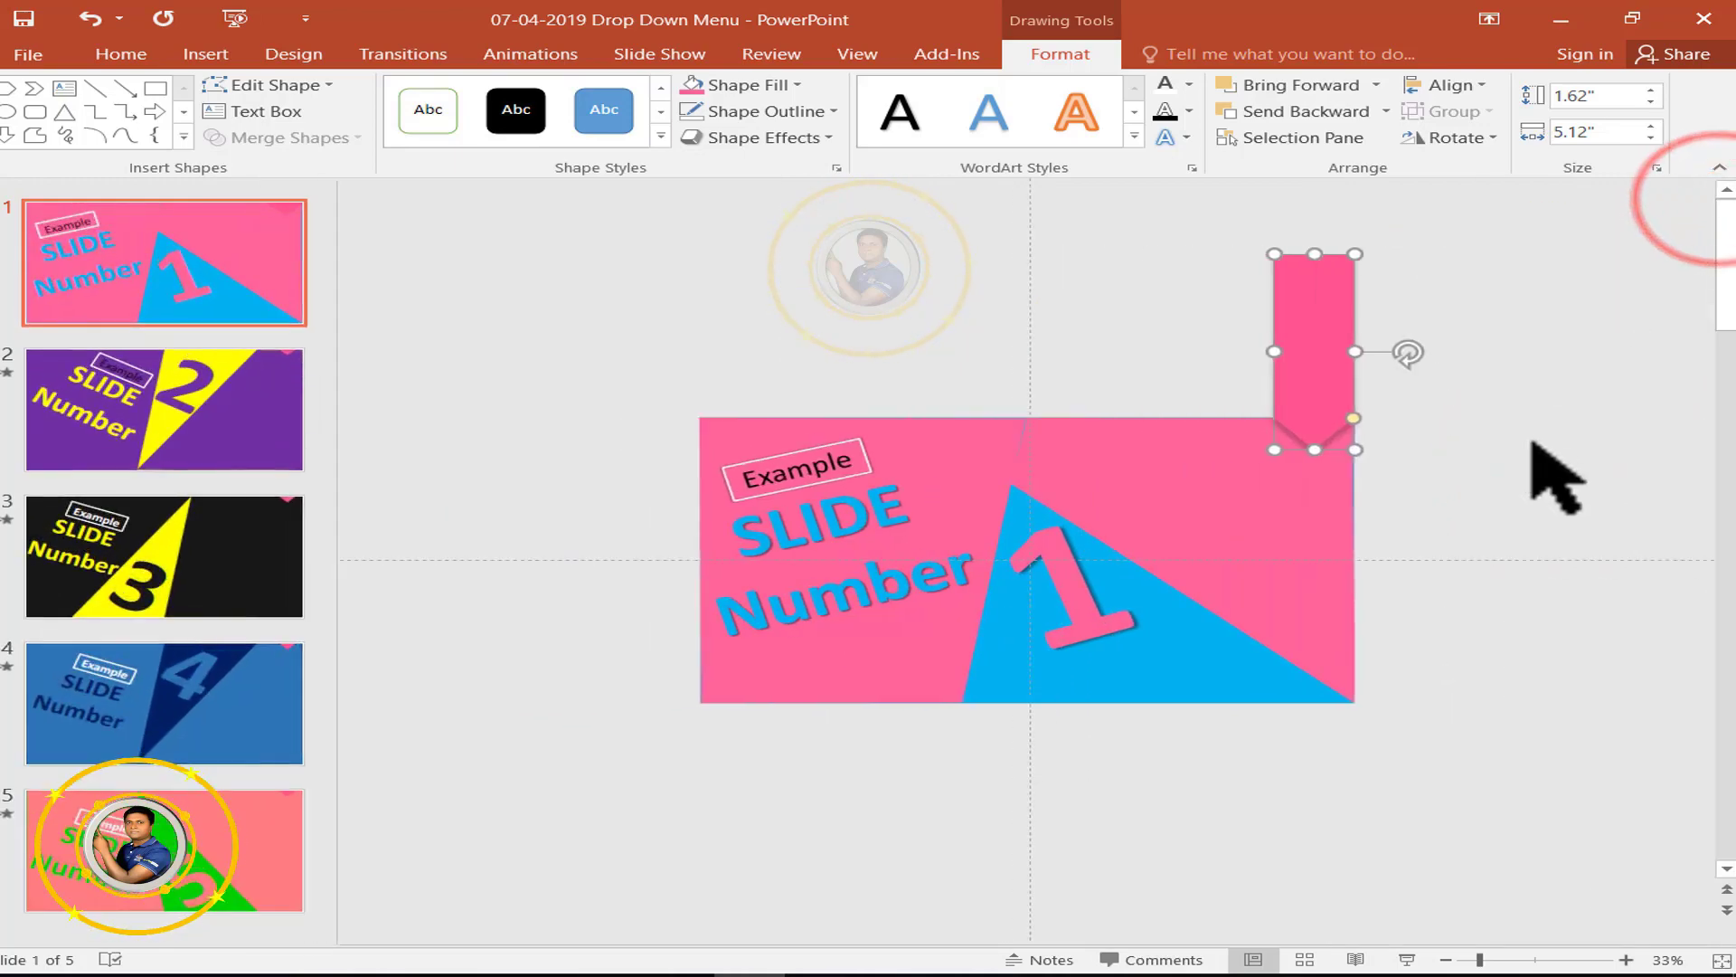
Draw a small rounded rectangle above slide 1 and type its label Slide-1.
scroll(1549, 473, "up", 3, "ctrl")
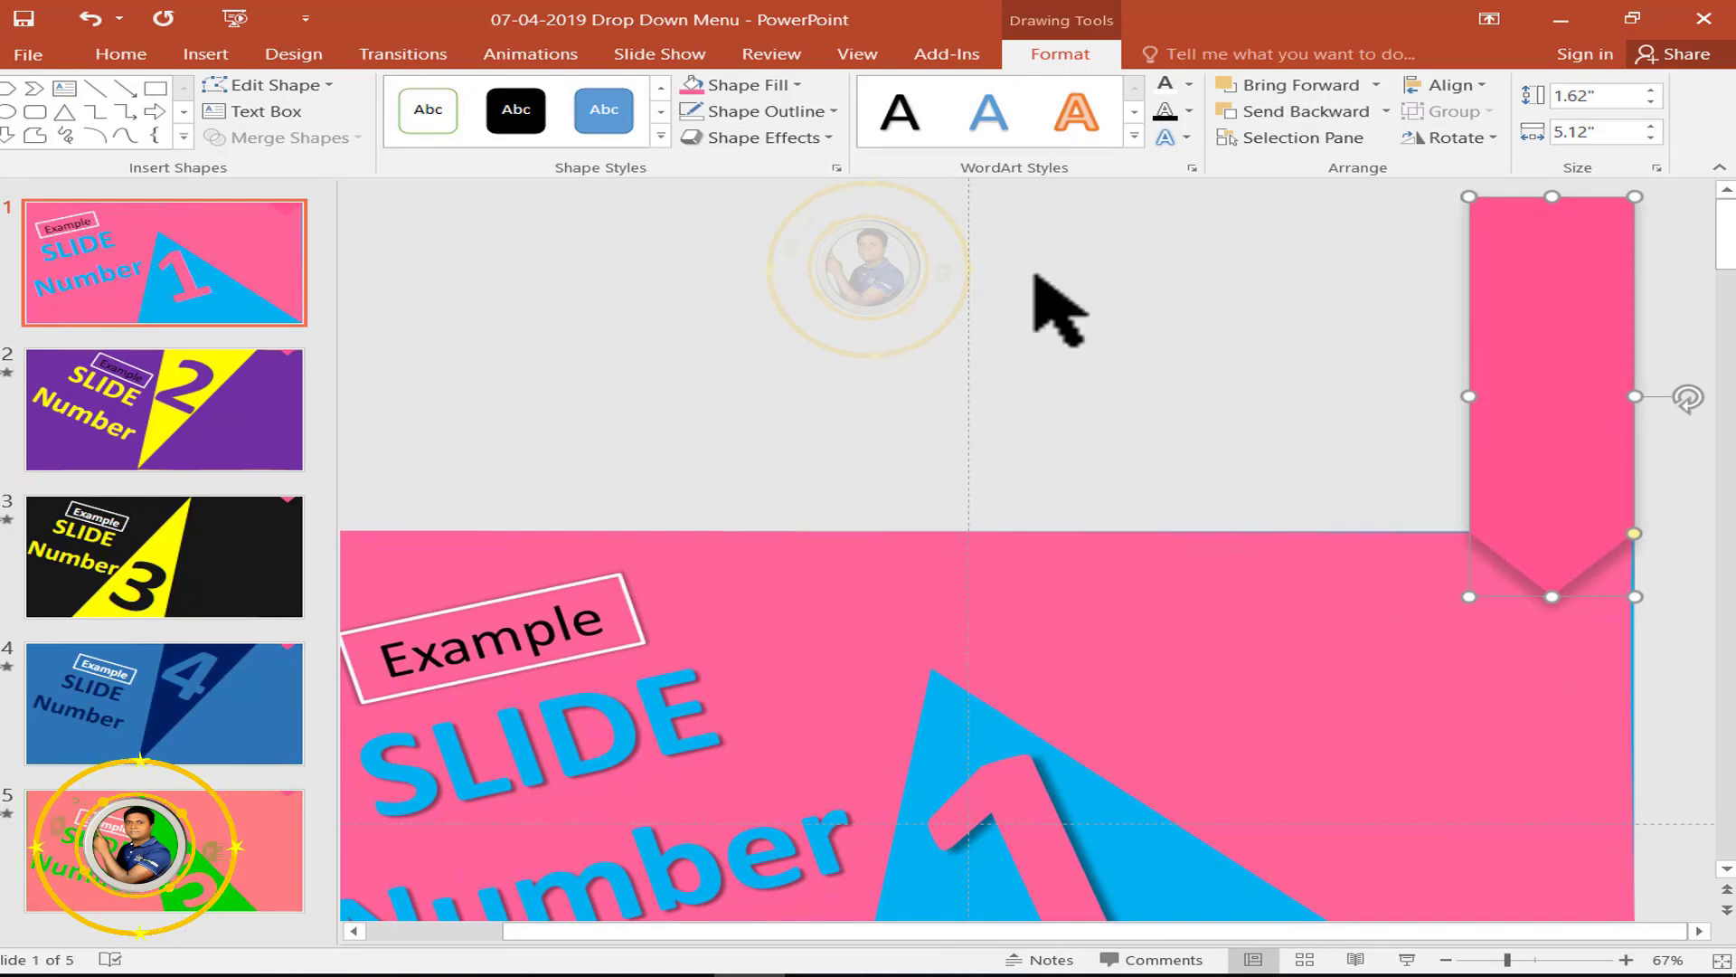
left_click(203, 56)
left_click(415, 113)
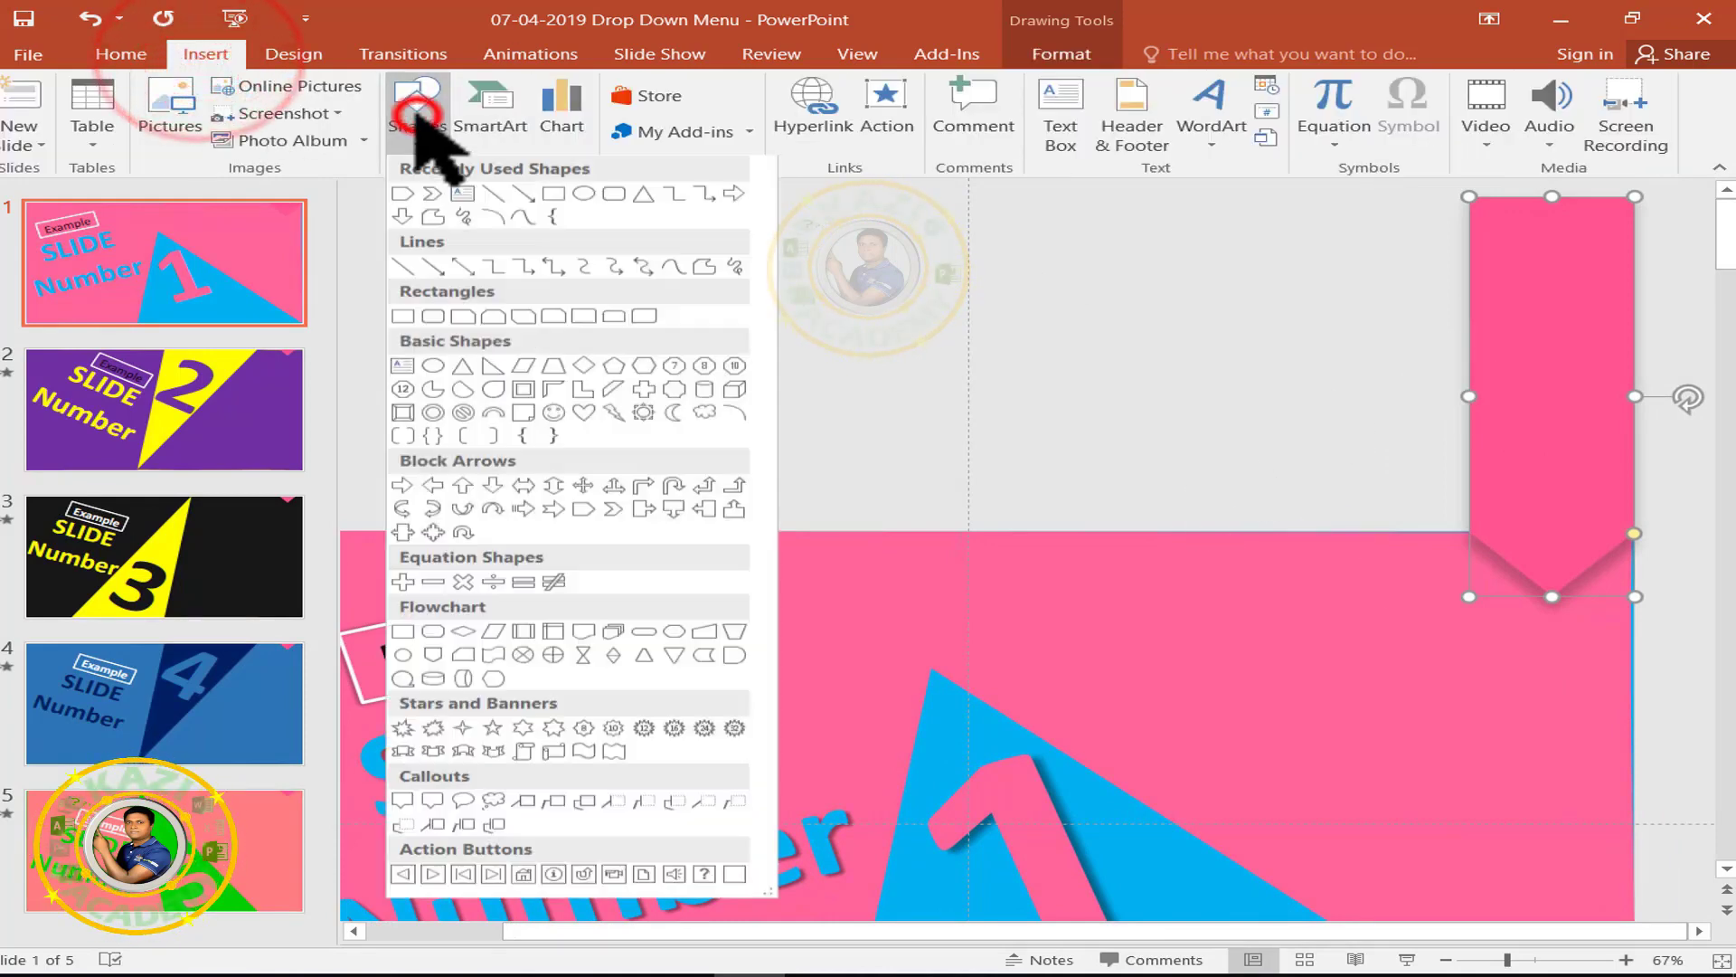
left_click(613, 195)
left_click_drag(1029, 299, 1169, 347)
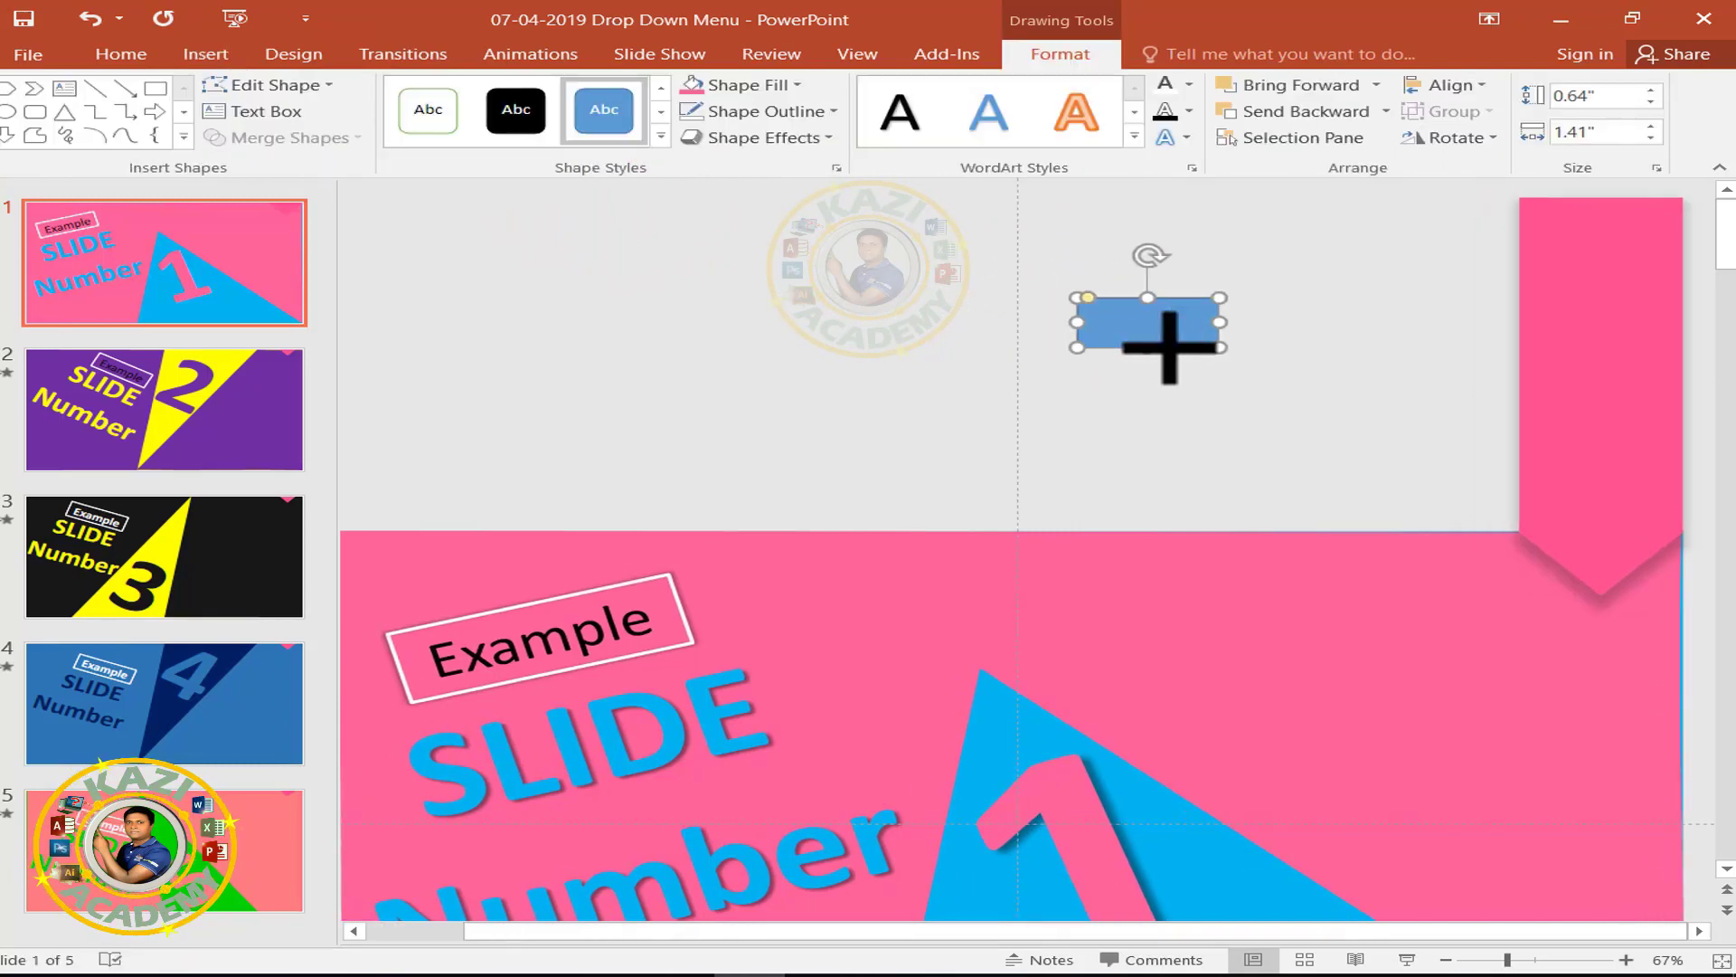
right_click(1120, 306)
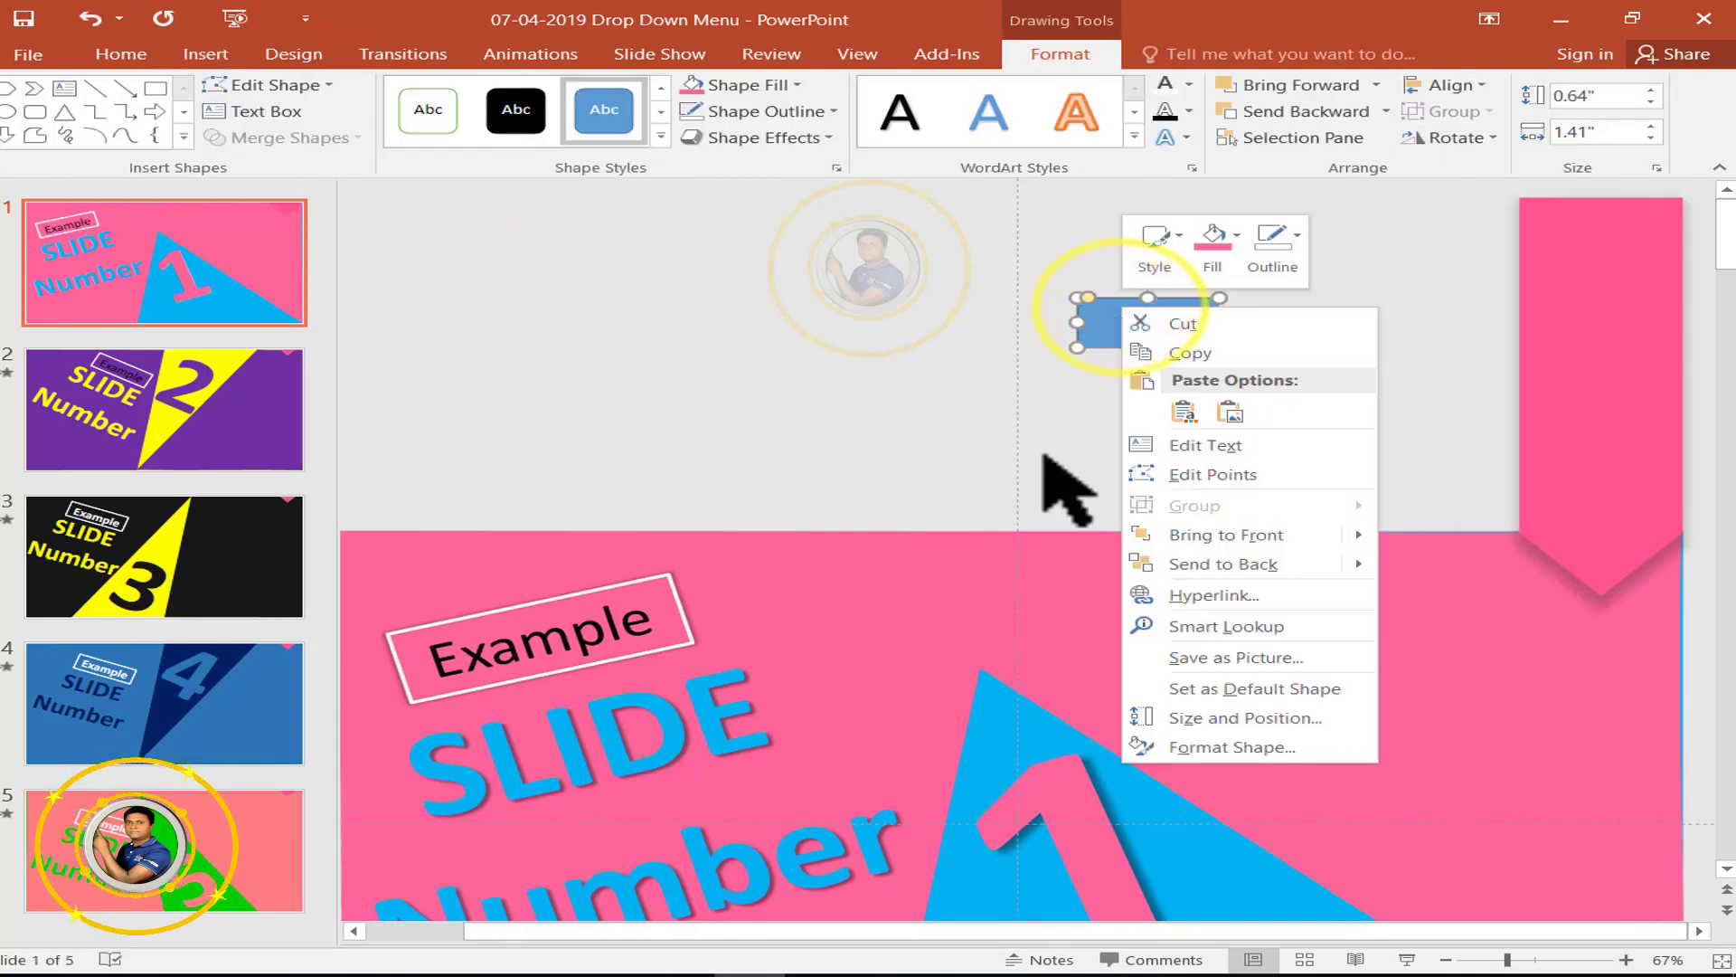
left_click(1220, 448)
type("Slide-1")
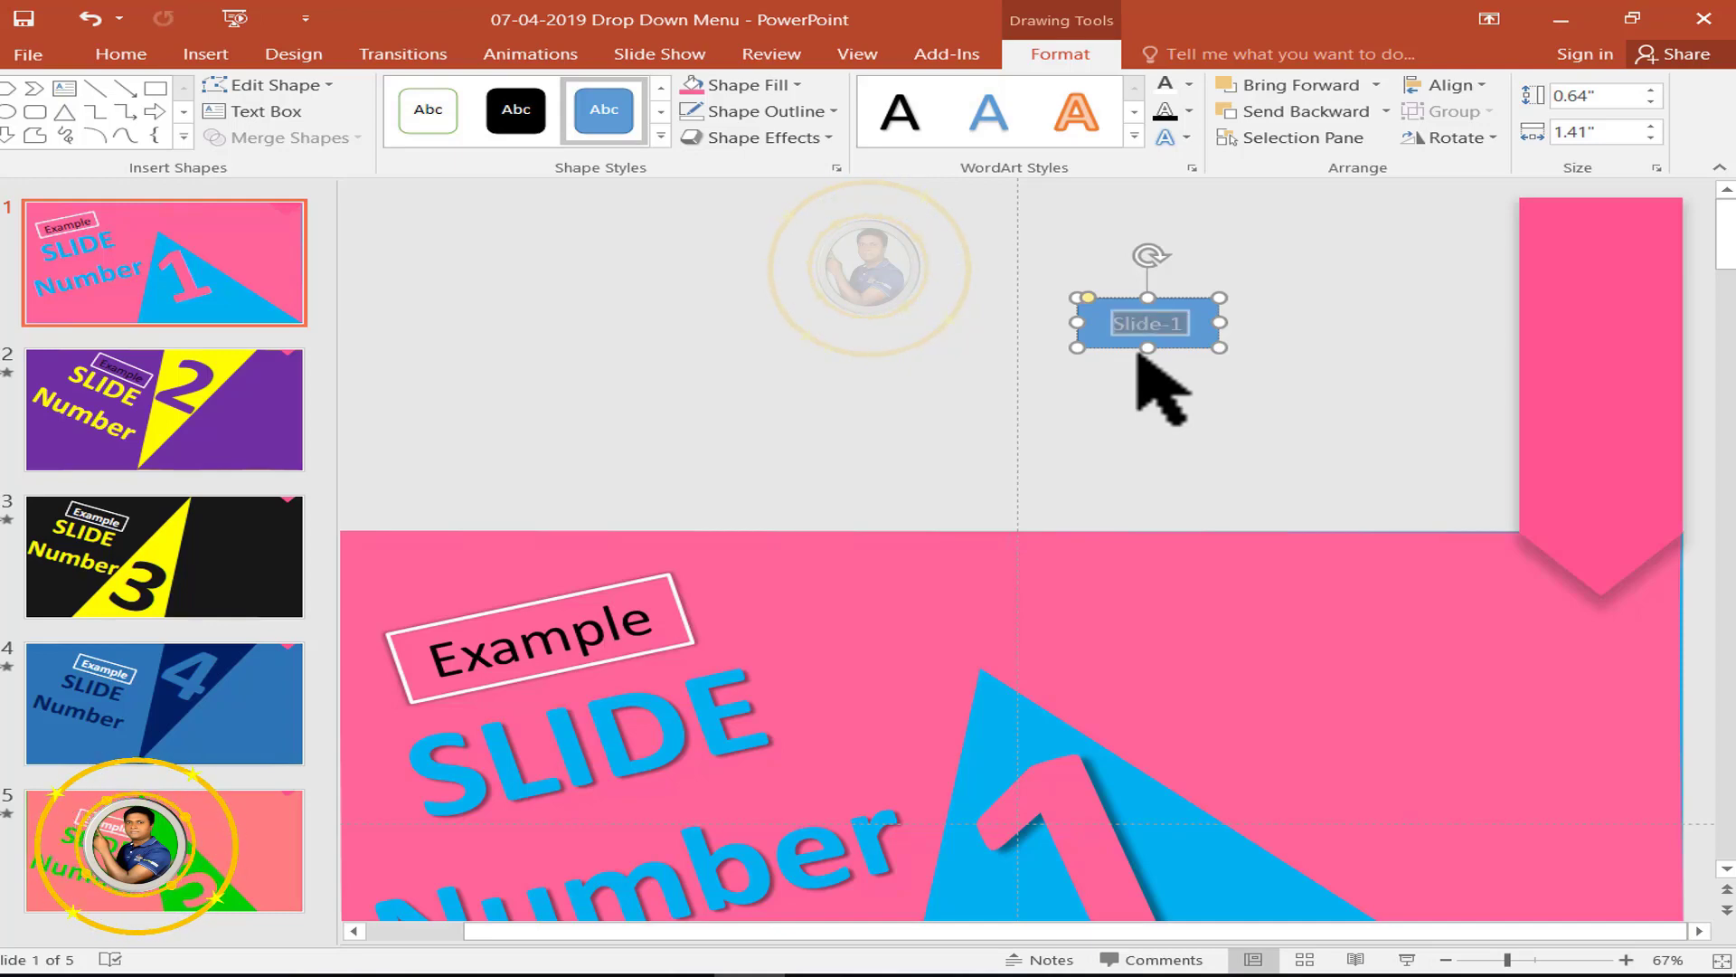
Make the Slide-1 label 28 pt bold.
left_click(120, 53)
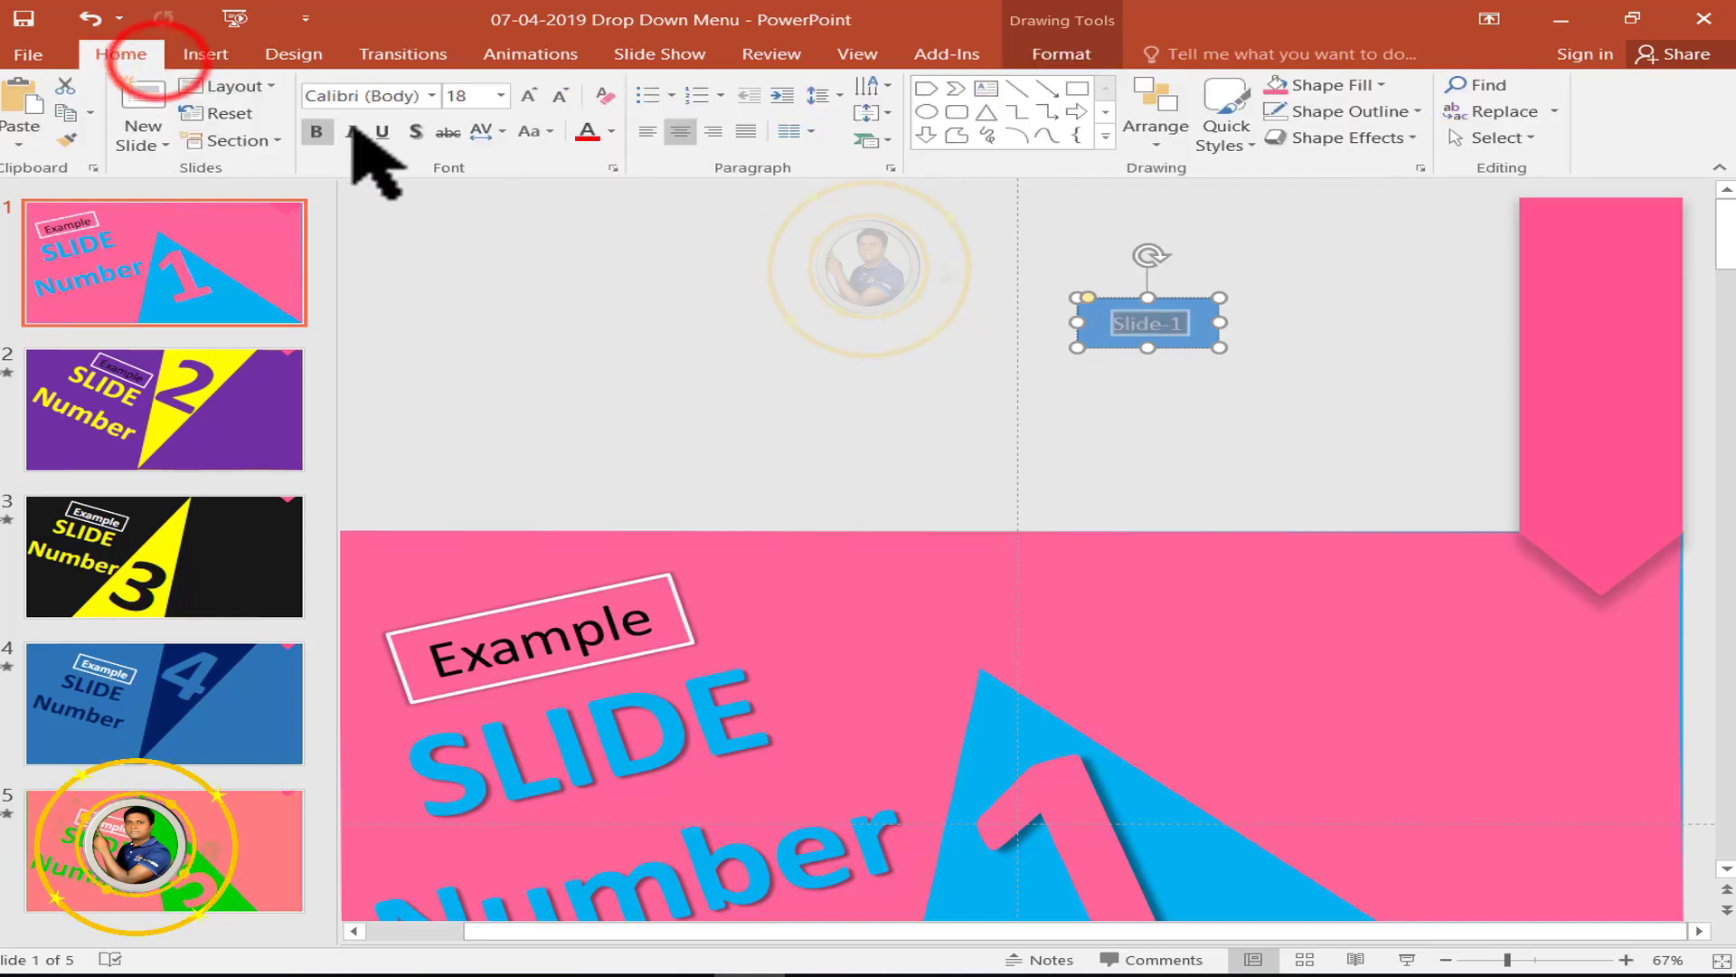
left_click(530, 95)
left_click(530, 95)
left_click(316, 132)
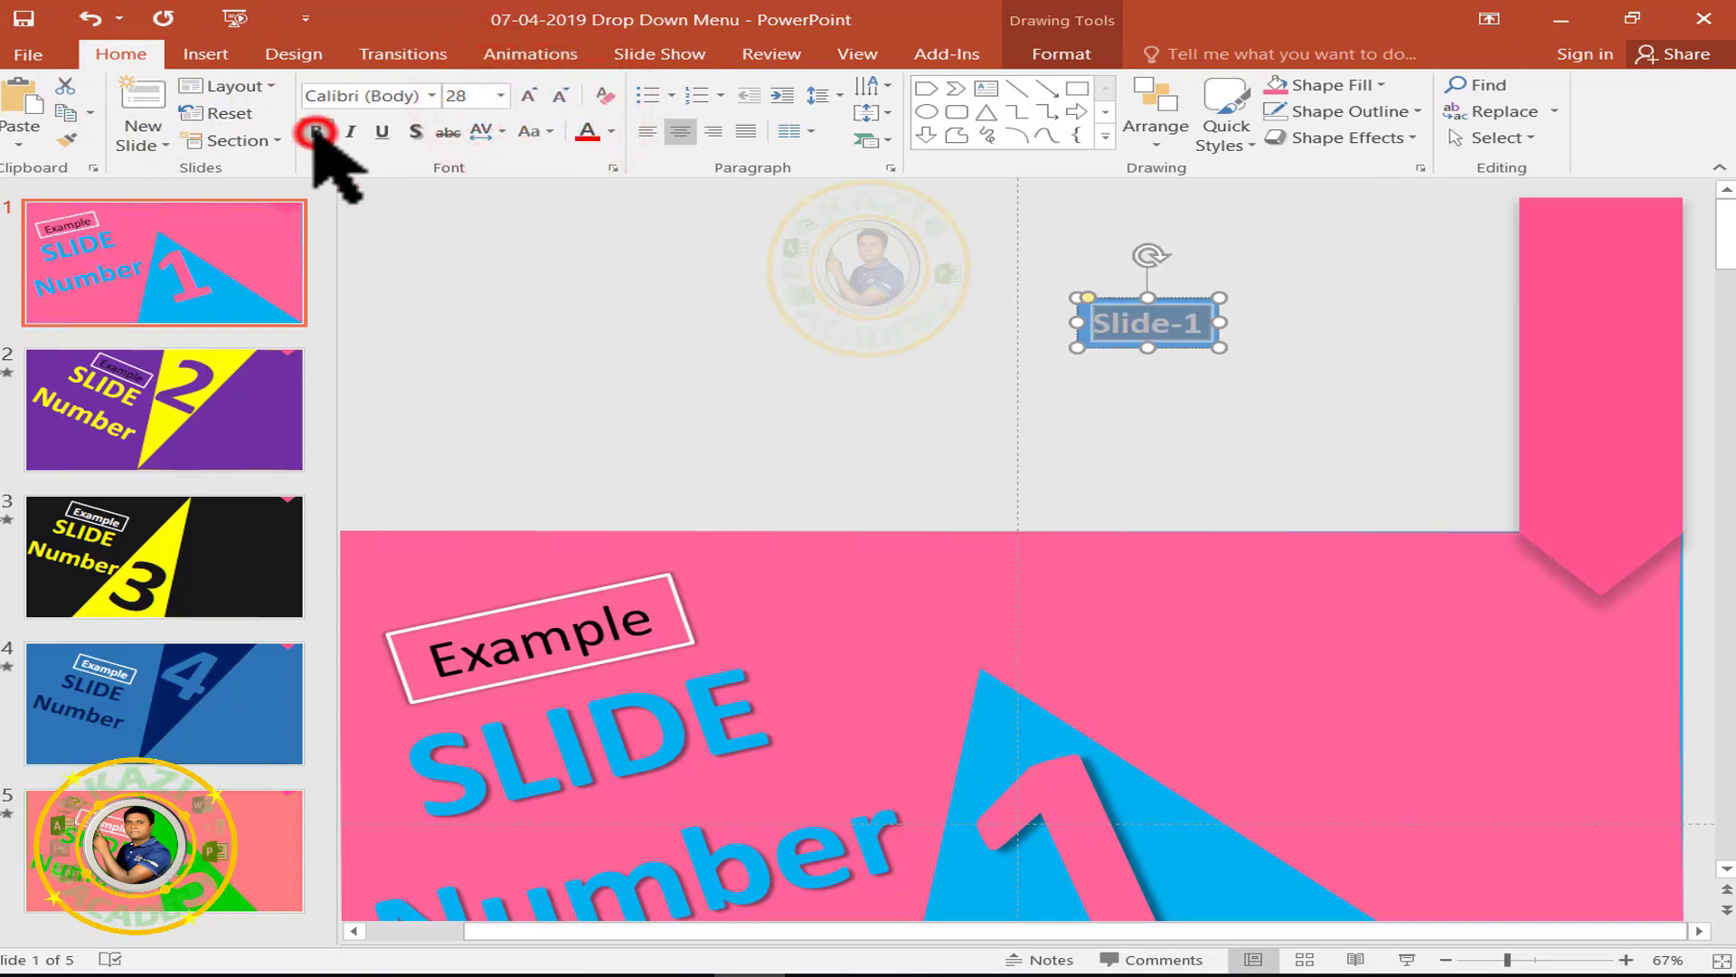
left_click(1166, 321)
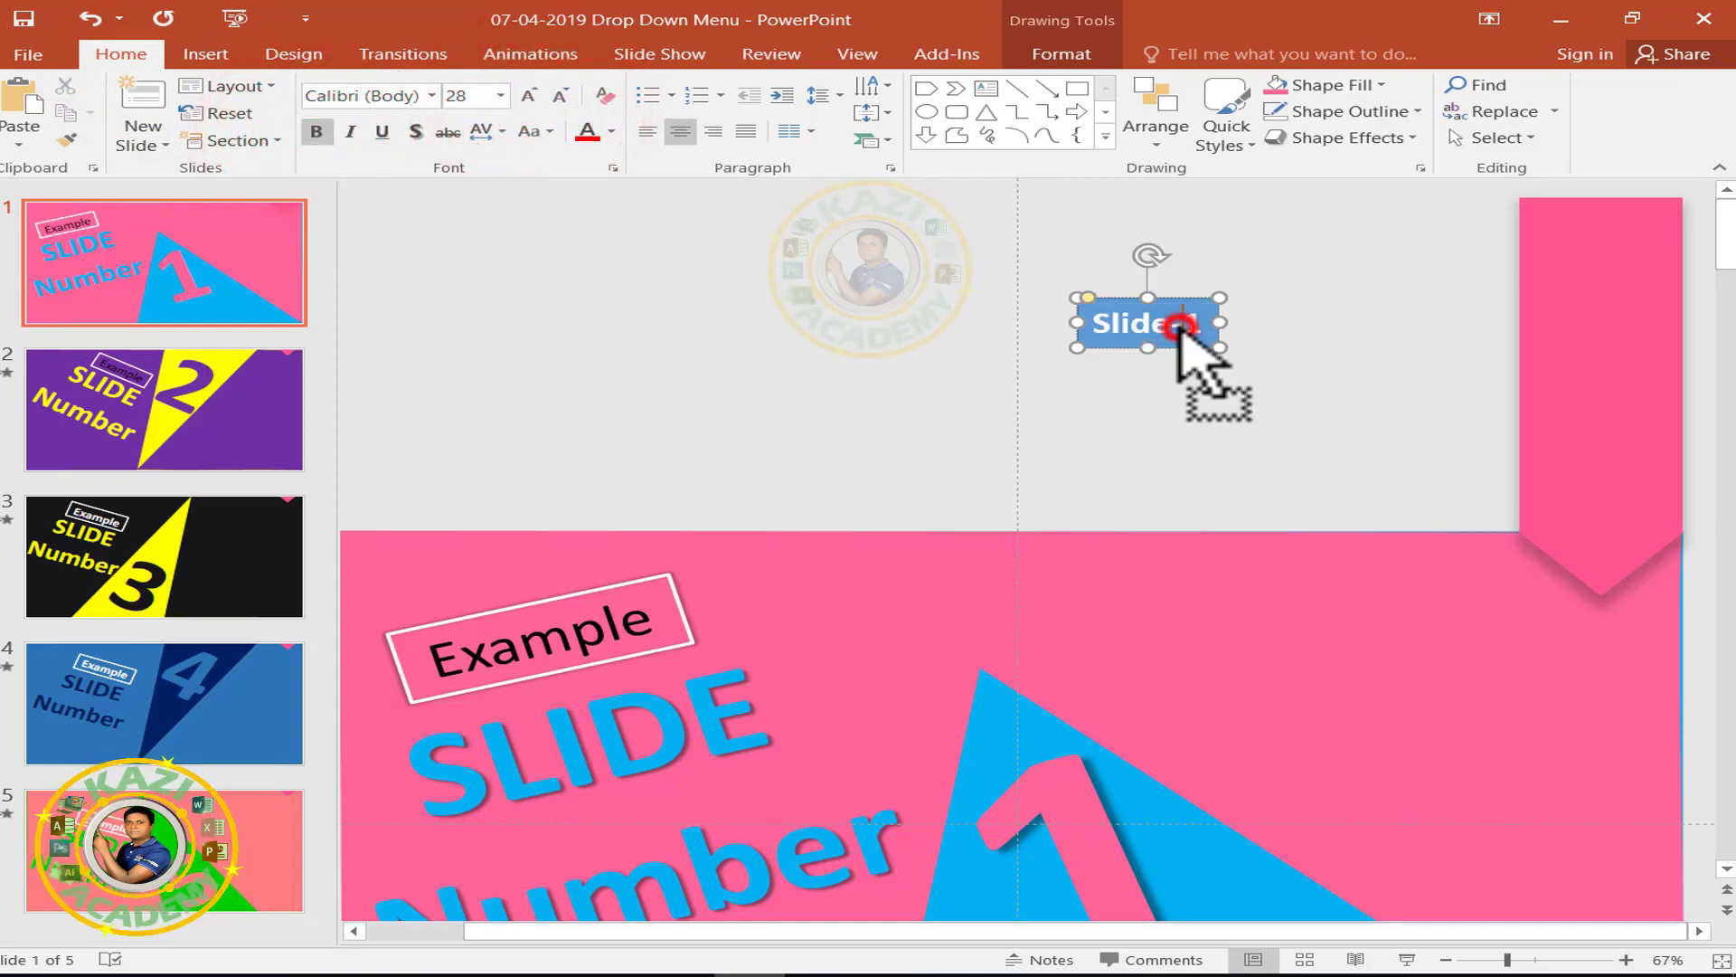
Move the Slide-1 box onto the top of the pink ribbon and center it horizontally on it.
left_click_drag(1175, 299, 1628, 217)
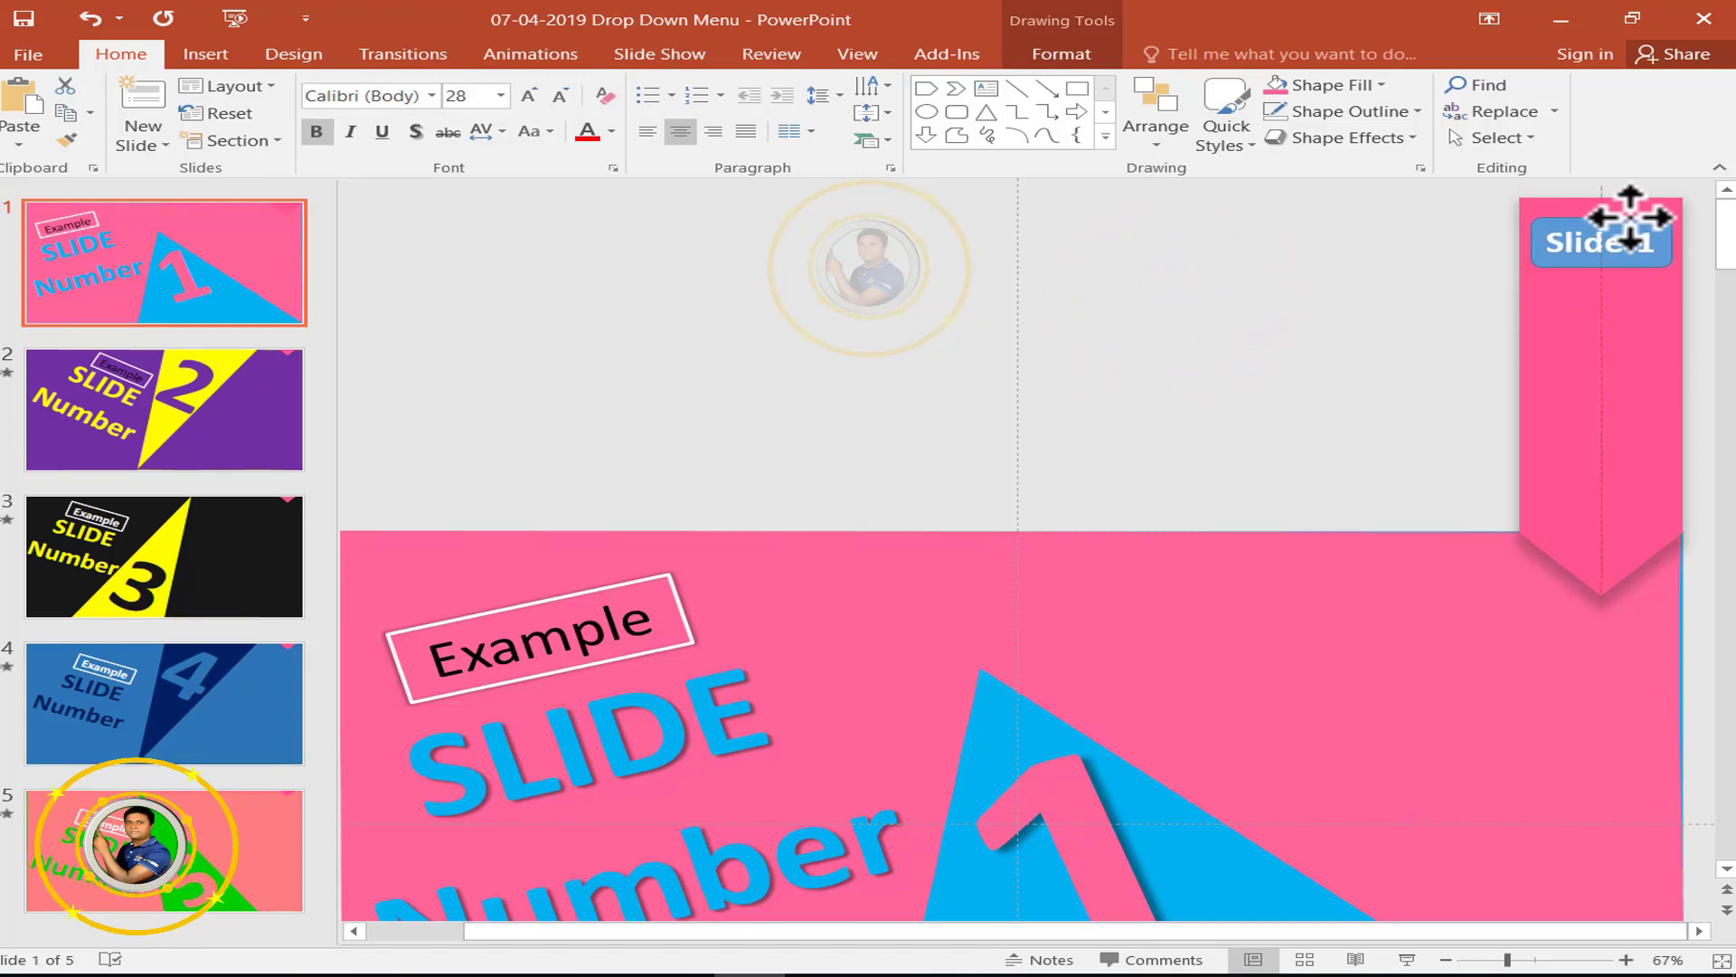
left_click(1632, 203, "shift")
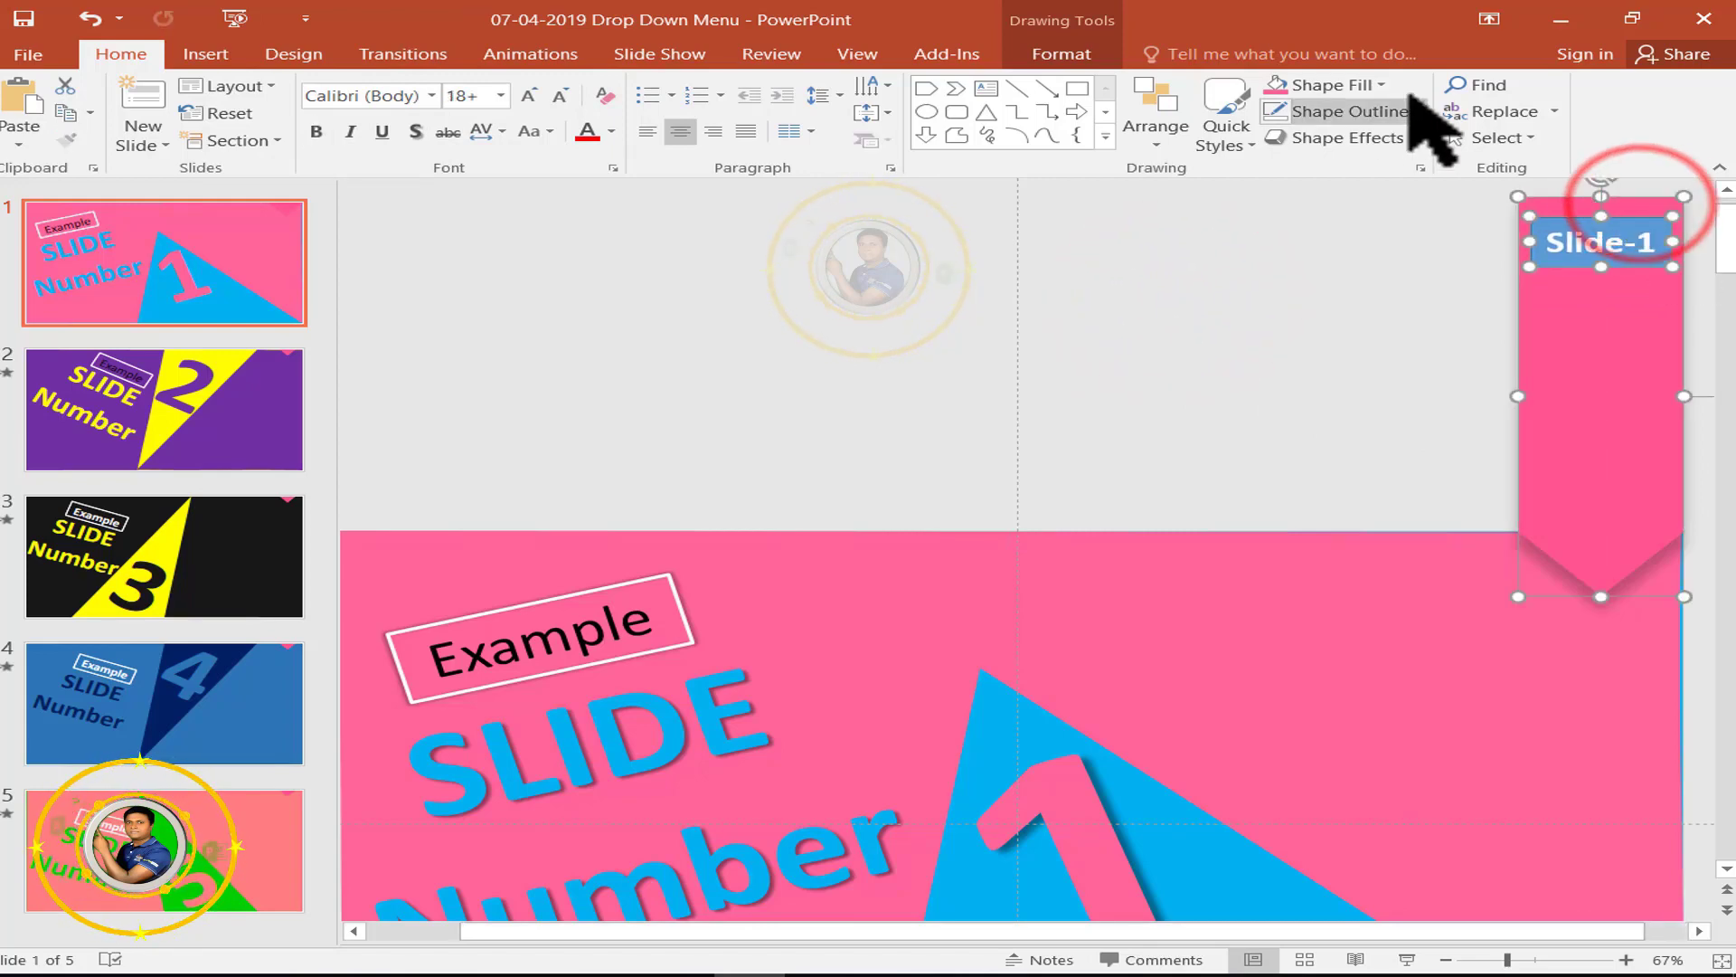
left_click(1061, 54)
left_click(1447, 84)
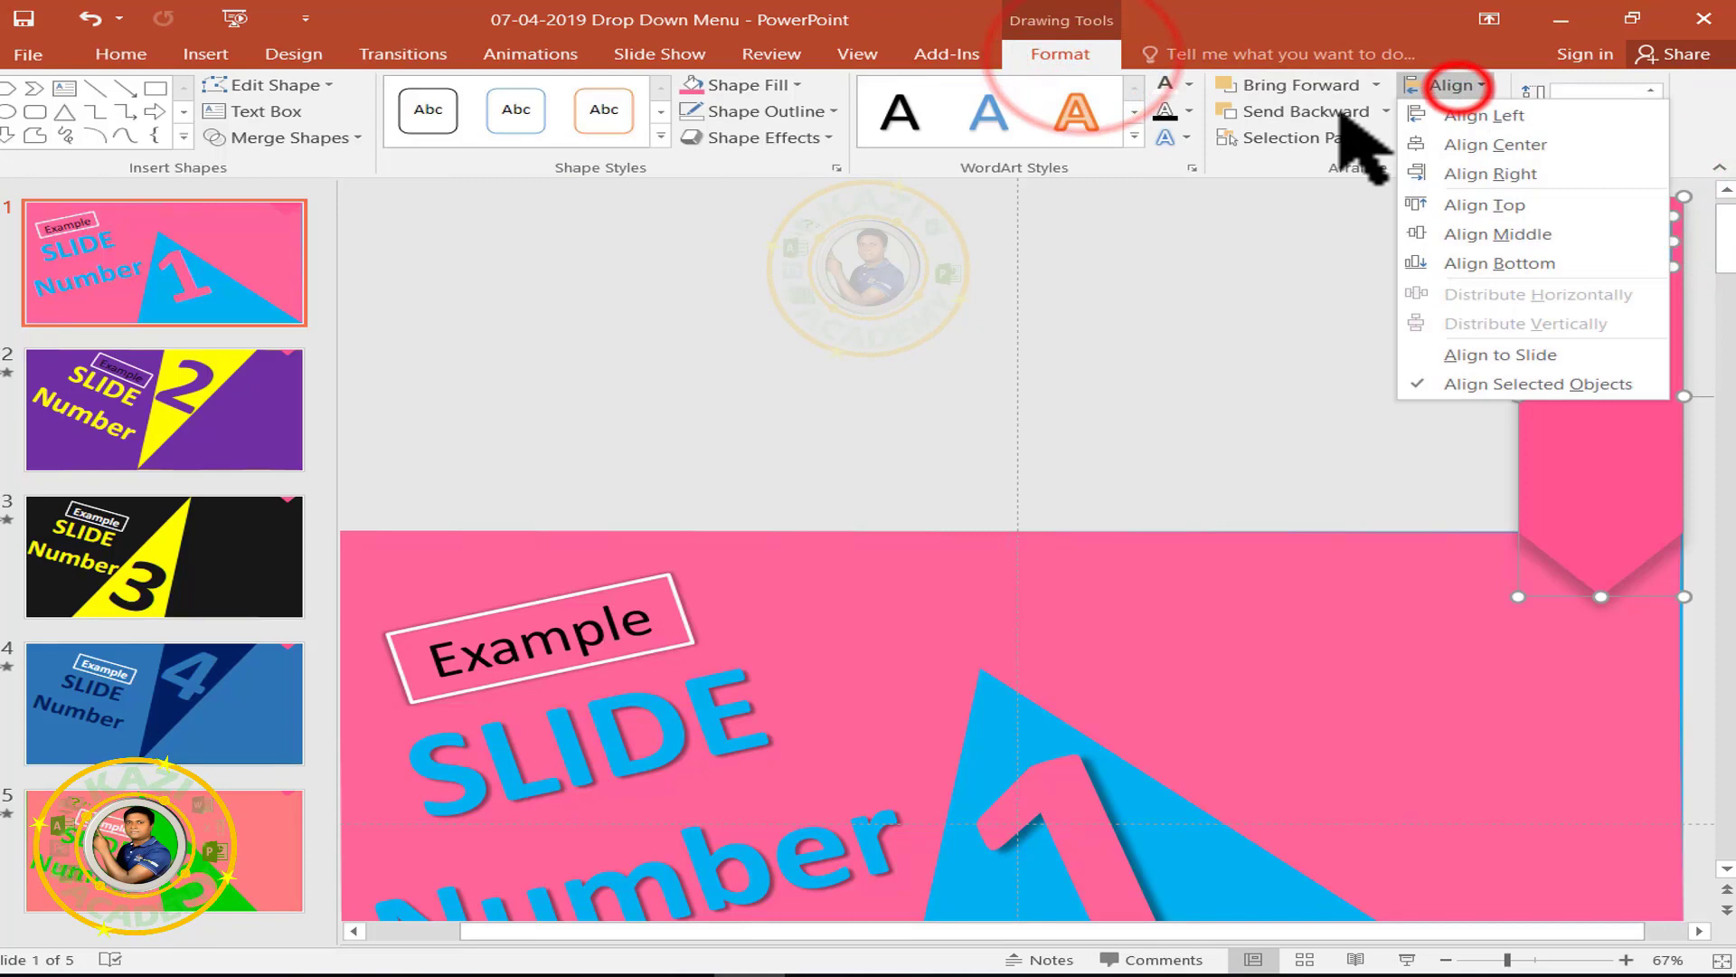
left_click(1483, 143)
left_click(1393, 253)
left_click(1564, 242)
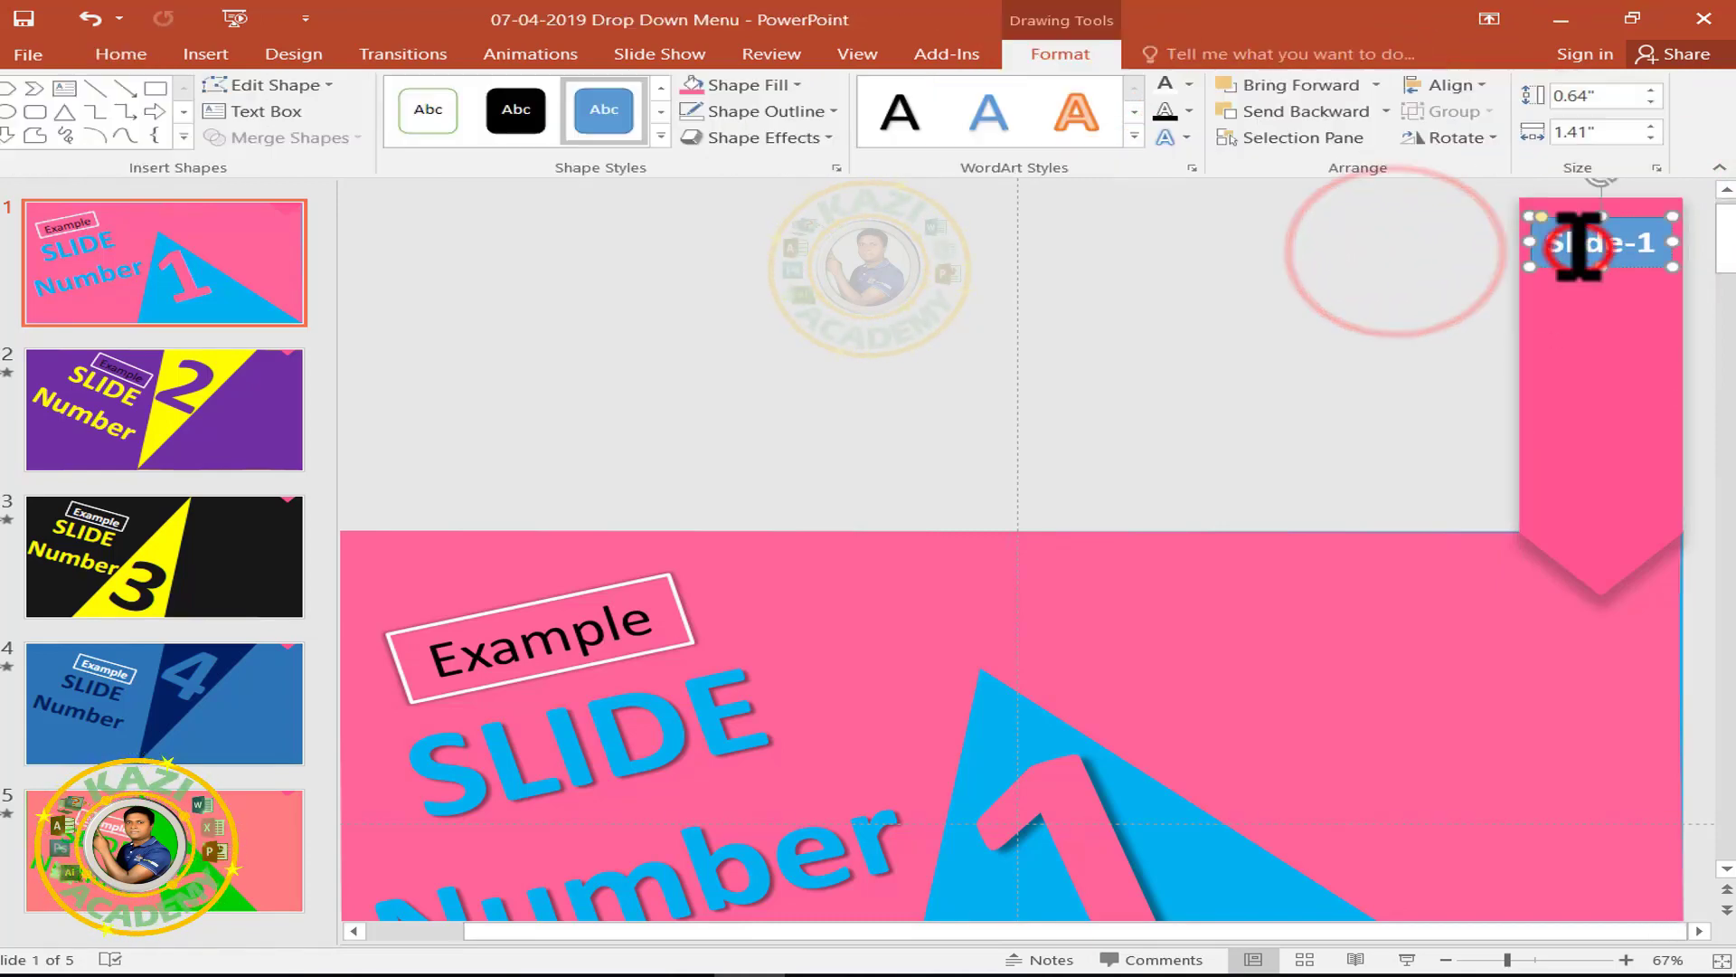
Fill the Slide-1 button green and remove its outline.
left_click(797, 84)
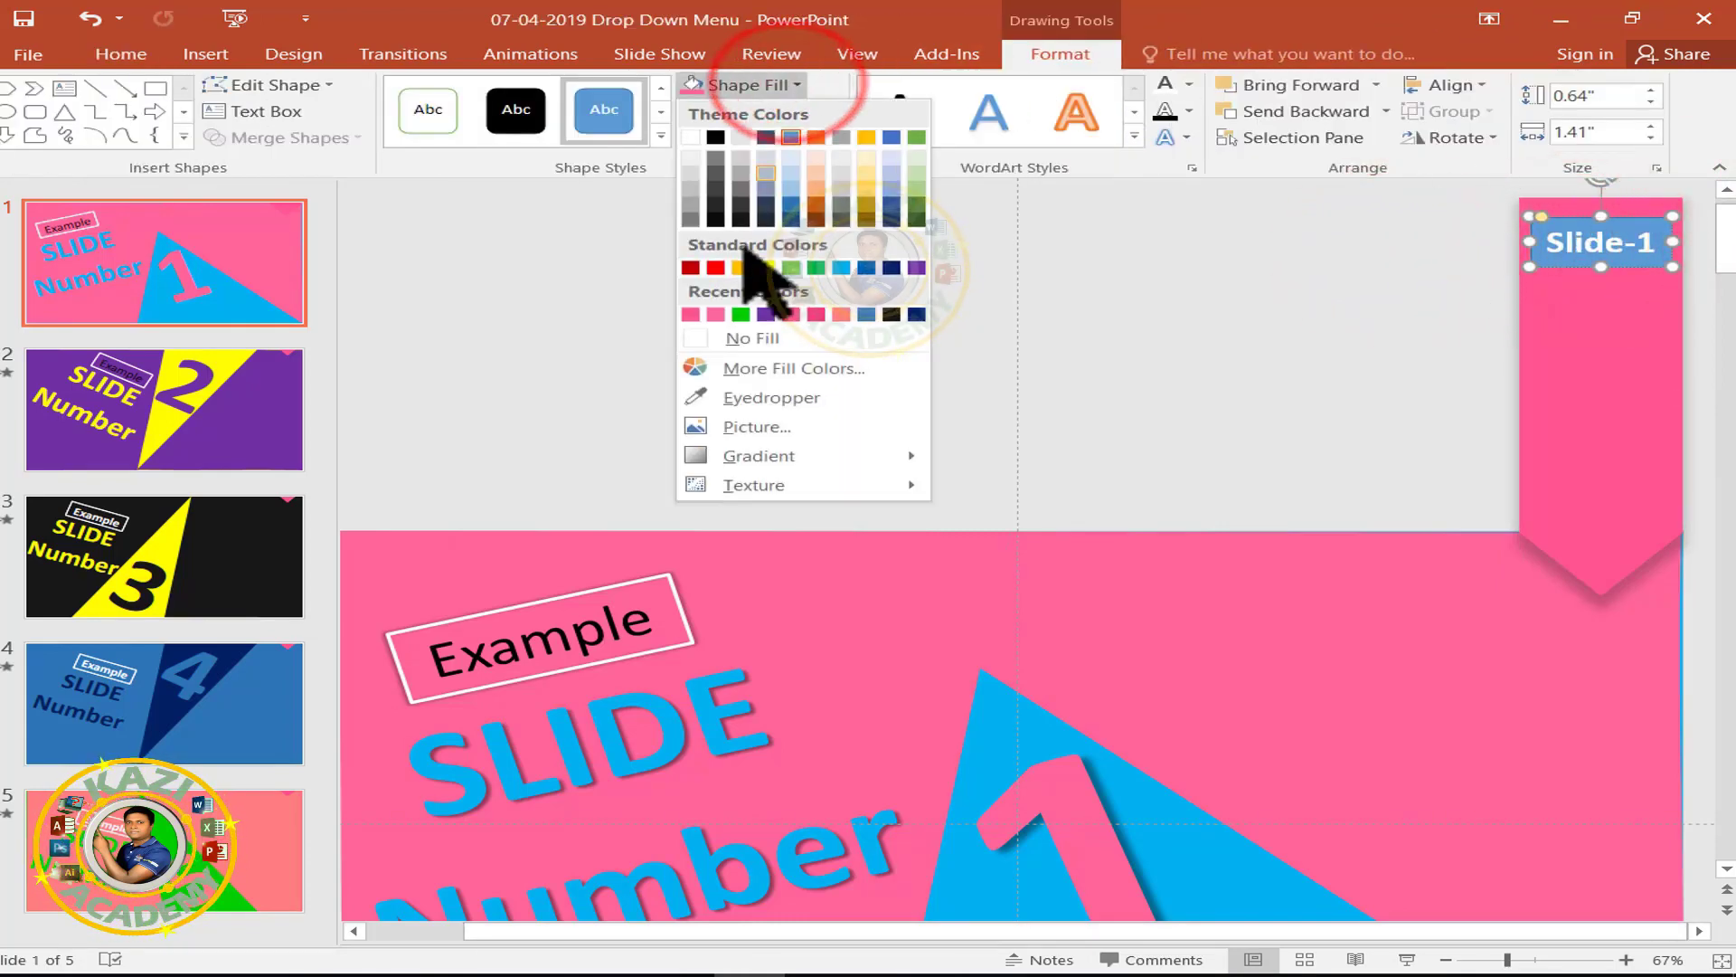
left_click(736, 313)
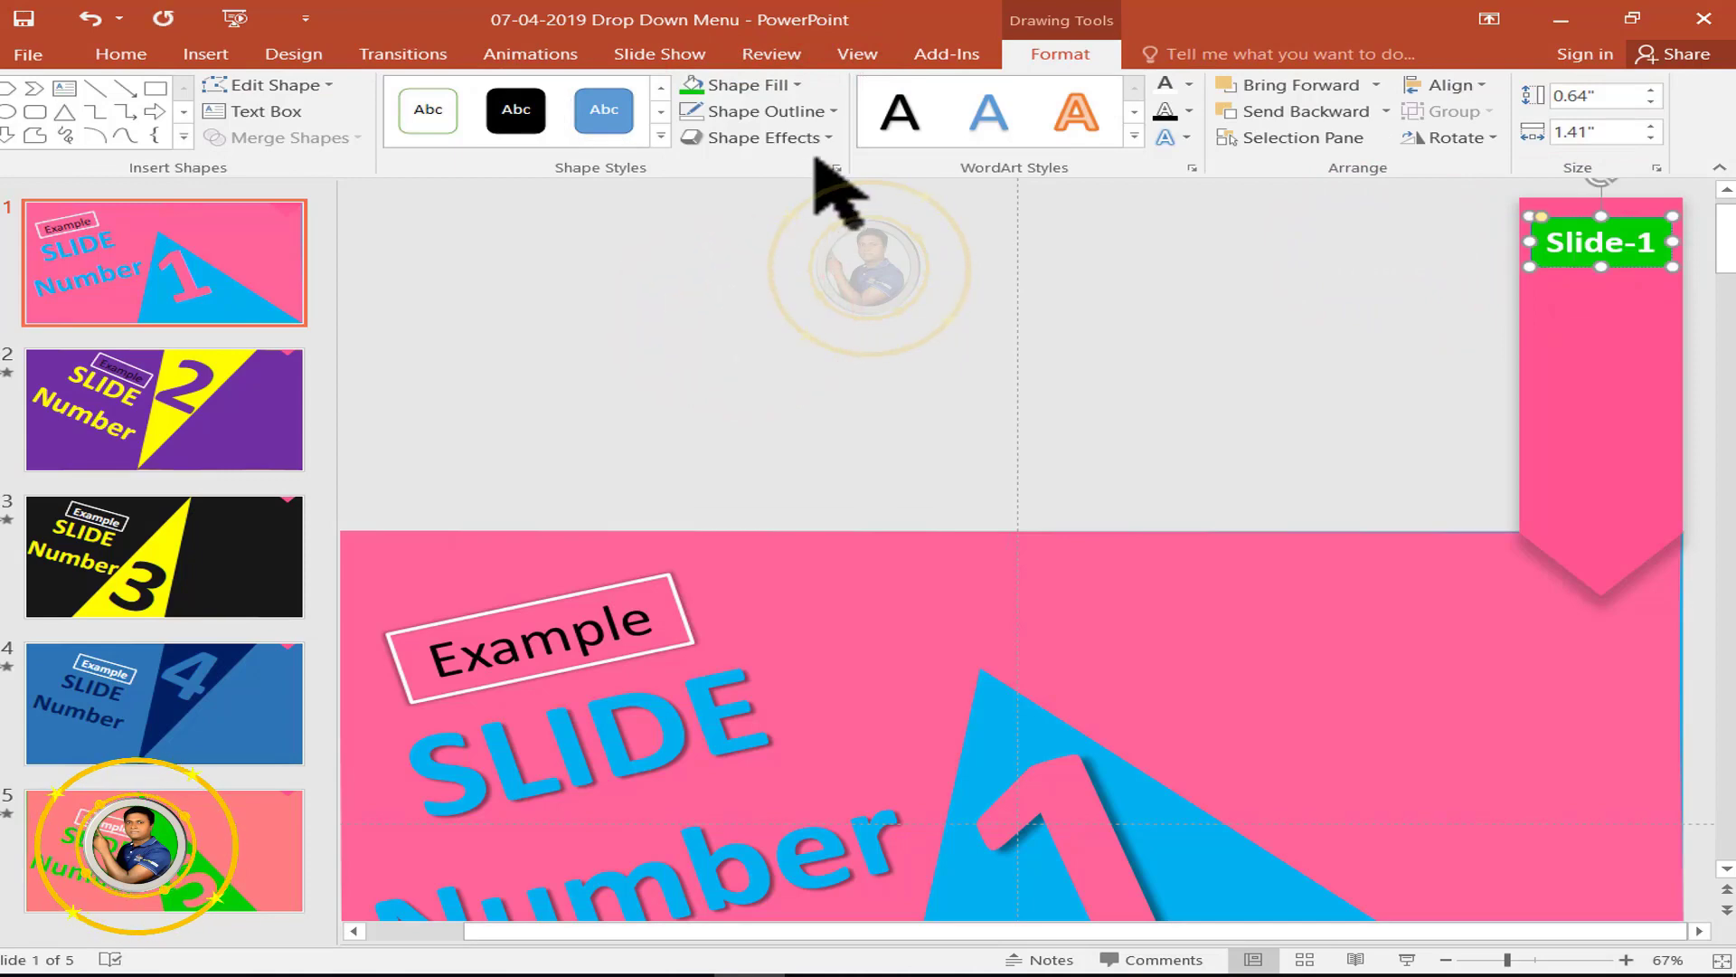
left_click(833, 111)
left_click(796, 364)
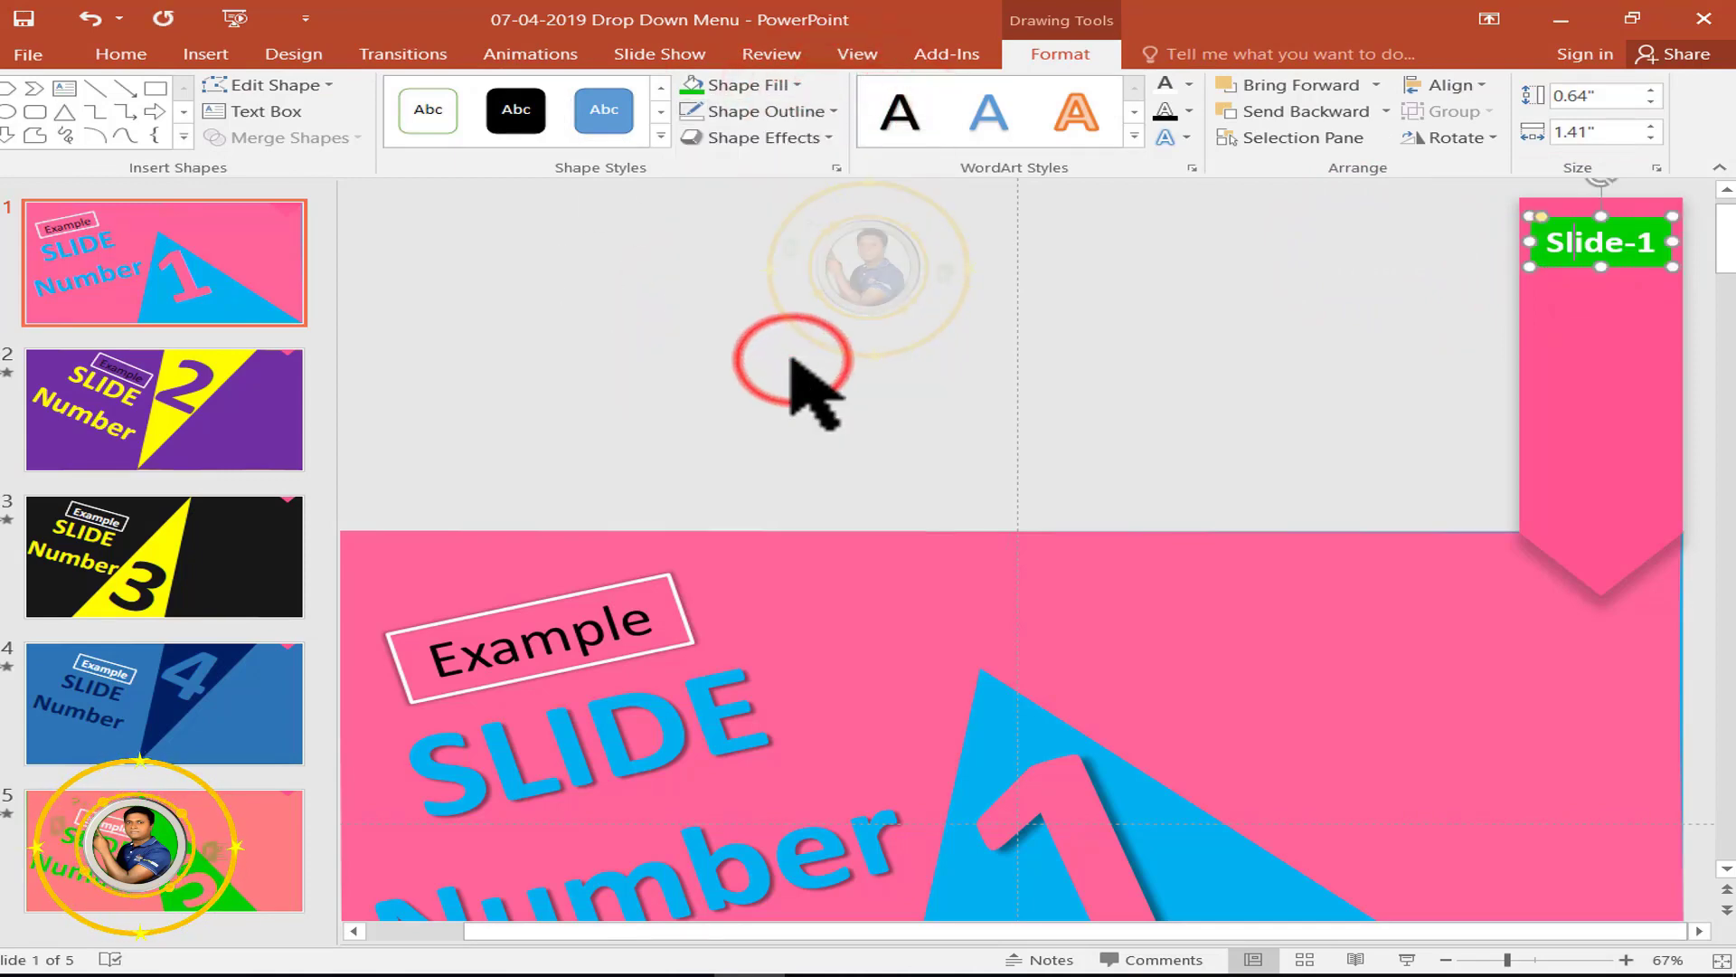
left_click(834, 167)
Give the Slide-1 button the Outer Center shadow preset.
left_click(1430, 274)
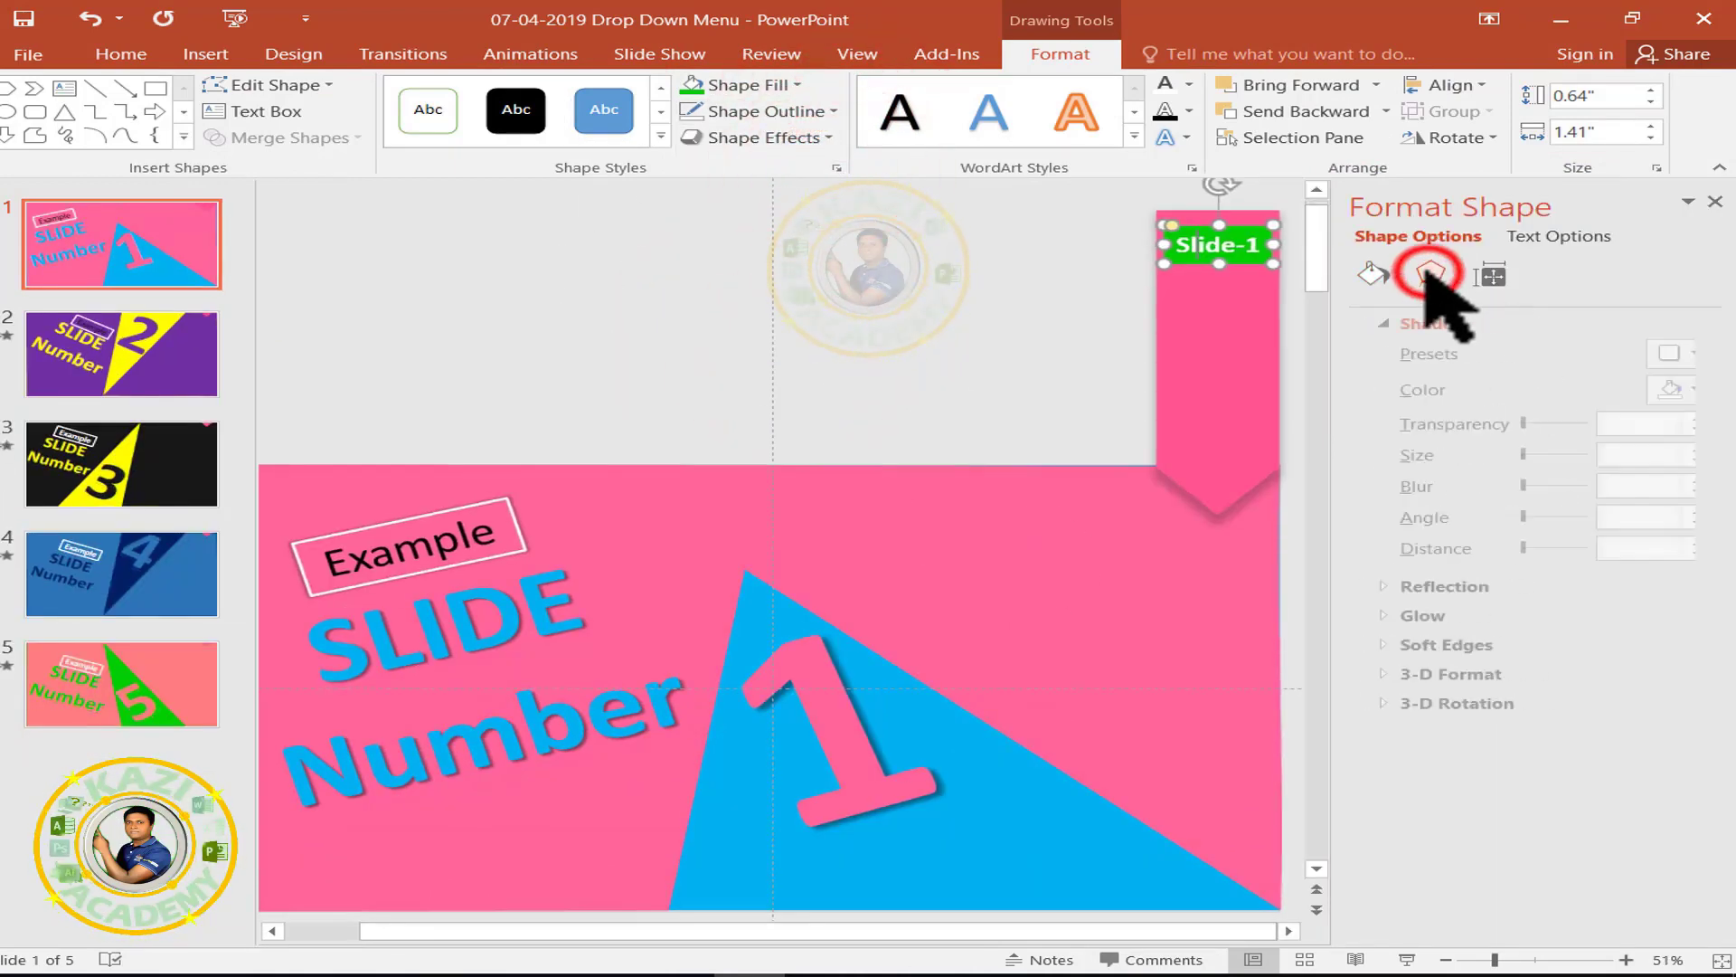
left_click(1678, 353)
left_click(1571, 593)
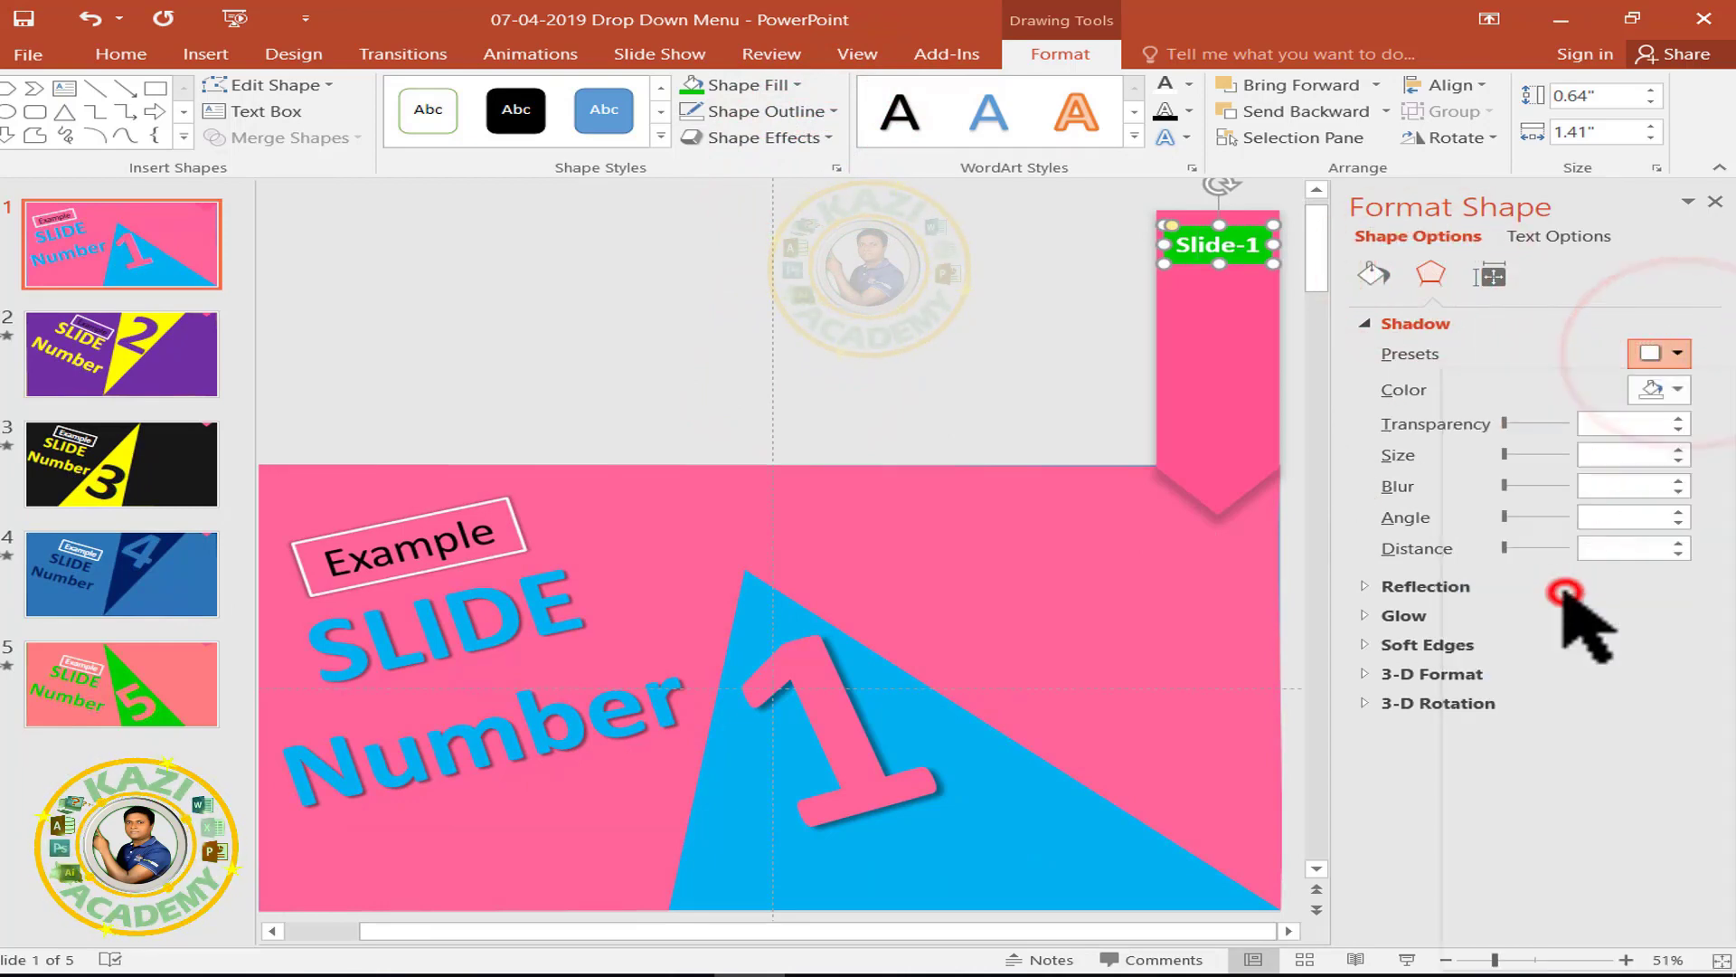
left_click(1714, 200)
Duplicate the Slide-1 button downward twice, relabelling the copies Slide-2 and Slide-3.
left_click(1302, 283)
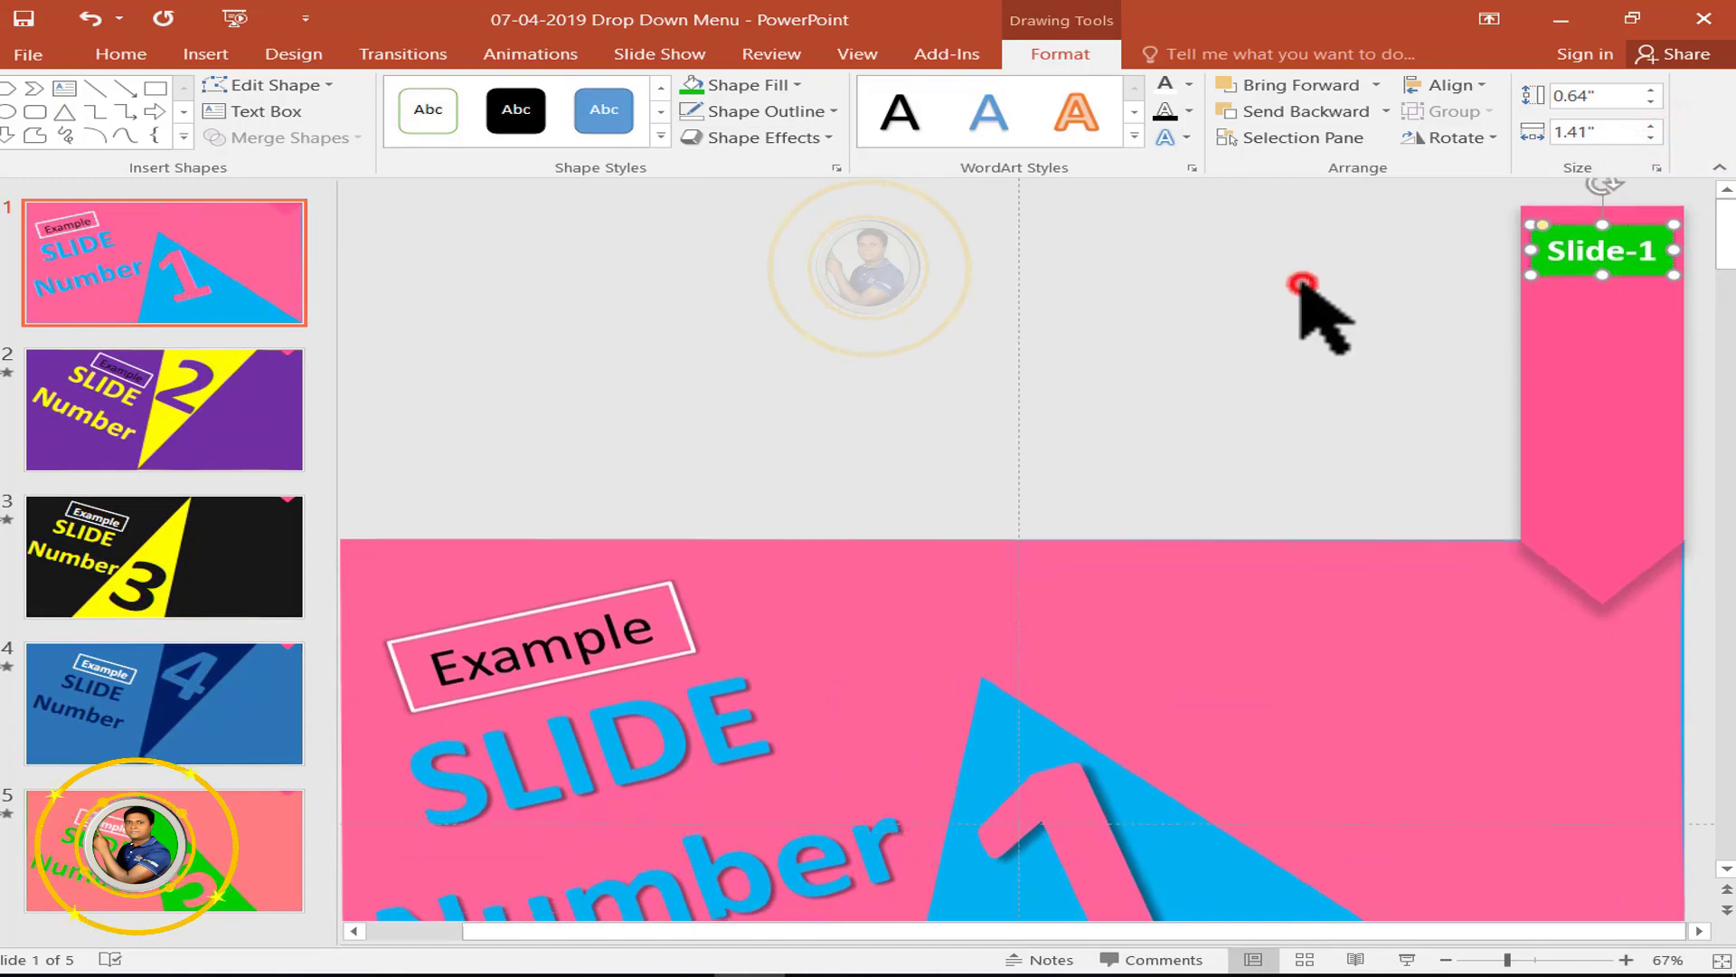
left_click(1022, 933)
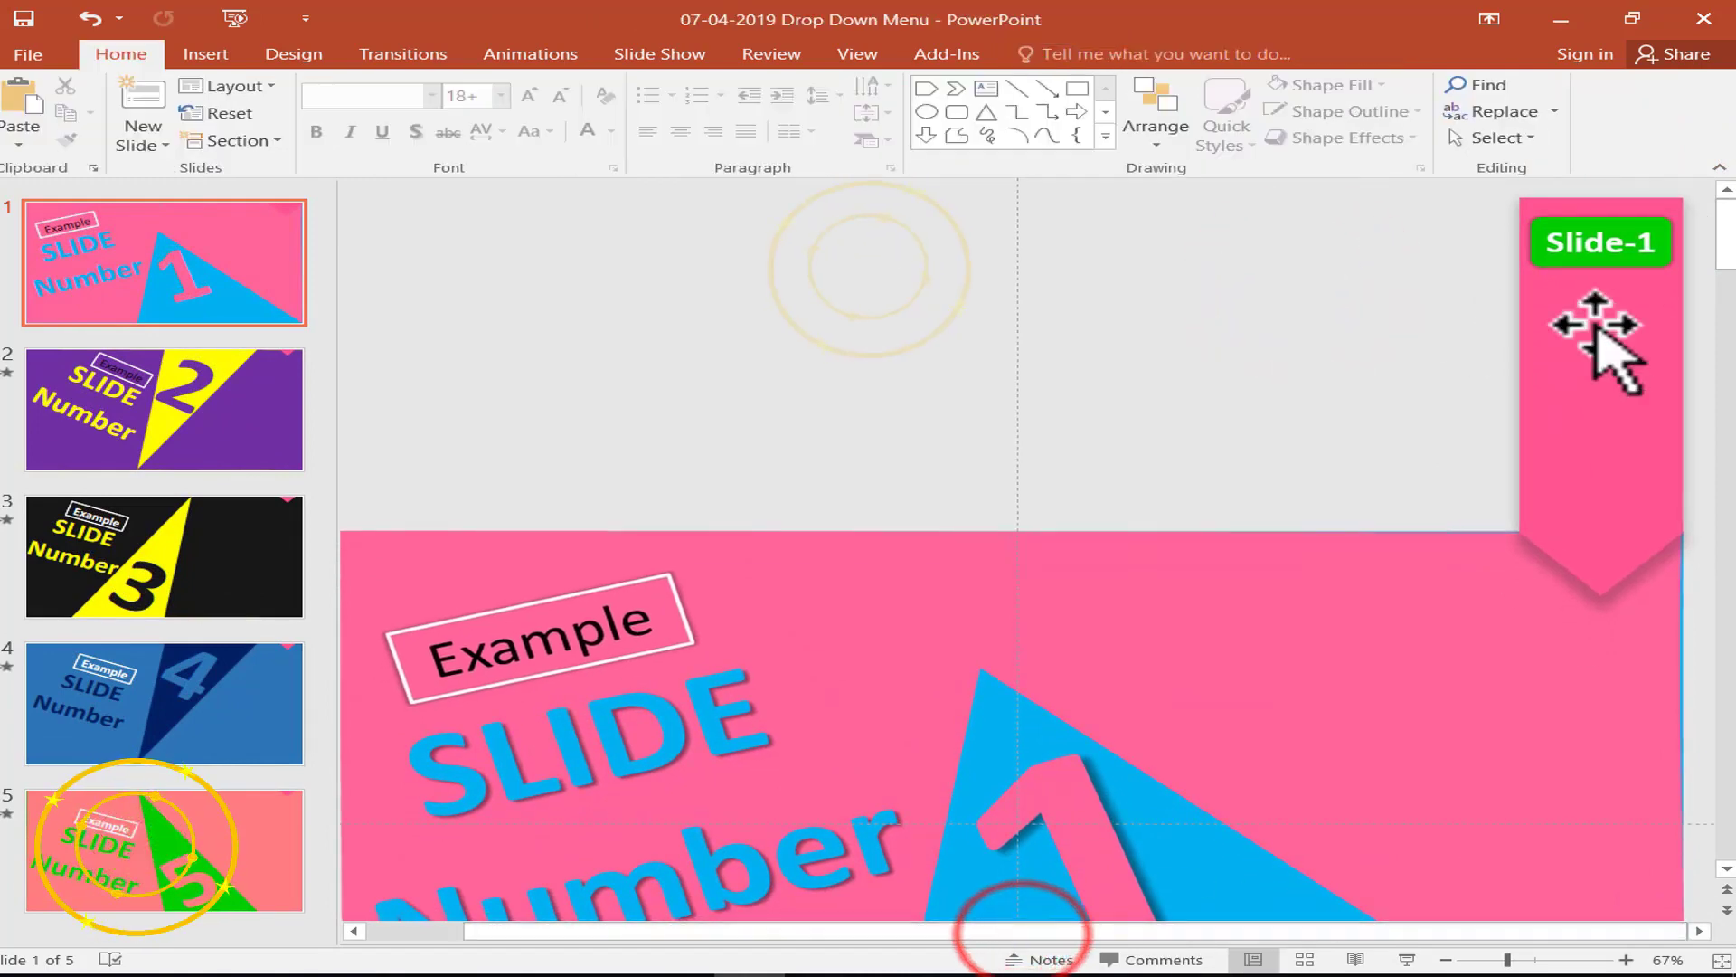
left_click(1586, 256)
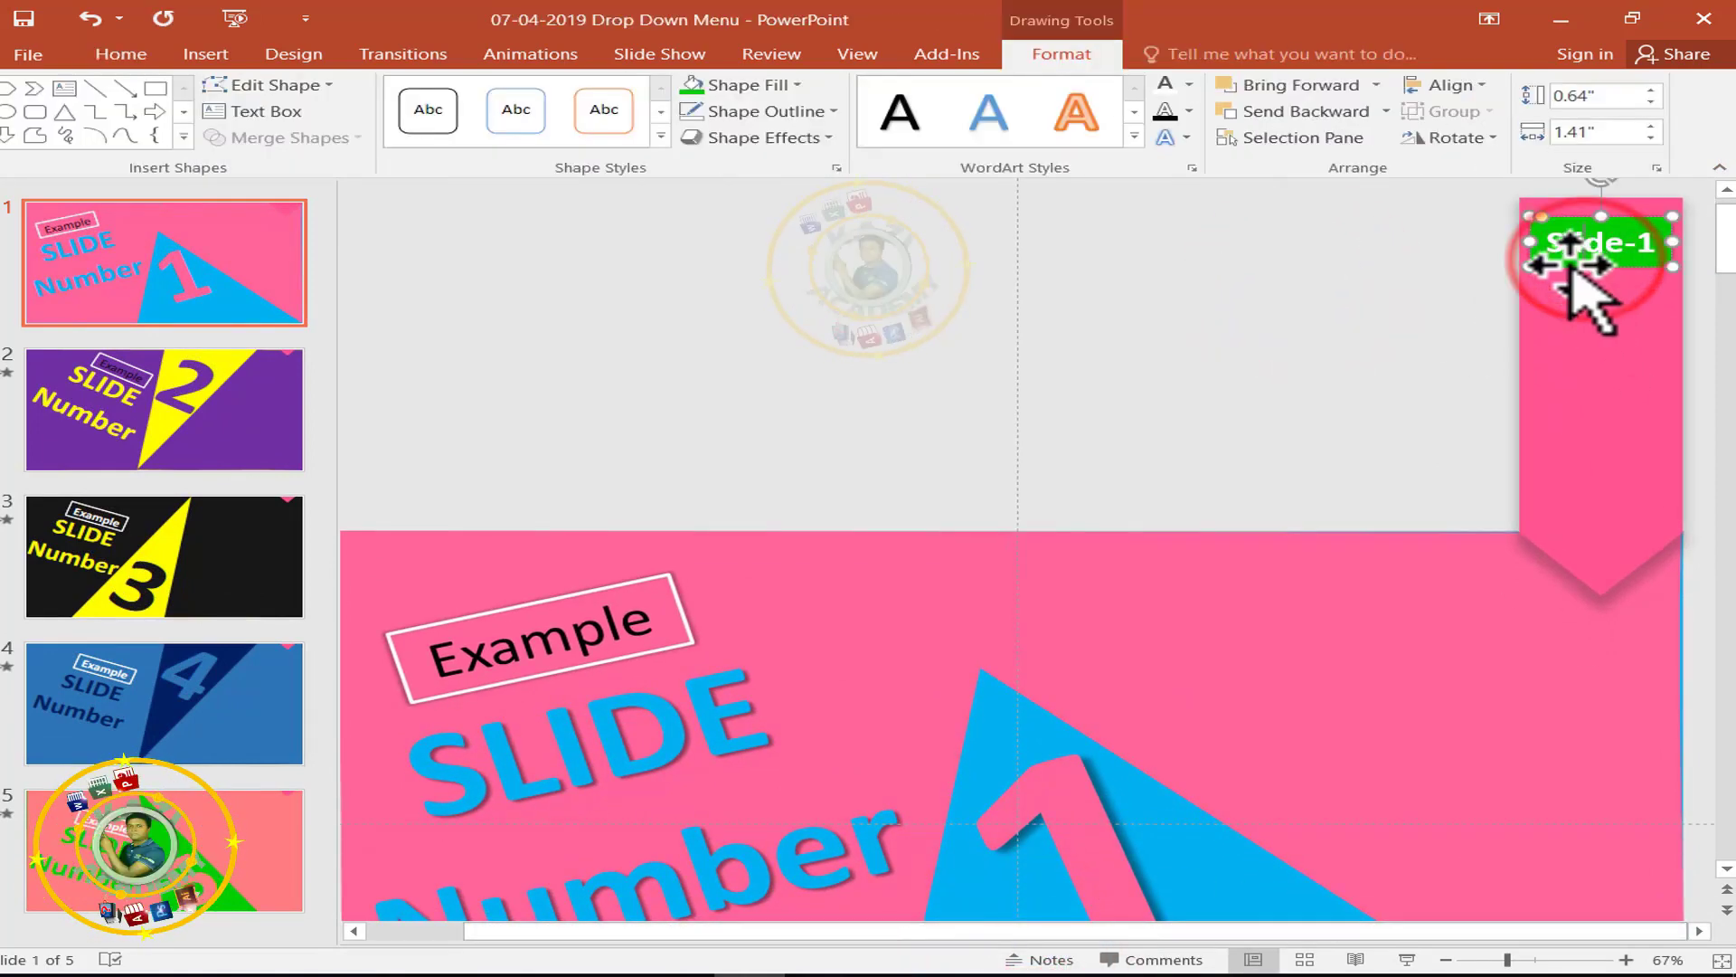
left_click_drag(1570, 265, 1571, 335)
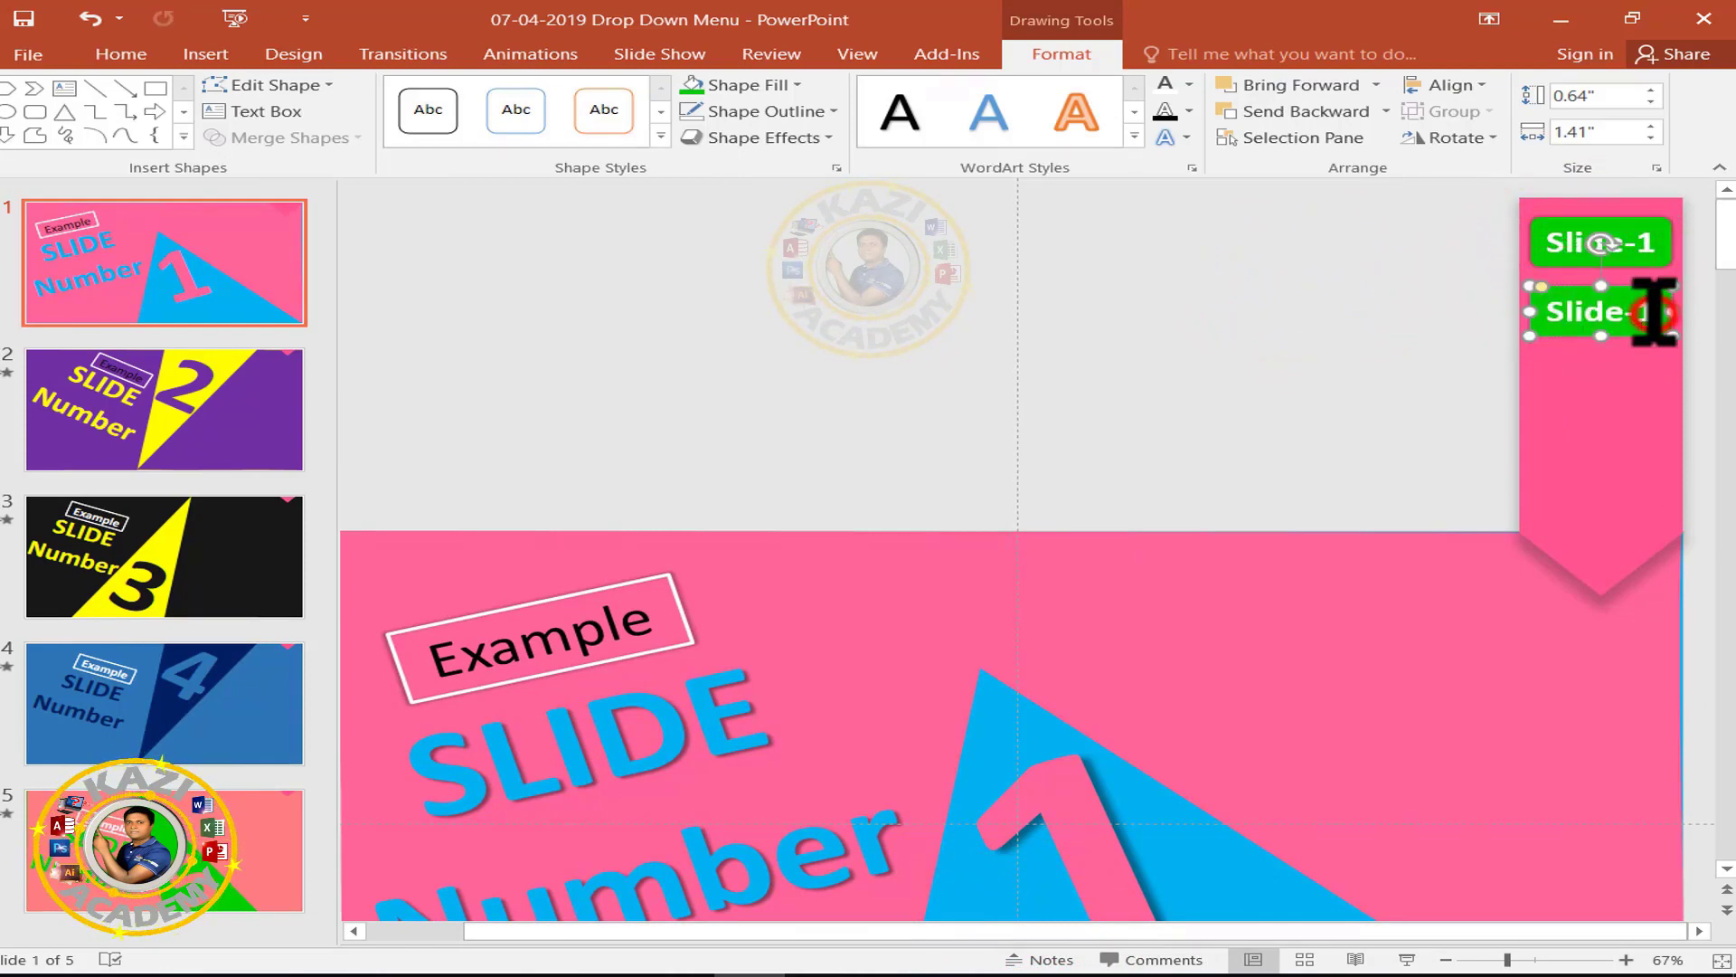
key("BackSpace")
type("2")
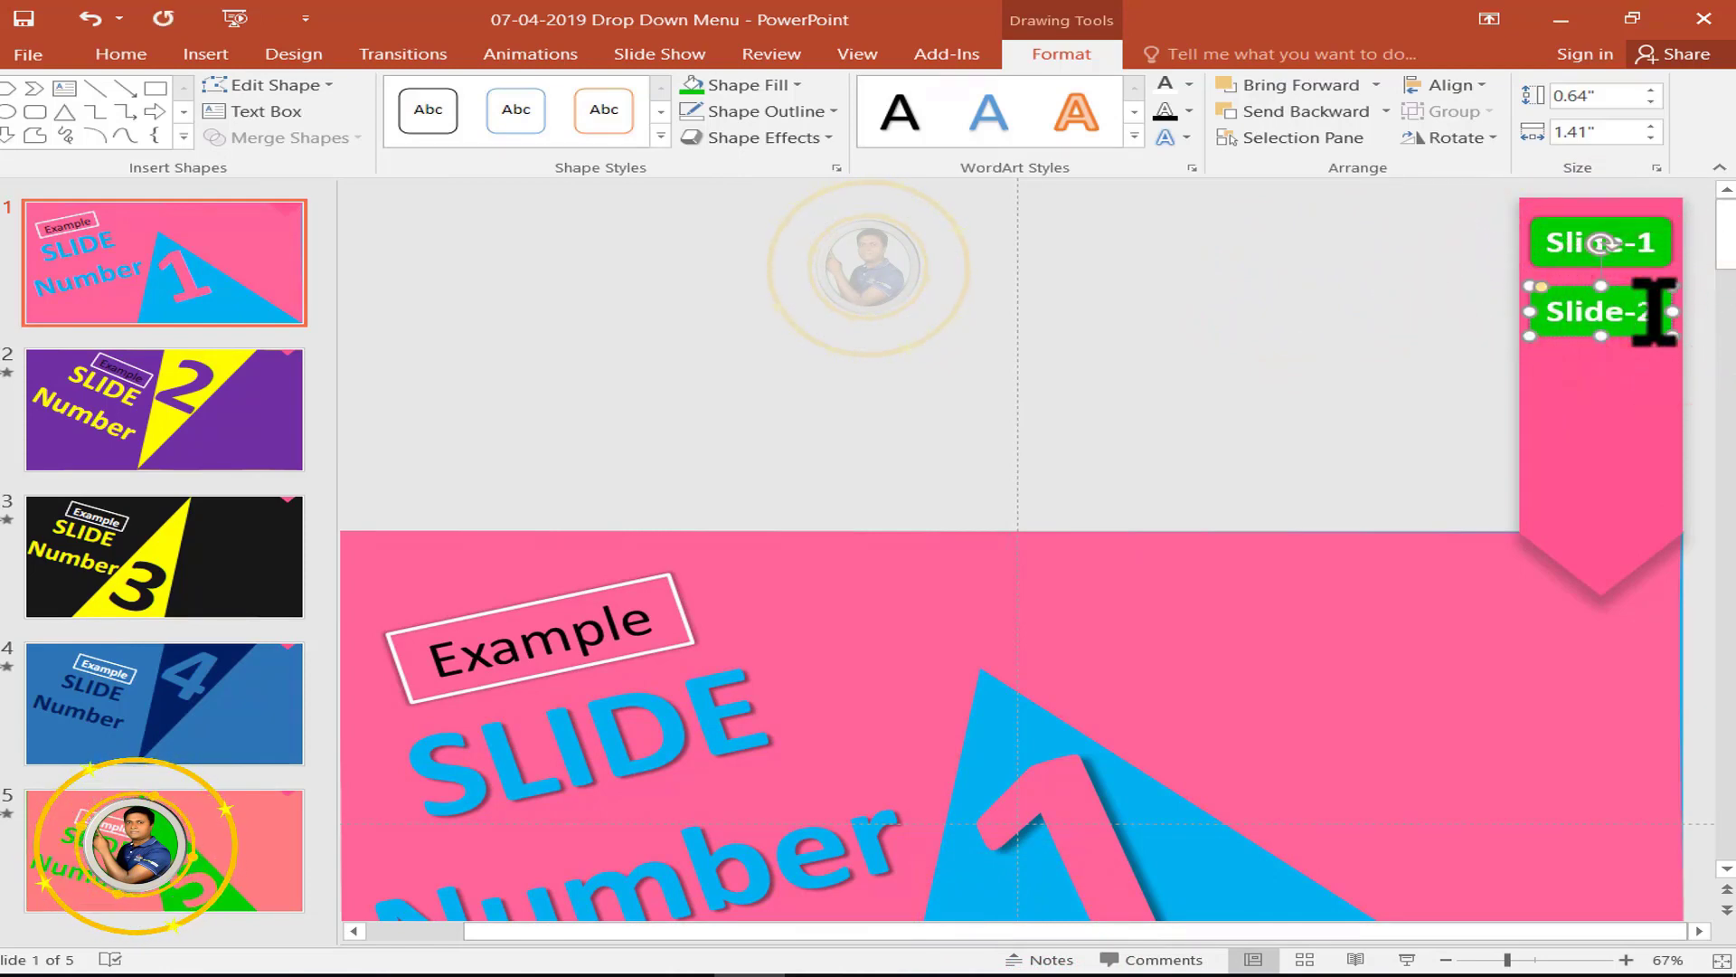
left_click_drag(1566, 336, 1571, 410)
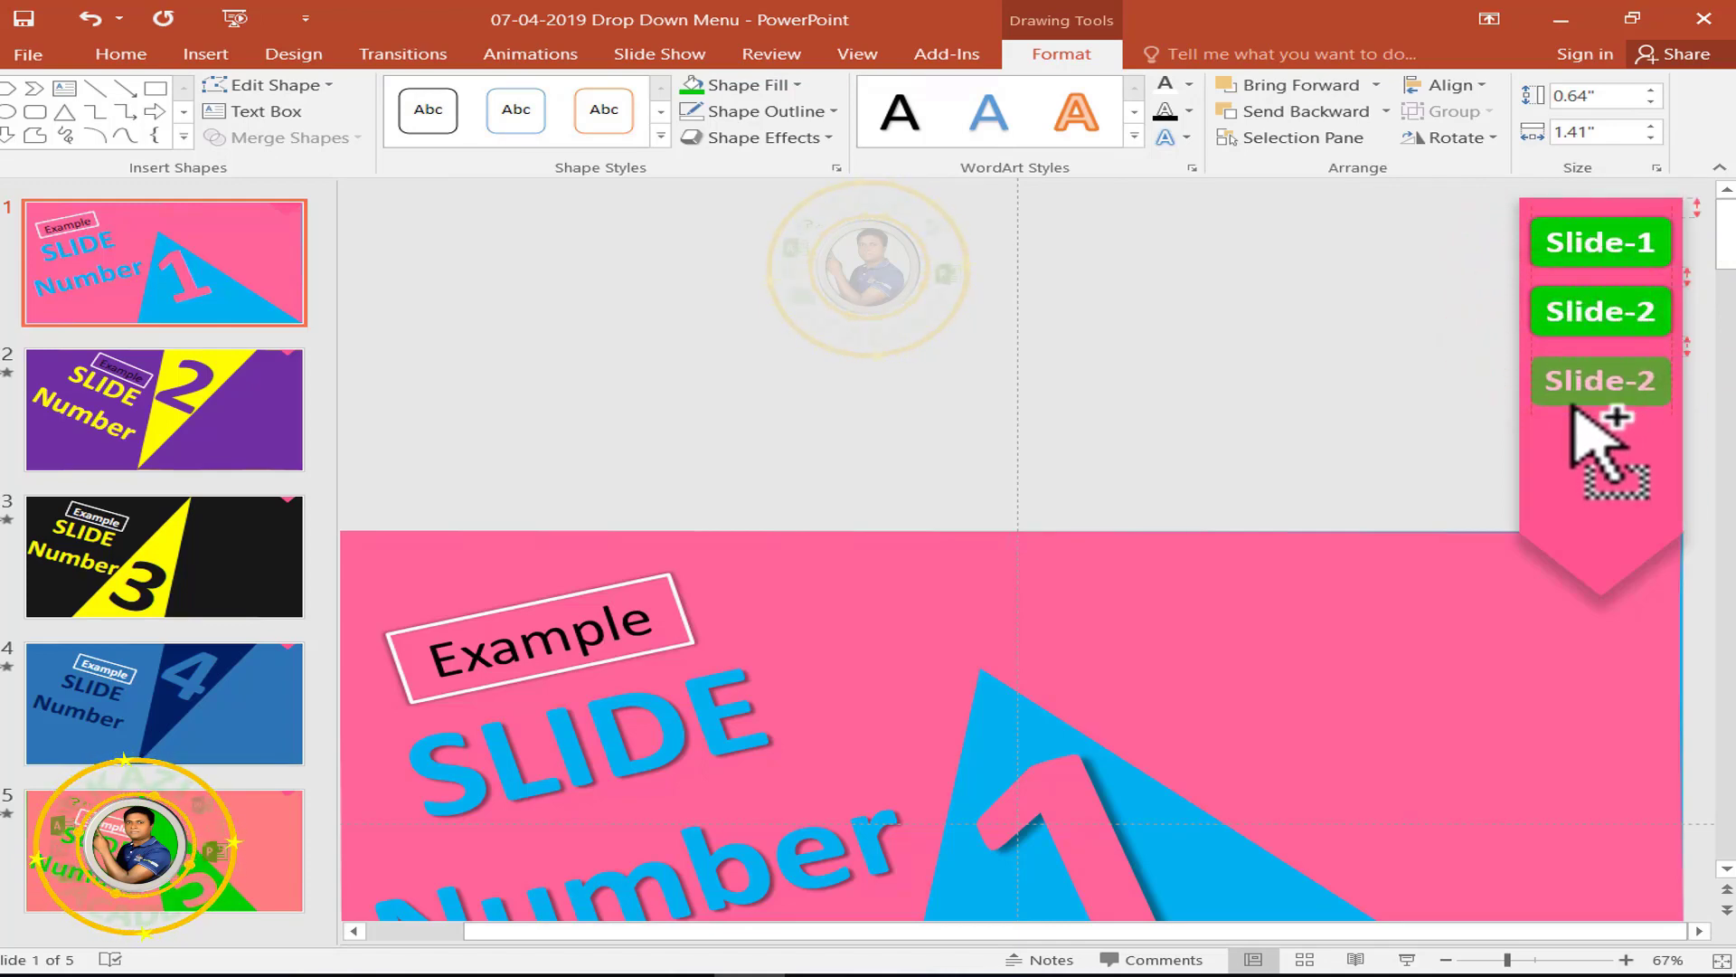
left_click(1651, 380)
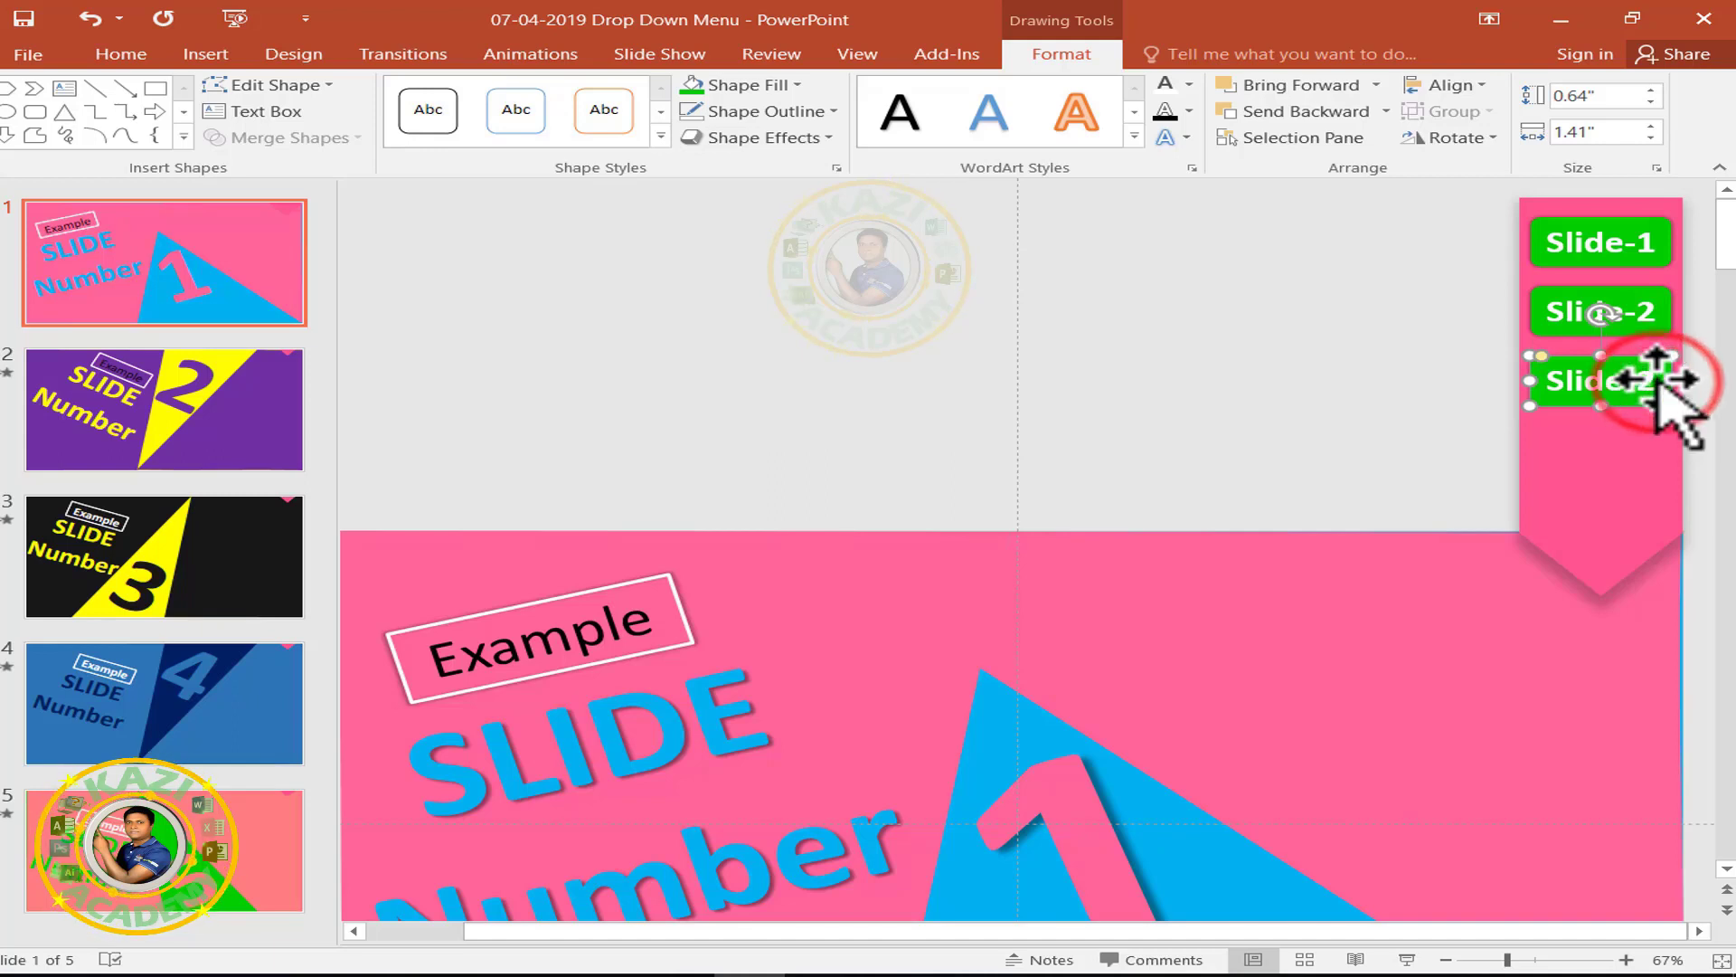
key("BackSpace")
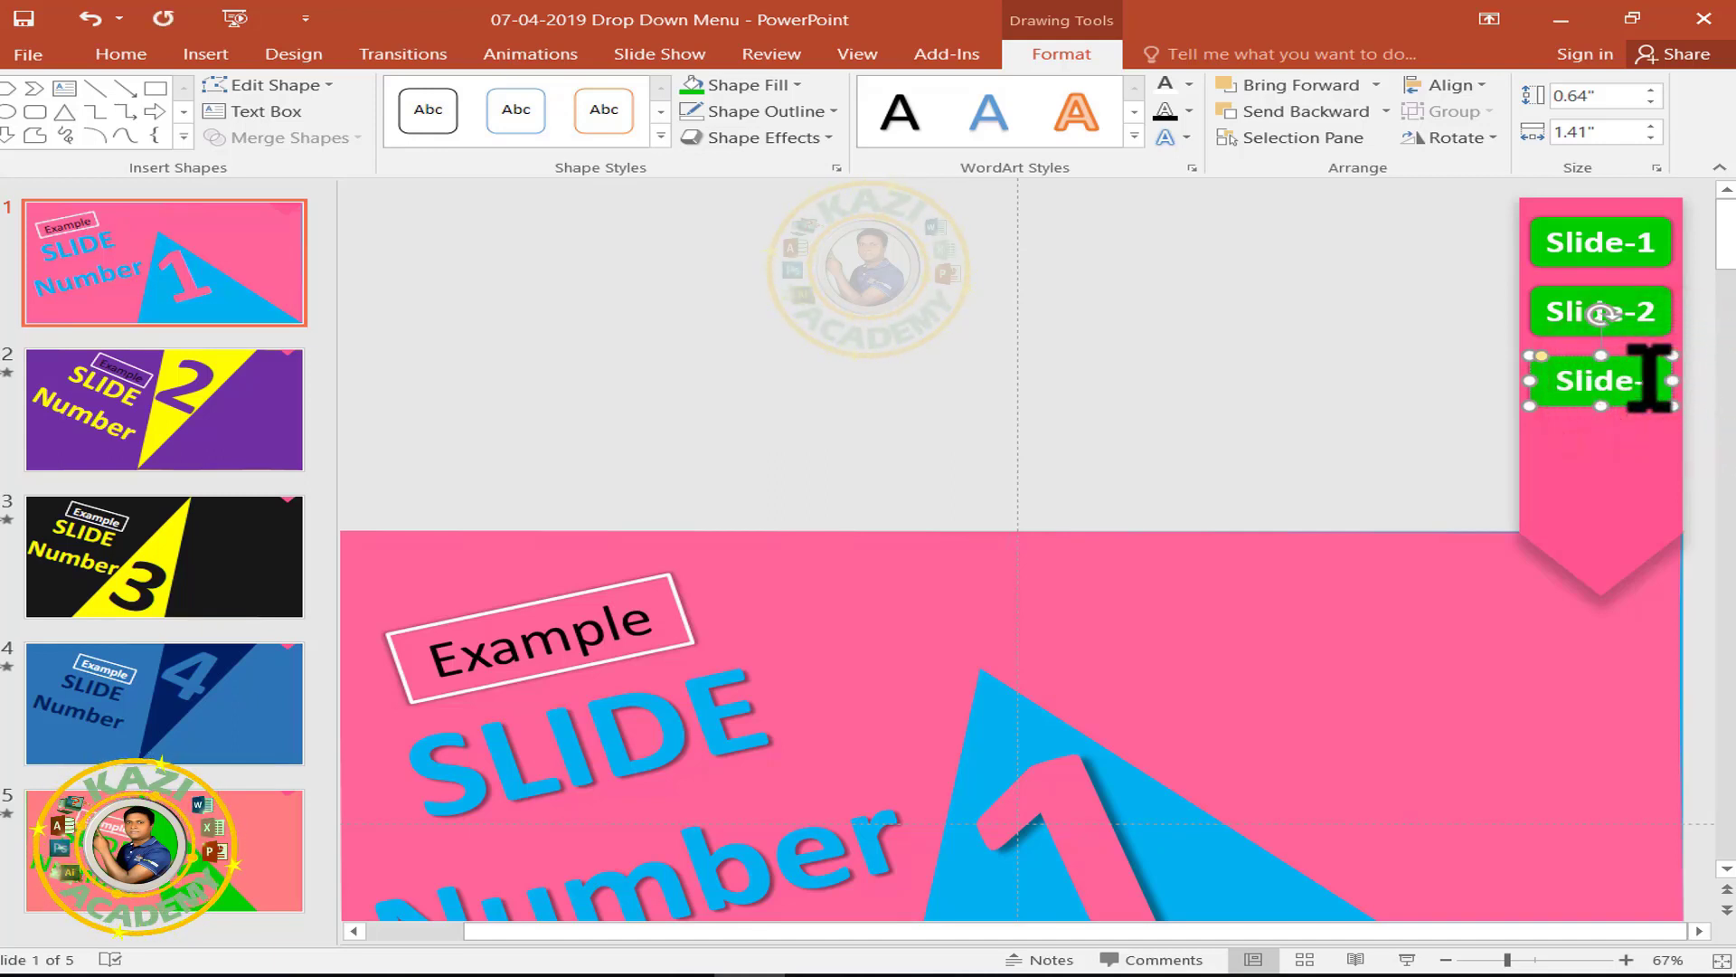
type("3")
Add two more copies below, relabelling one Slide-4 and clearing the fifth's number.
left_click_drag(1567, 405, 1564, 472)
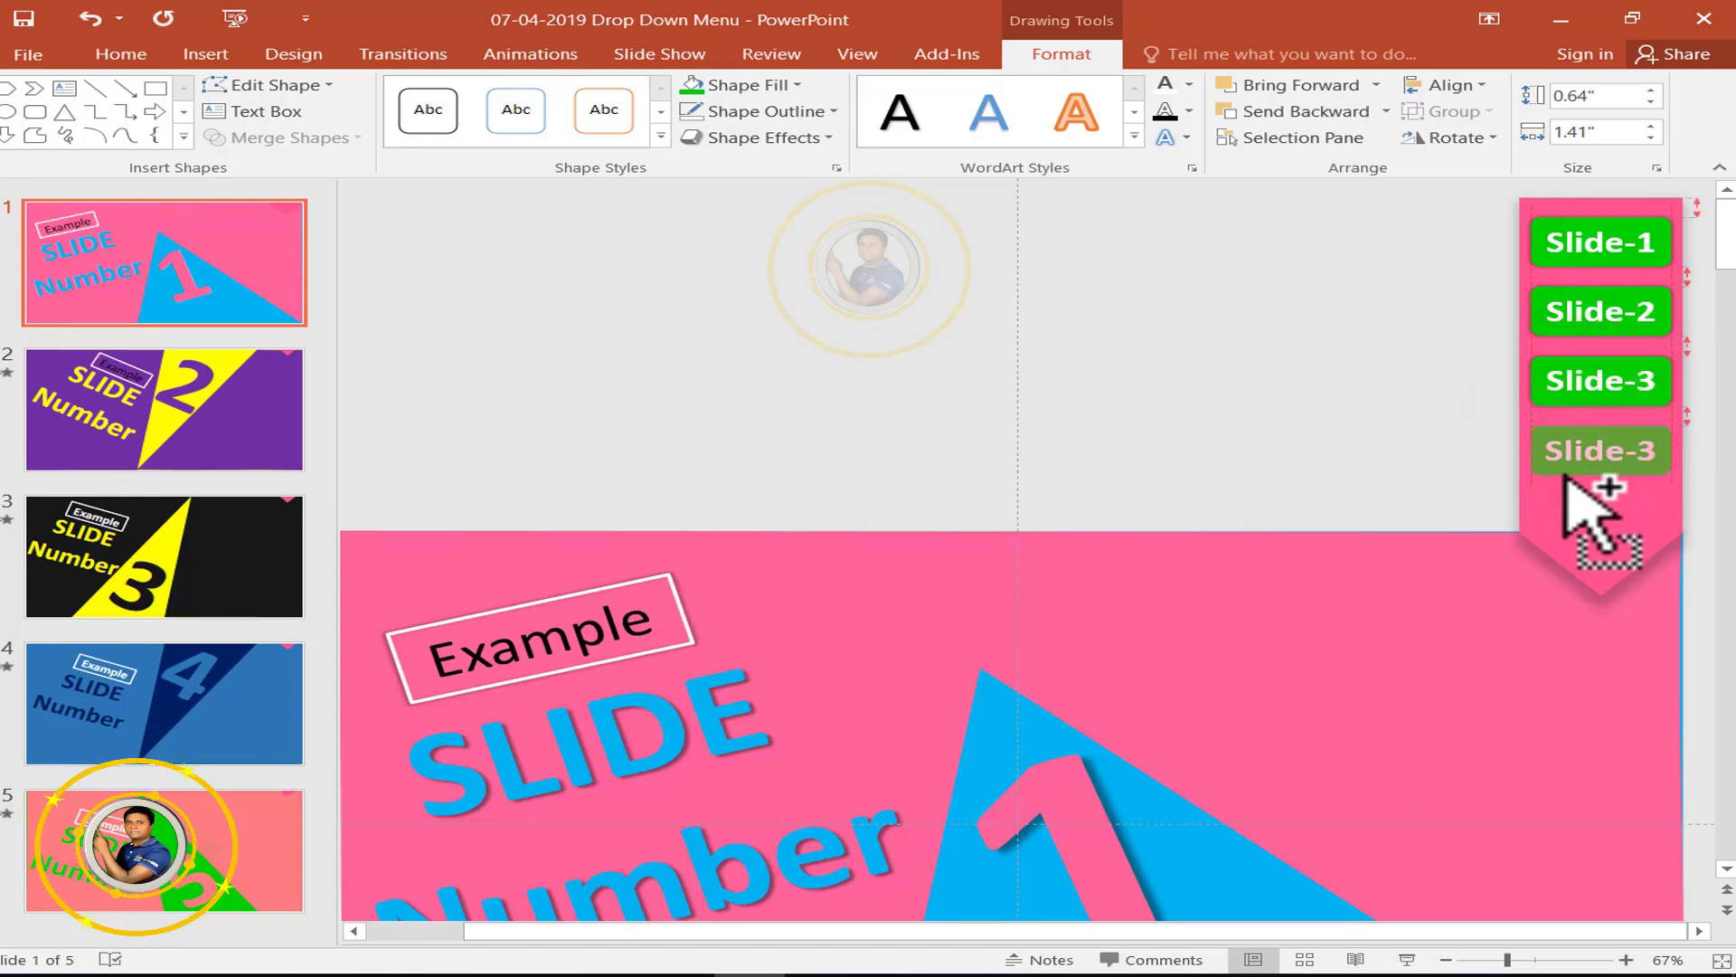
left_click(1655, 450)
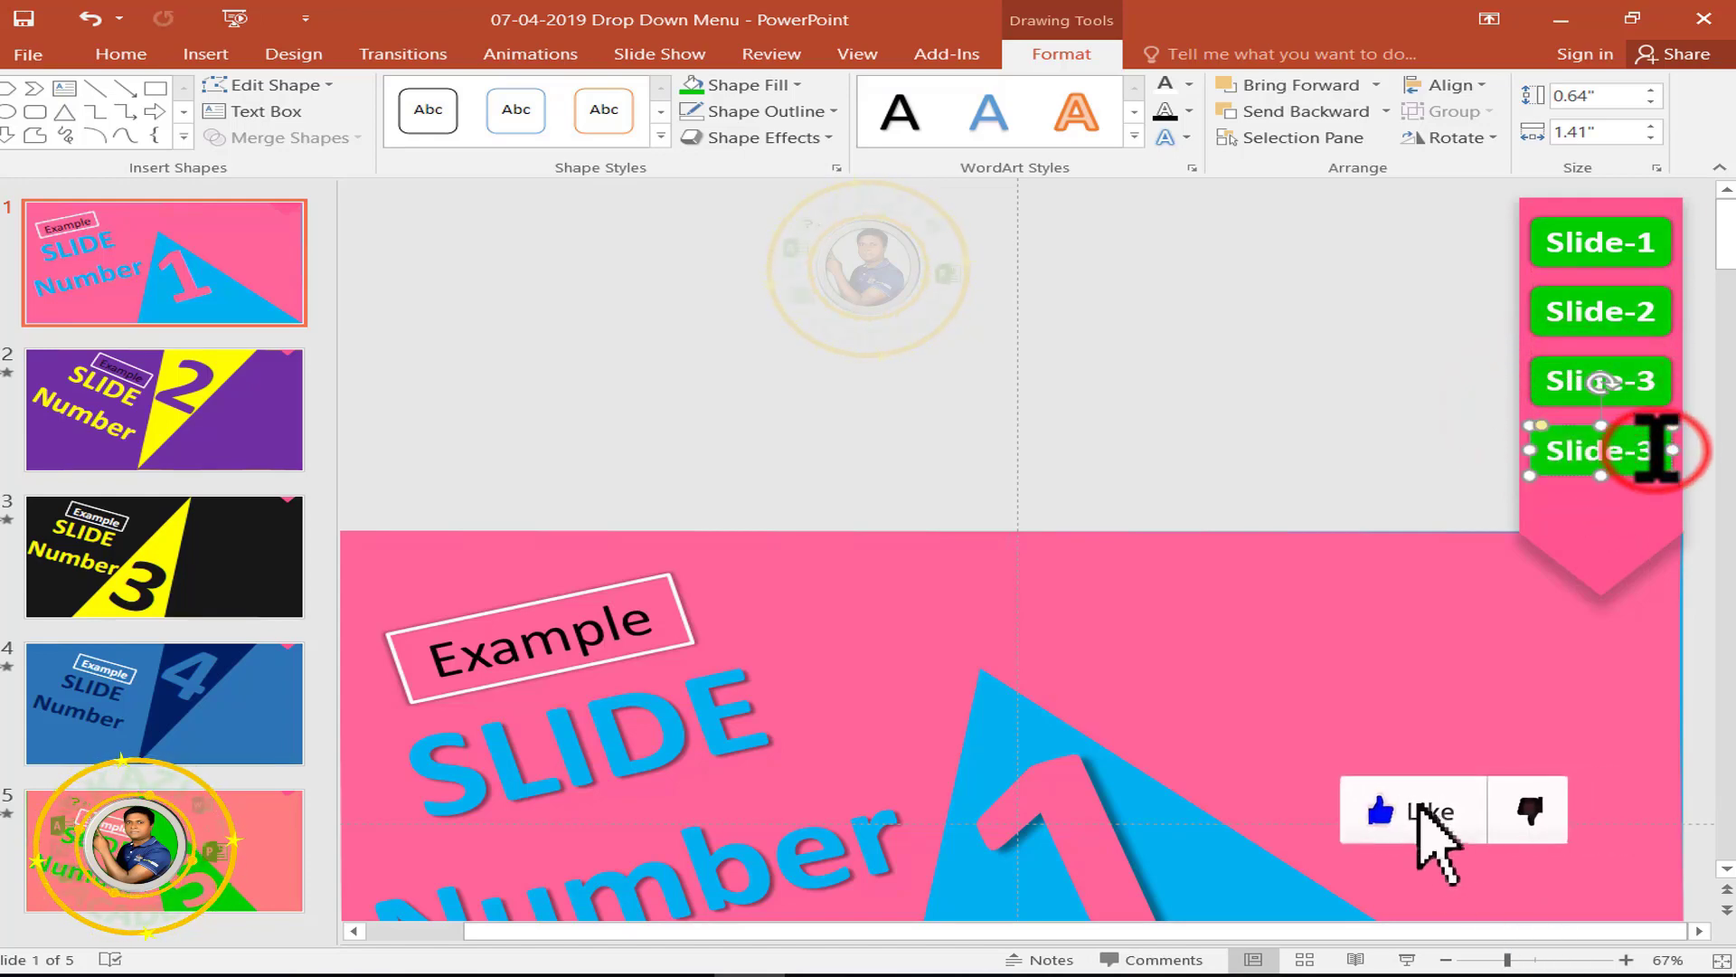
key("BackSpace")
type("4")
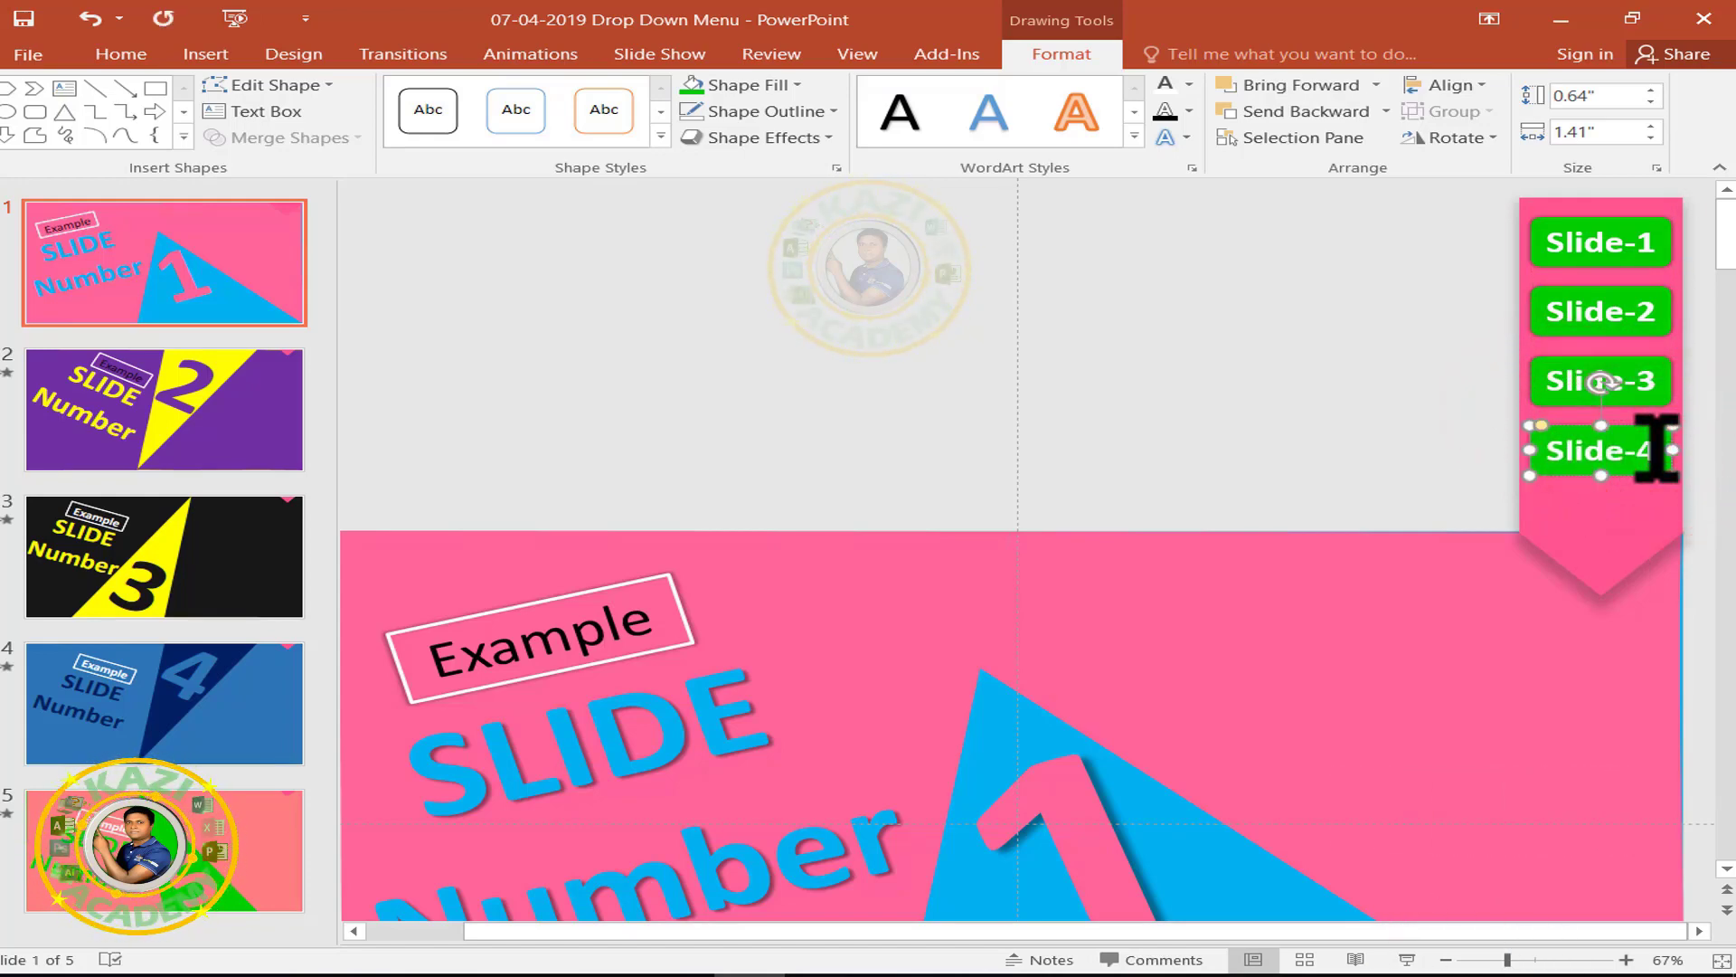
left_click_drag(1575, 466, 1566, 531)
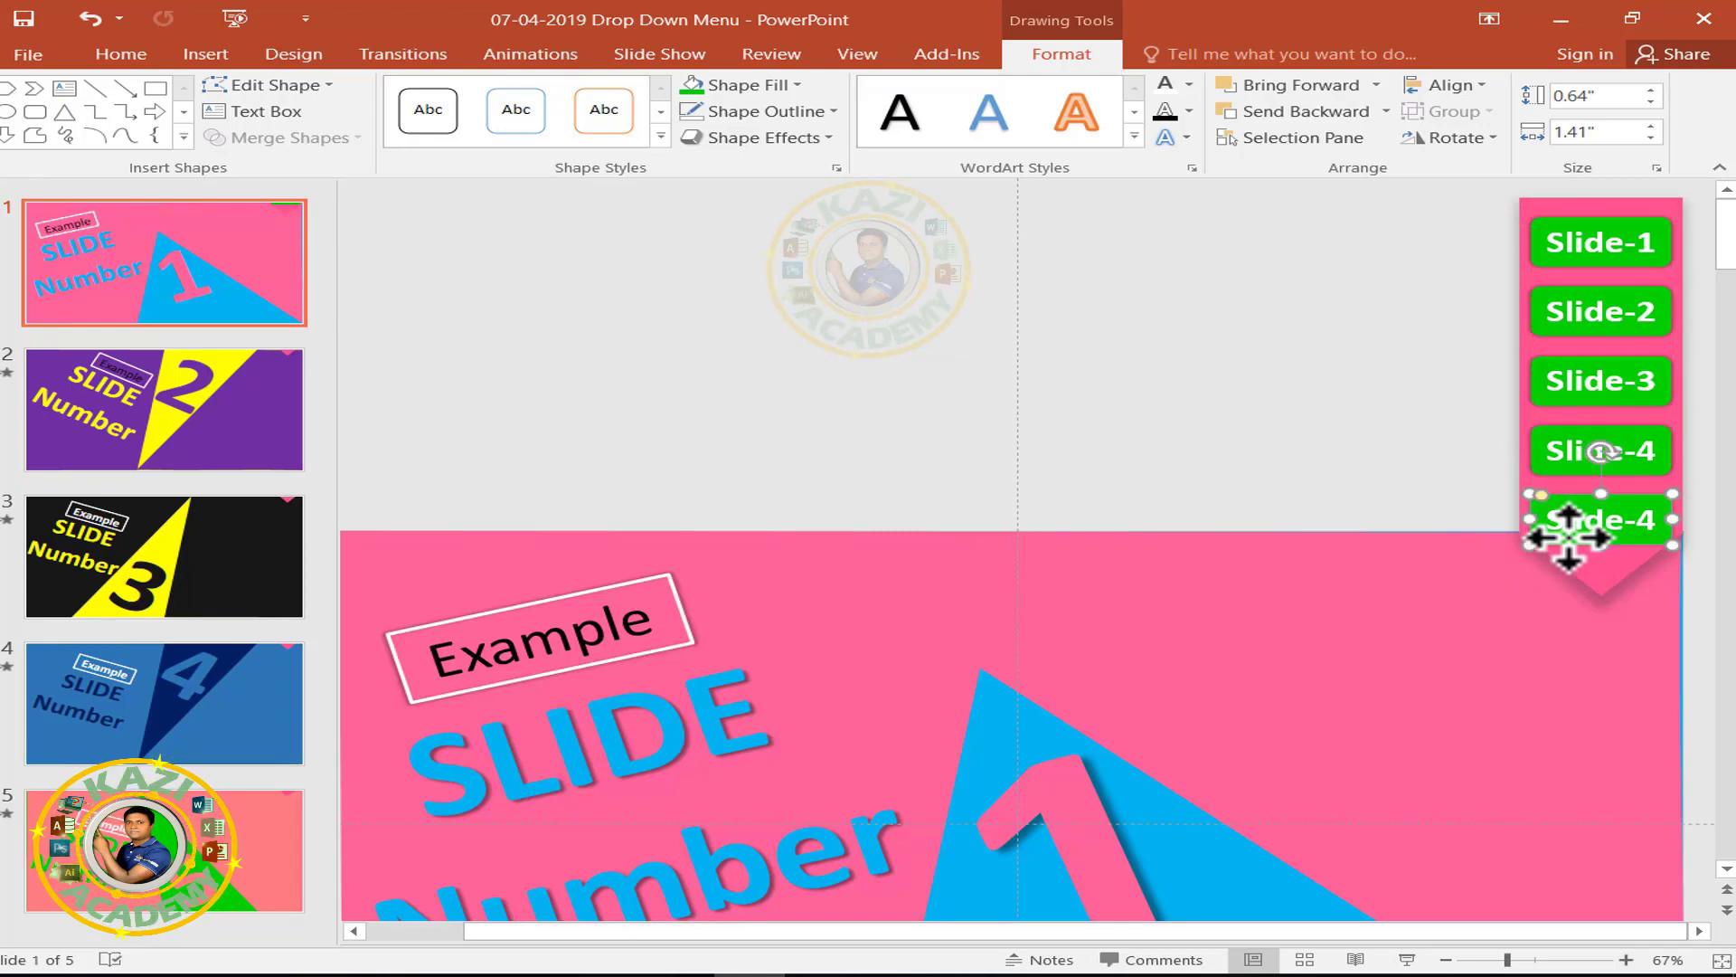
key("BackSpace")
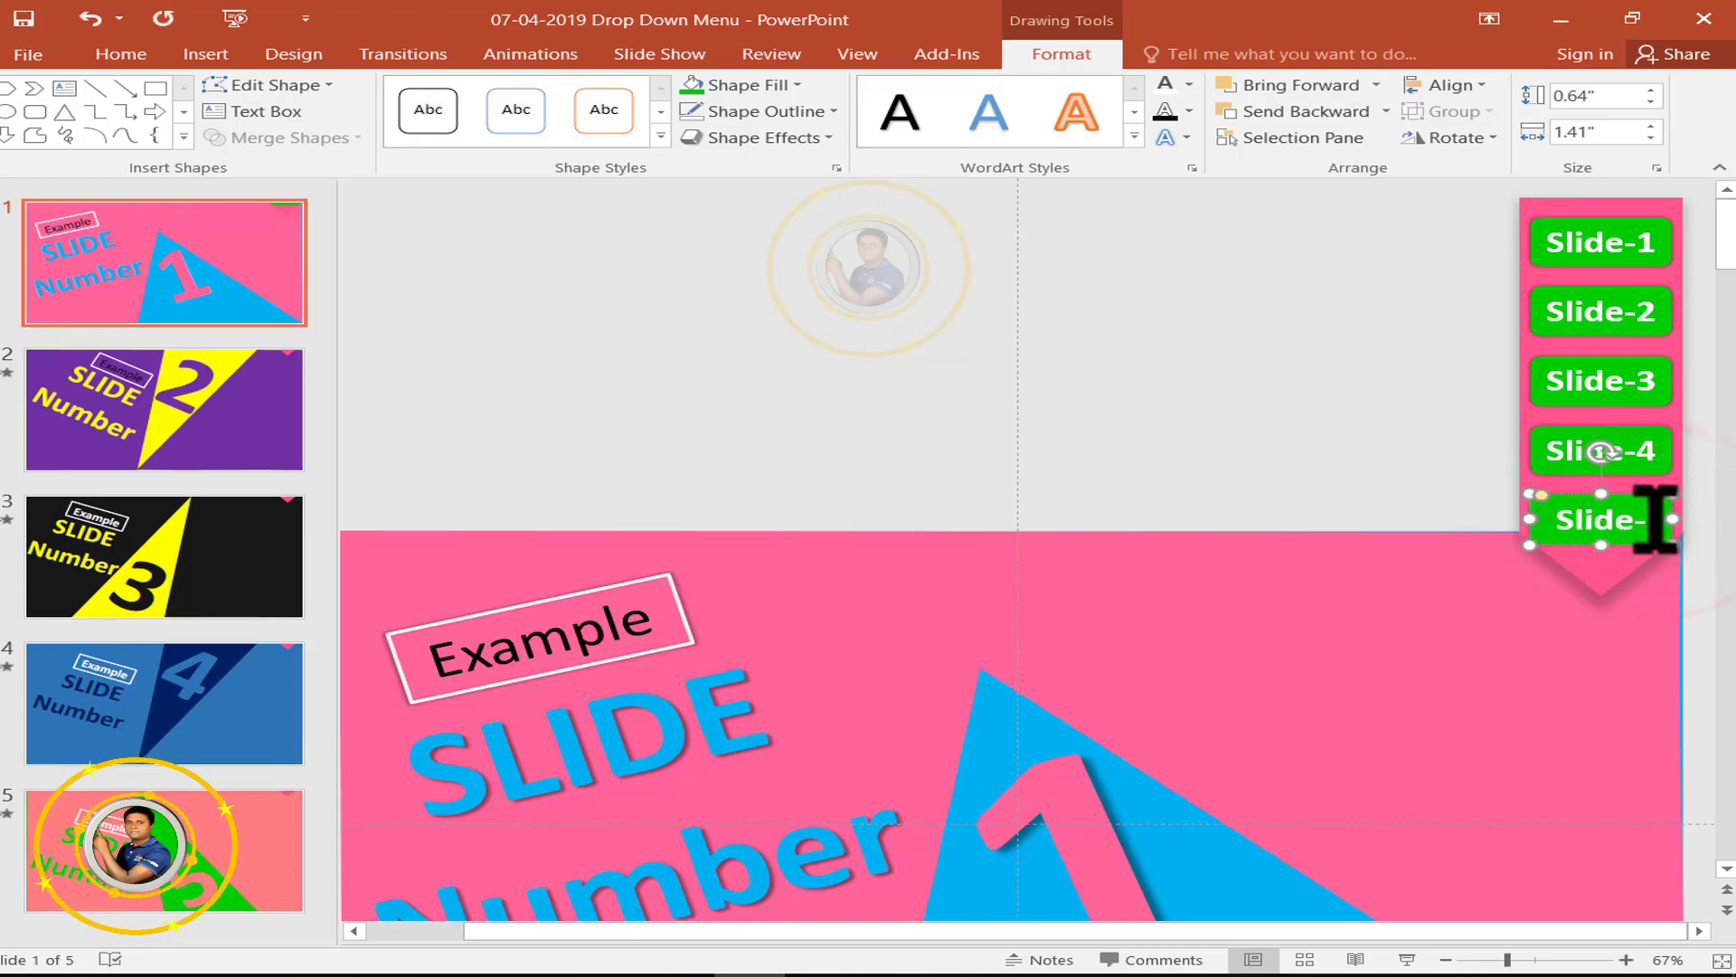
type("5")
Nudge the upper buttons up together, then nudge the pink ribbon up as well.
left_click(1406, 403)
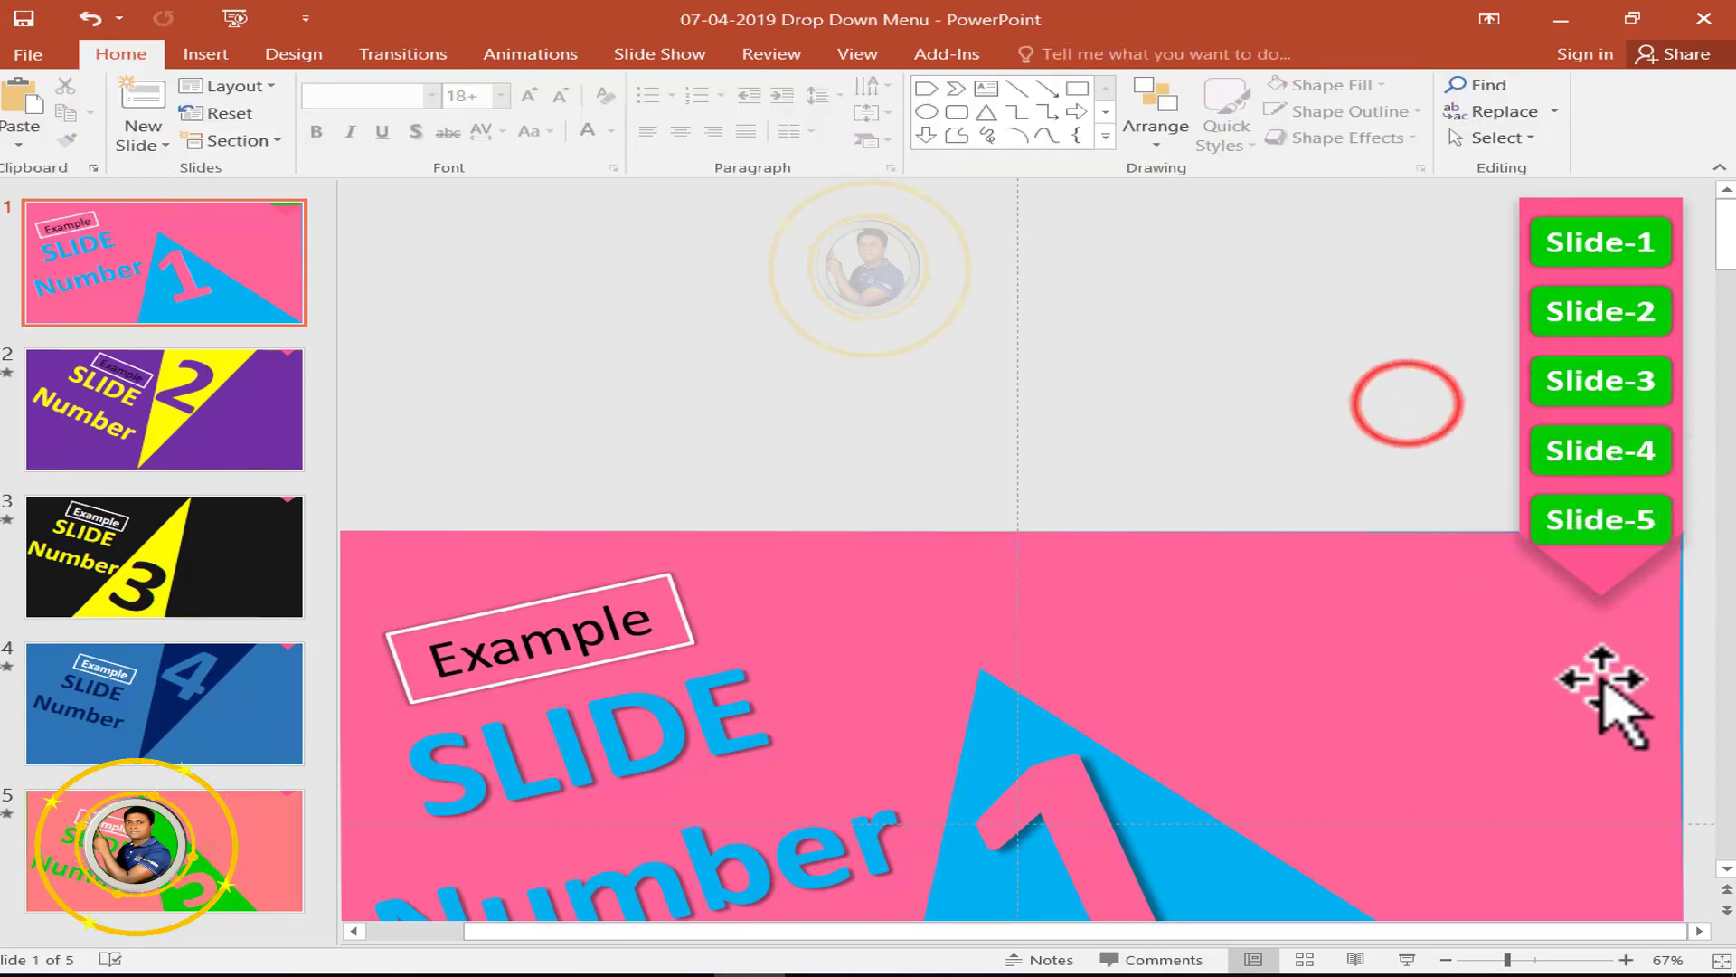
left_click(1578, 265)
left_click(1583, 312, "ctrl")
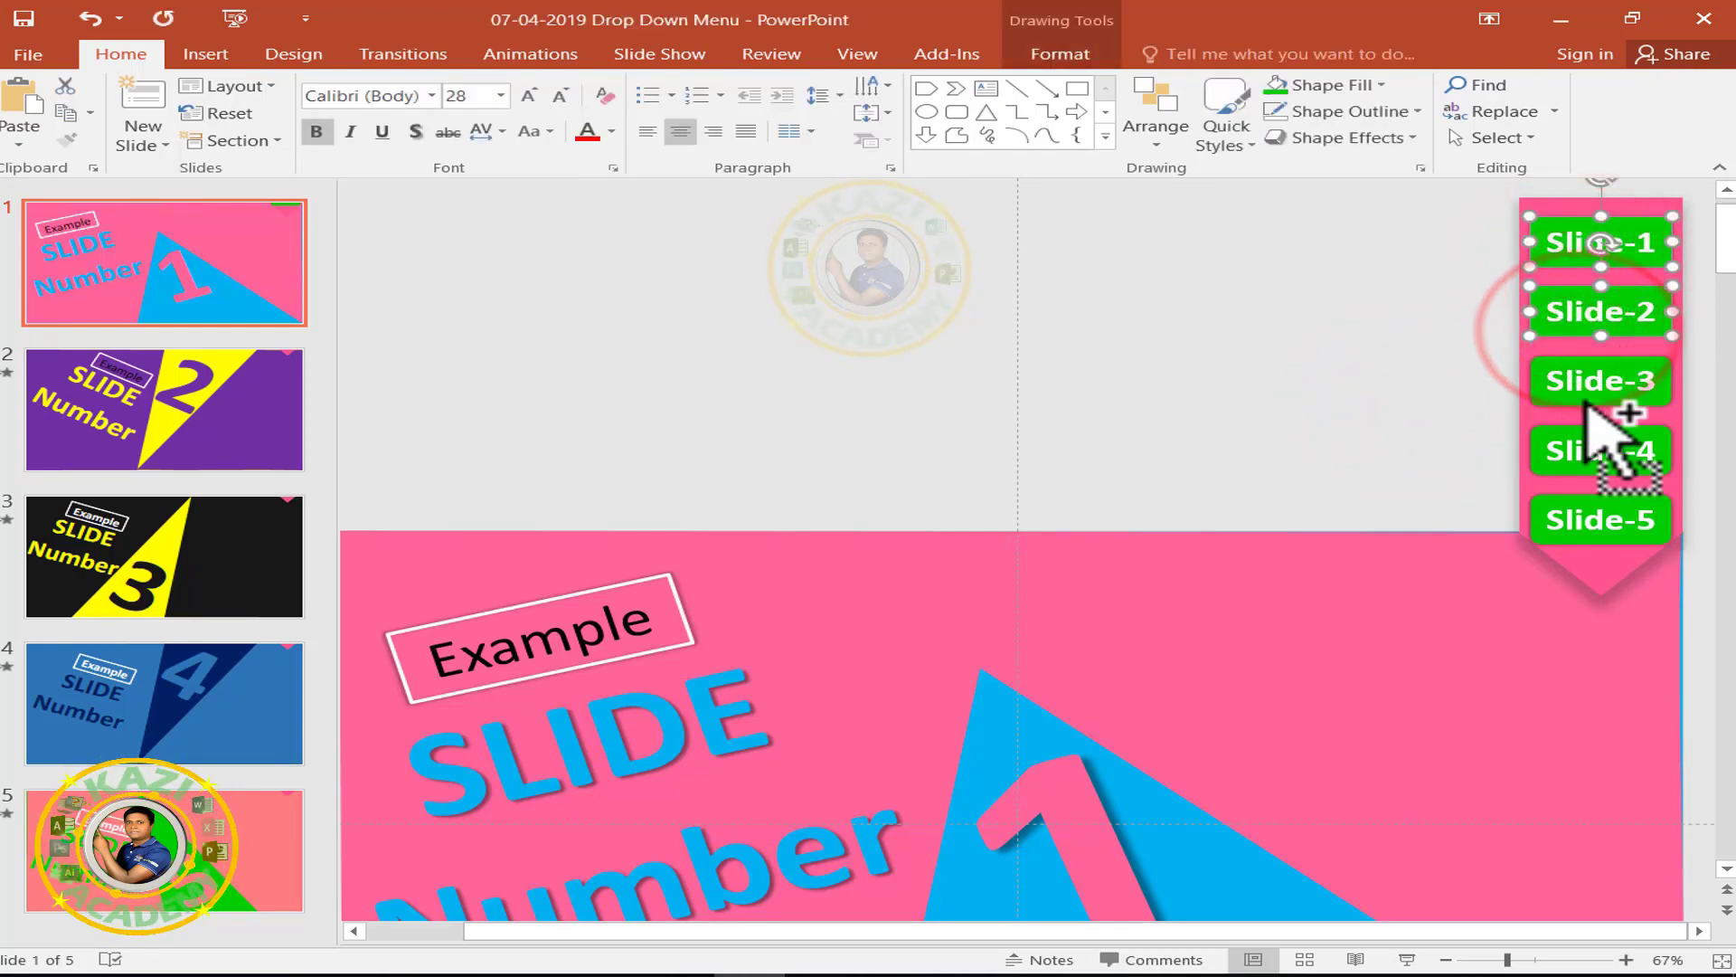
left_click(1578, 397, "ctrl")
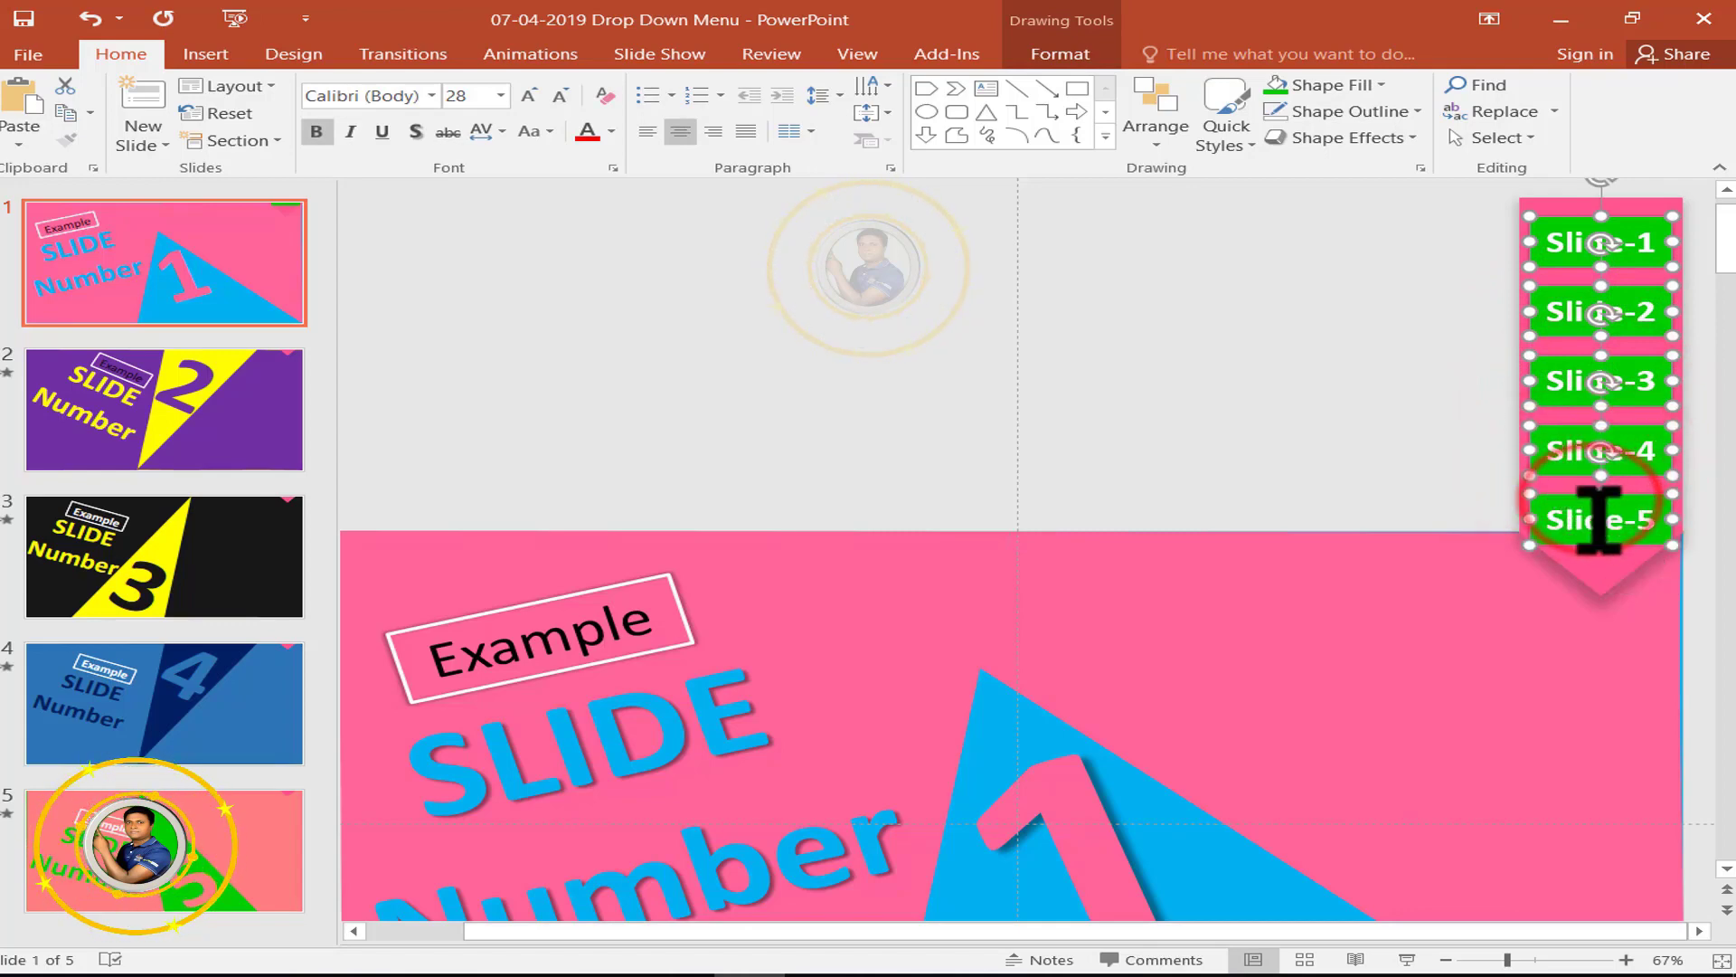
key("Up")
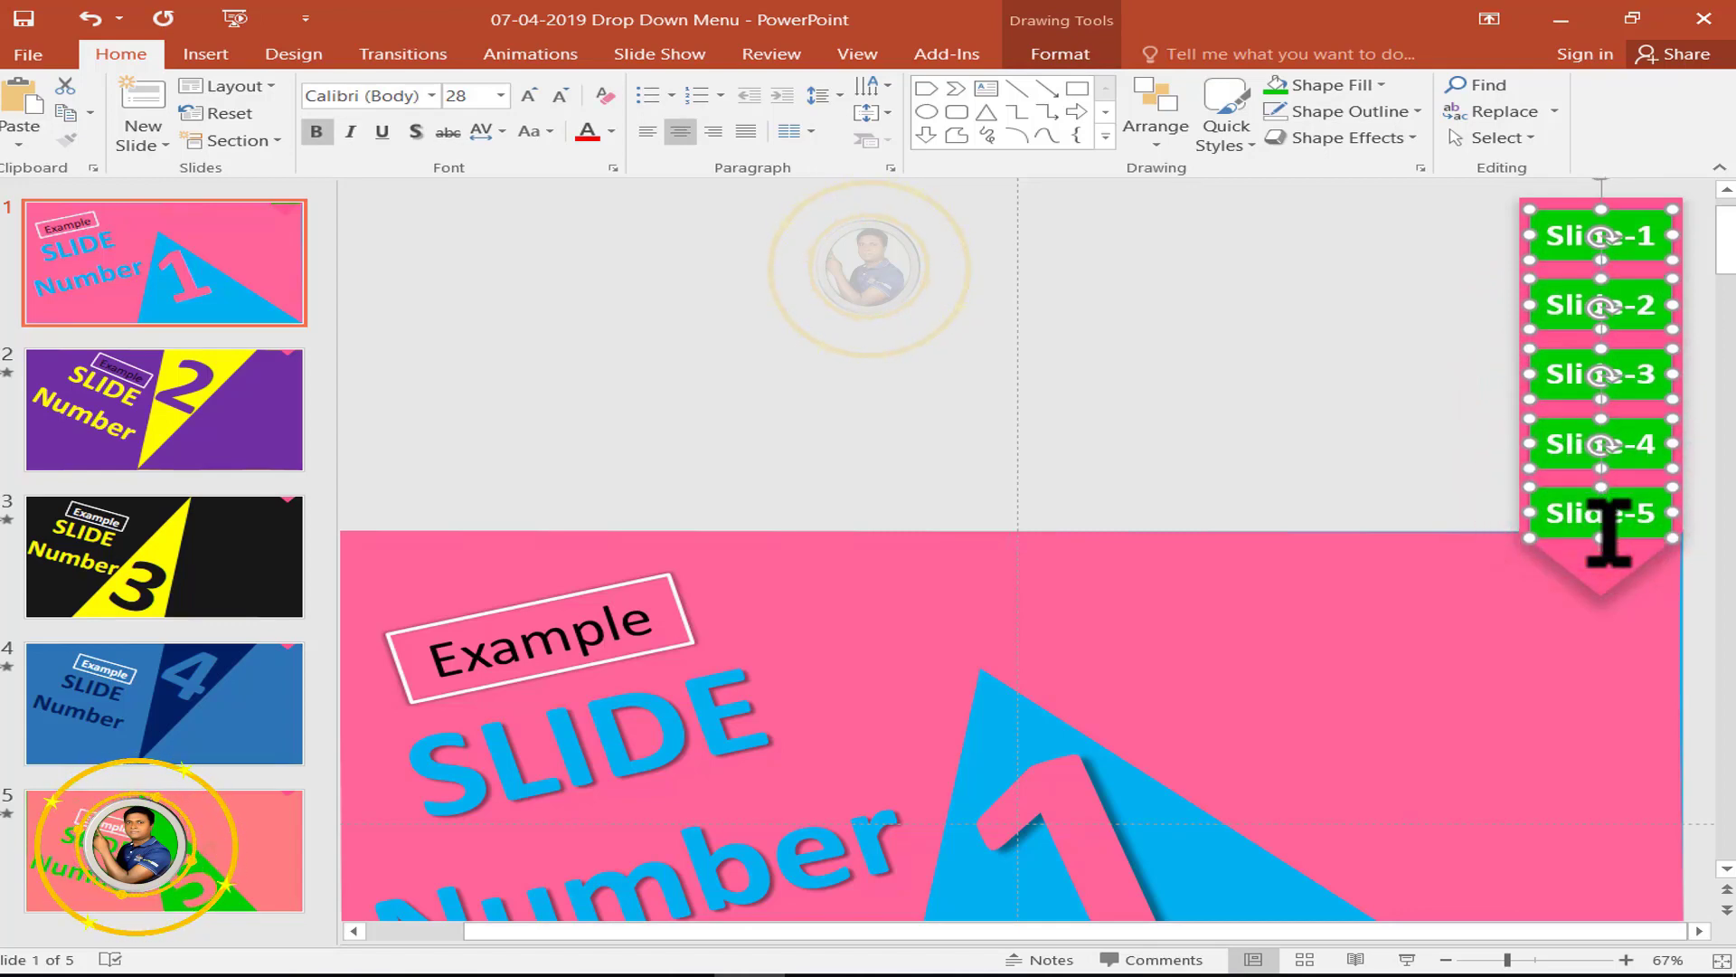
key("Up")
key("Up")
key("Up")
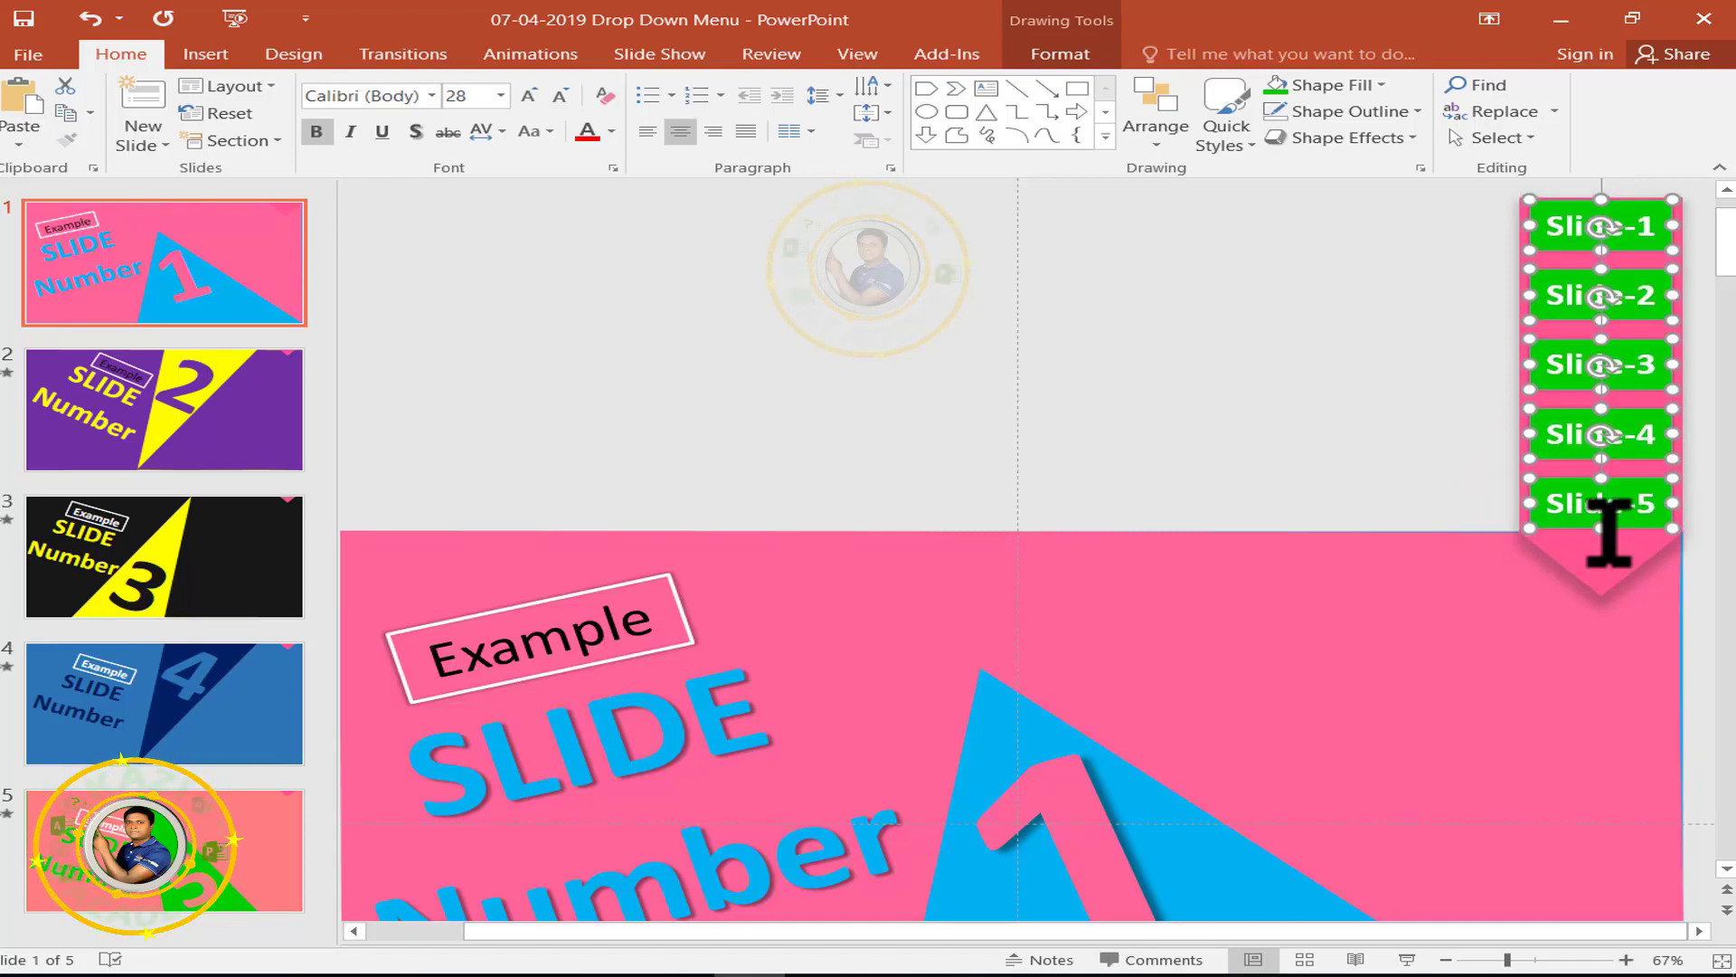
left_click(1602, 588)
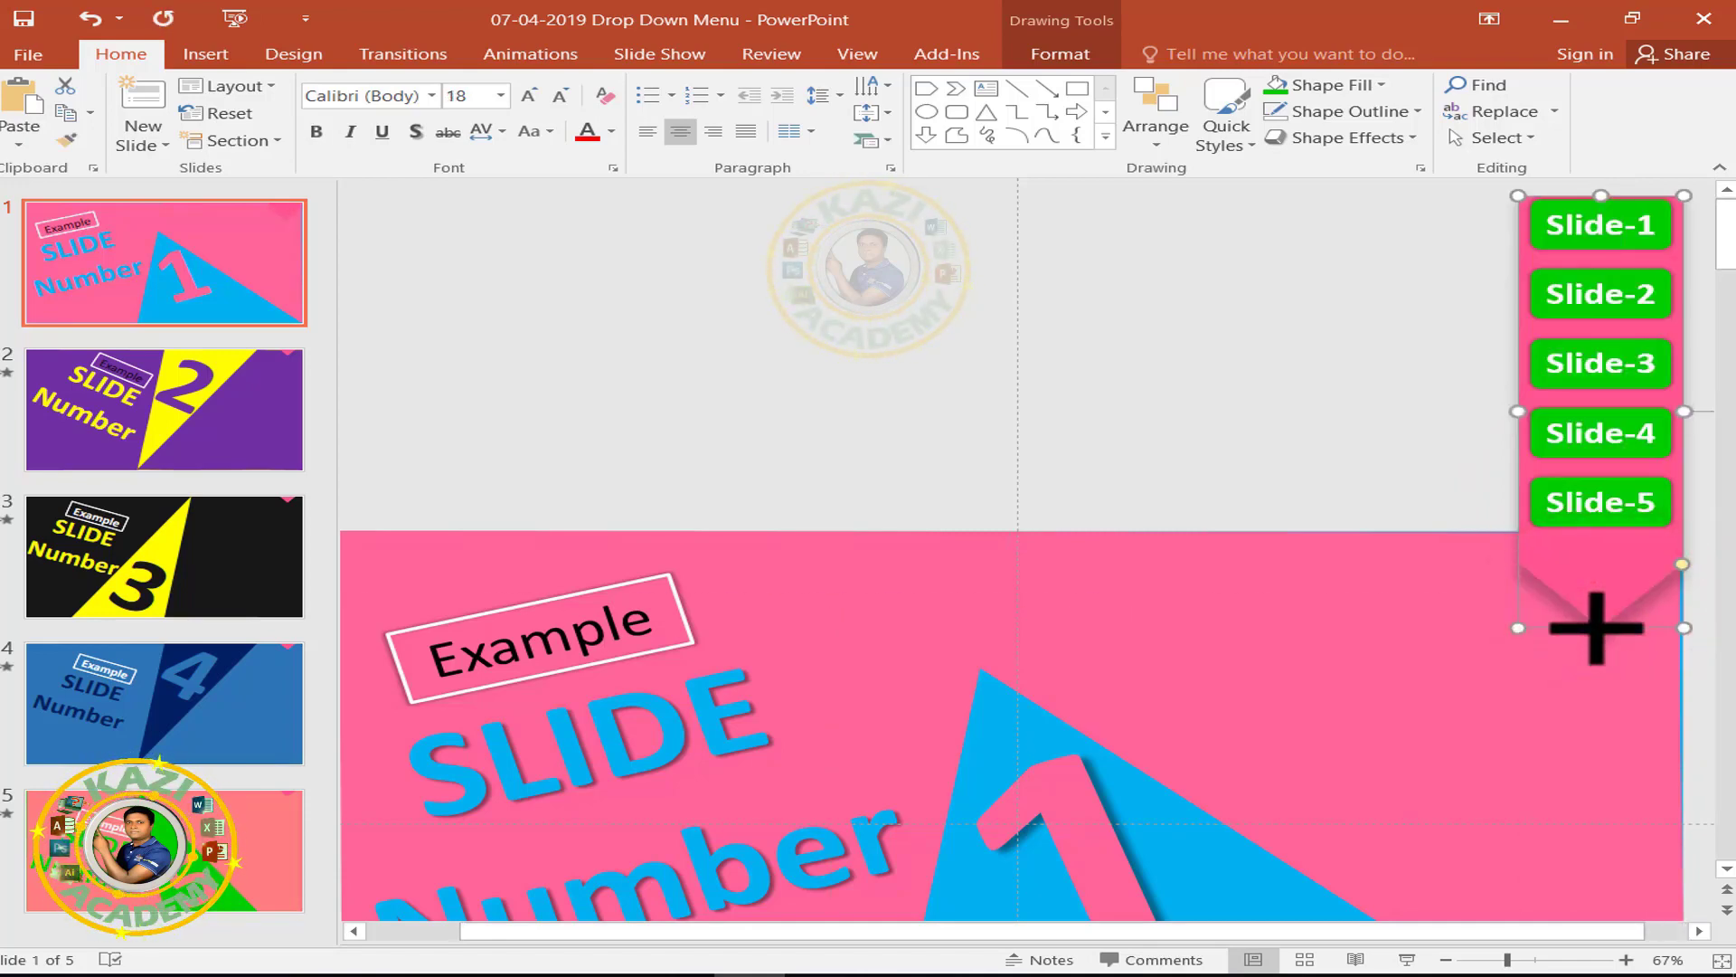
key("Up")
key("Up")
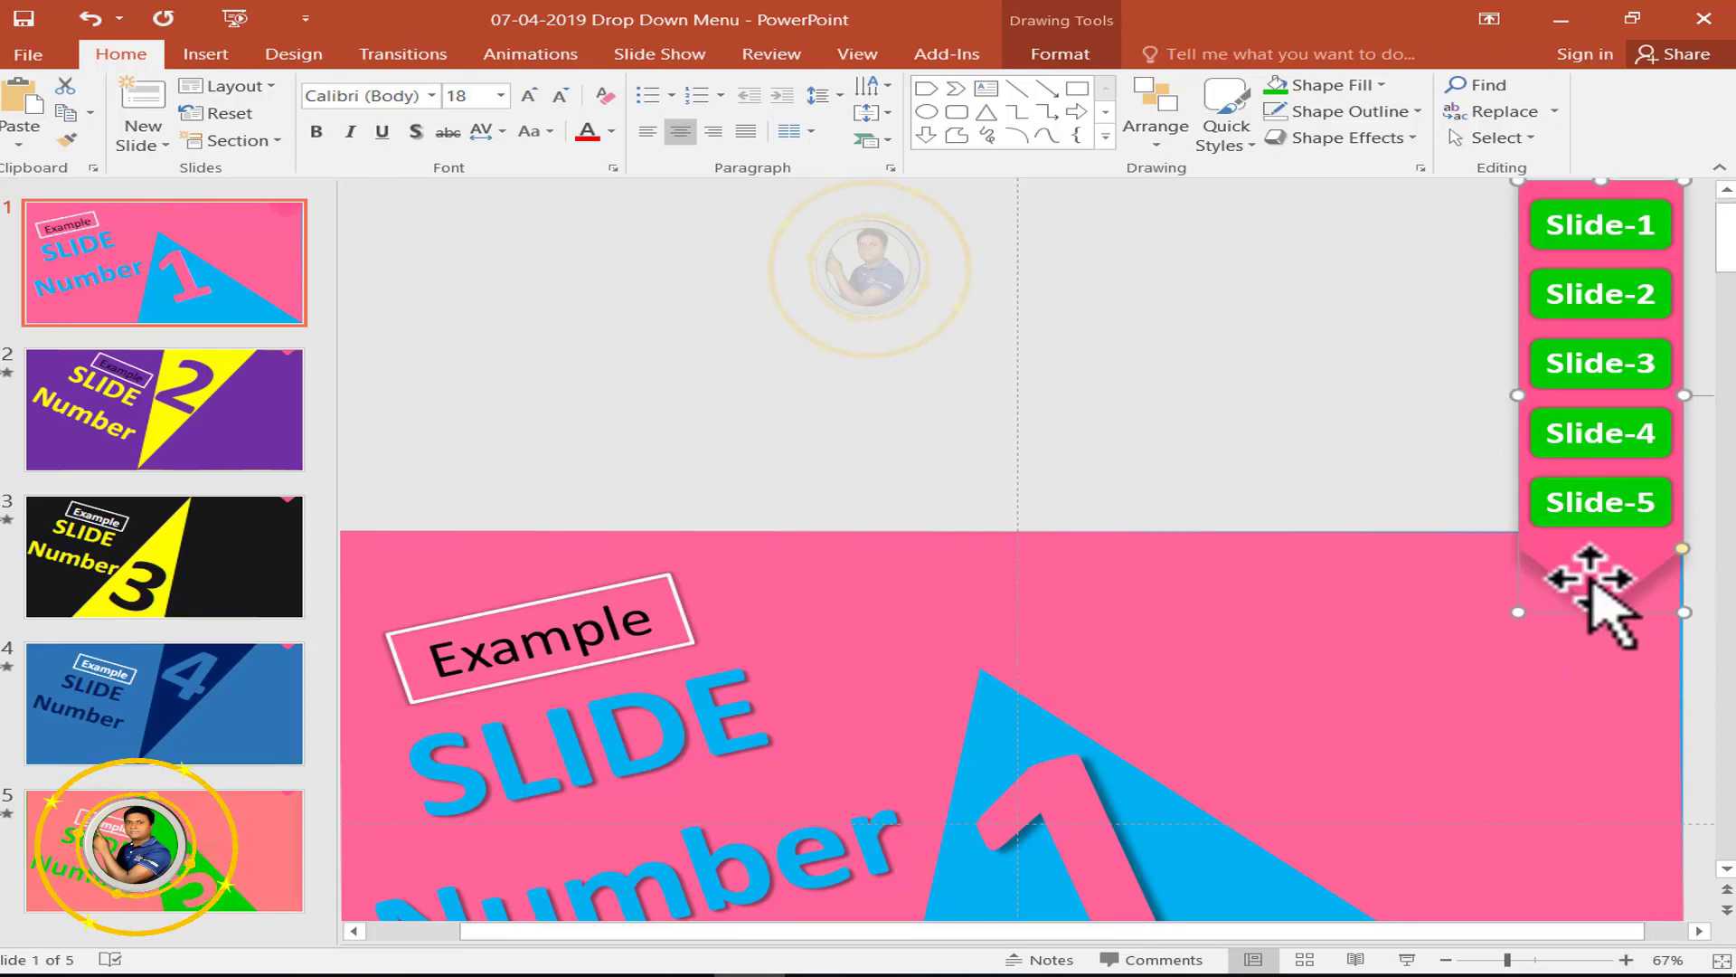
Select all five buttons, Slide-1 through Slide-5, and nudge them up together.
left_click(1594, 508)
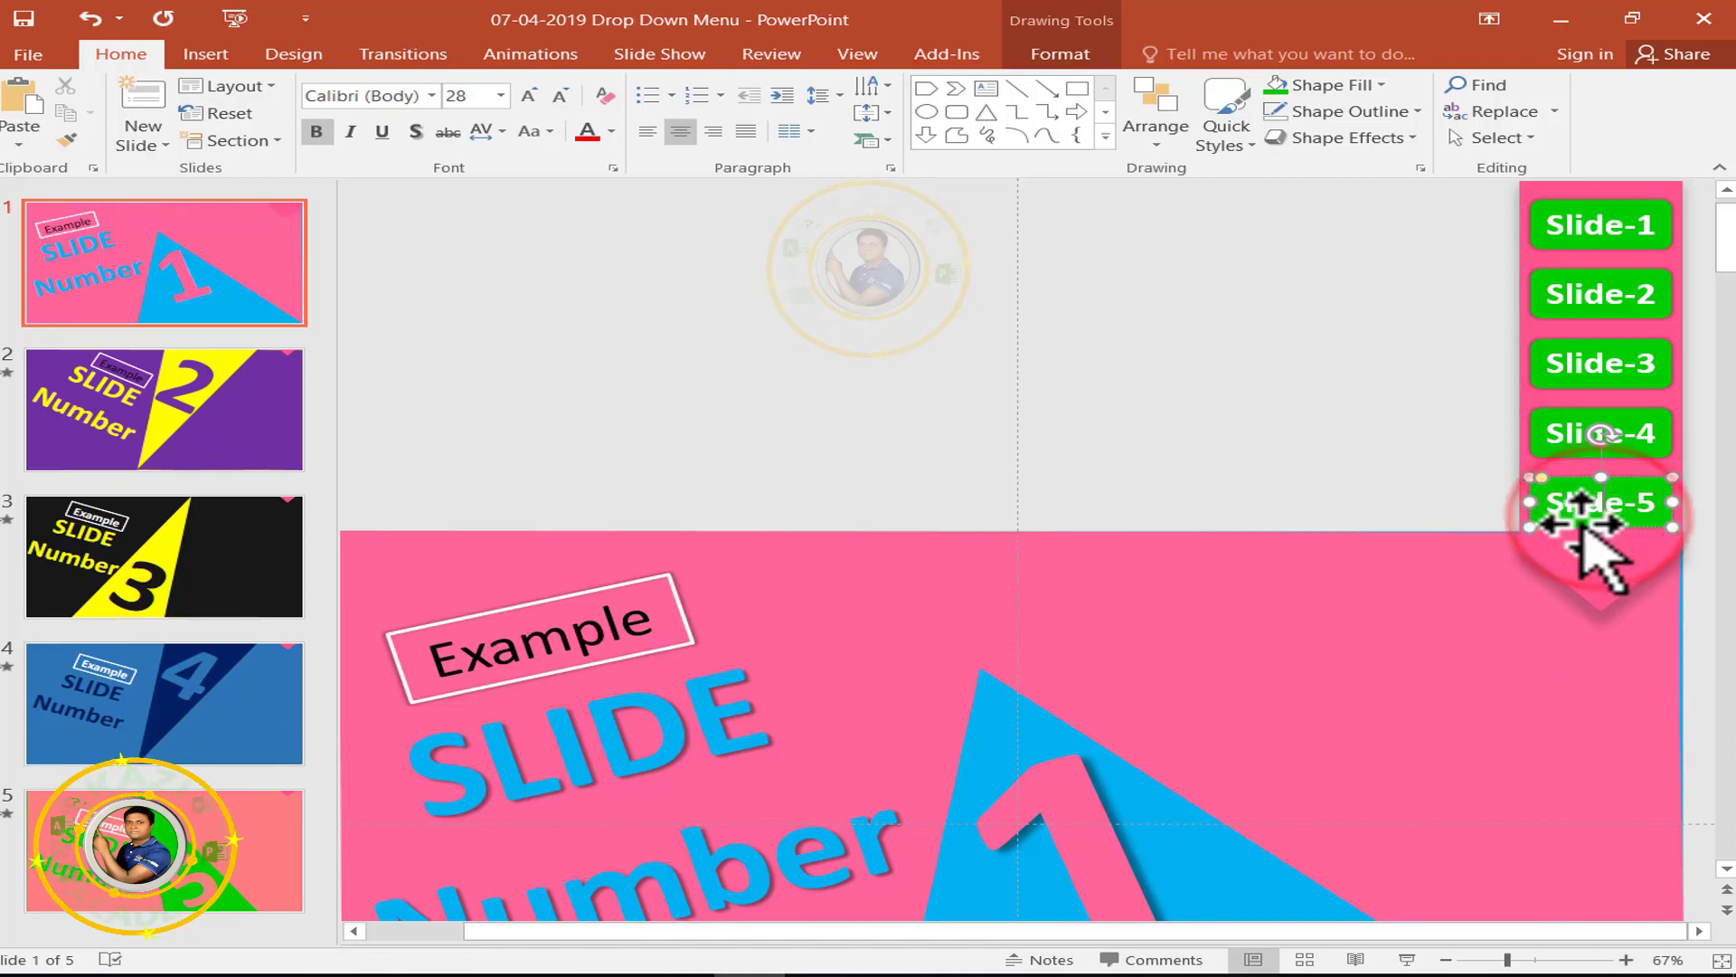
left_click(1587, 438, "ctrl")
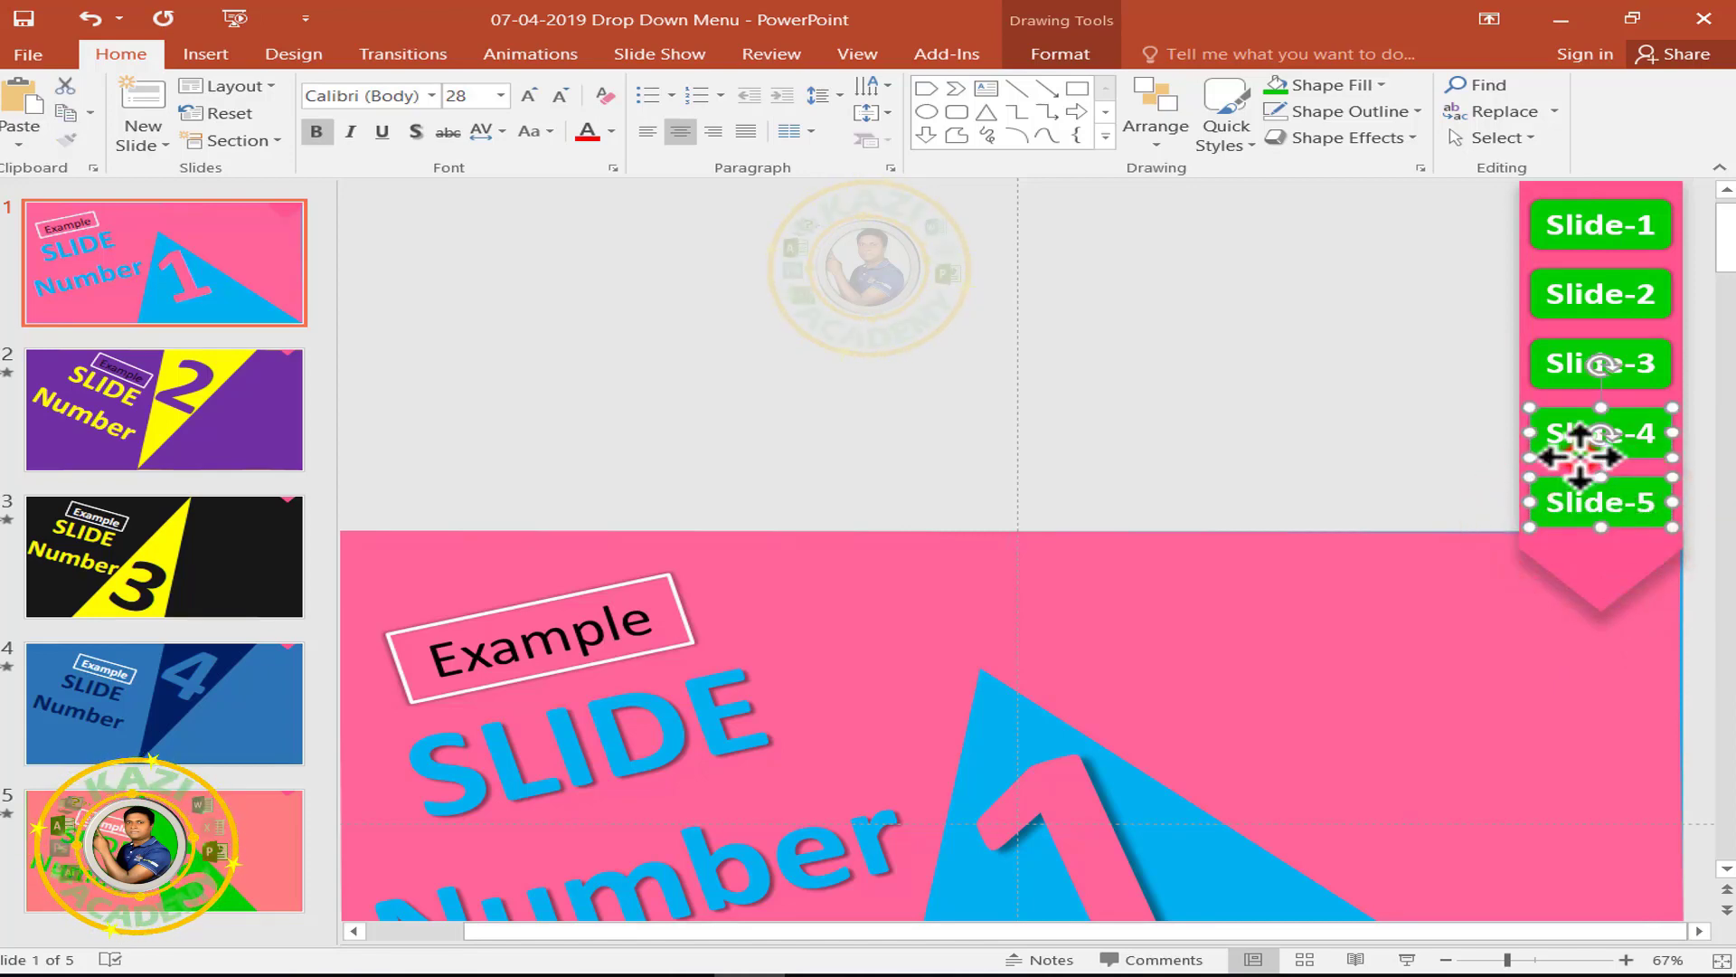
left_click(1575, 380, "ctrl")
left_click(1588, 287, "ctrl")
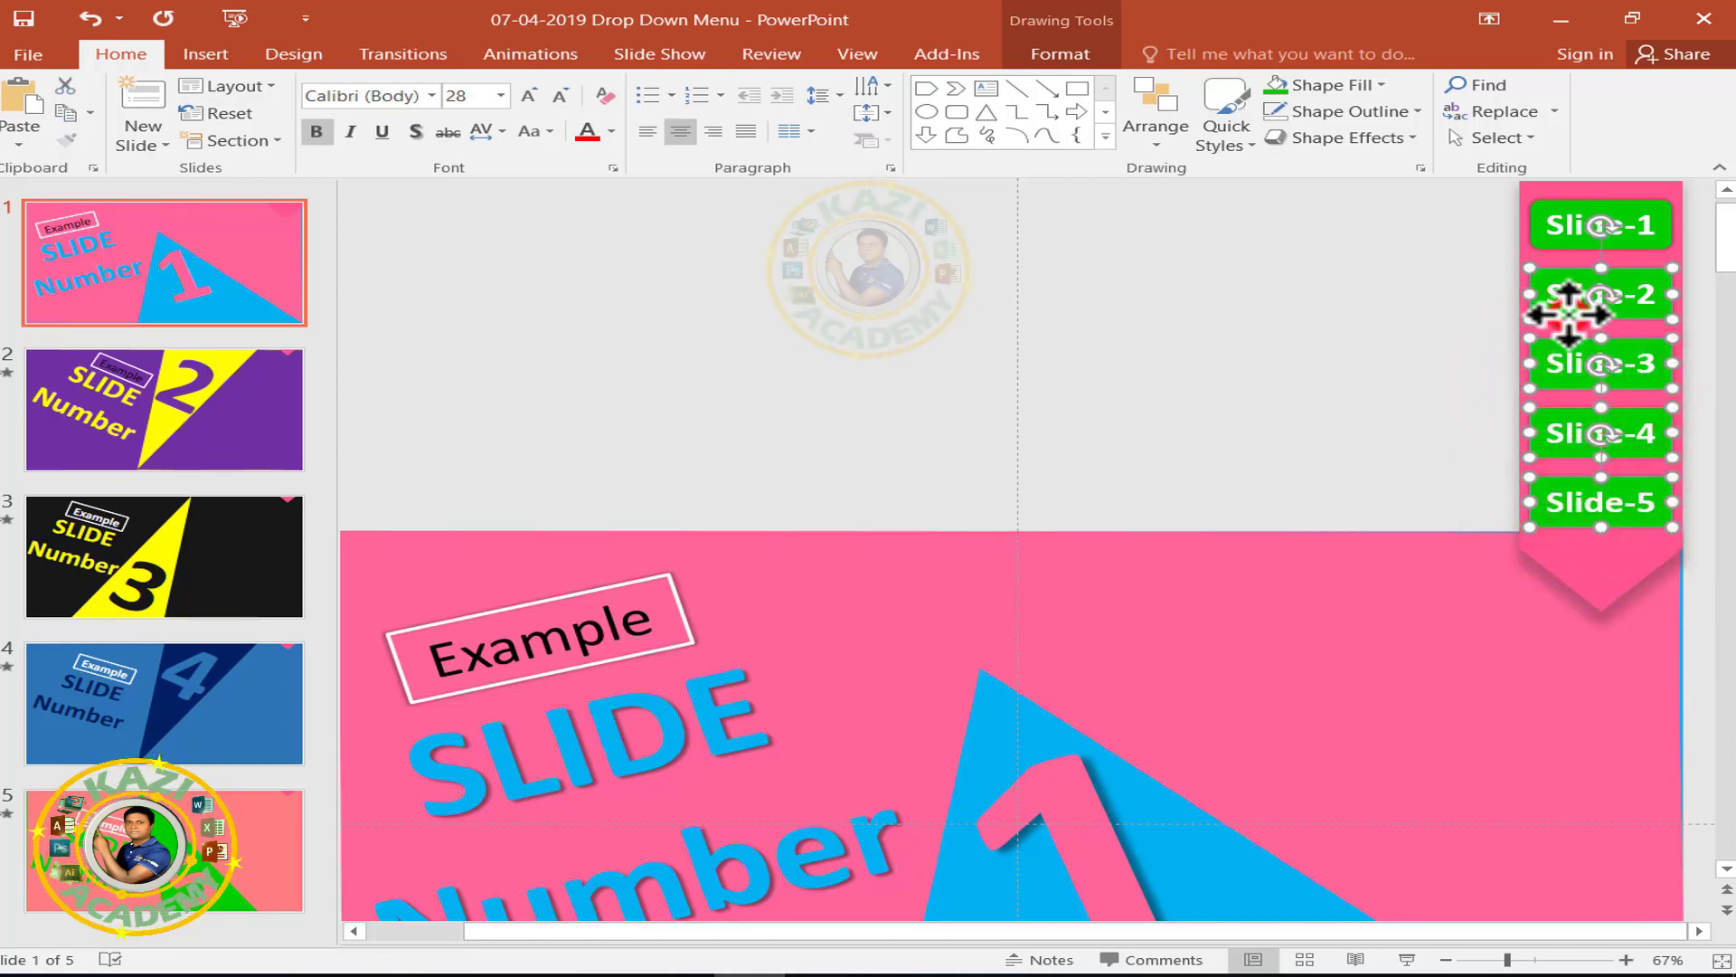
left_click(1574, 237, "ctrl")
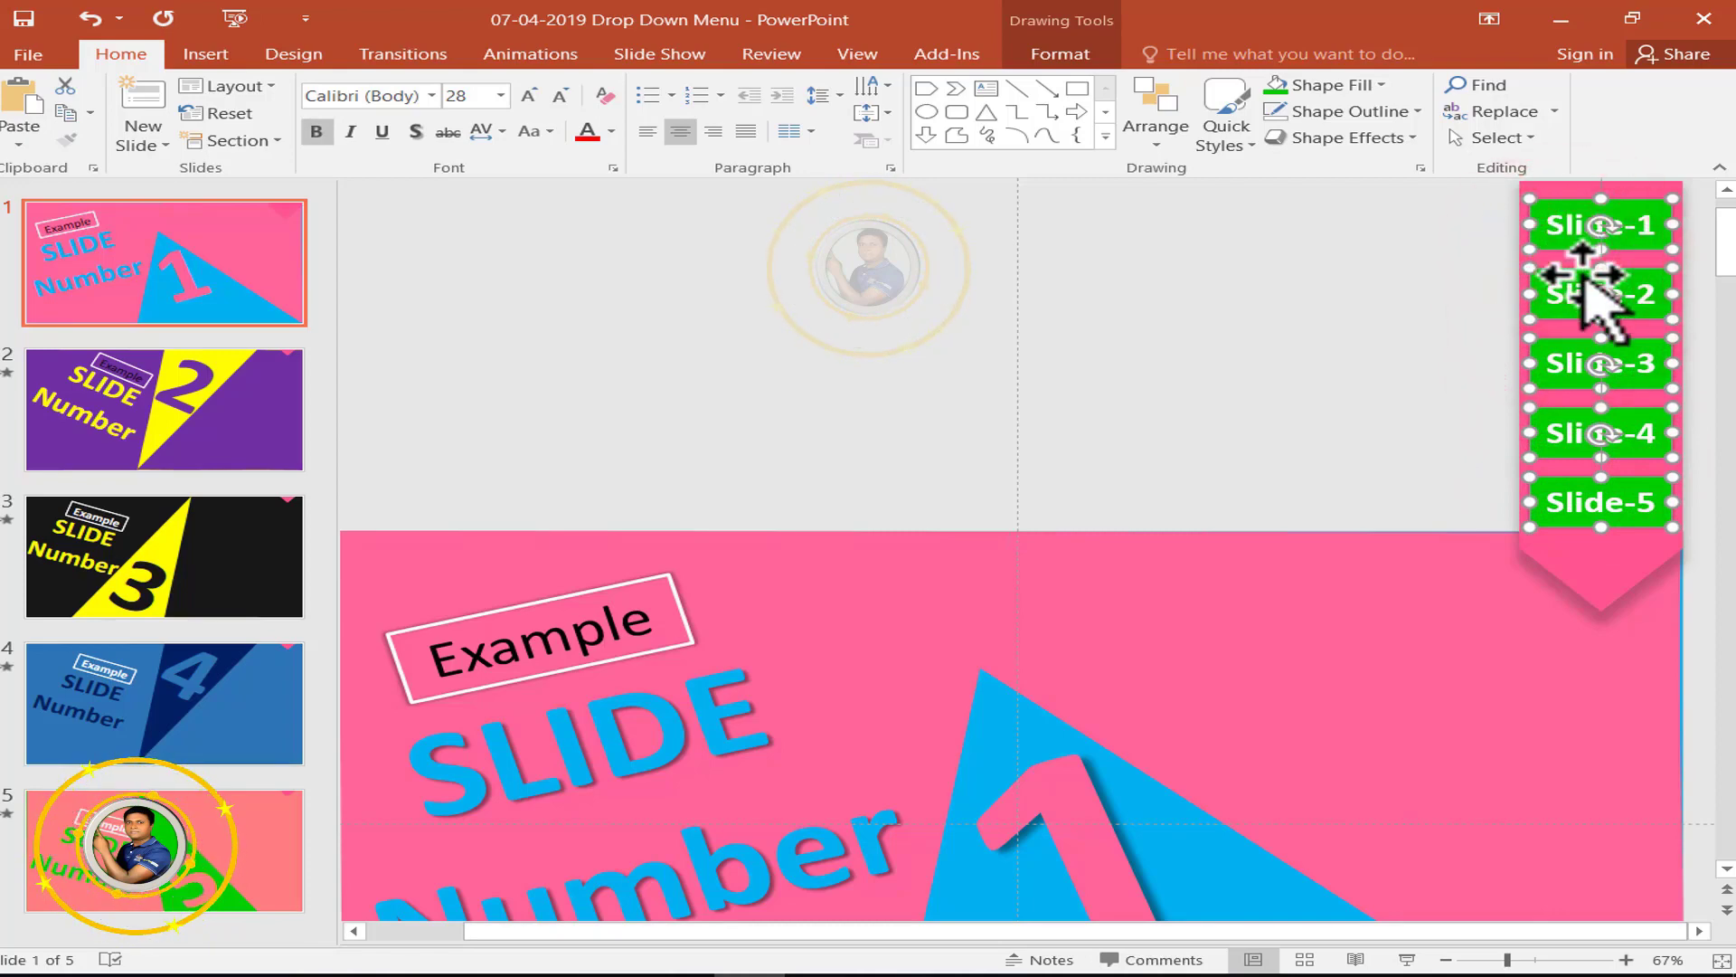
key("Up")
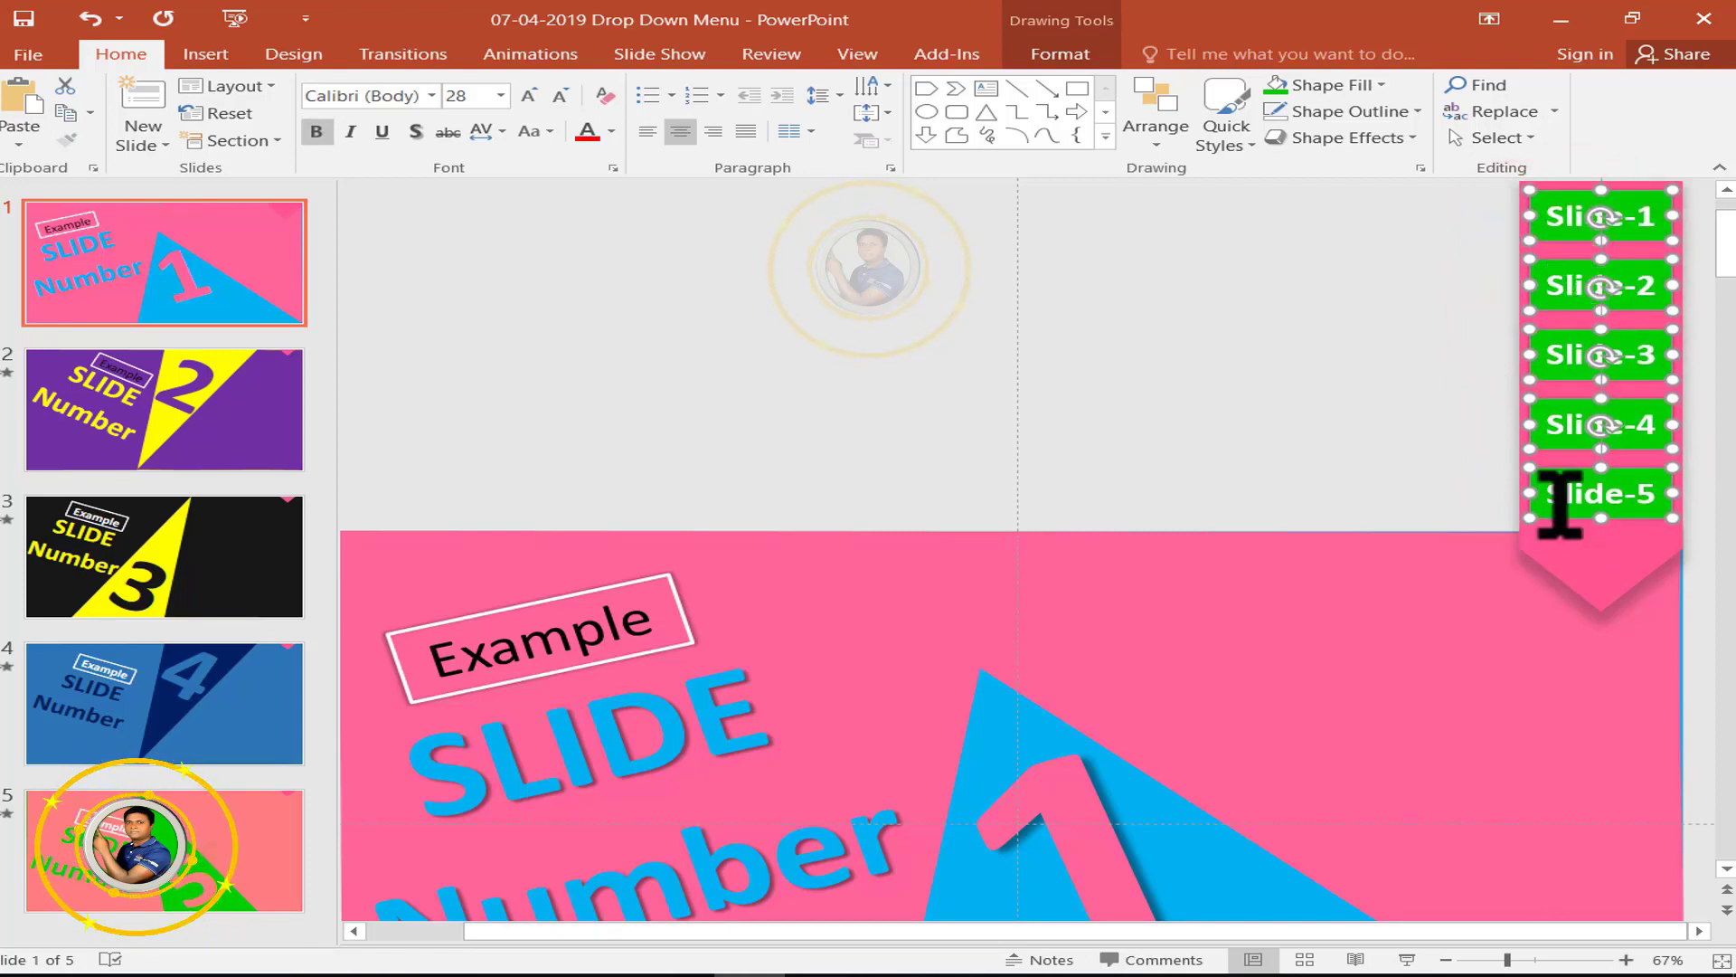
left_click(1375, 407)
left_click(1641, 283)
Fill the Slide-2 button dark navy and the Slide-3 button orange.
left_click(1052, 56)
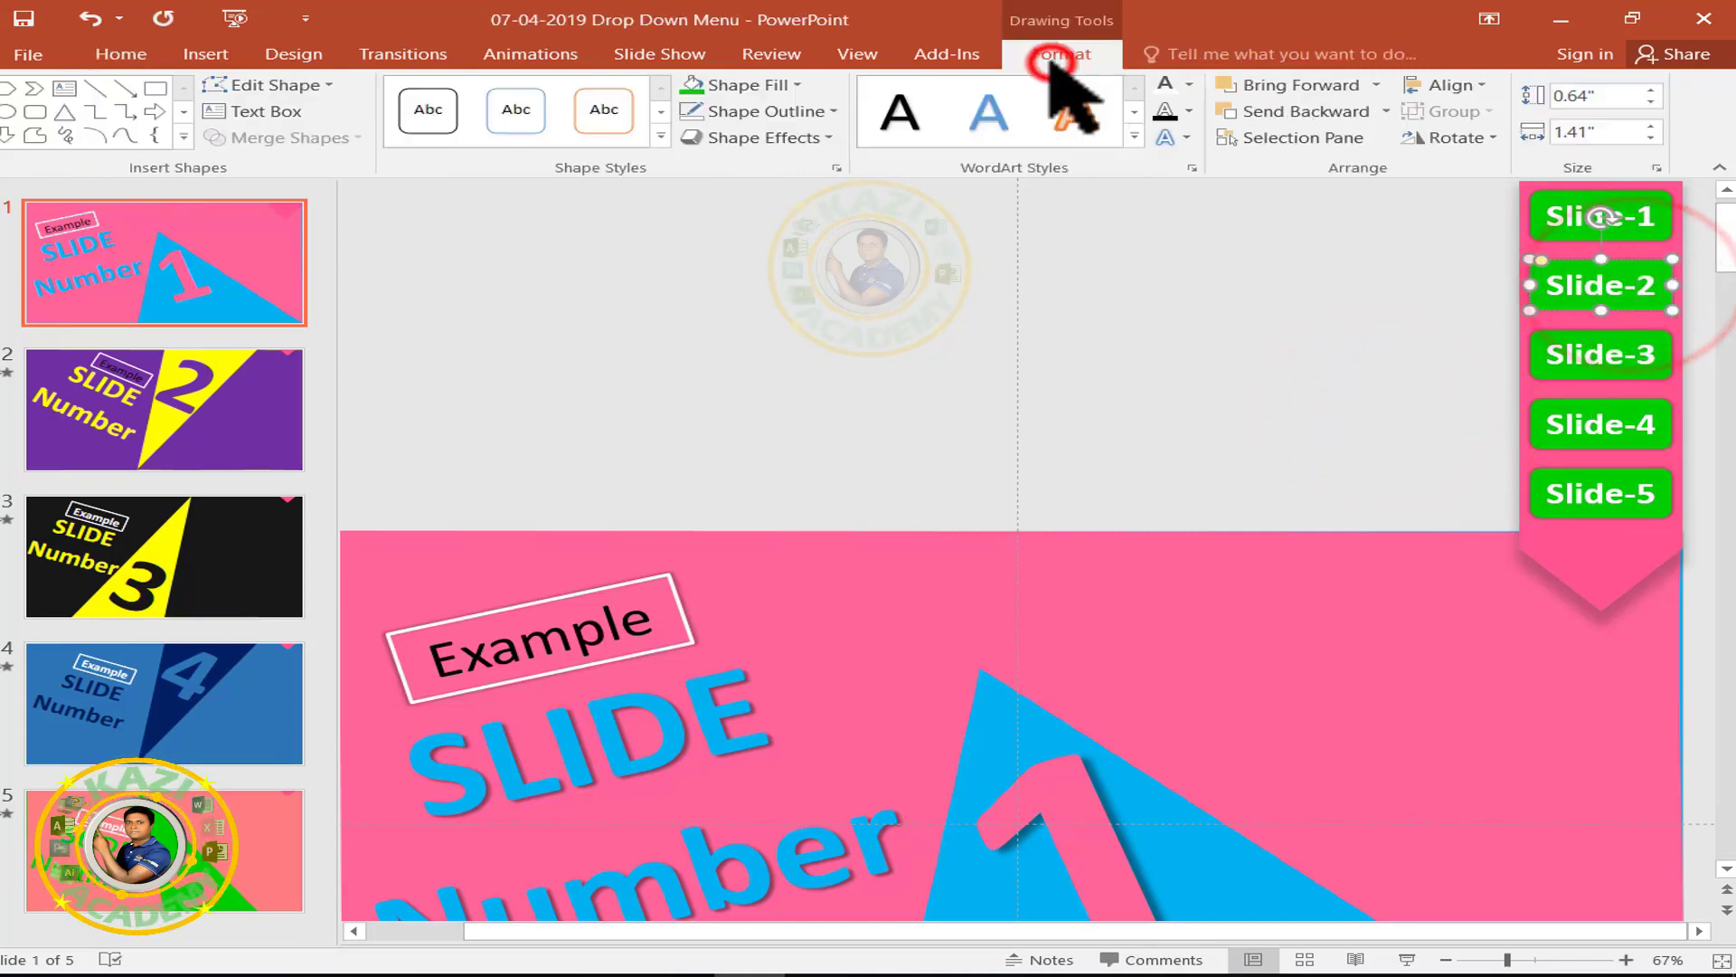
left_click(795, 85)
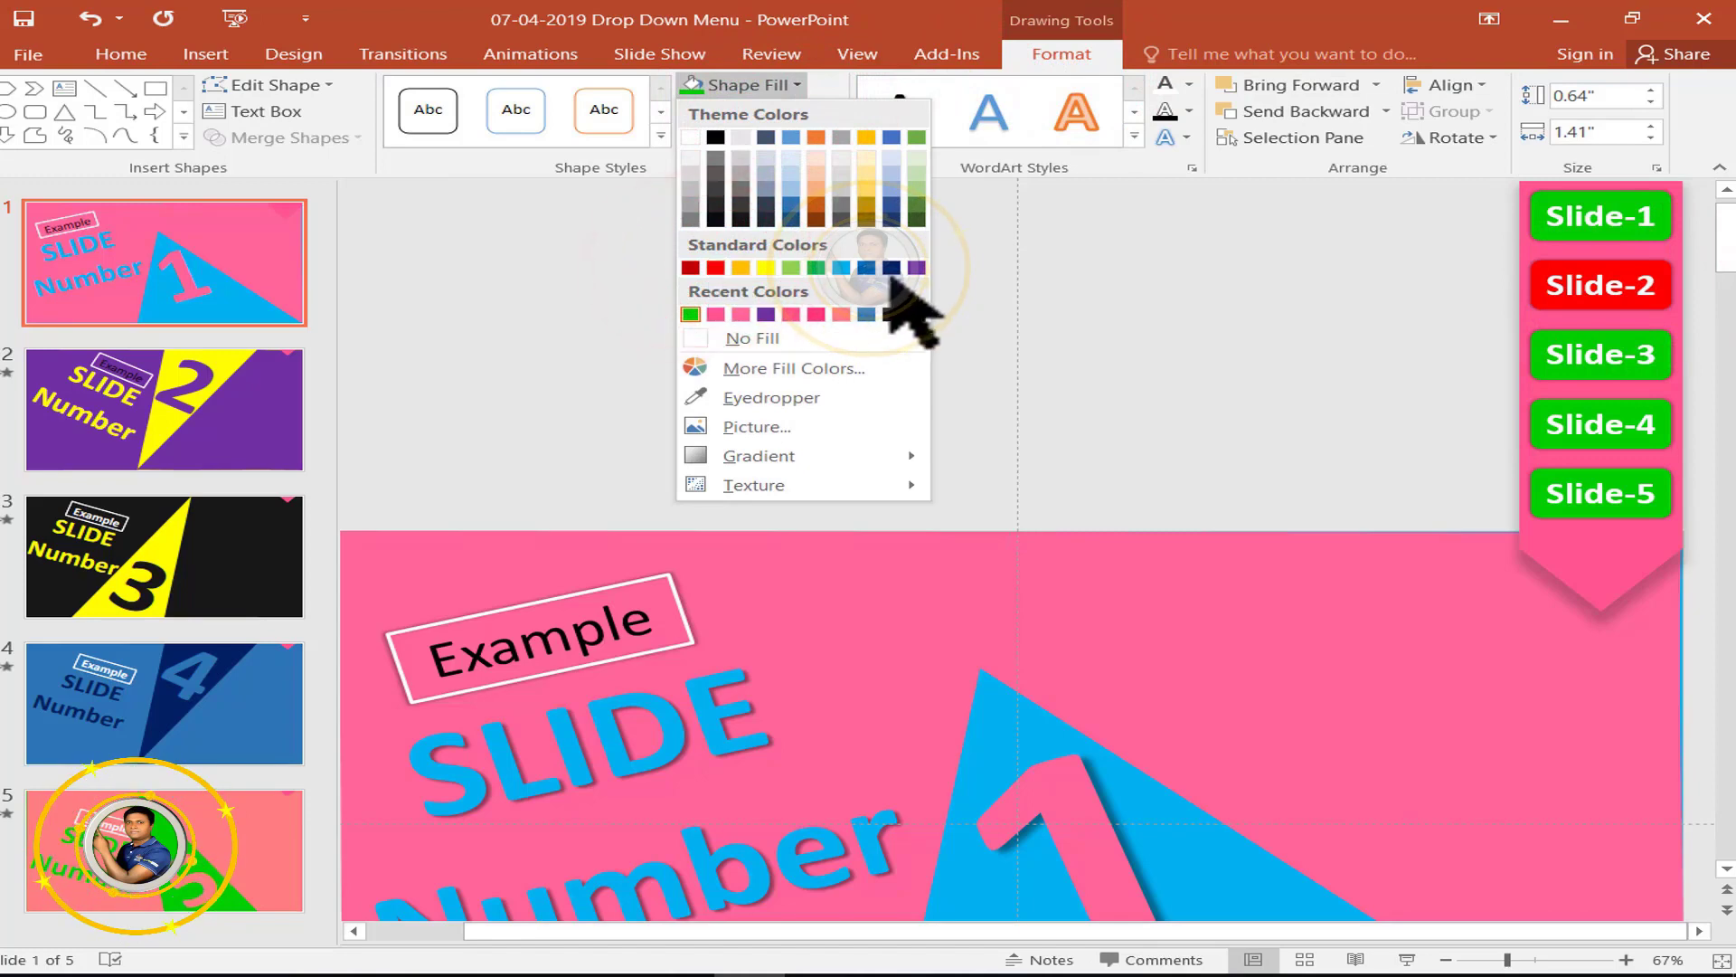
left_click(892, 266)
left_click(1592, 353)
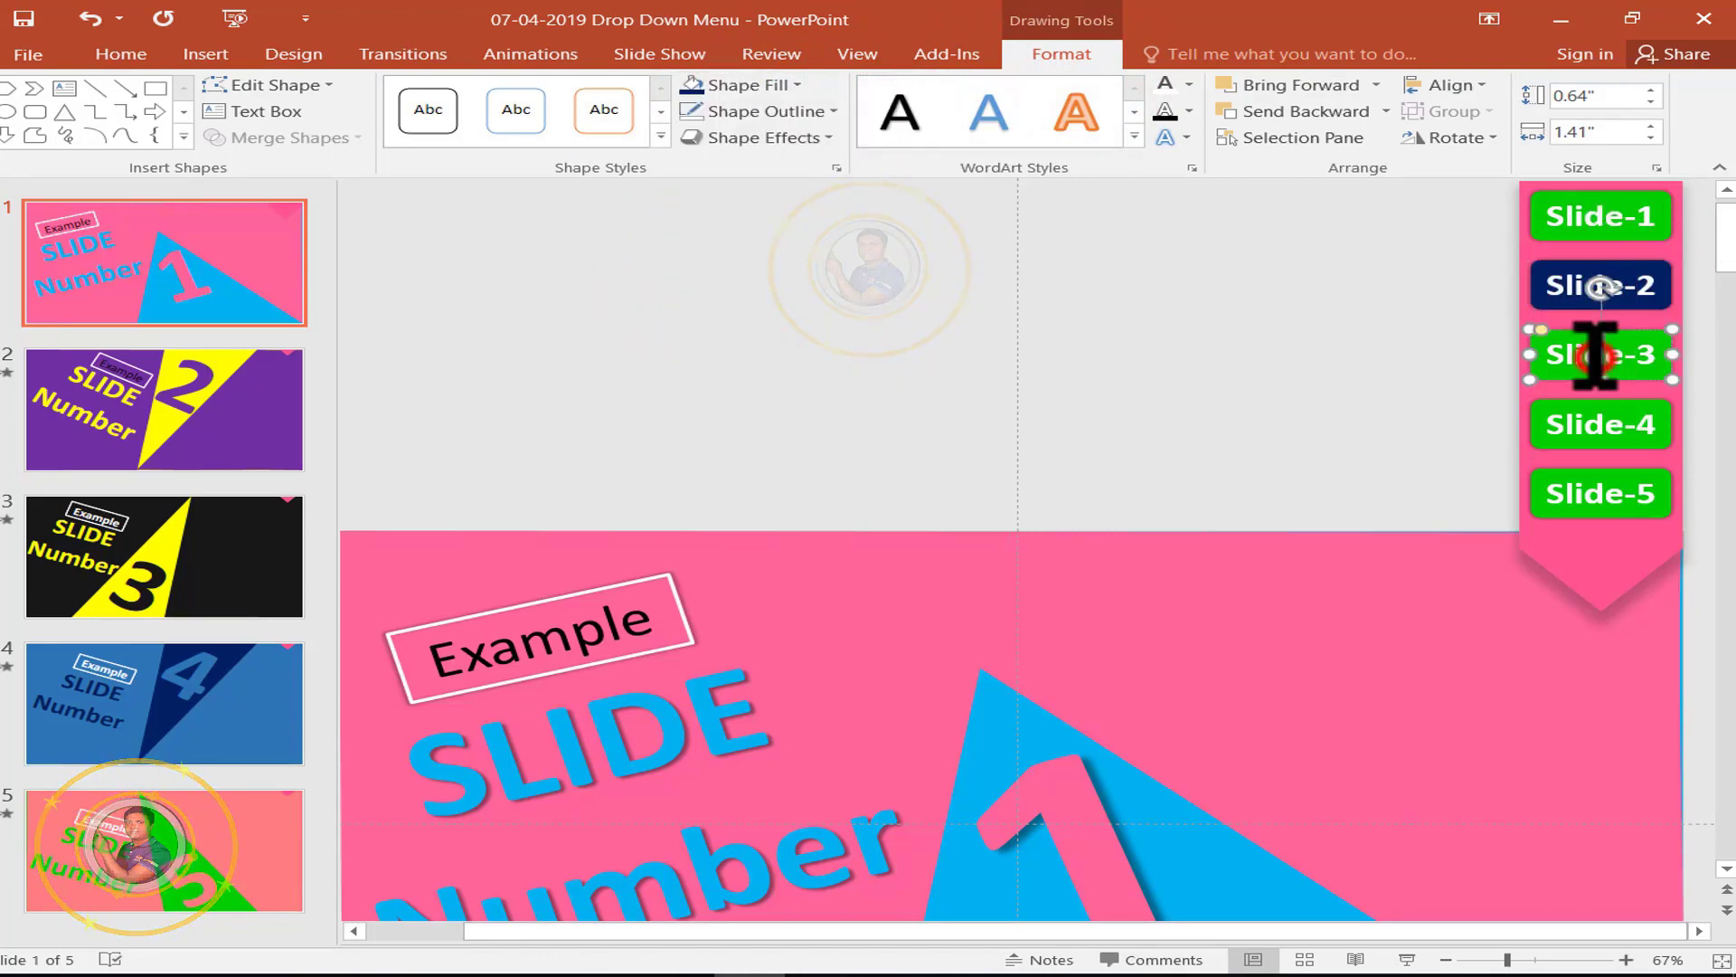
left_click(796, 85)
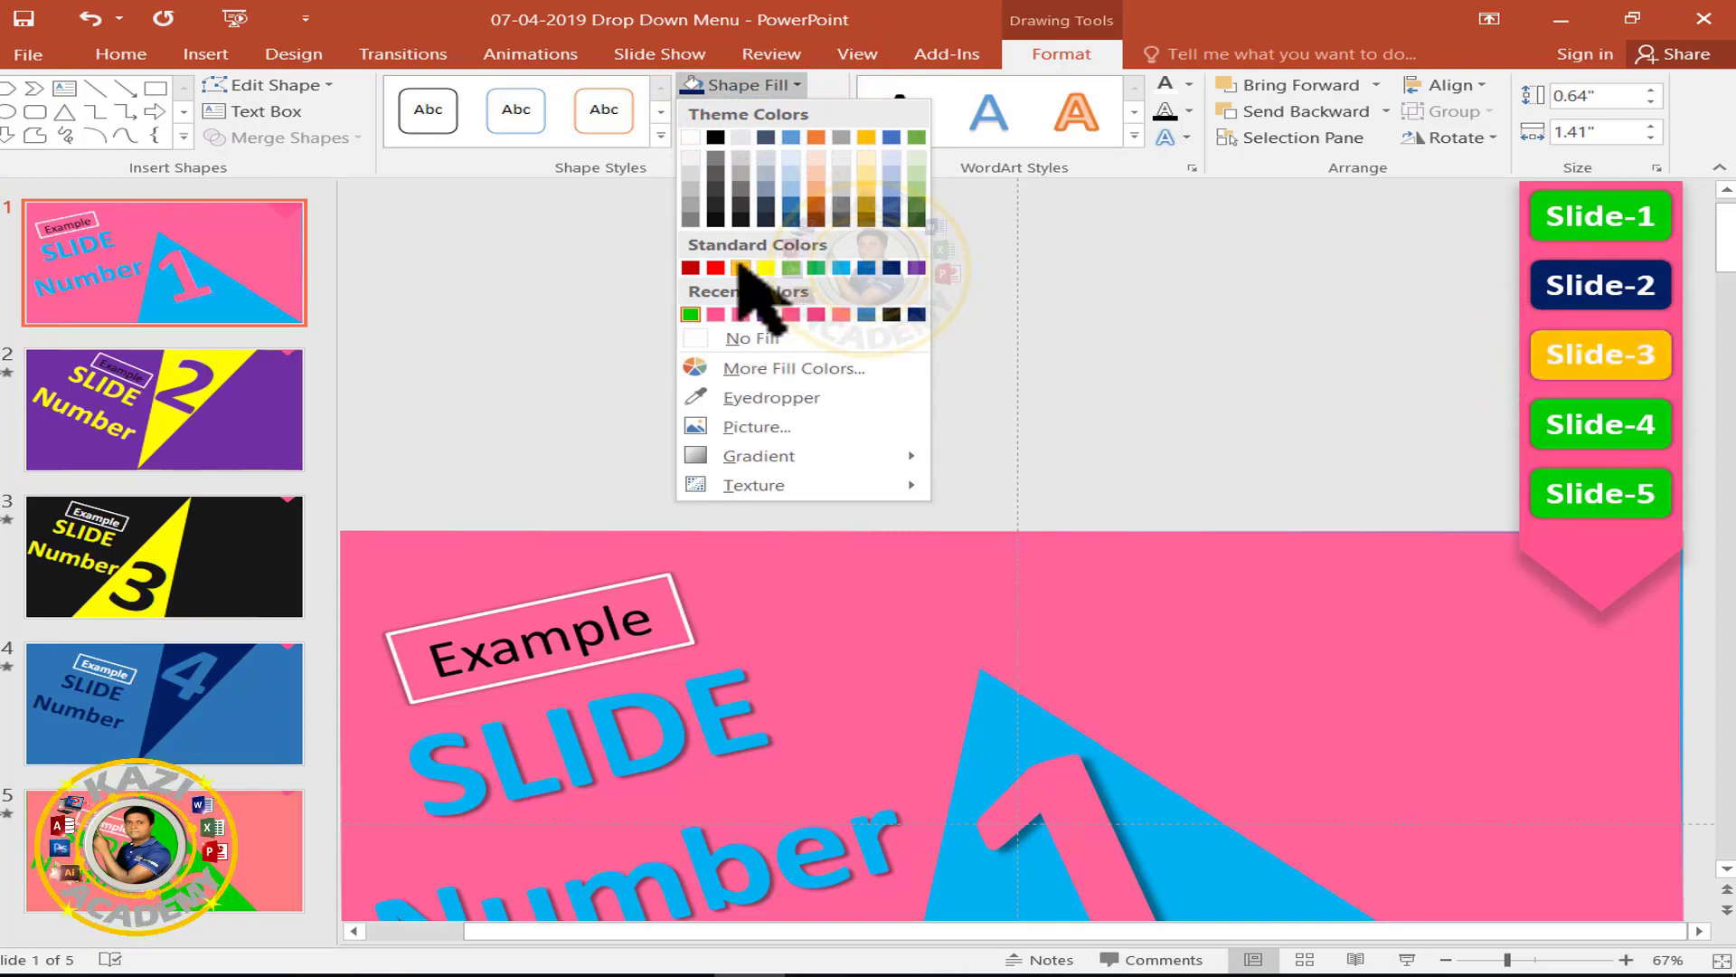
left_click(741, 266)
Fill the Slide-4 button pink via More Fill Colors.
left_click(1596, 418)
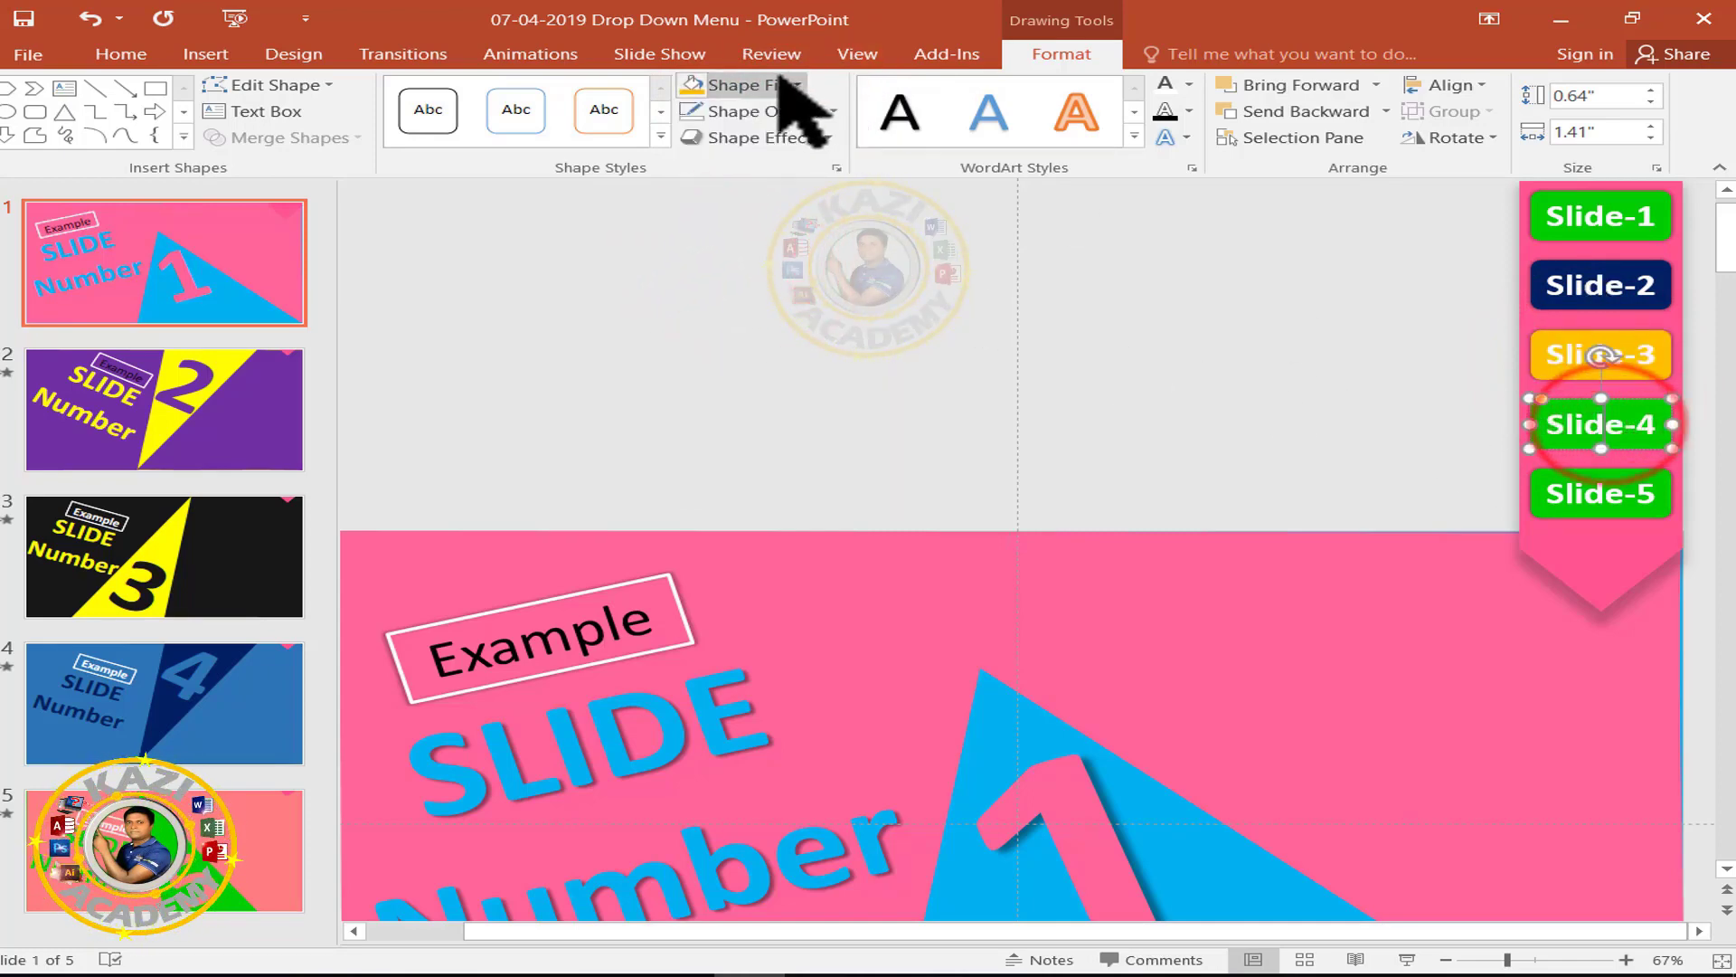
left_click(783, 81)
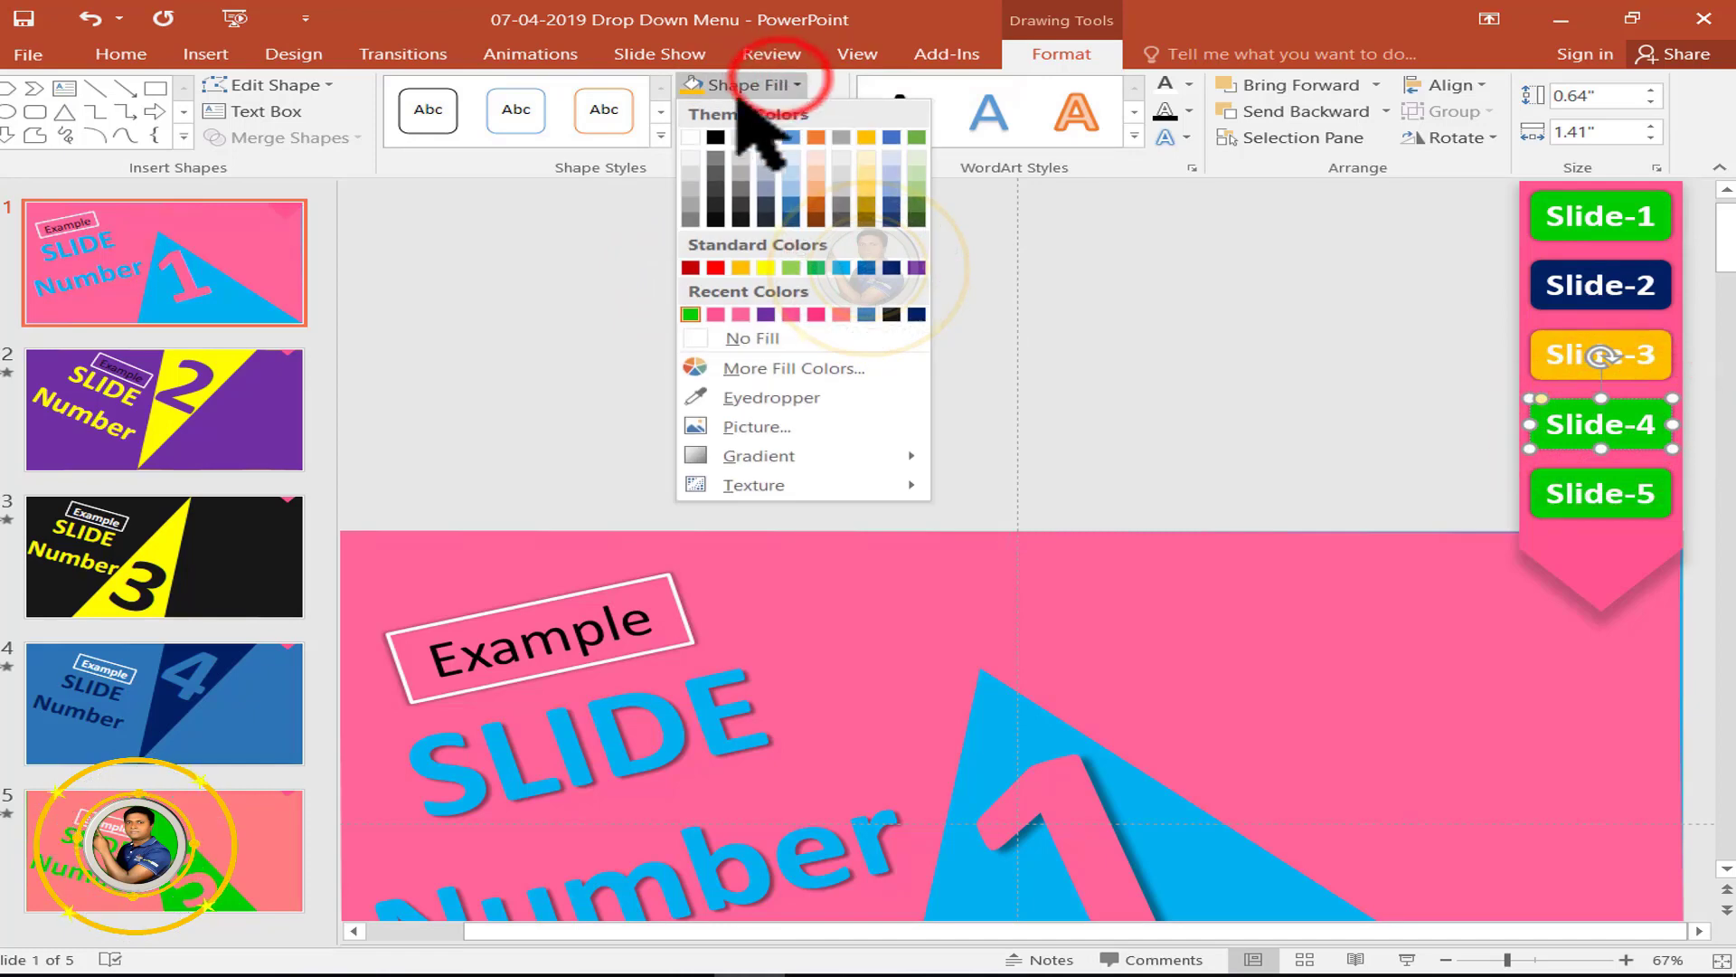
left_click(750, 371)
mouse_move(1474, 217)
left_mouse_down()
mouse_move(1051, 246)
mouse_move(668, 211)
left_mouse_up()
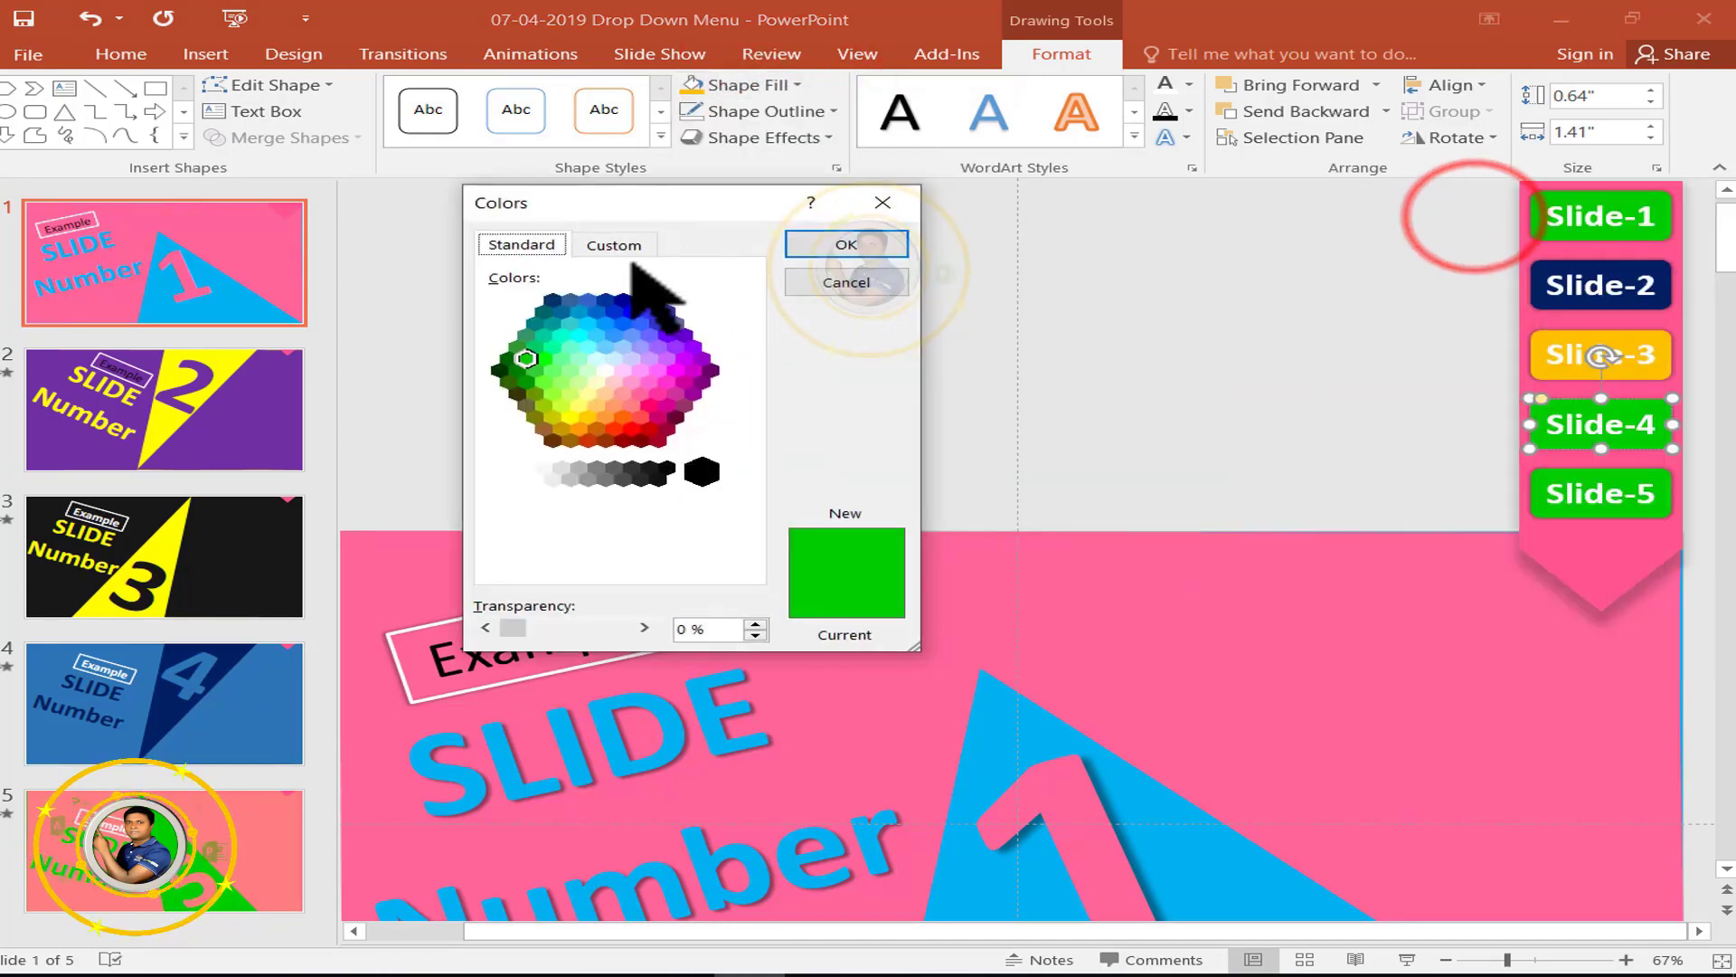
left_click(844, 244)
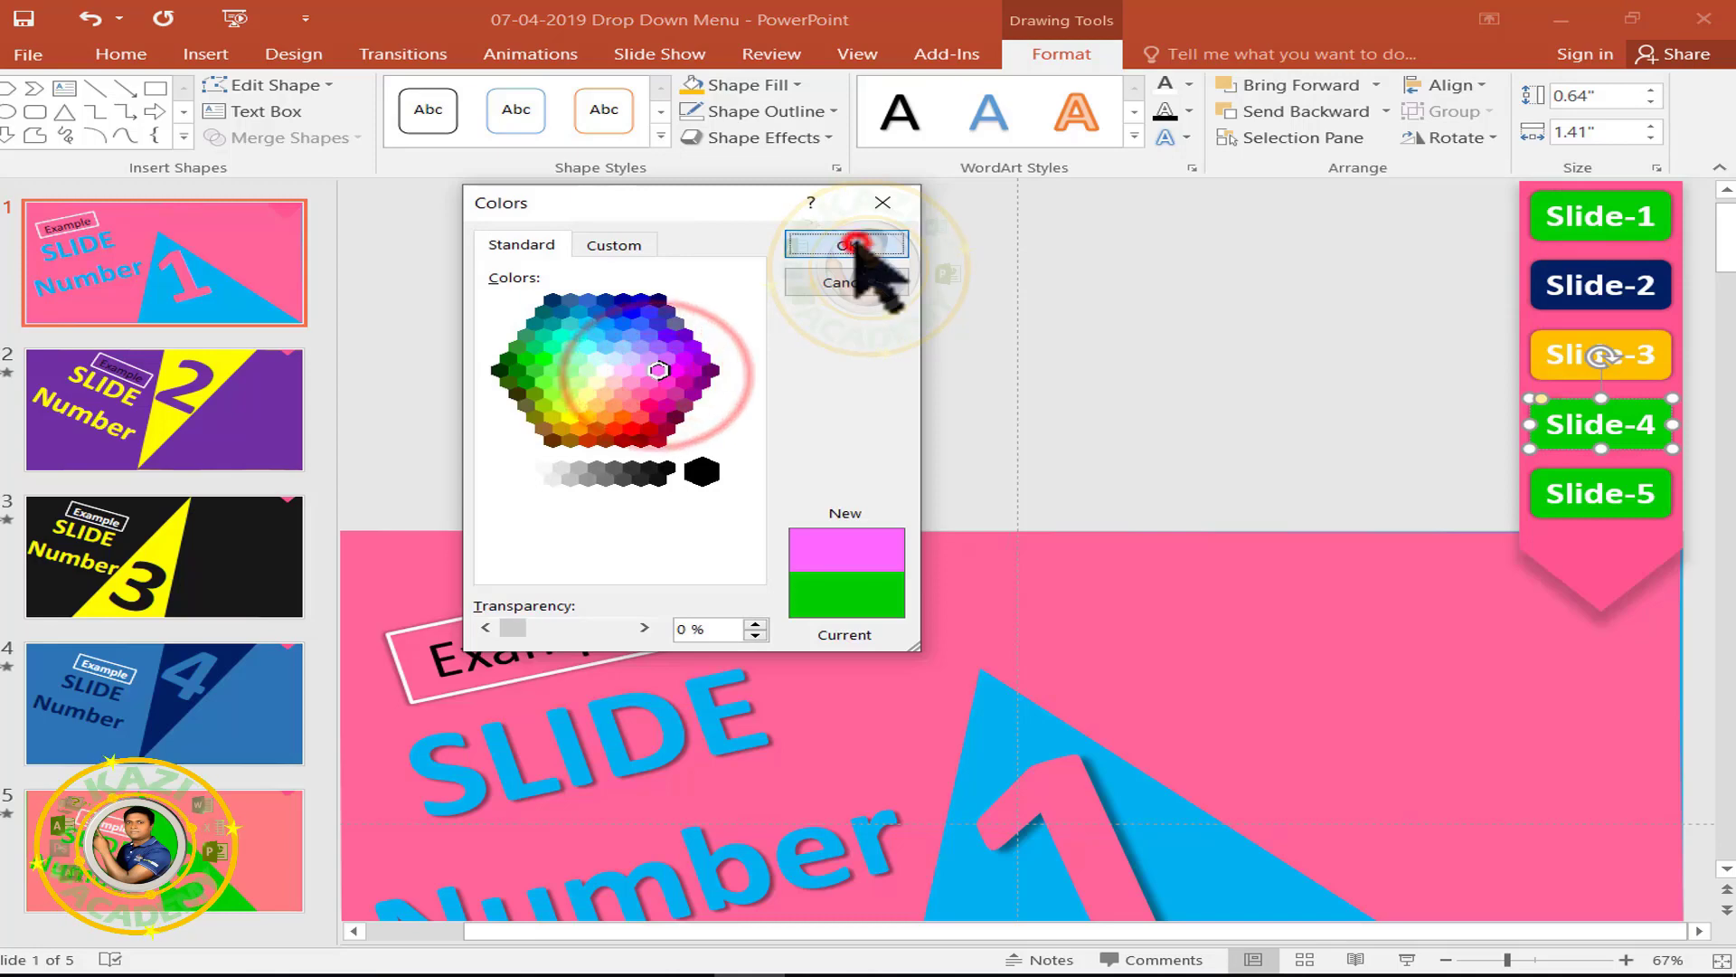
Fill the Slide-5 button white and make its label text black.
left_click(1587, 493)
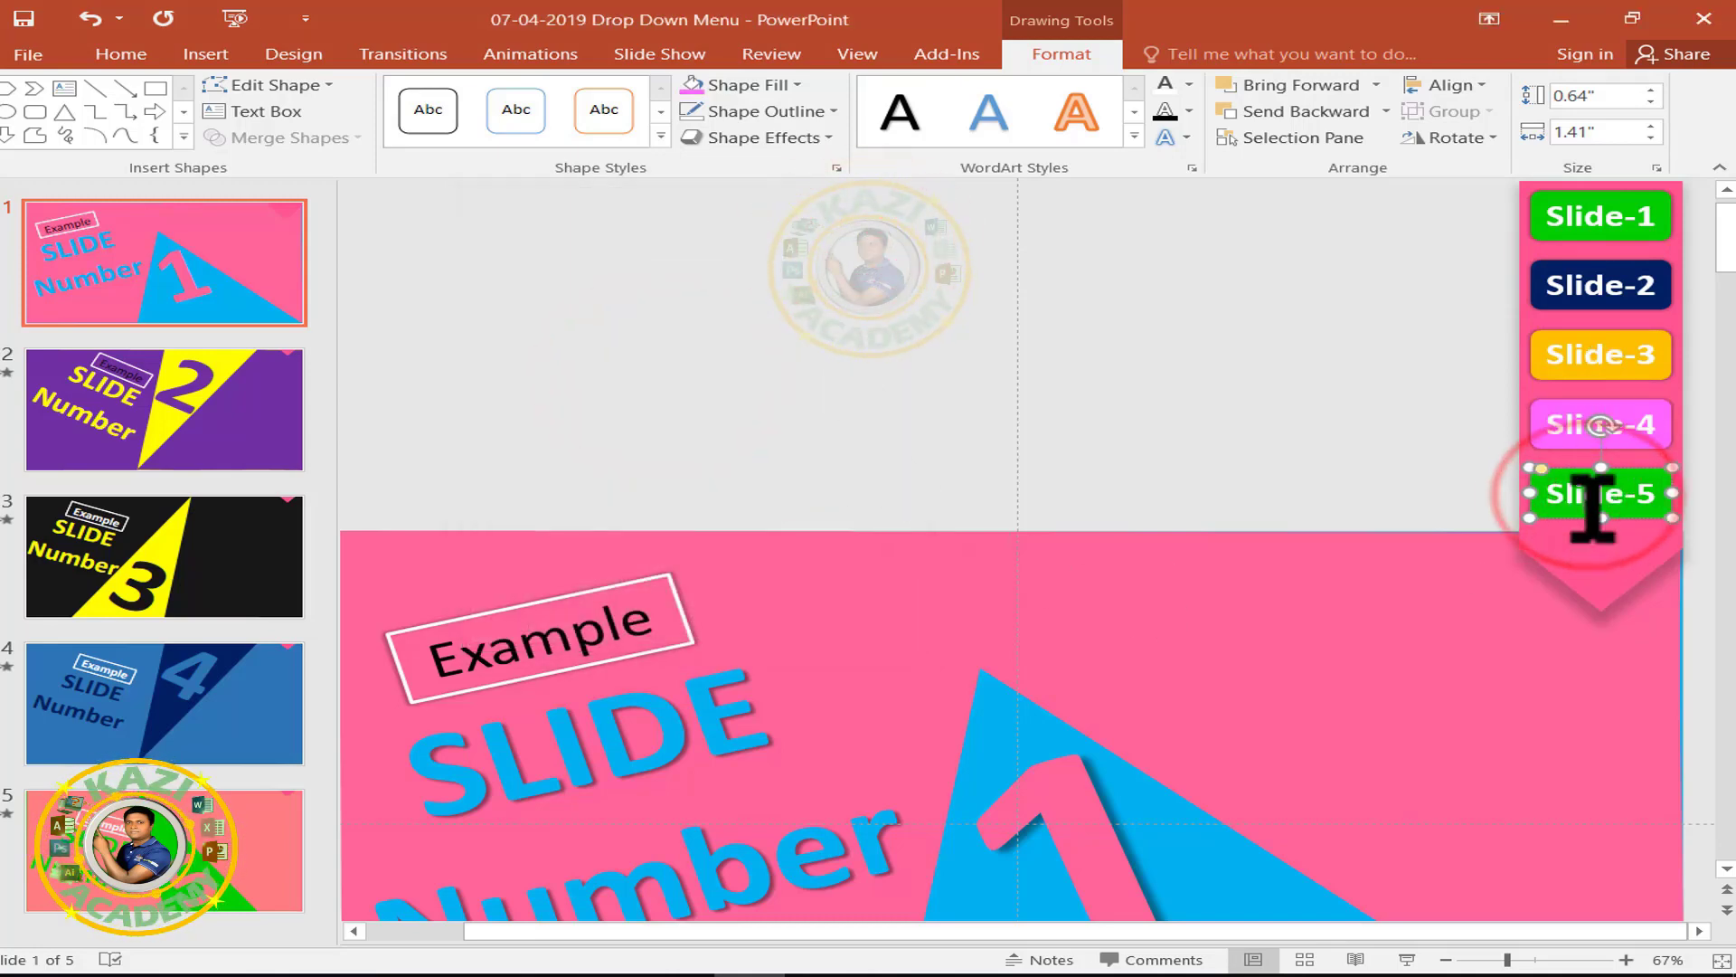
left_click(796, 84)
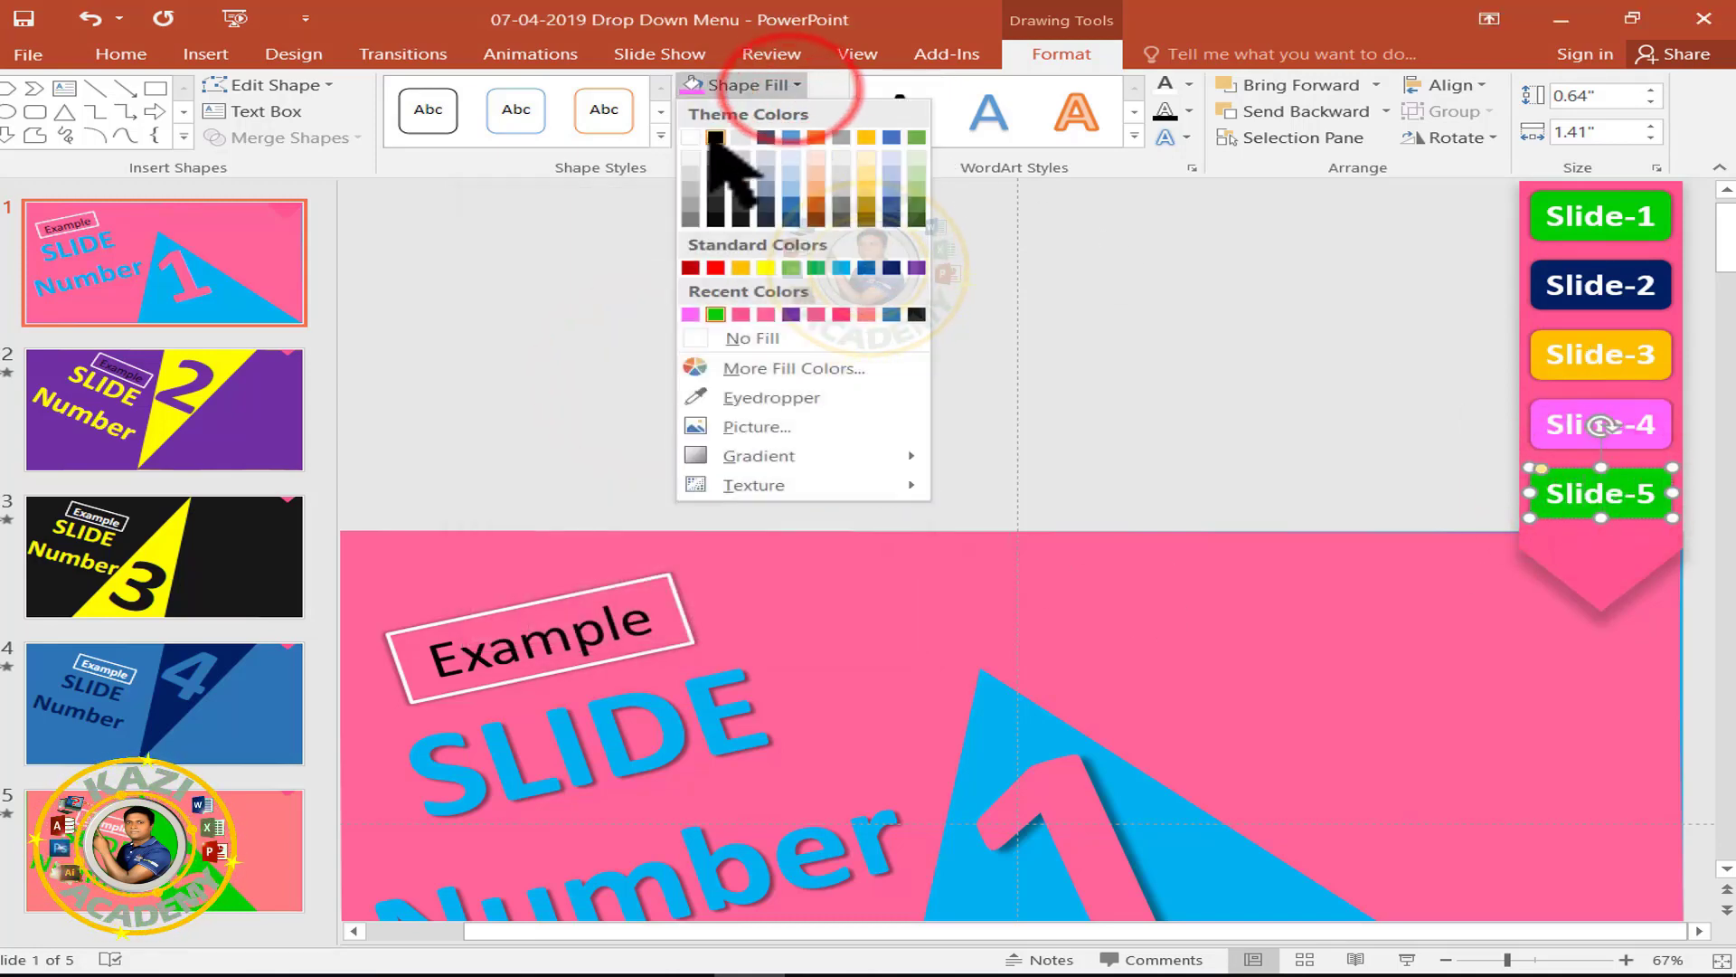
left_click(702, 156)
left_click(1635, 488)
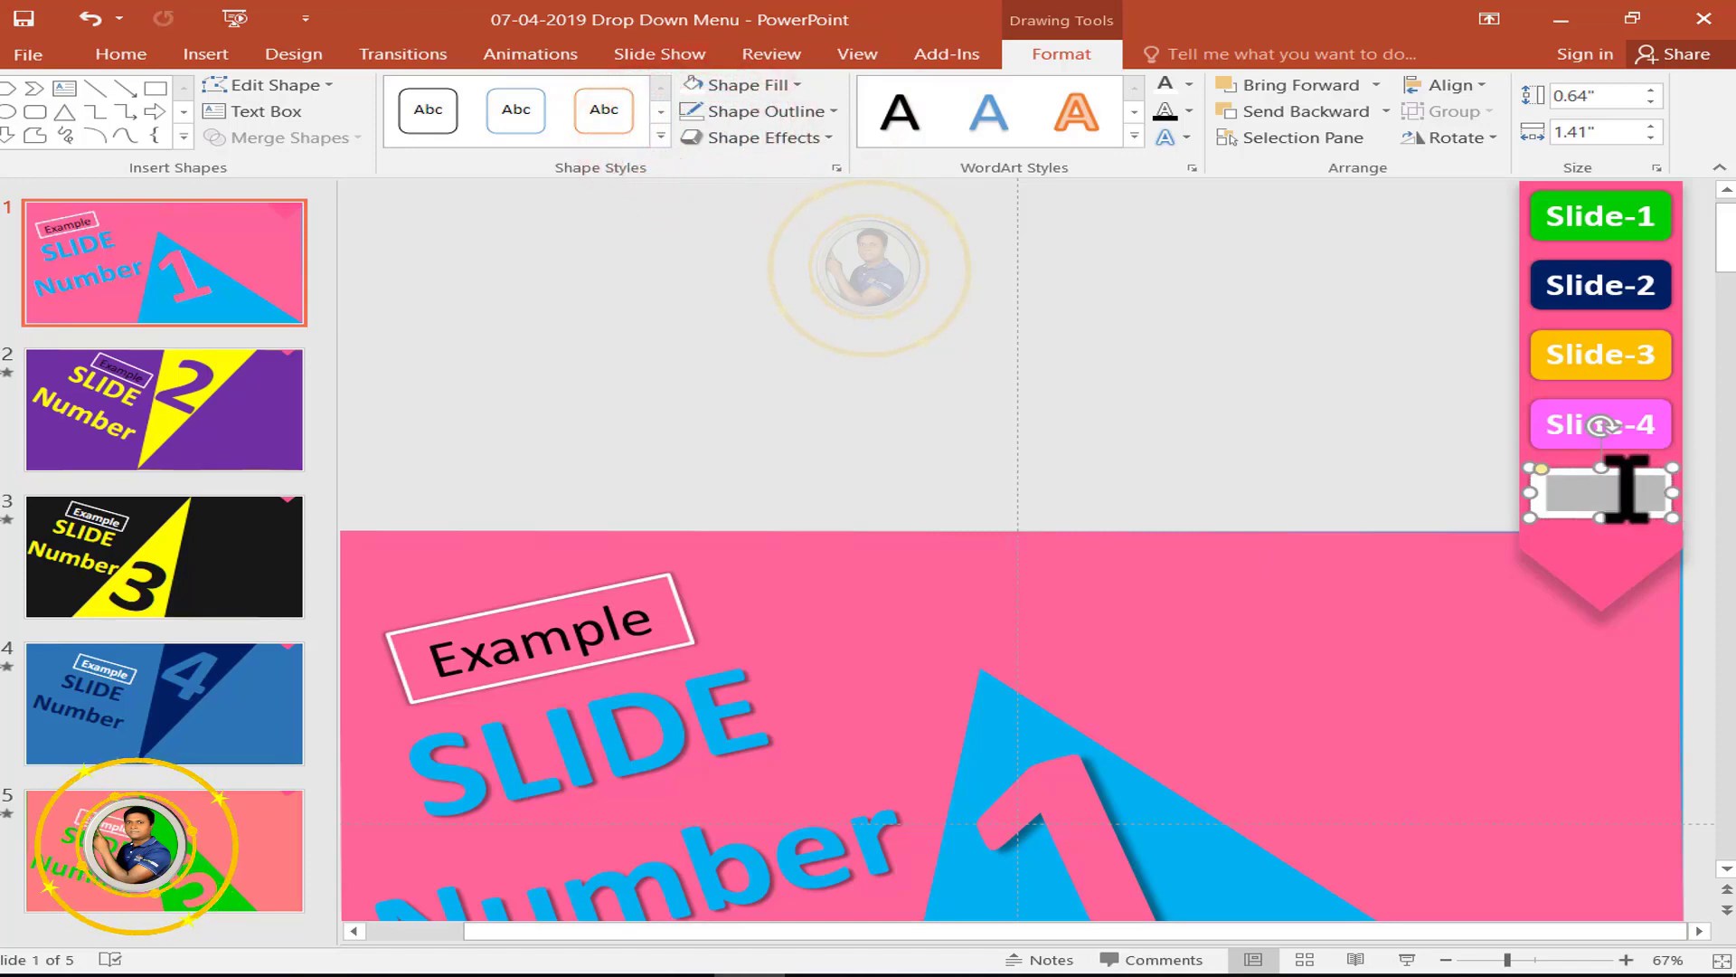
left_click(1190, 85)
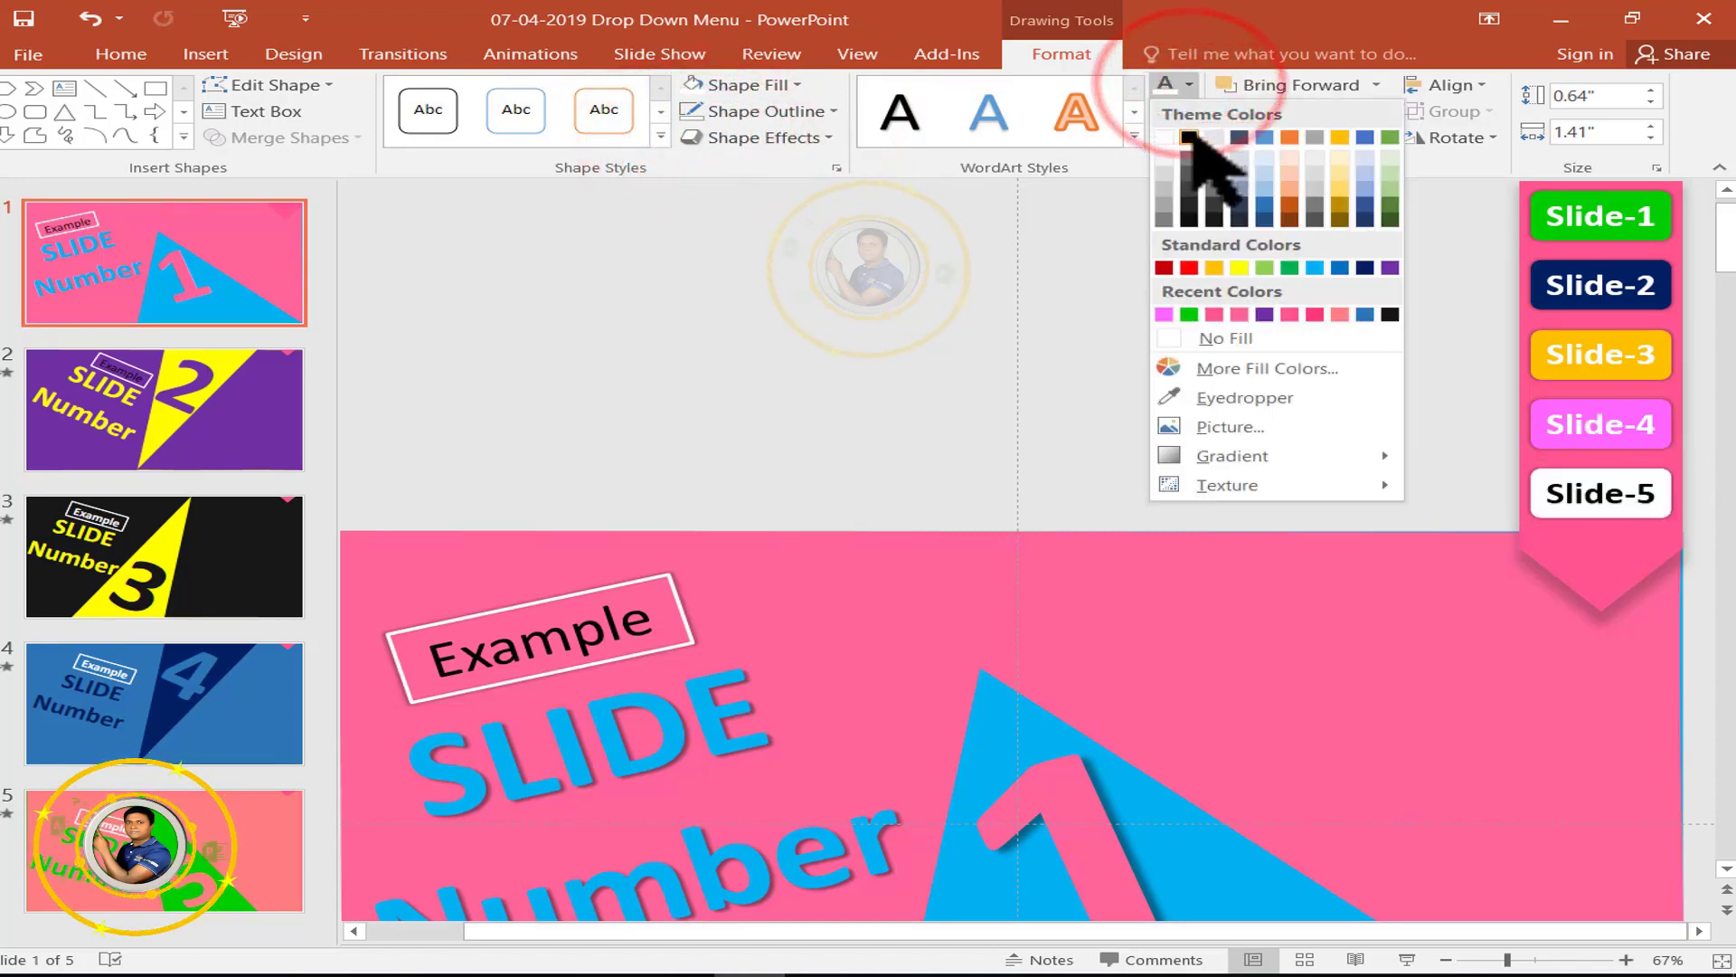
left_click(1190, 135)
left_click(1639, 418)
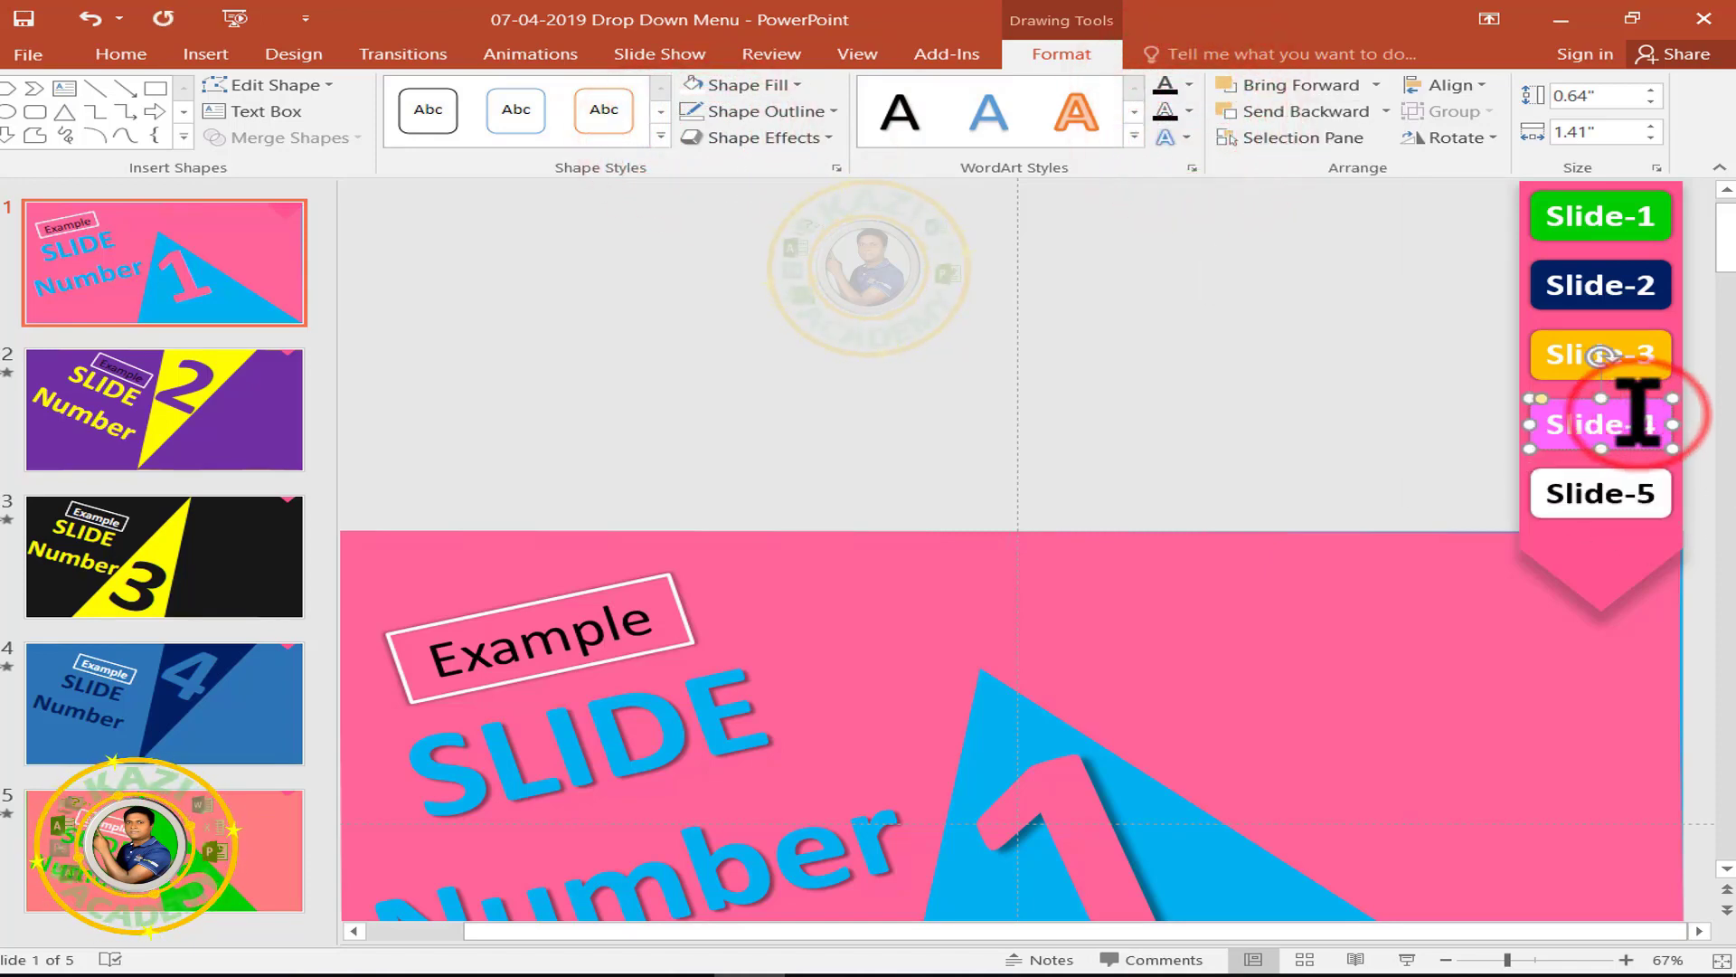
left_click(1292, 356)
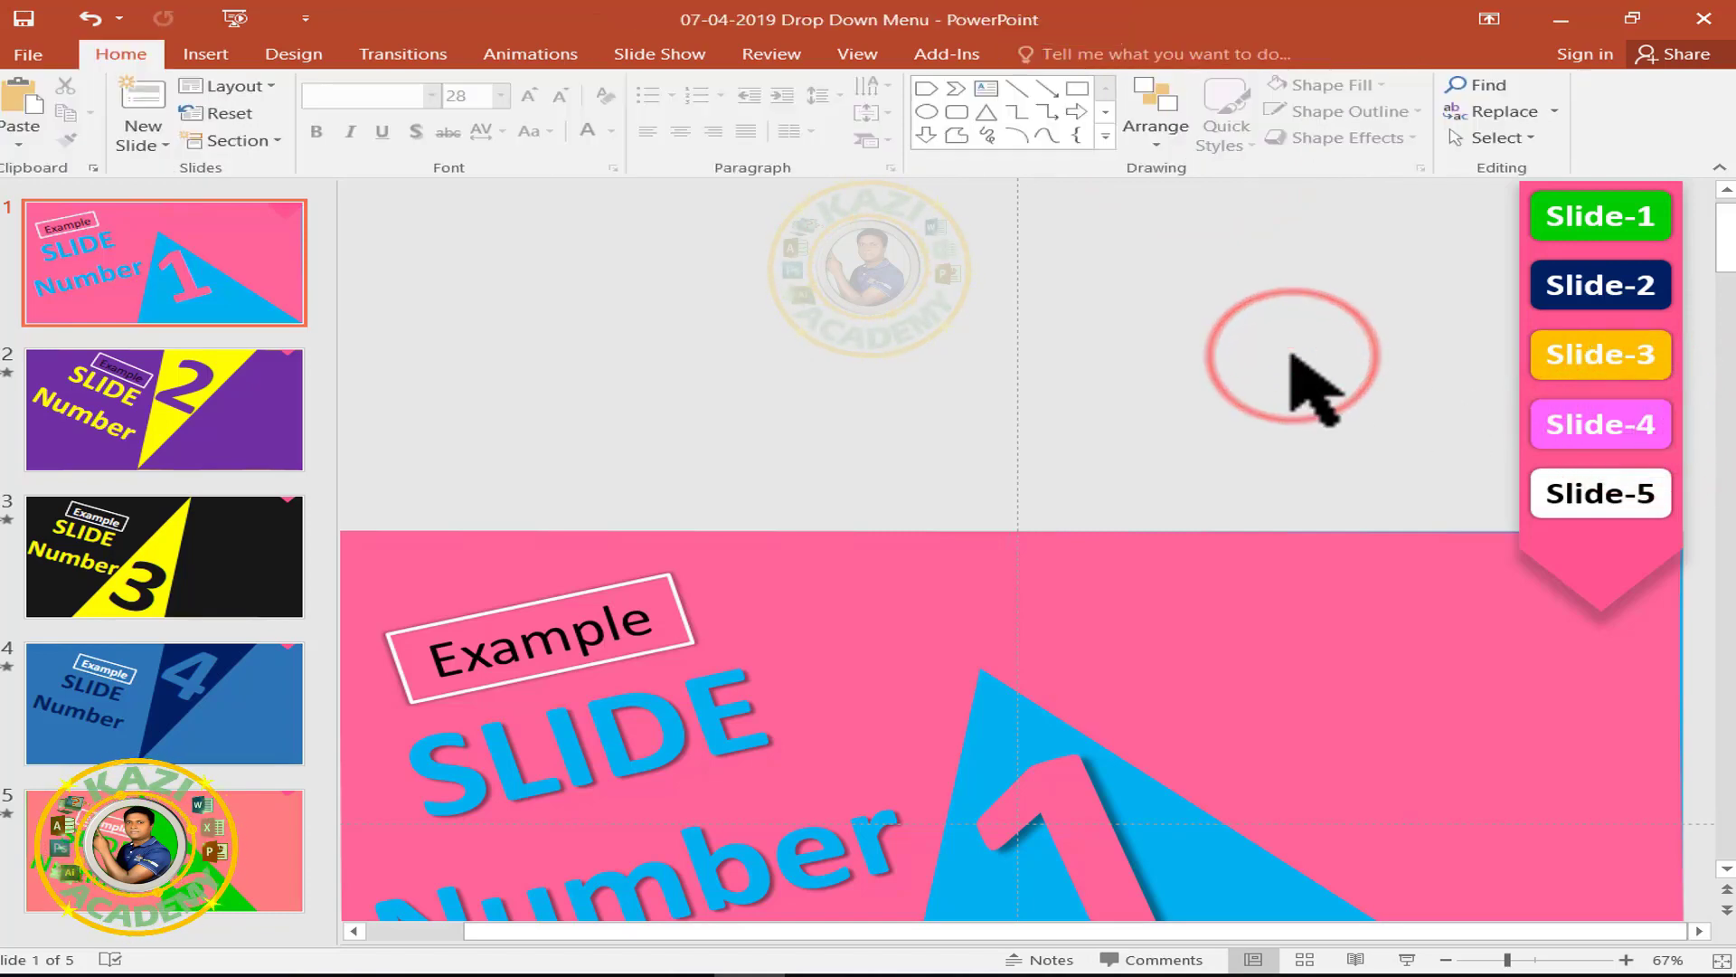
Hyperlink the Slide-1 button to slide 1 in this document.
scroll(1501, 249, "up", 4, "ctrl")
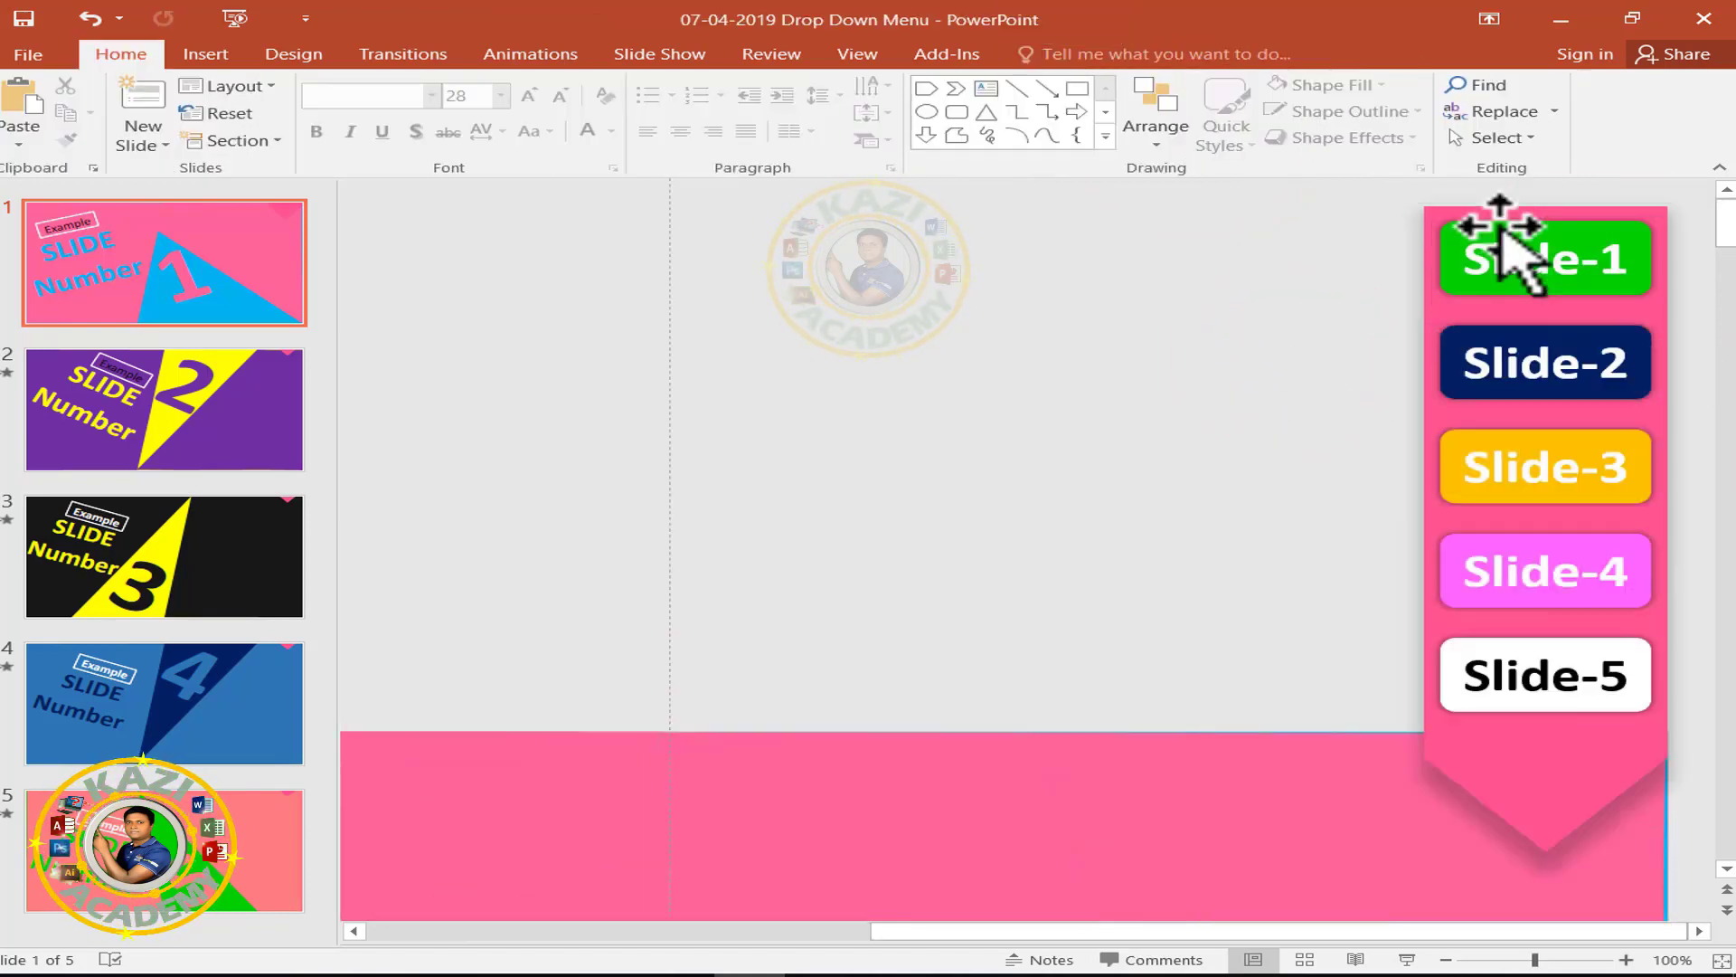
left_click(1501, 245)
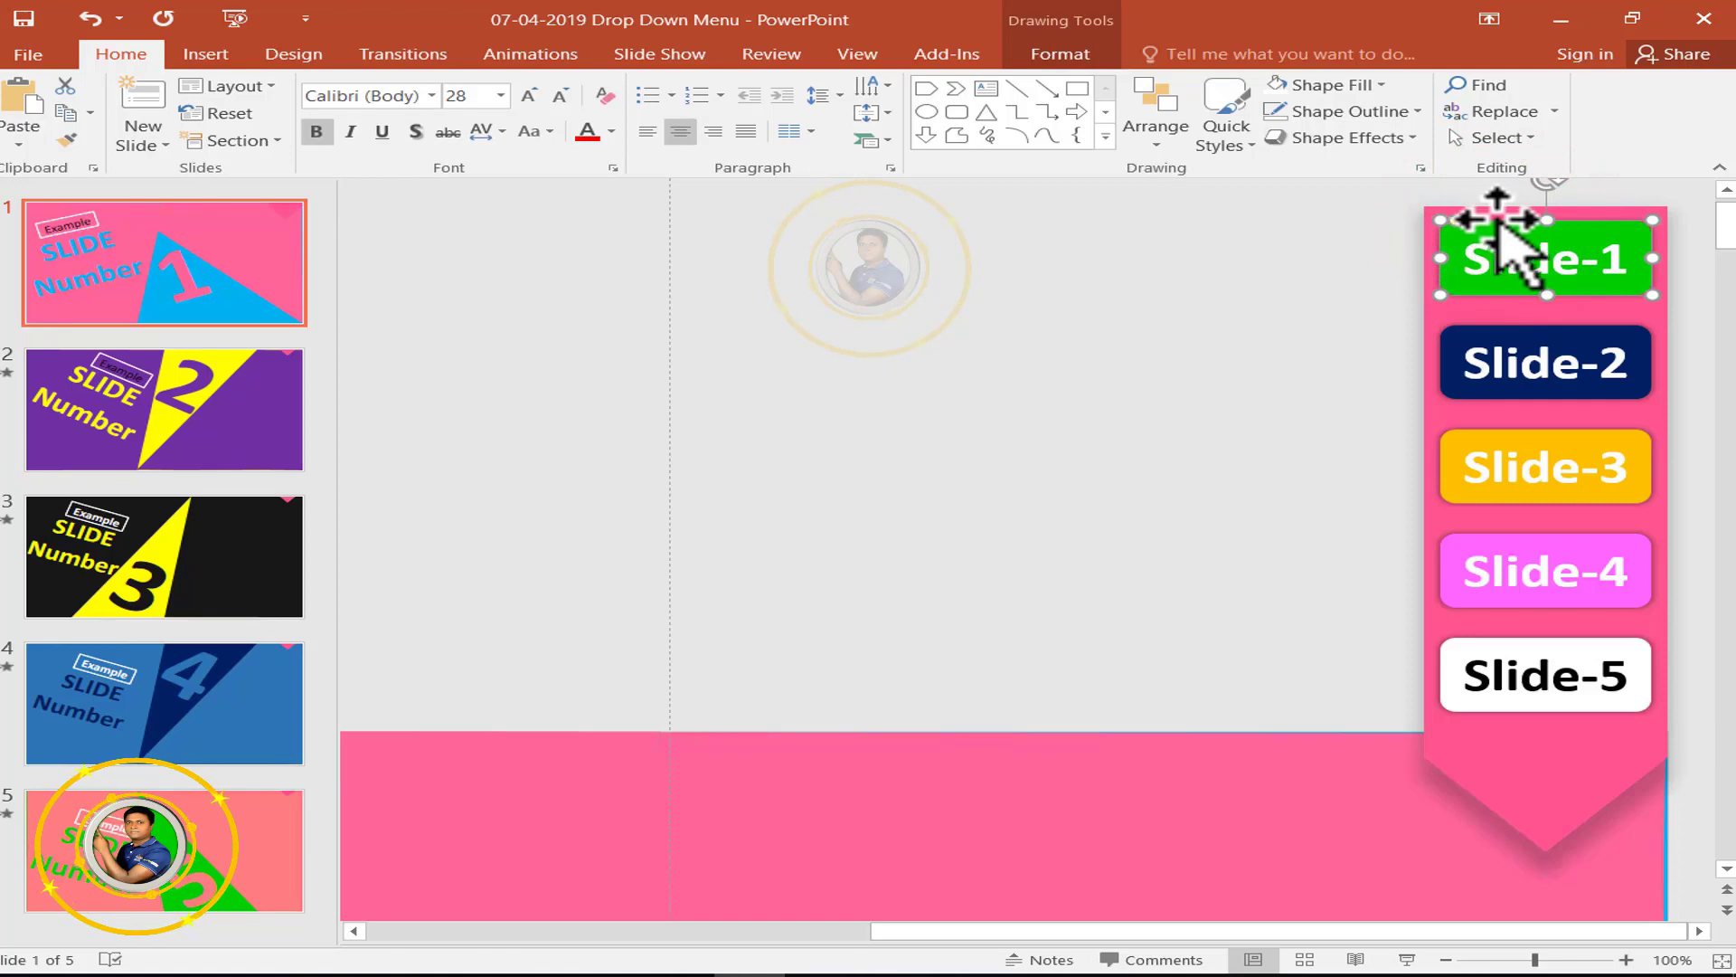
right_click(1498, 224)
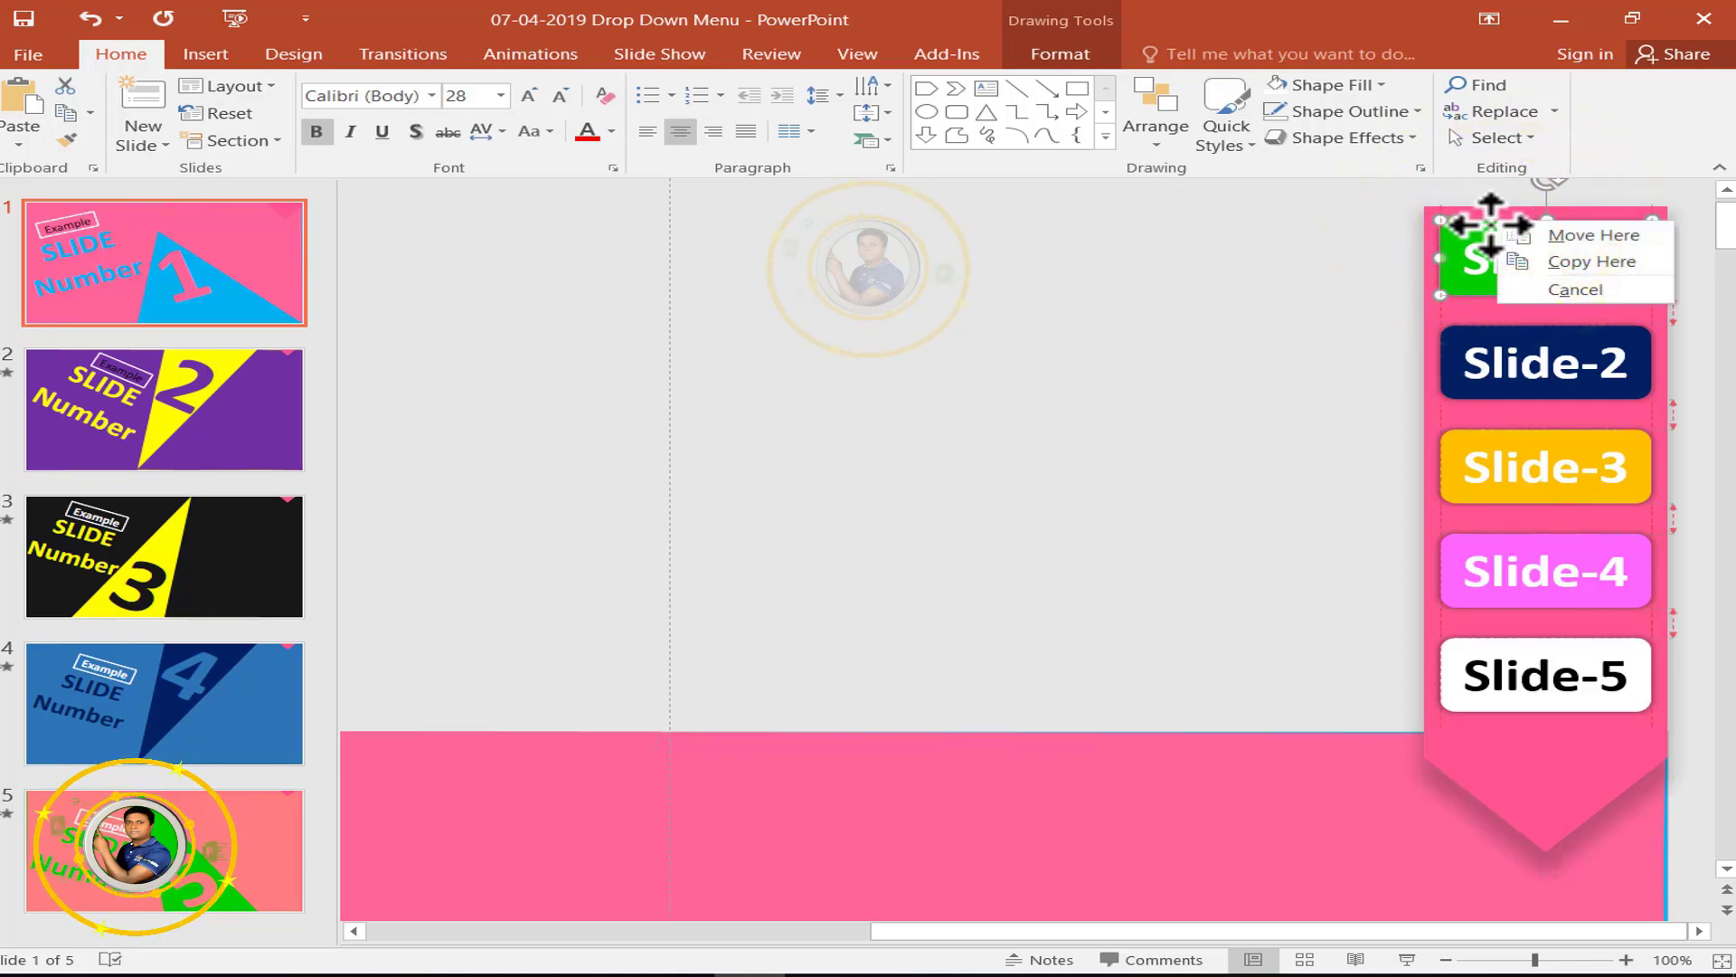
right_click(1490, 225)
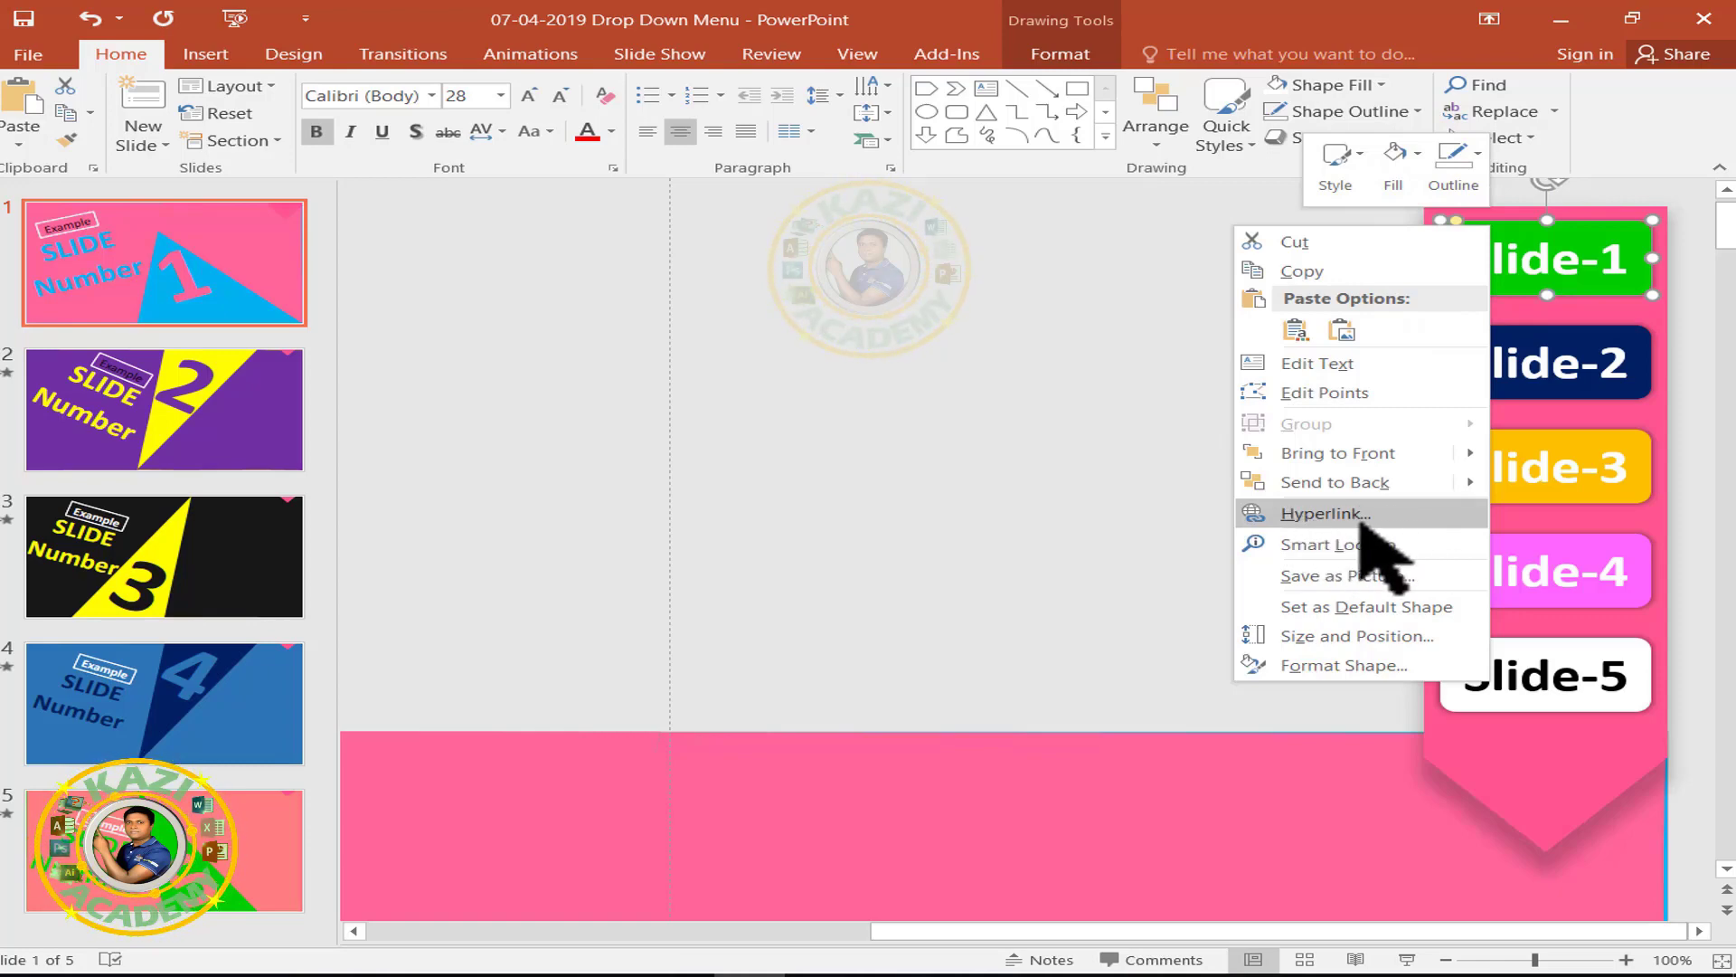
left_click(1365, 512)
mouse_move(1000, 290)
left_mouse_down()
mouse_move(1117, 226)
mouse_move(1115, 245)
left_mouse_up()
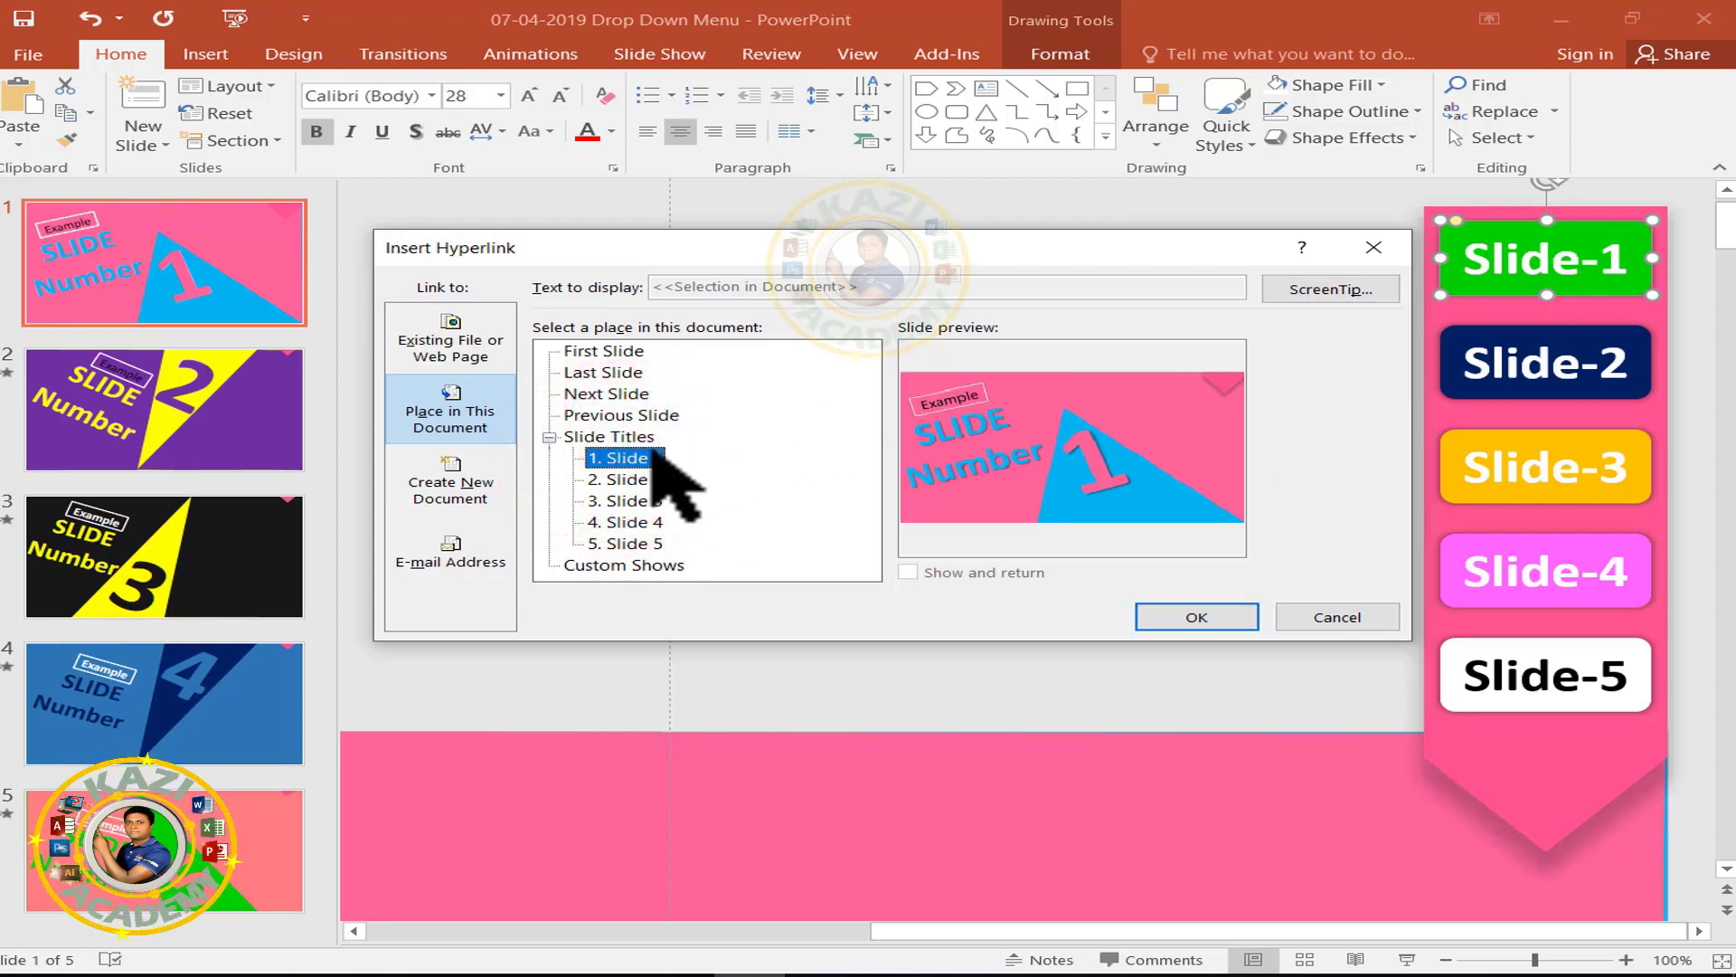
left_click(1195, 617)
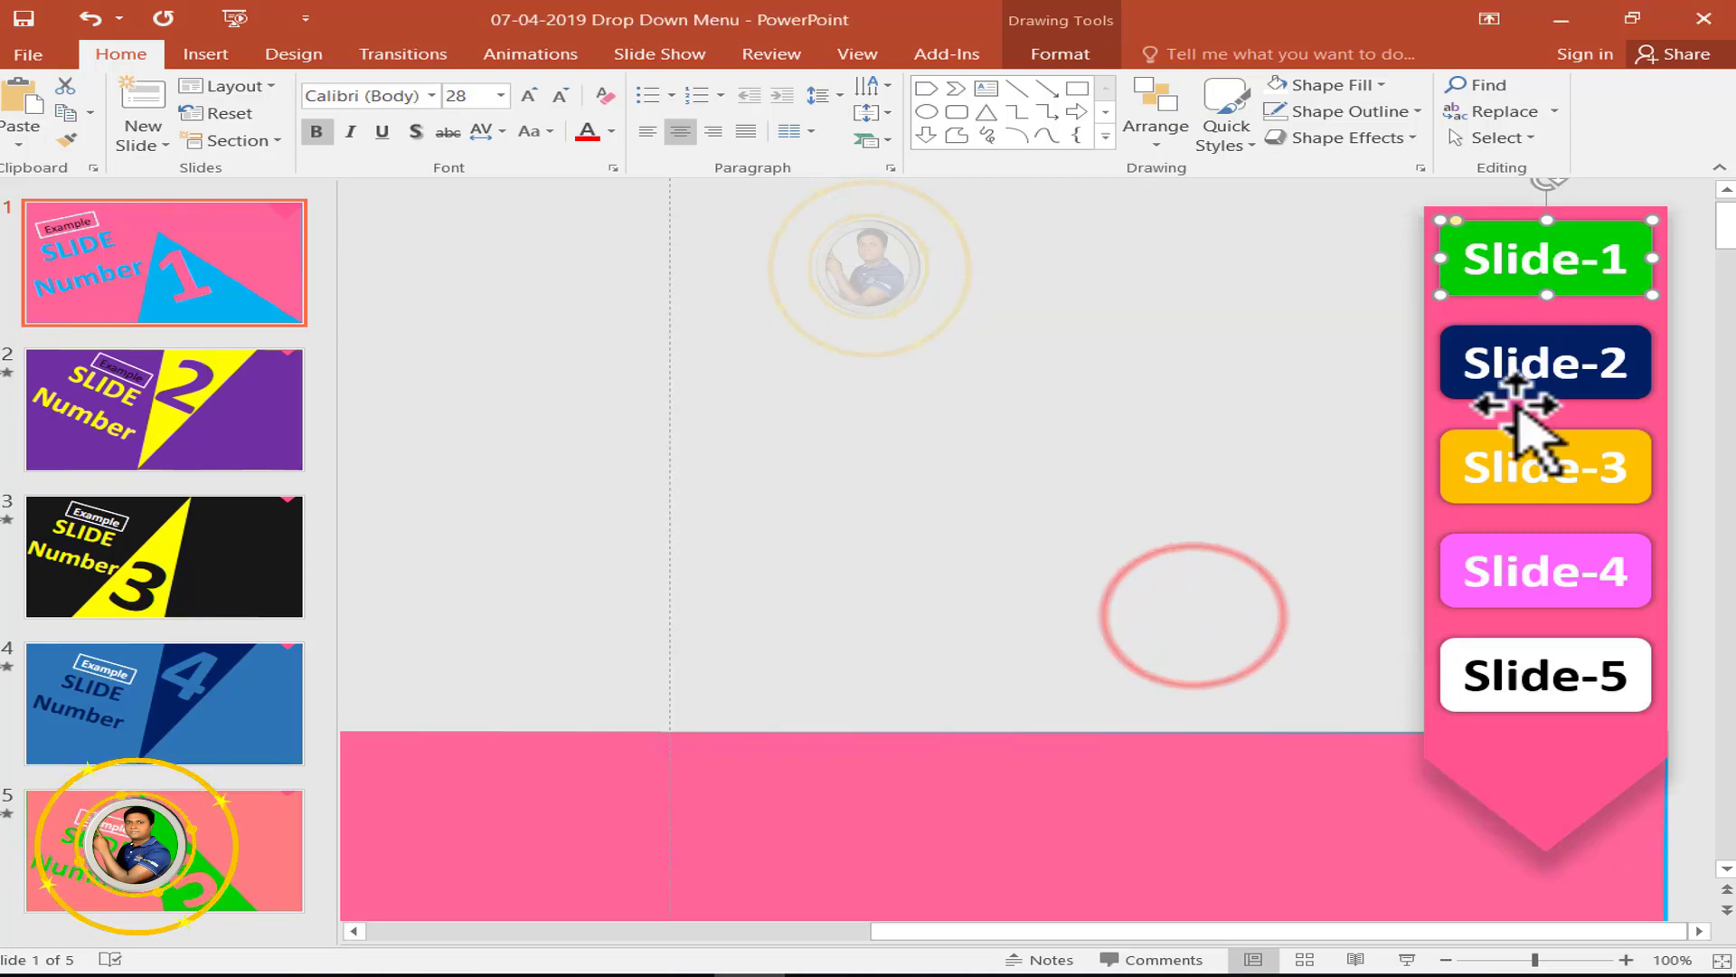
Hyperlink the Slide-2 button to slide 2.
right_click(1488, 333)
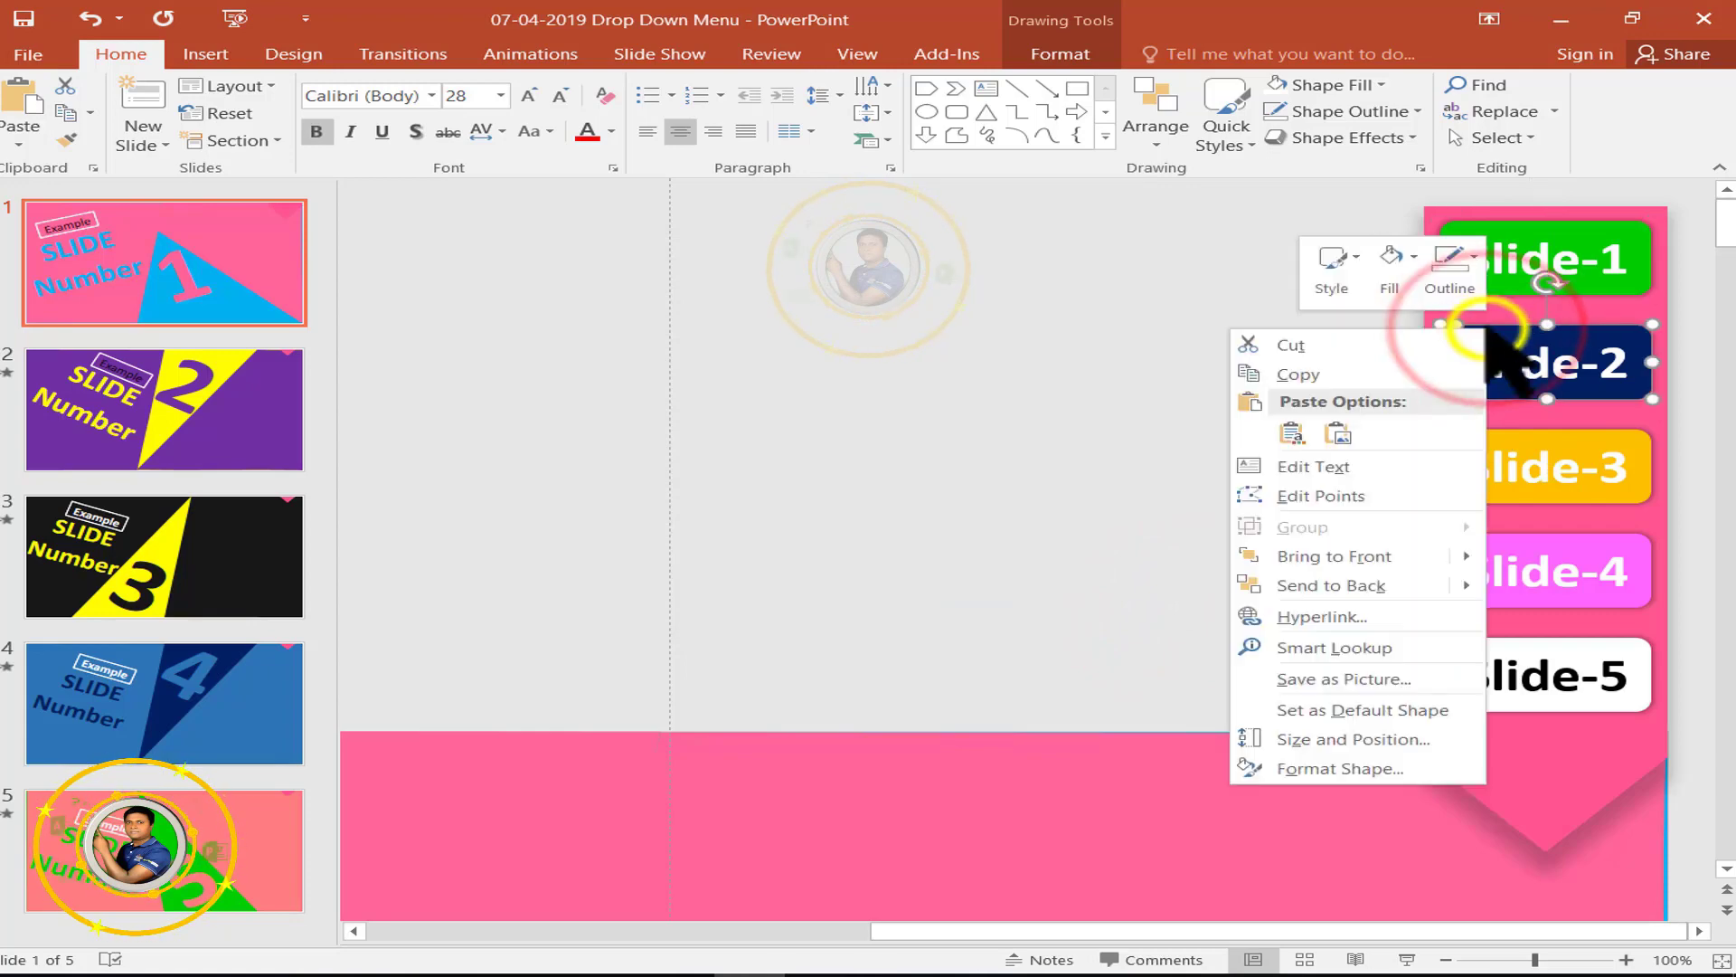
left_click(1340, 618)
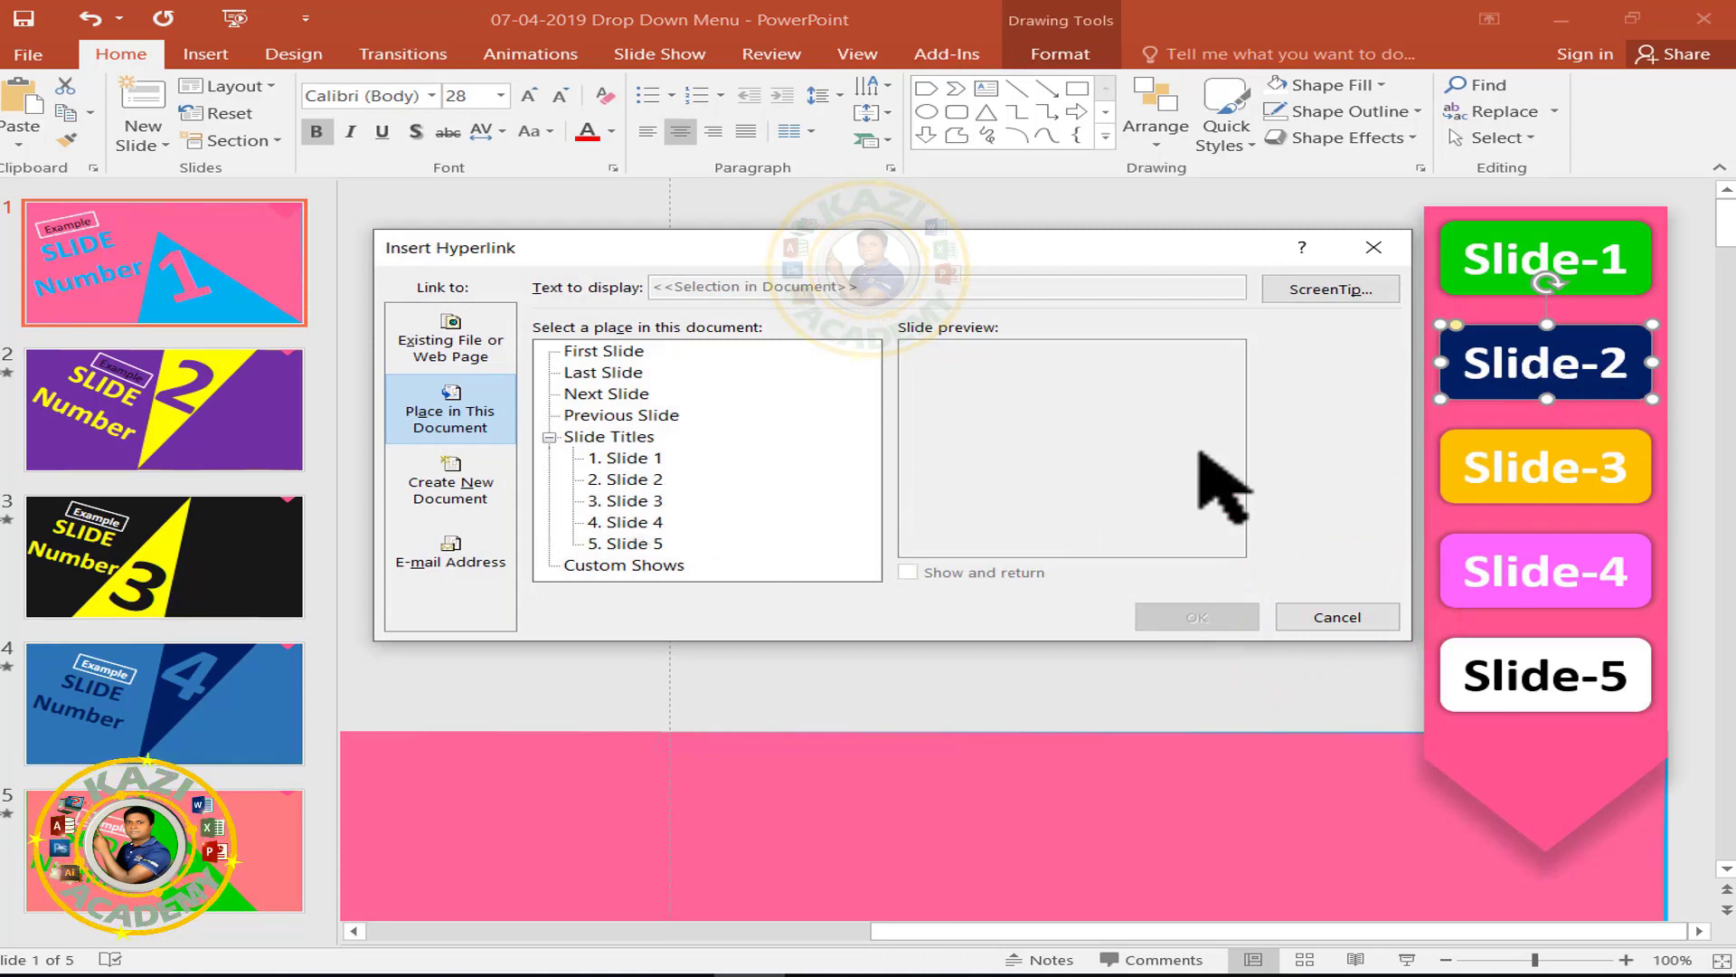
left_click(633, 479)
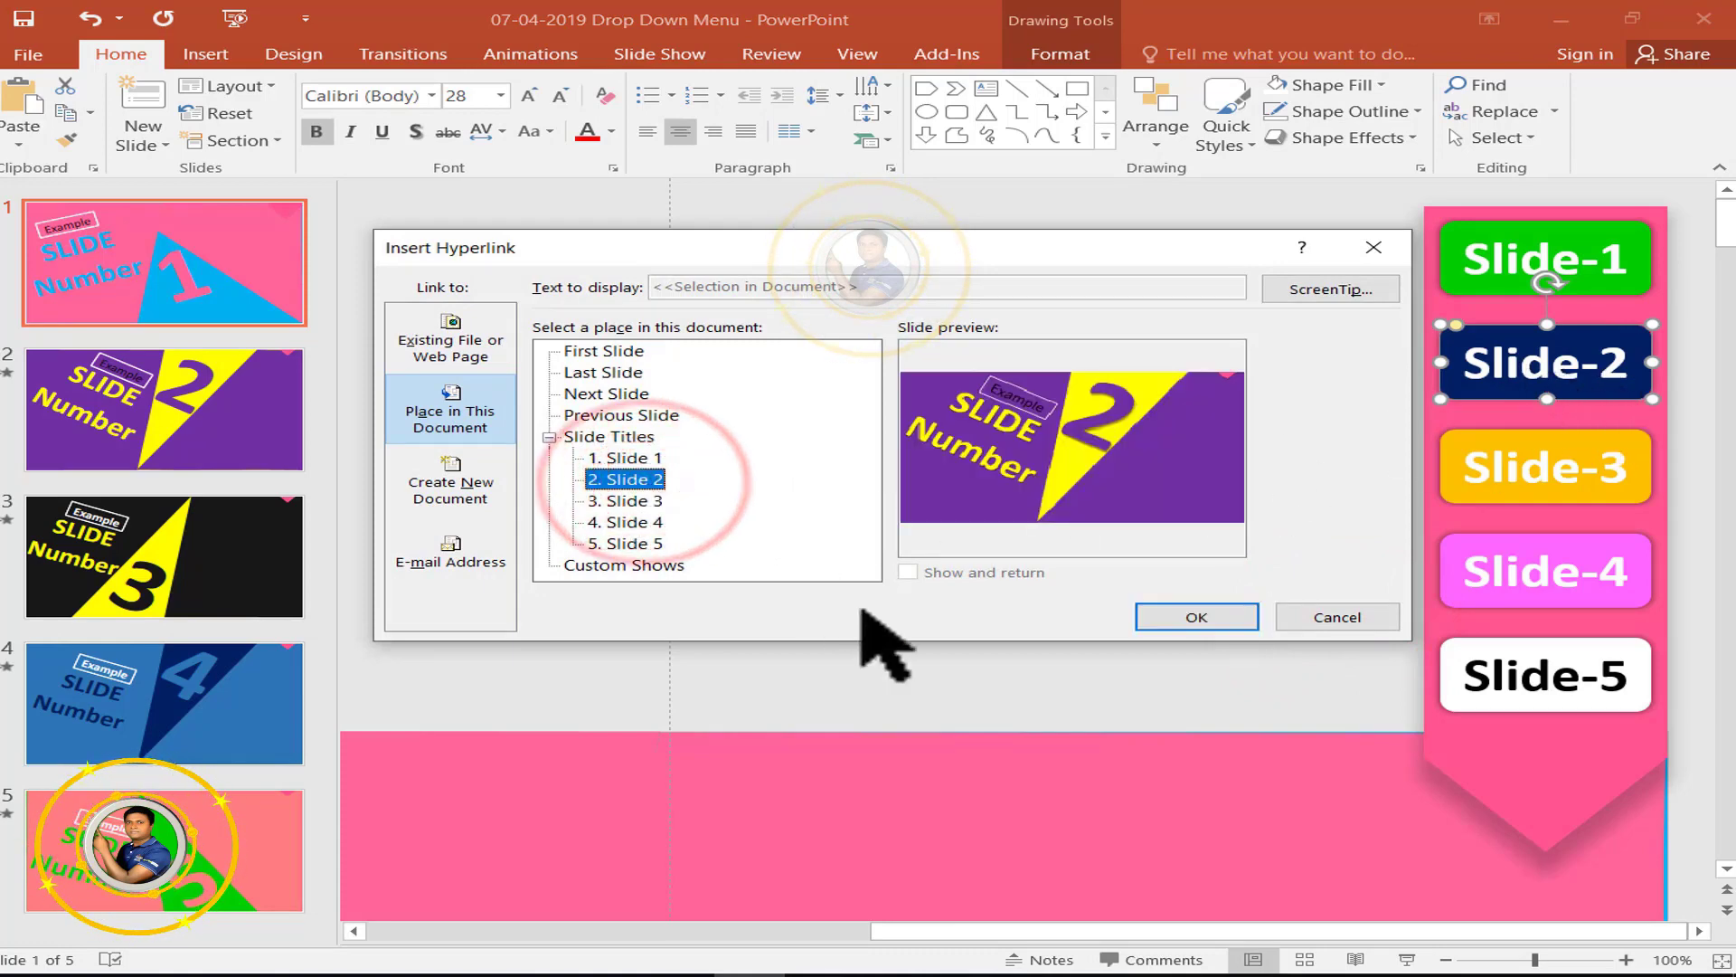
left_click(1197, 615)
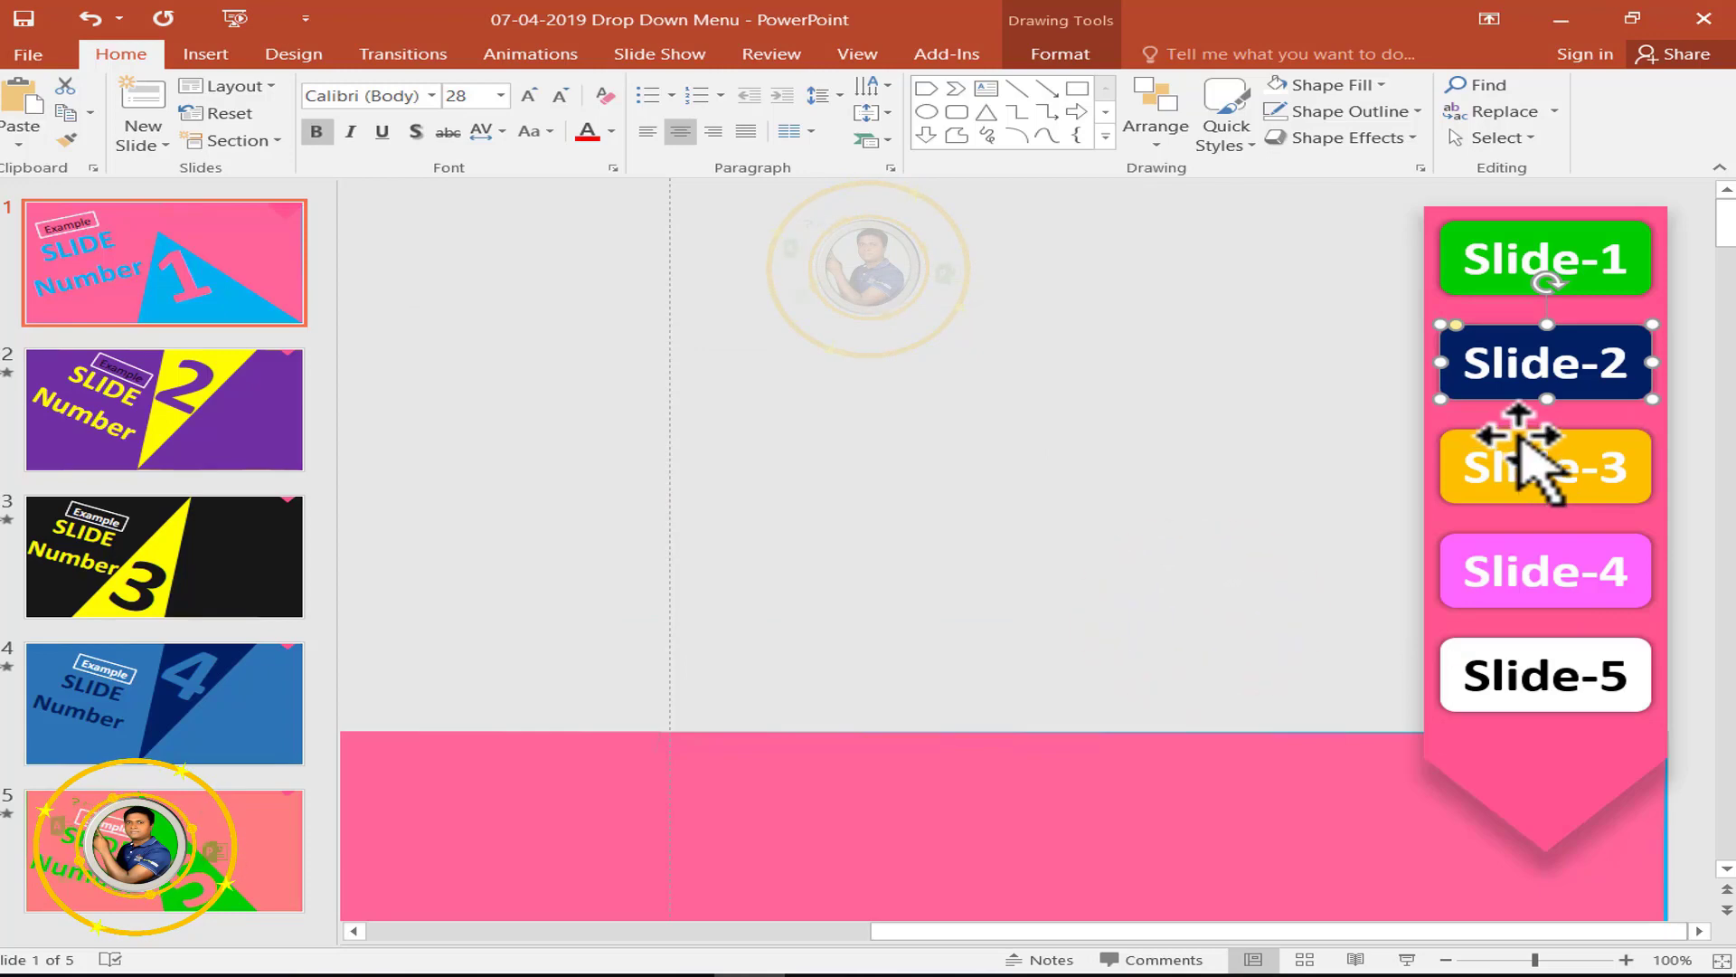
left_click(1519, 438)
Hyperlink the Slide-3 button to slide 3 and the Slide-4 button to slide 4.
right_click(1519, 439)
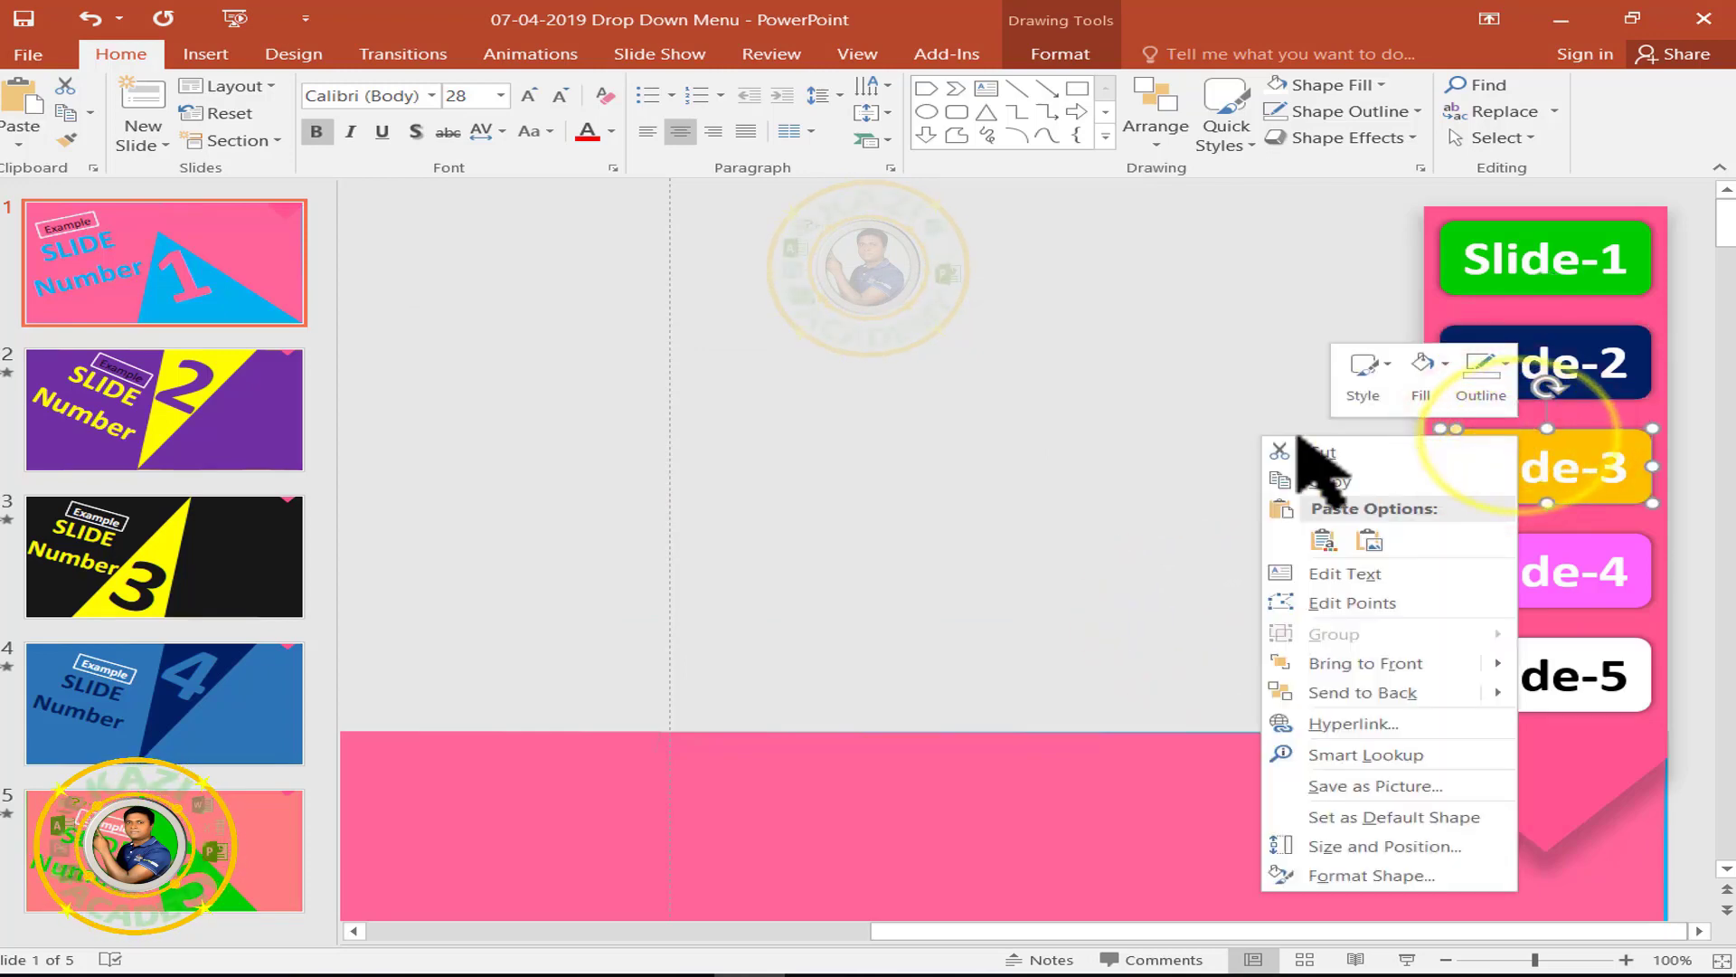
left_click(1361, 721)
left_click(624, 500)
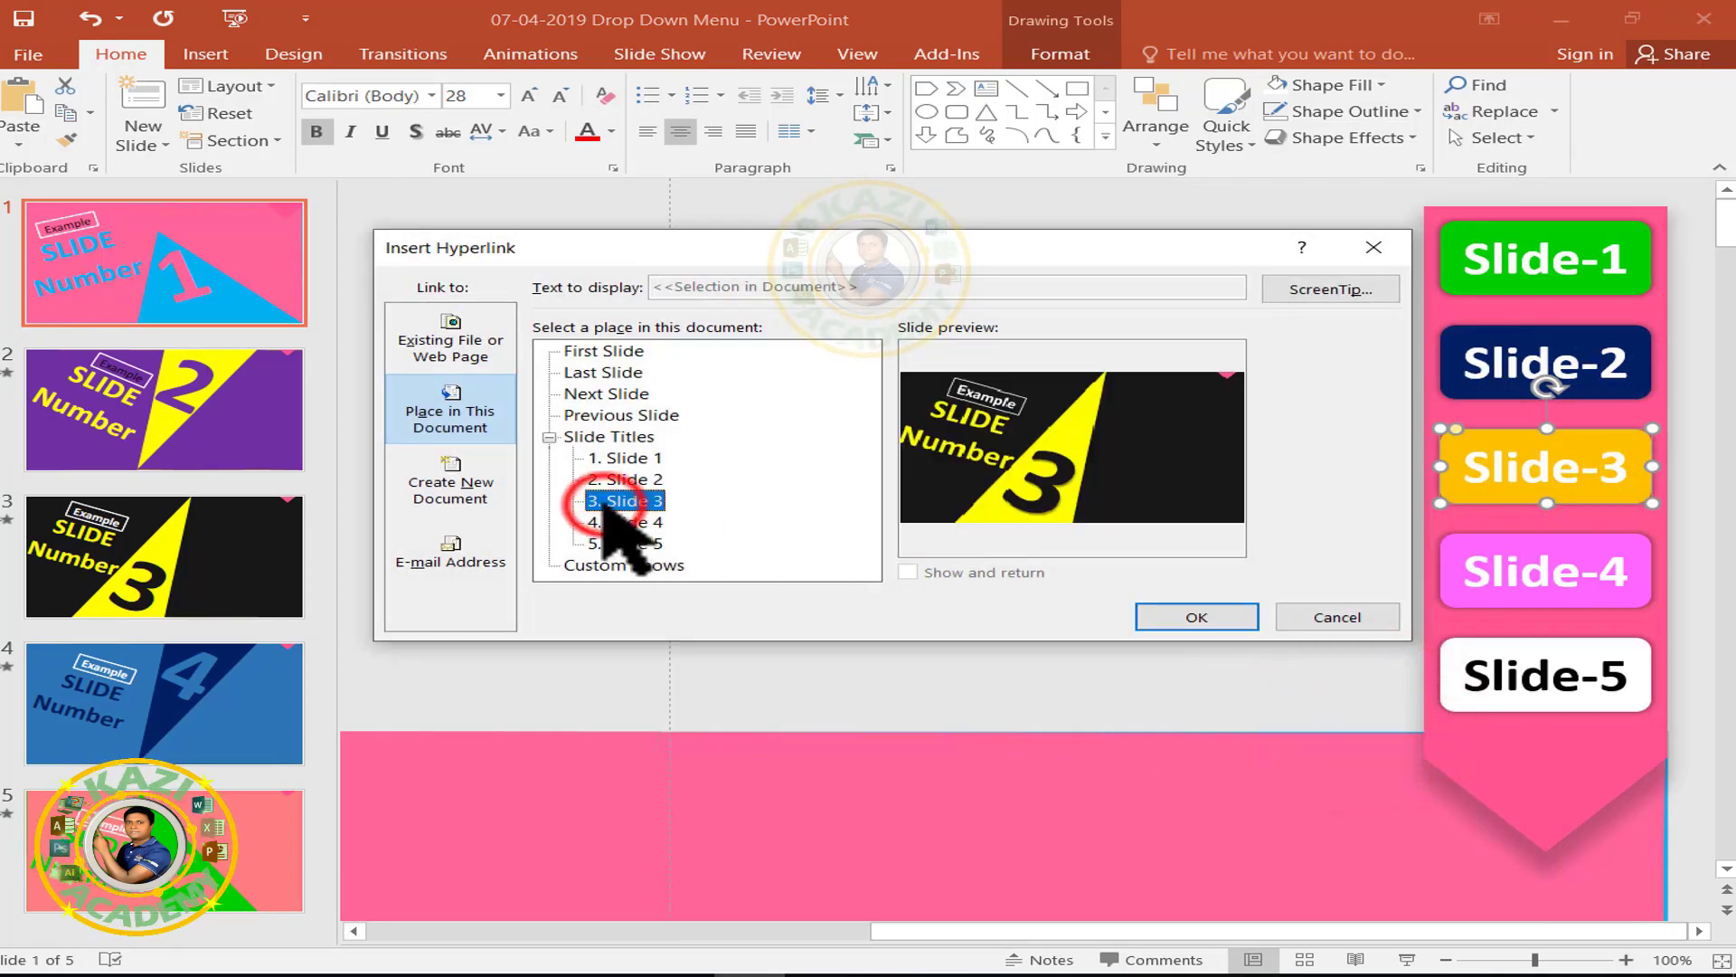
left_click(1165, 615)
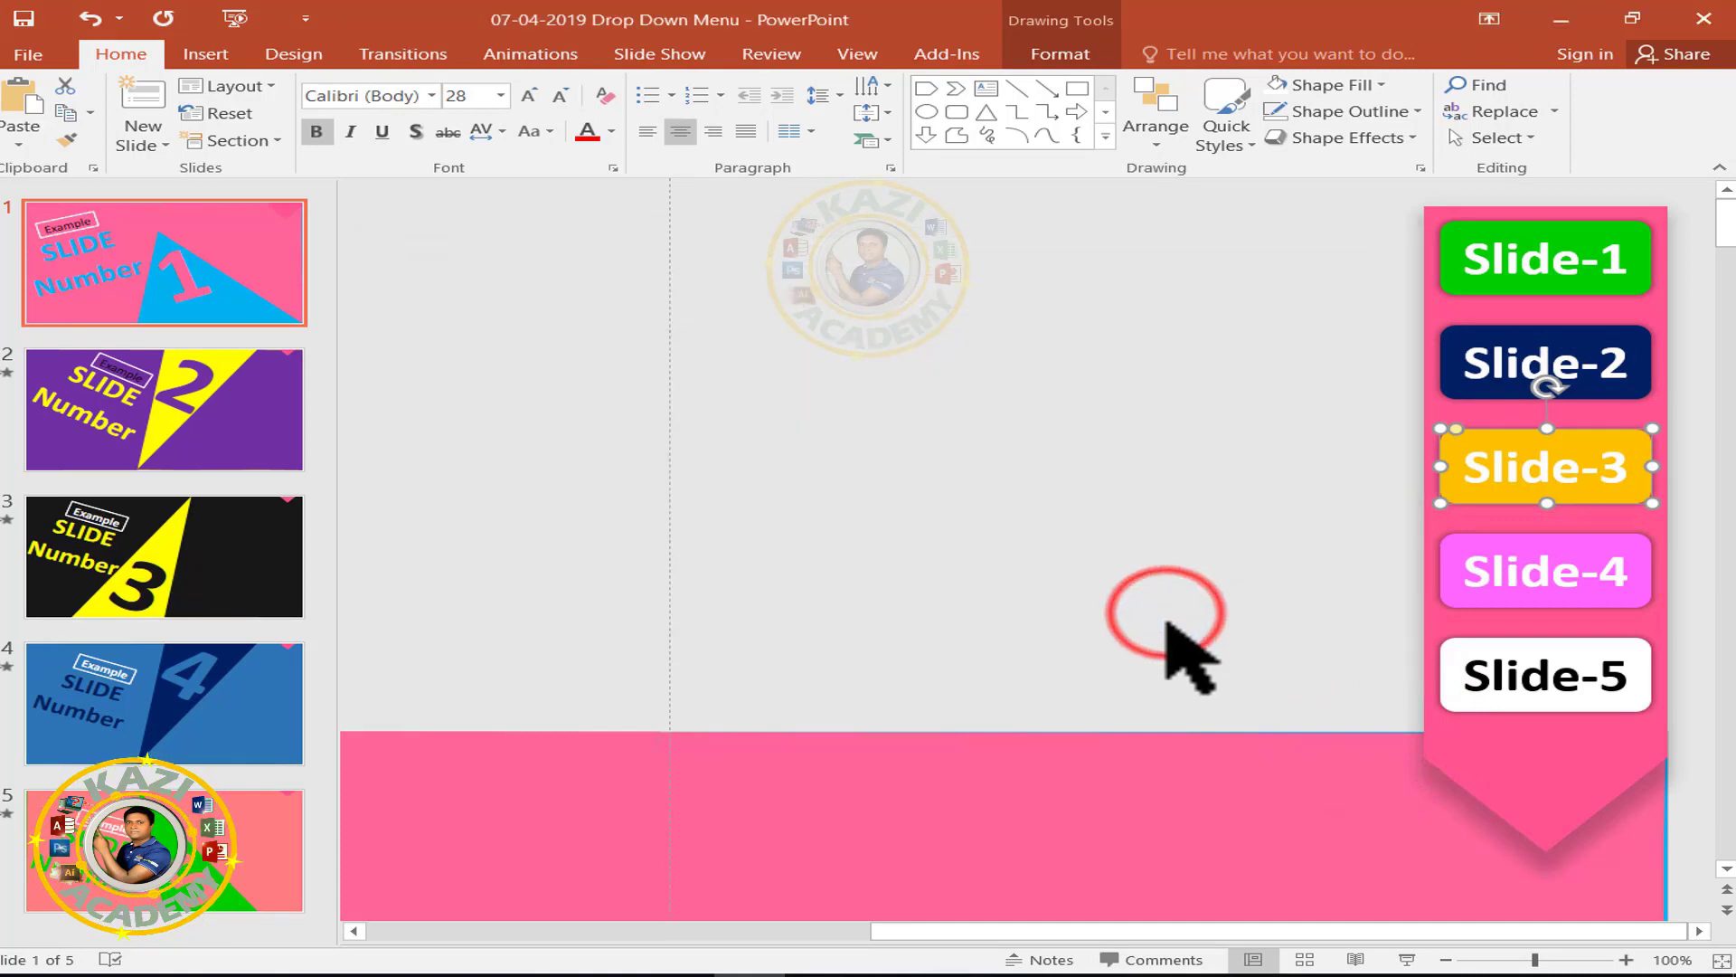
right_click(1541, 533)
left_click(1363, 374)
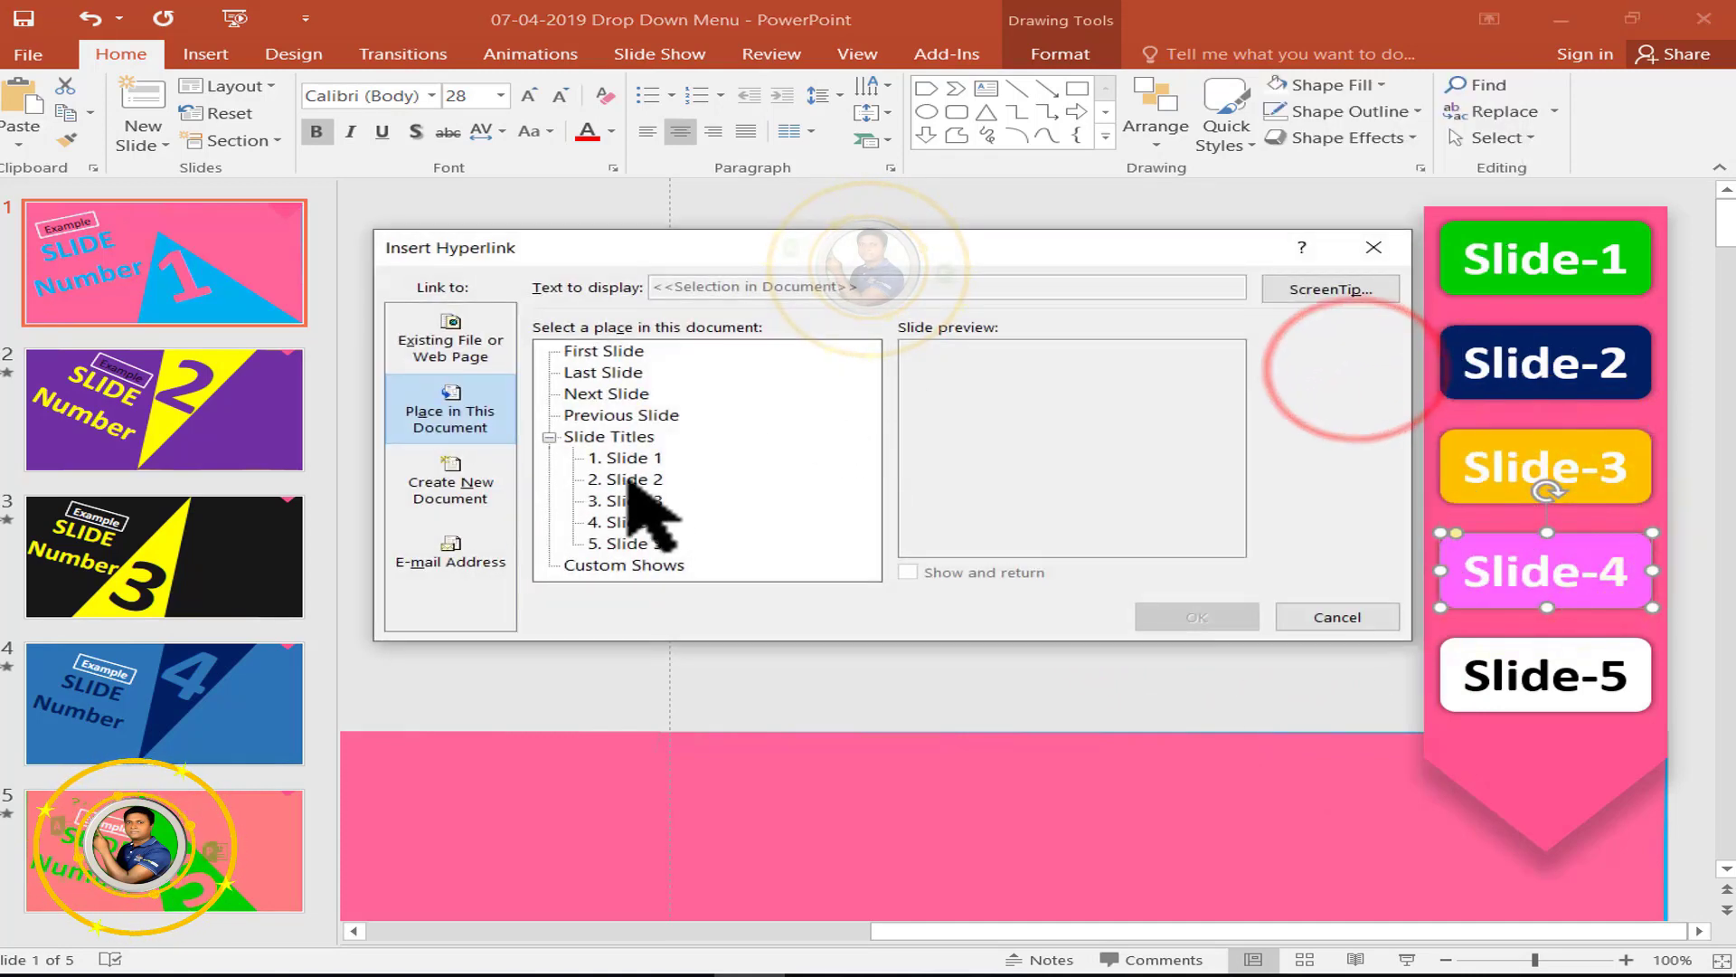
left_click(1196, 616)
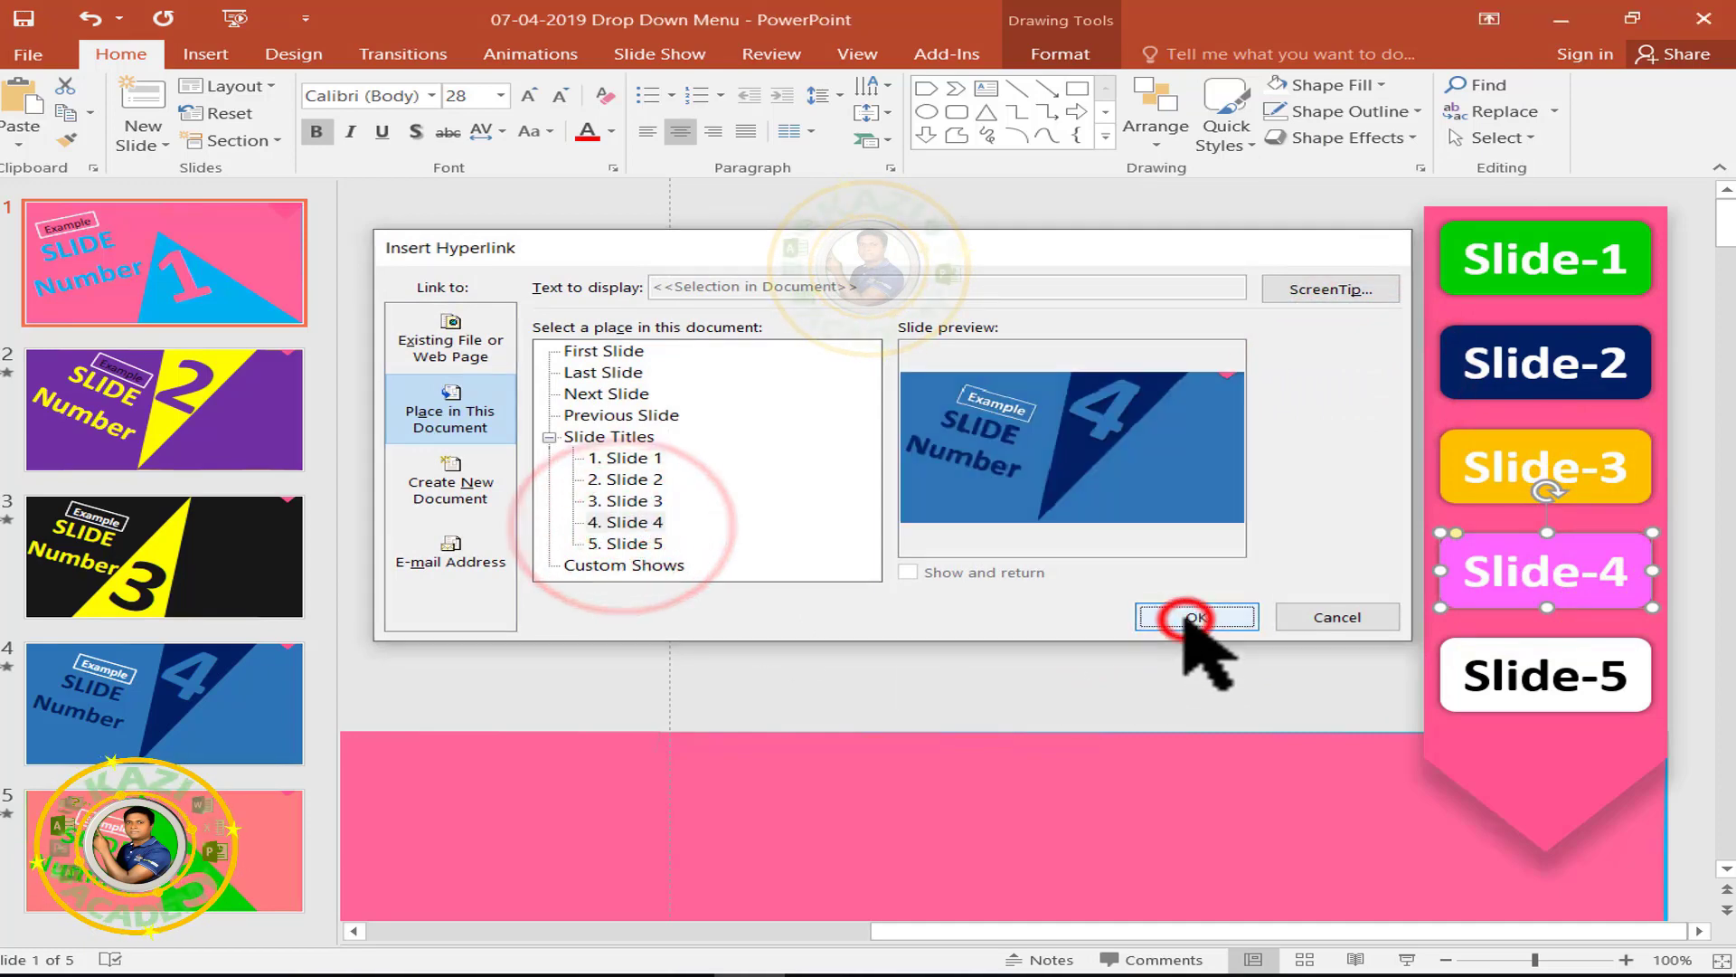
Hyperlink the Slide-5 button to slide 5.
left_click(1497, 647)
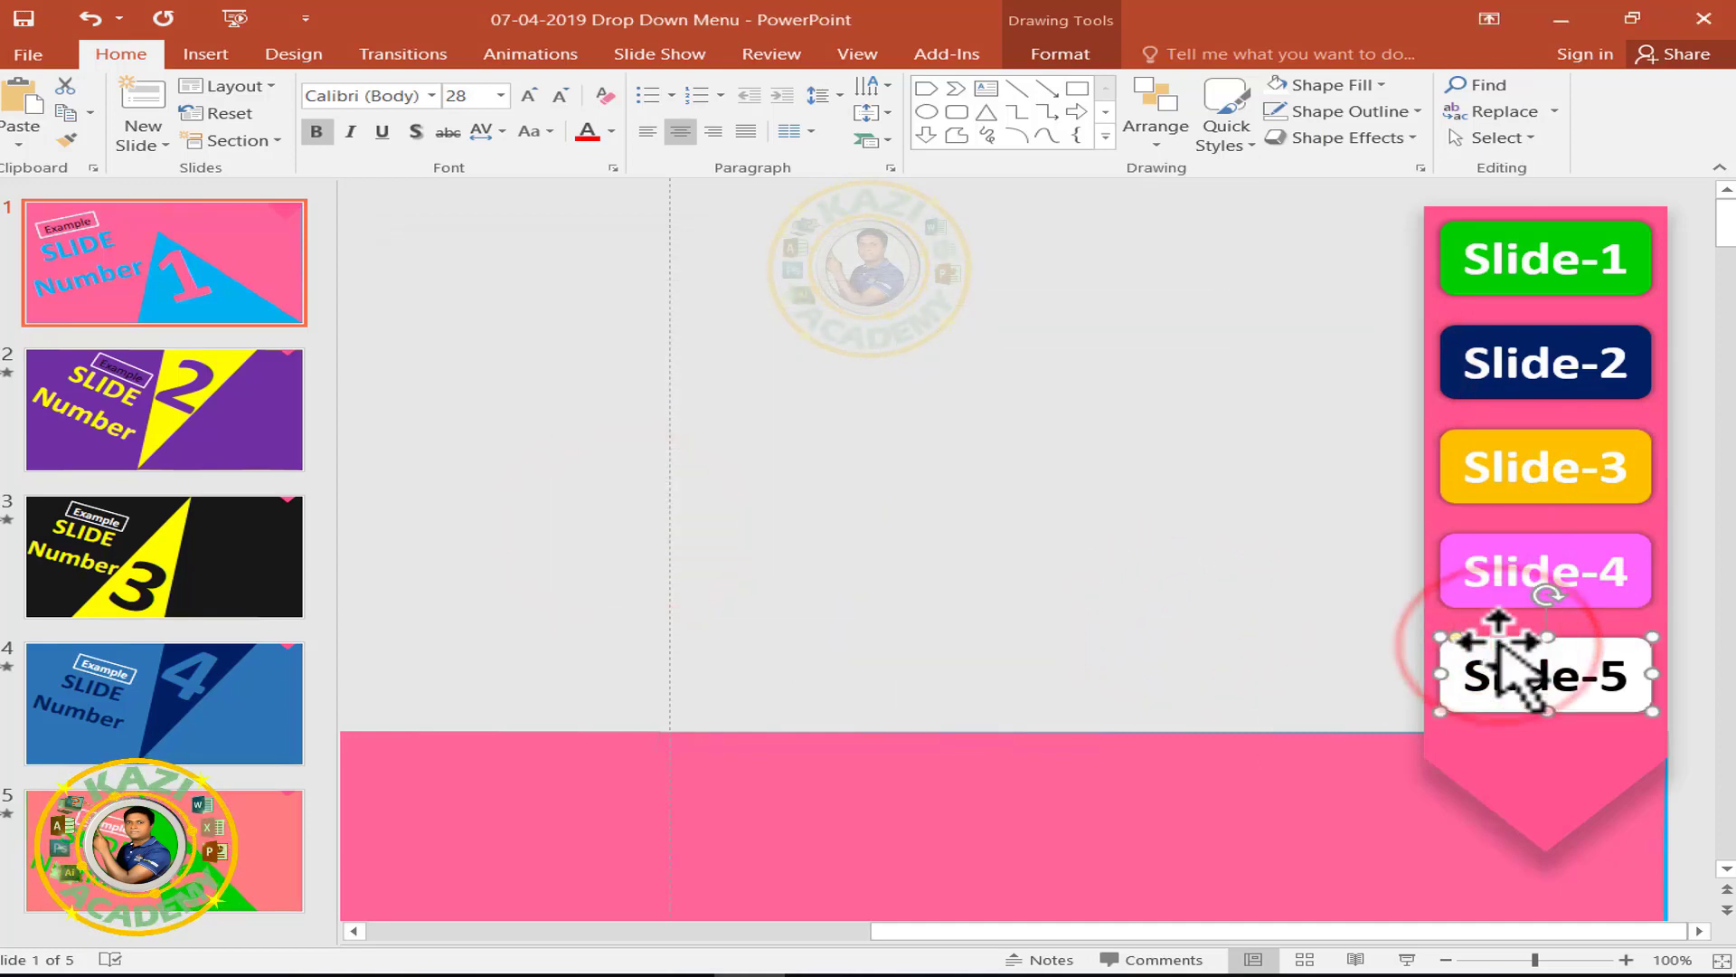
right_click(1497, 644)
key("Escape")
right_click(1483, 642)
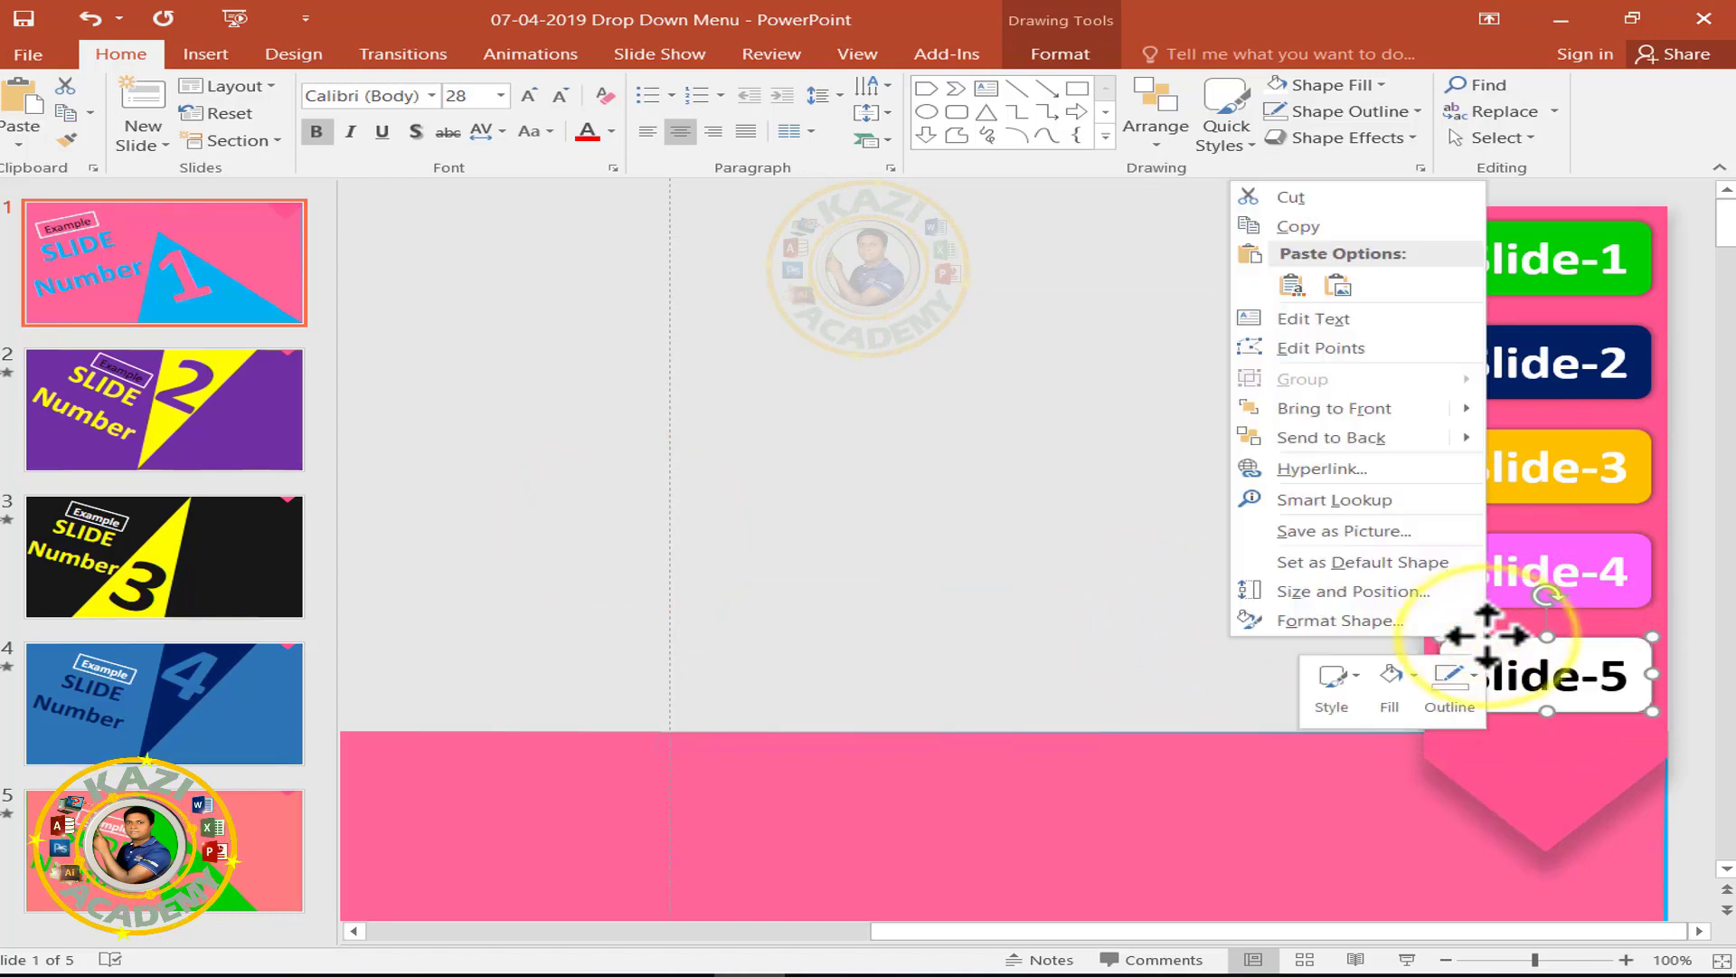
left_click(1320, 468)
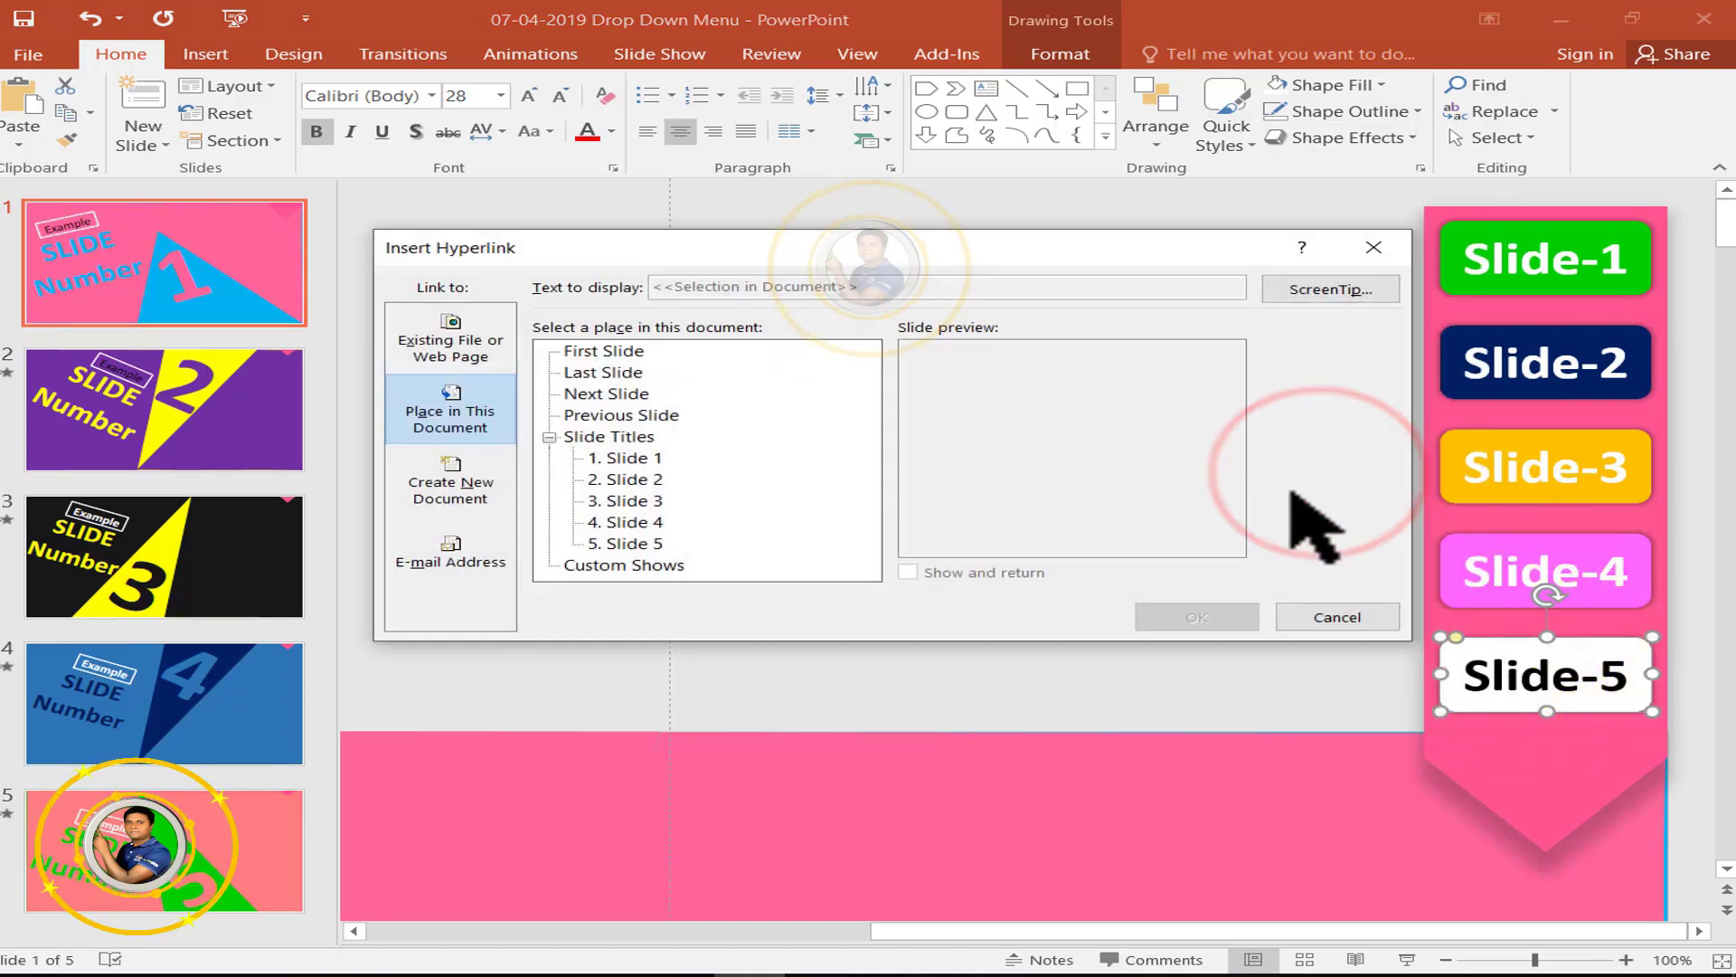
left_click(632, 543)
left_click(1212, 617)
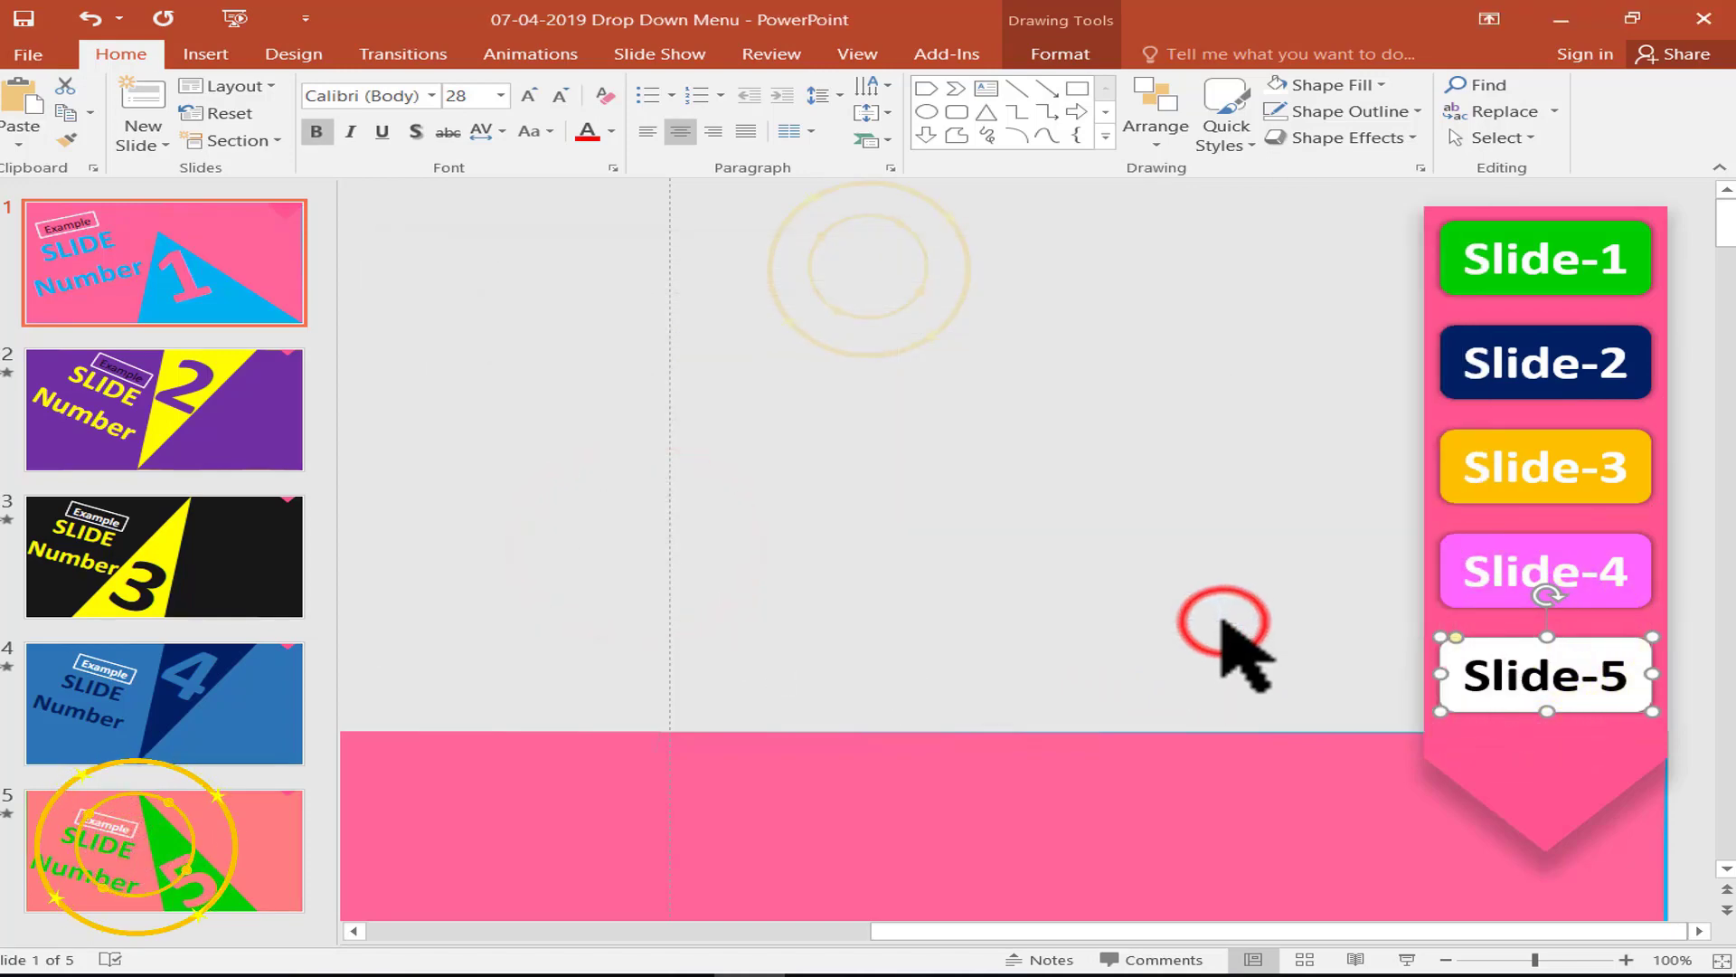
left_click(1244, 443)
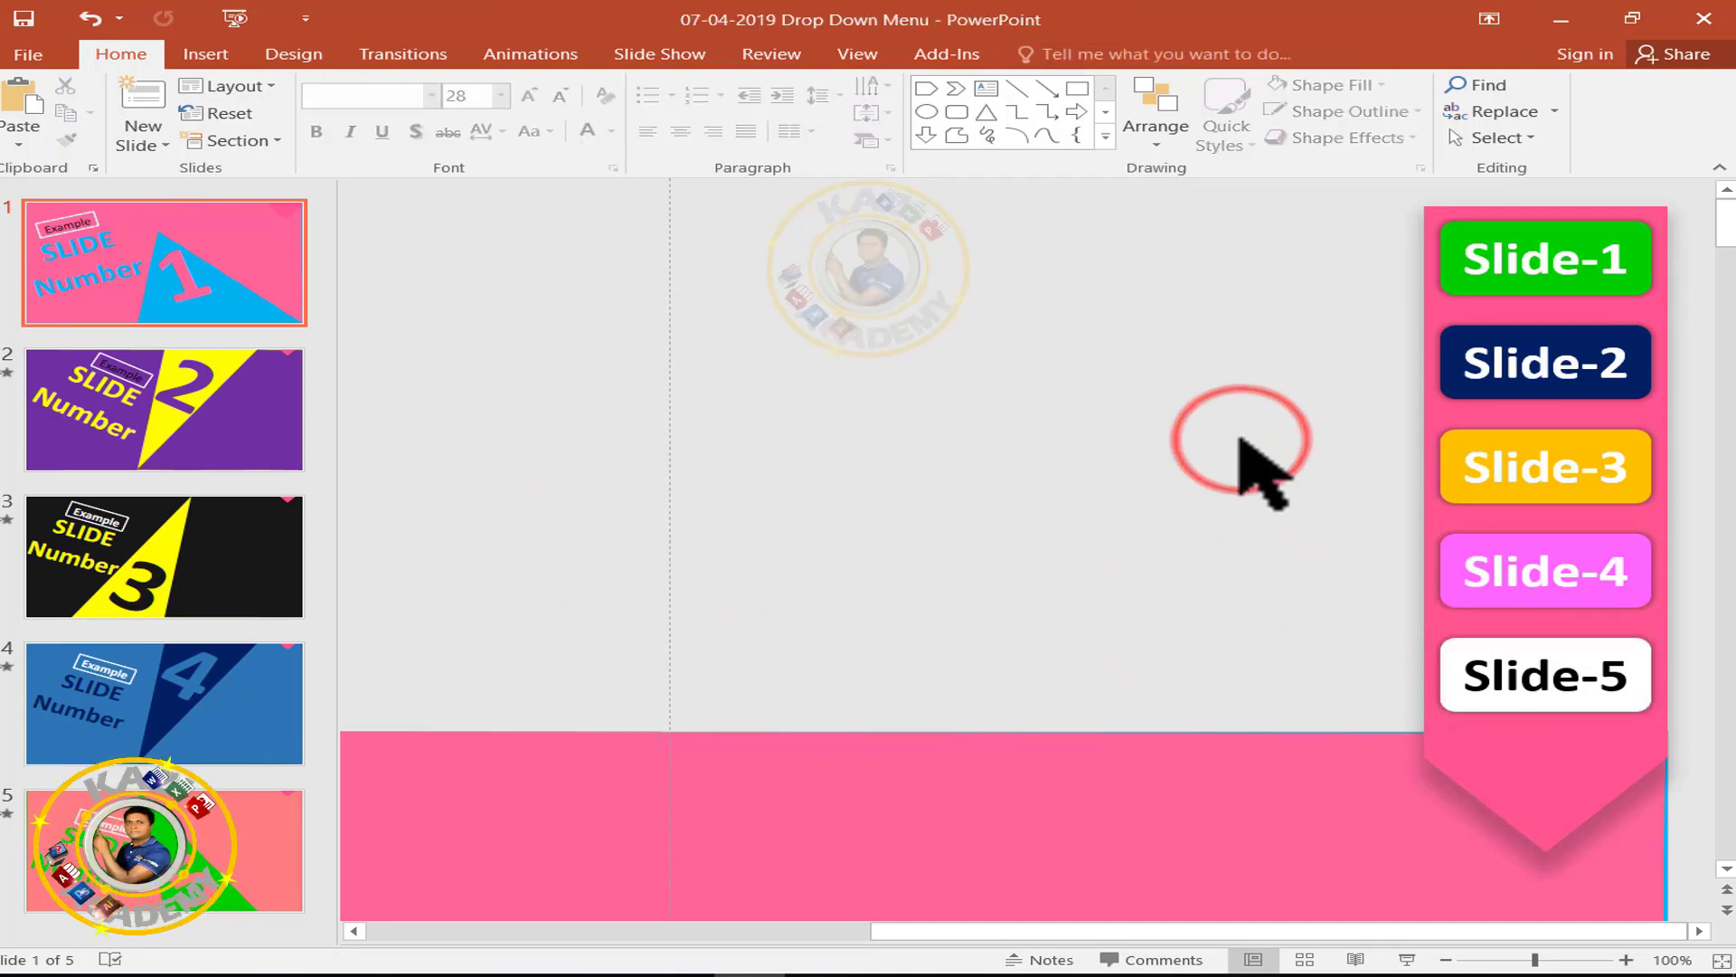
scroll(1247, 452, "down", 3)
Group the five Slide buttons and the pink ribbon into a single object.
scroll(1248, 461, "down", 2)
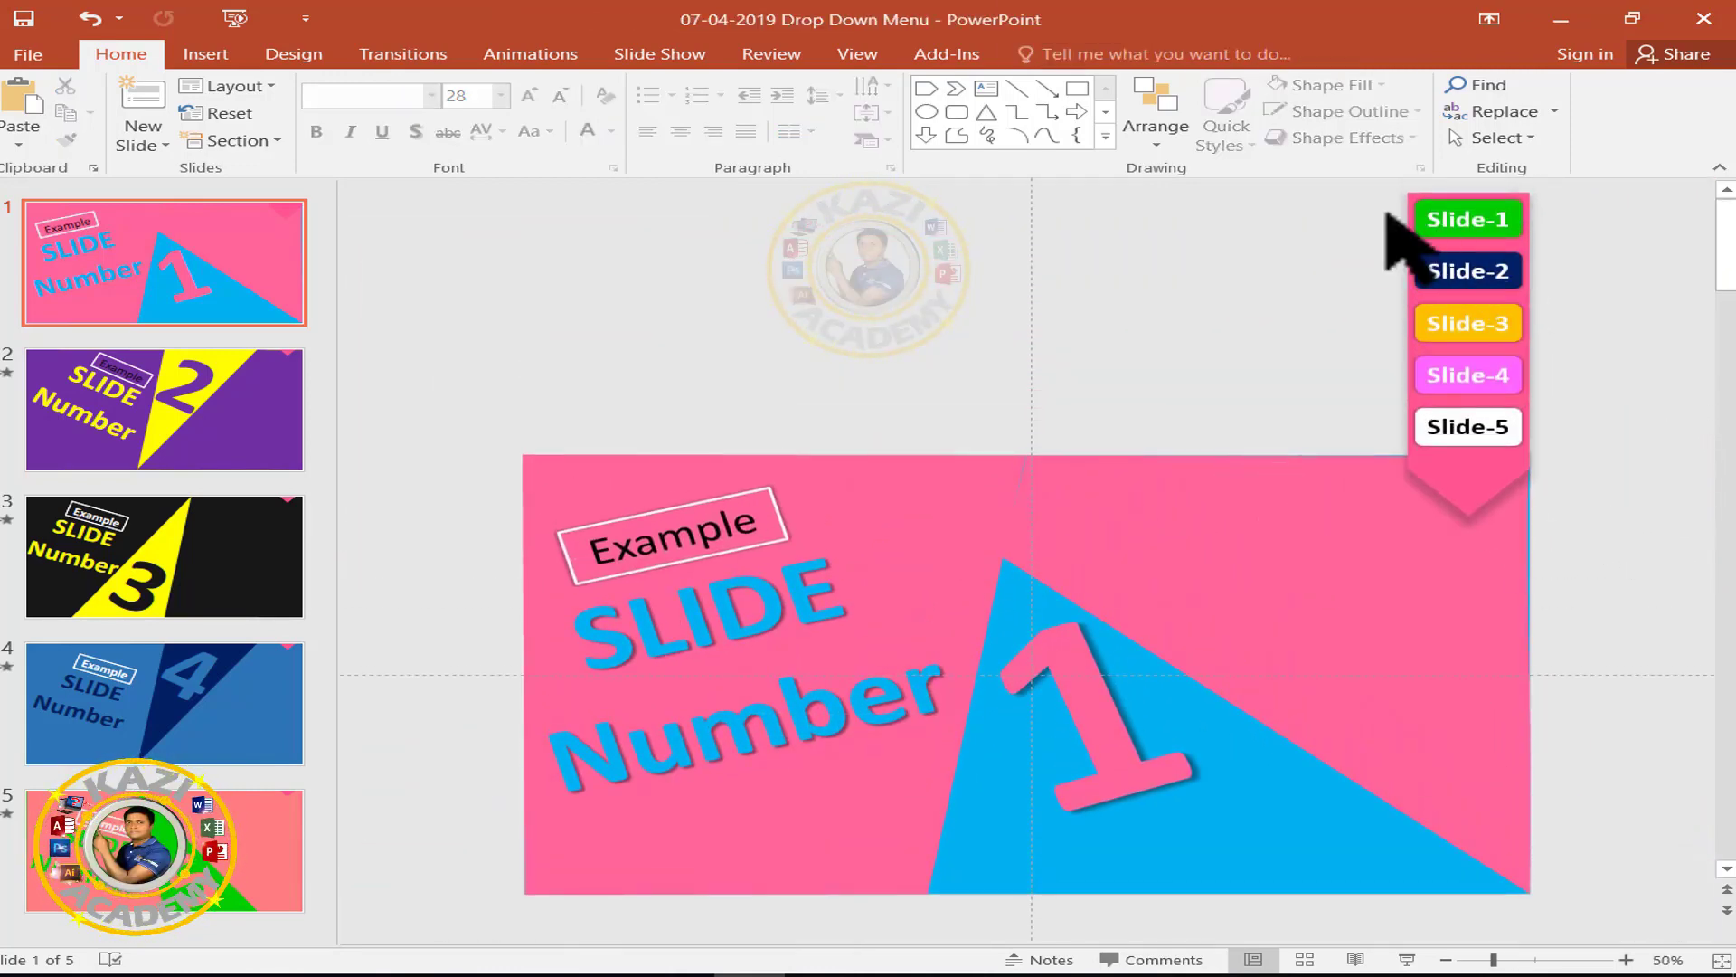
left_click_drag(1372, 188, 1628, 562)
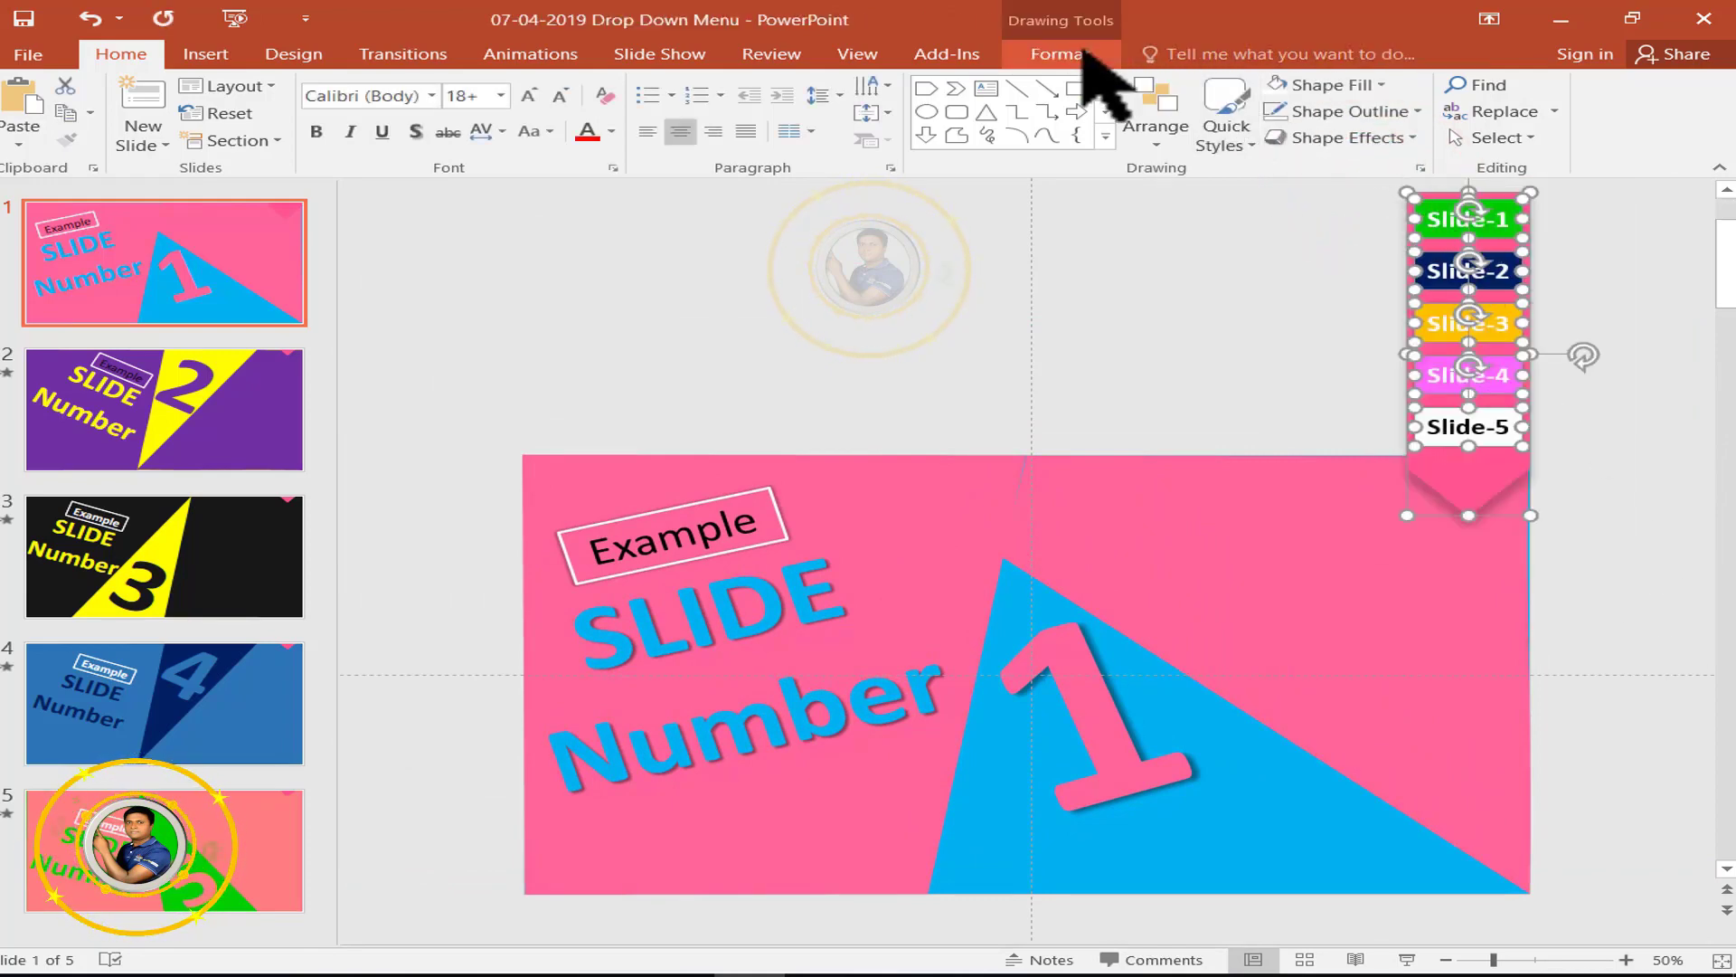
left_click(1061, 53)
left_click(1458, 111)
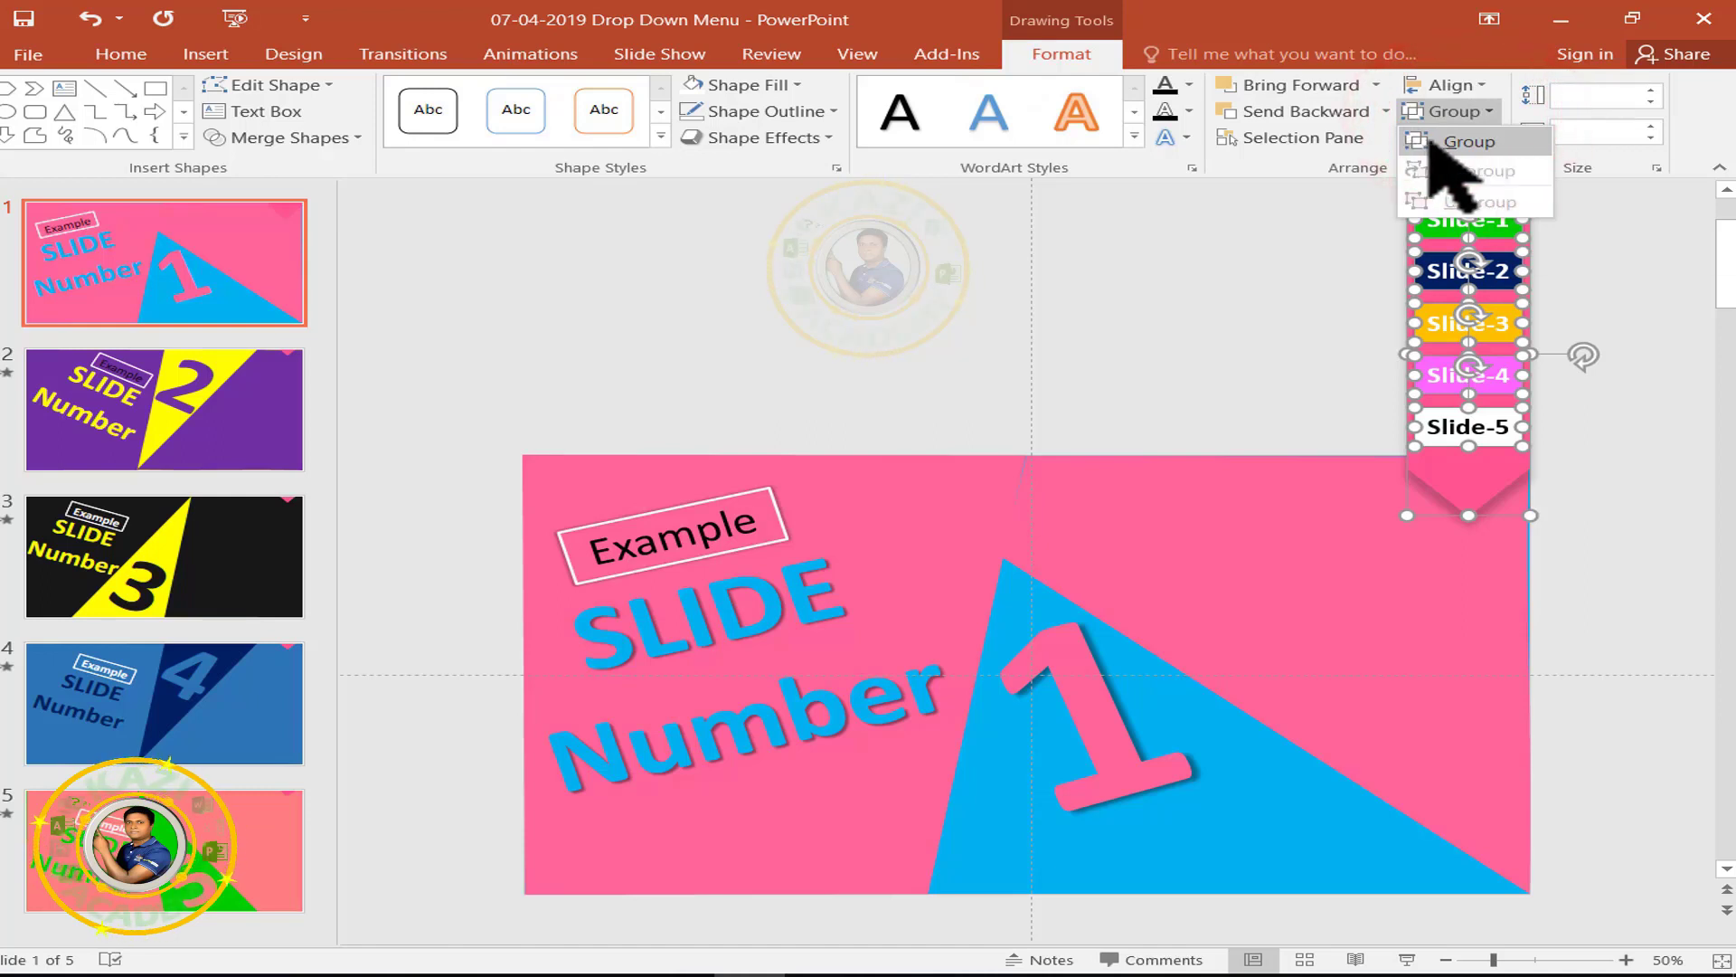
left_click(1517, 145)
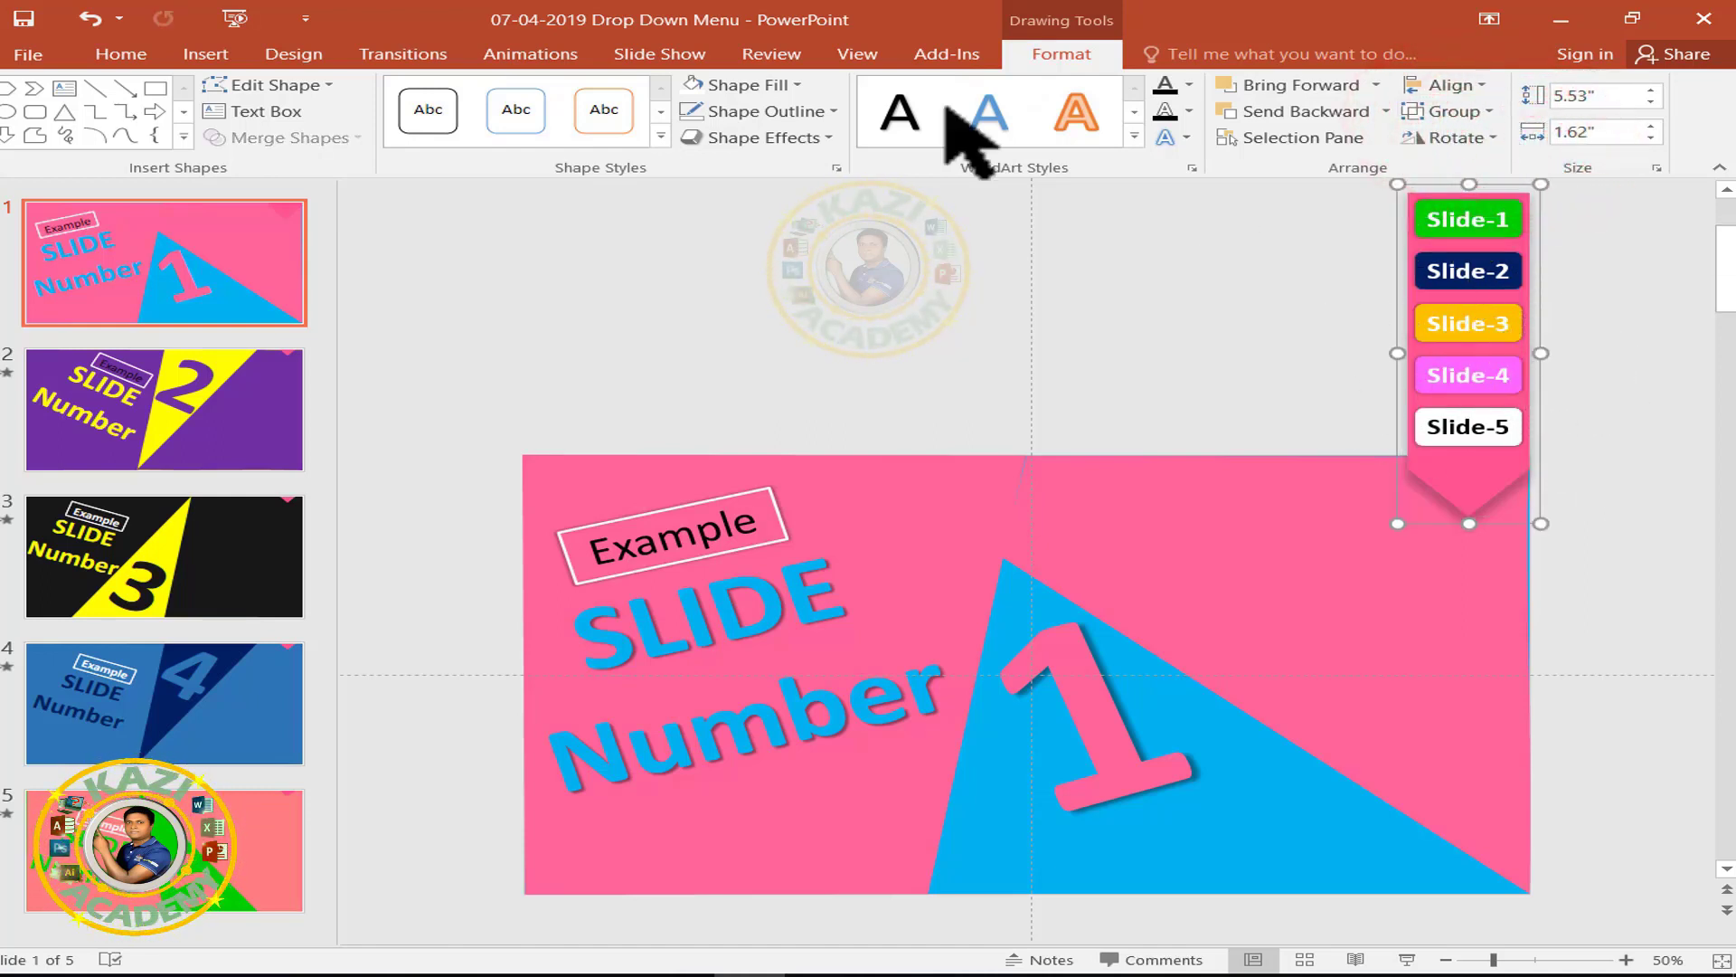
left_click(538, 63)
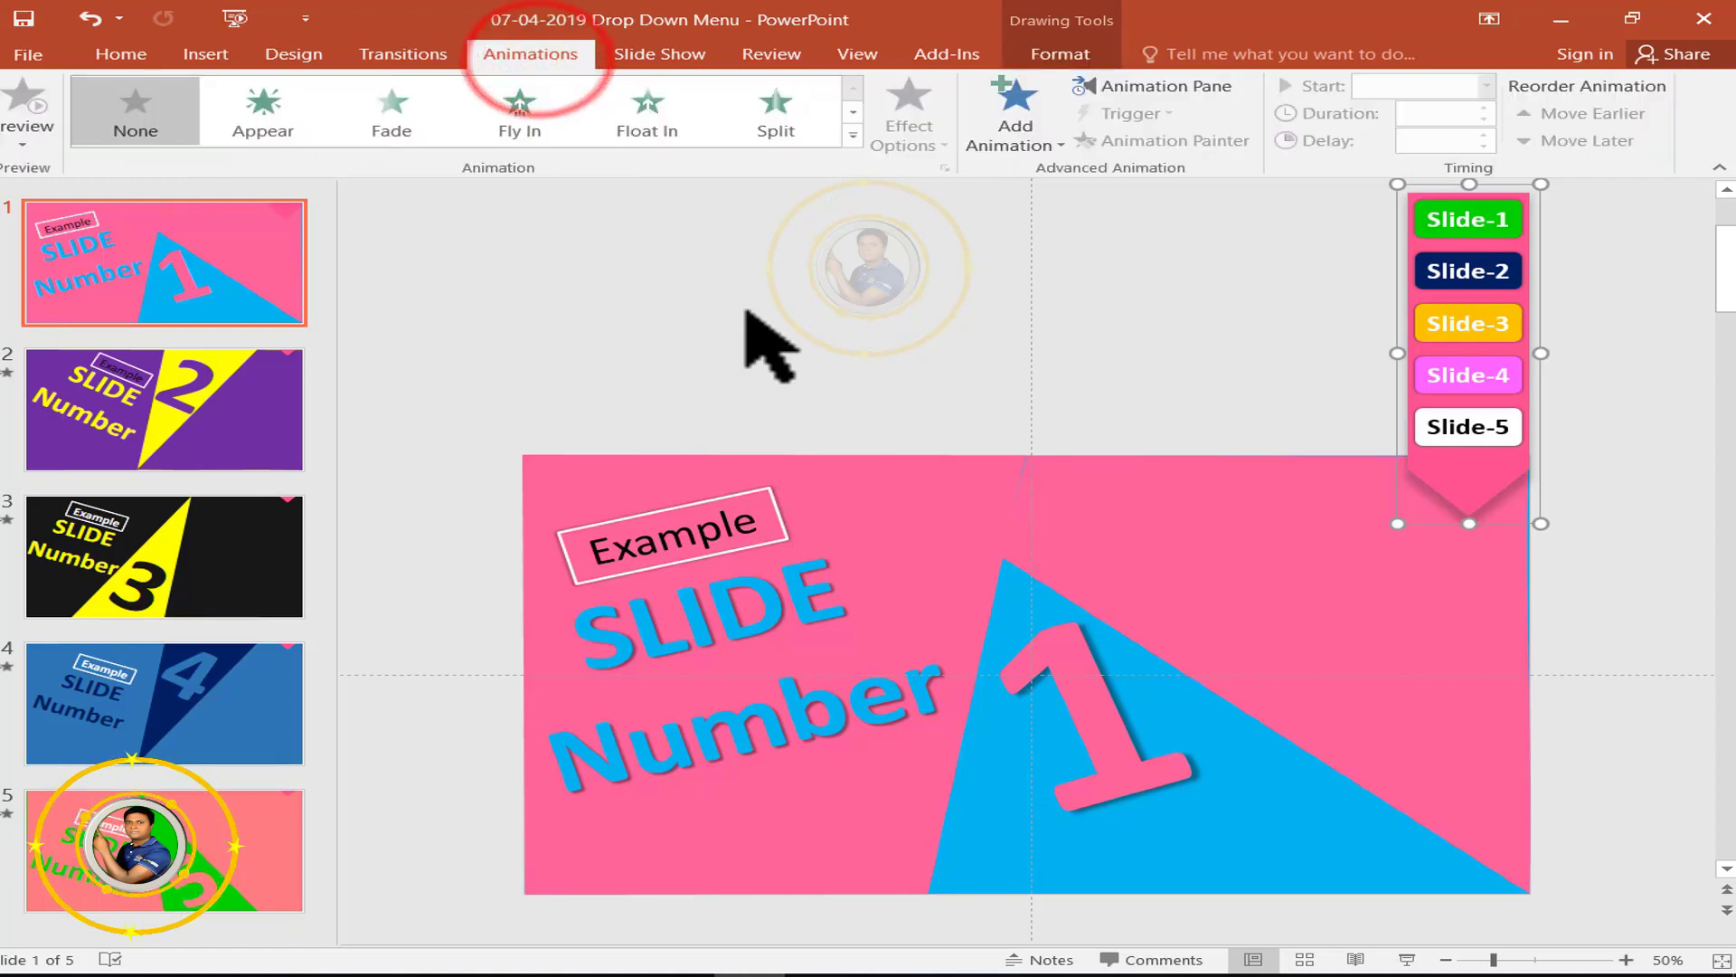
Apply a Lines motion path to the ribbon group and drag its end so it drops onto the slide.
left_click(1006, 145)
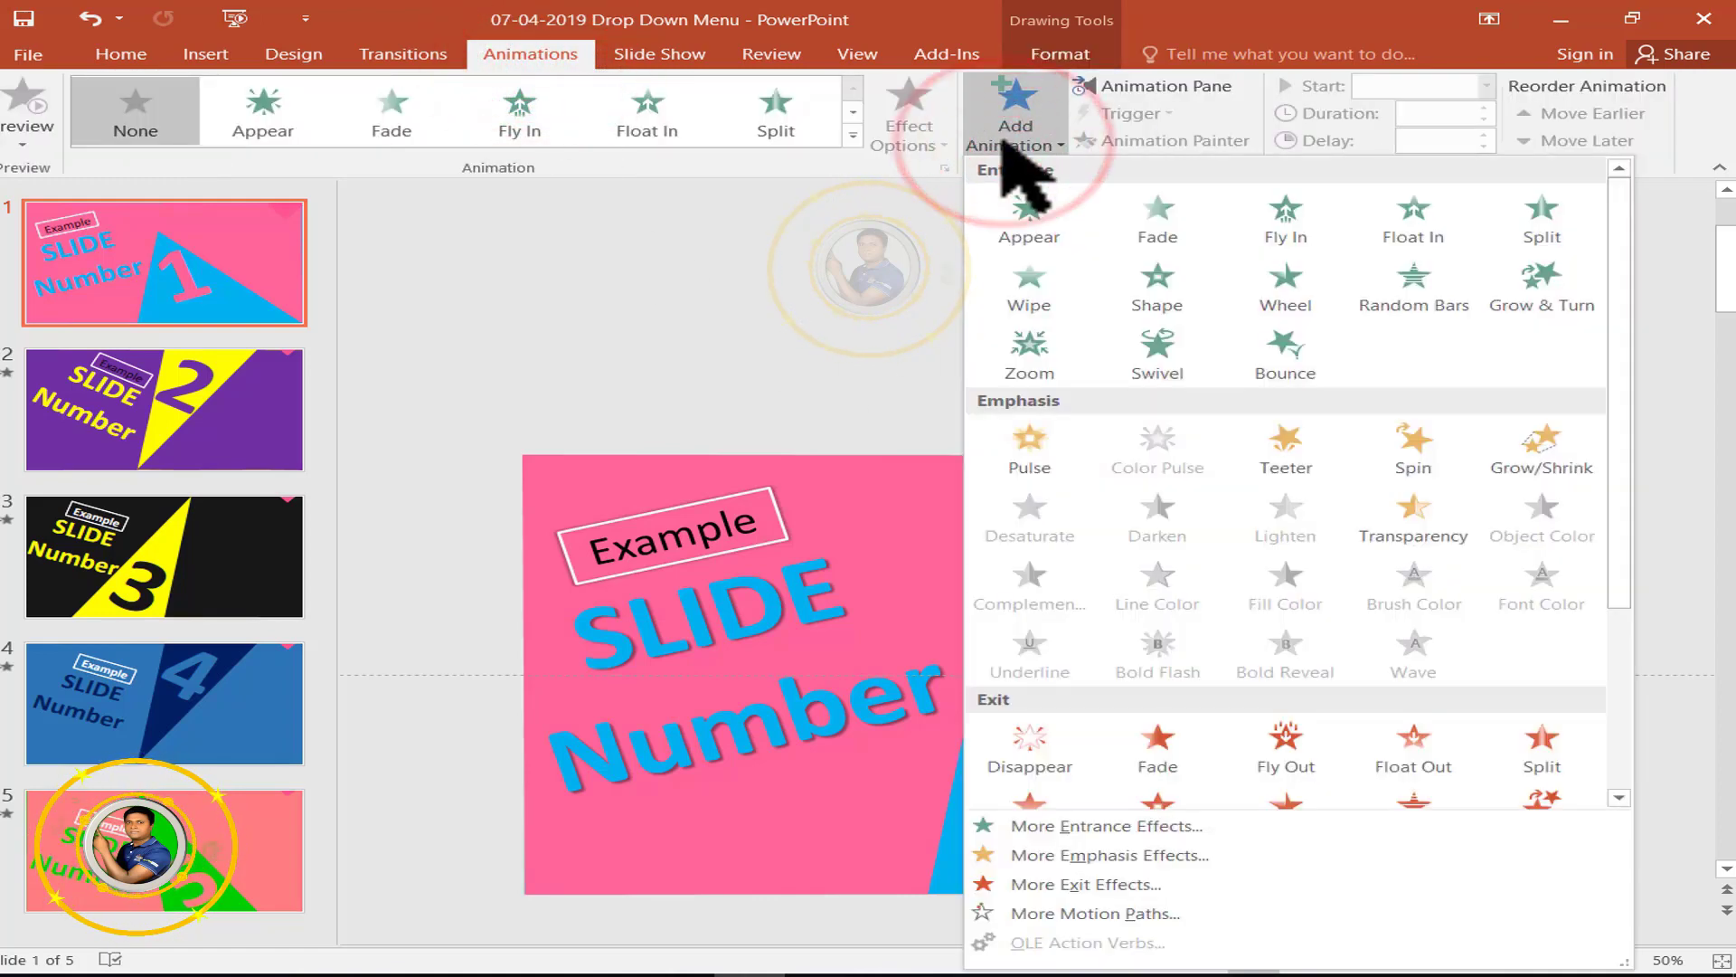
scroll(1071, 389, "down", 3)
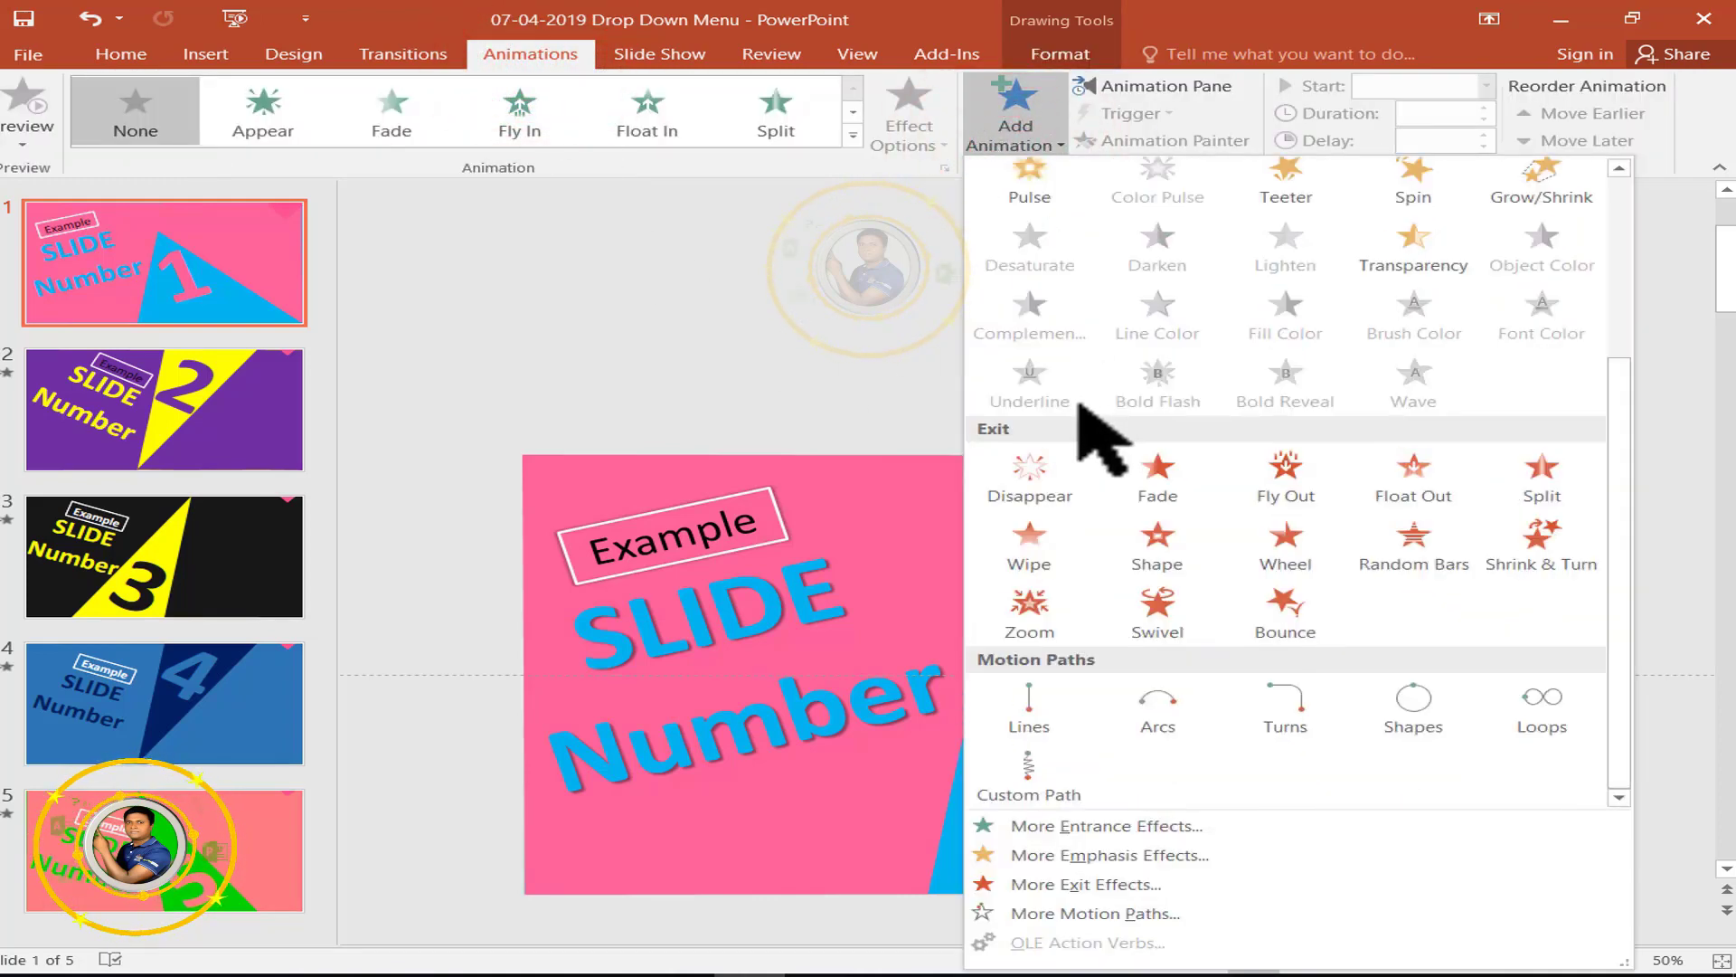
left_click(1031, 705)
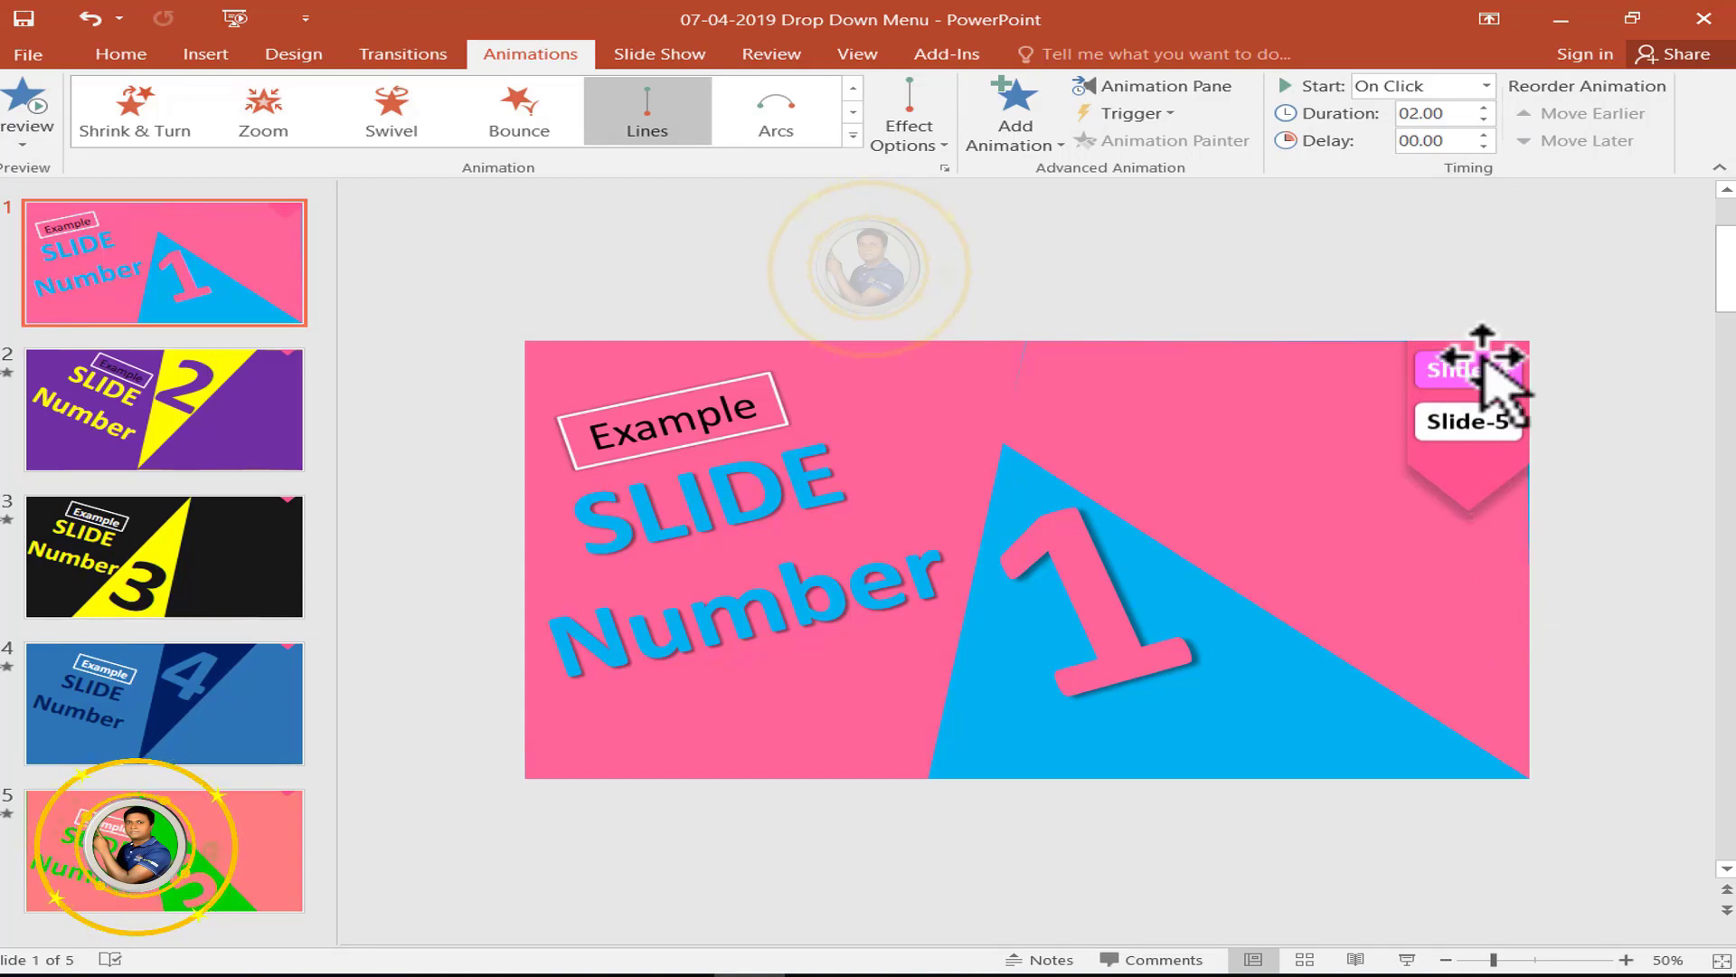
mouse_move(1562, 504)
left_mouse_down()
mouse_move(1497, 479)
mouse_move(1462, 529)
mouse_move(1468, 619)
left_mouse_up()
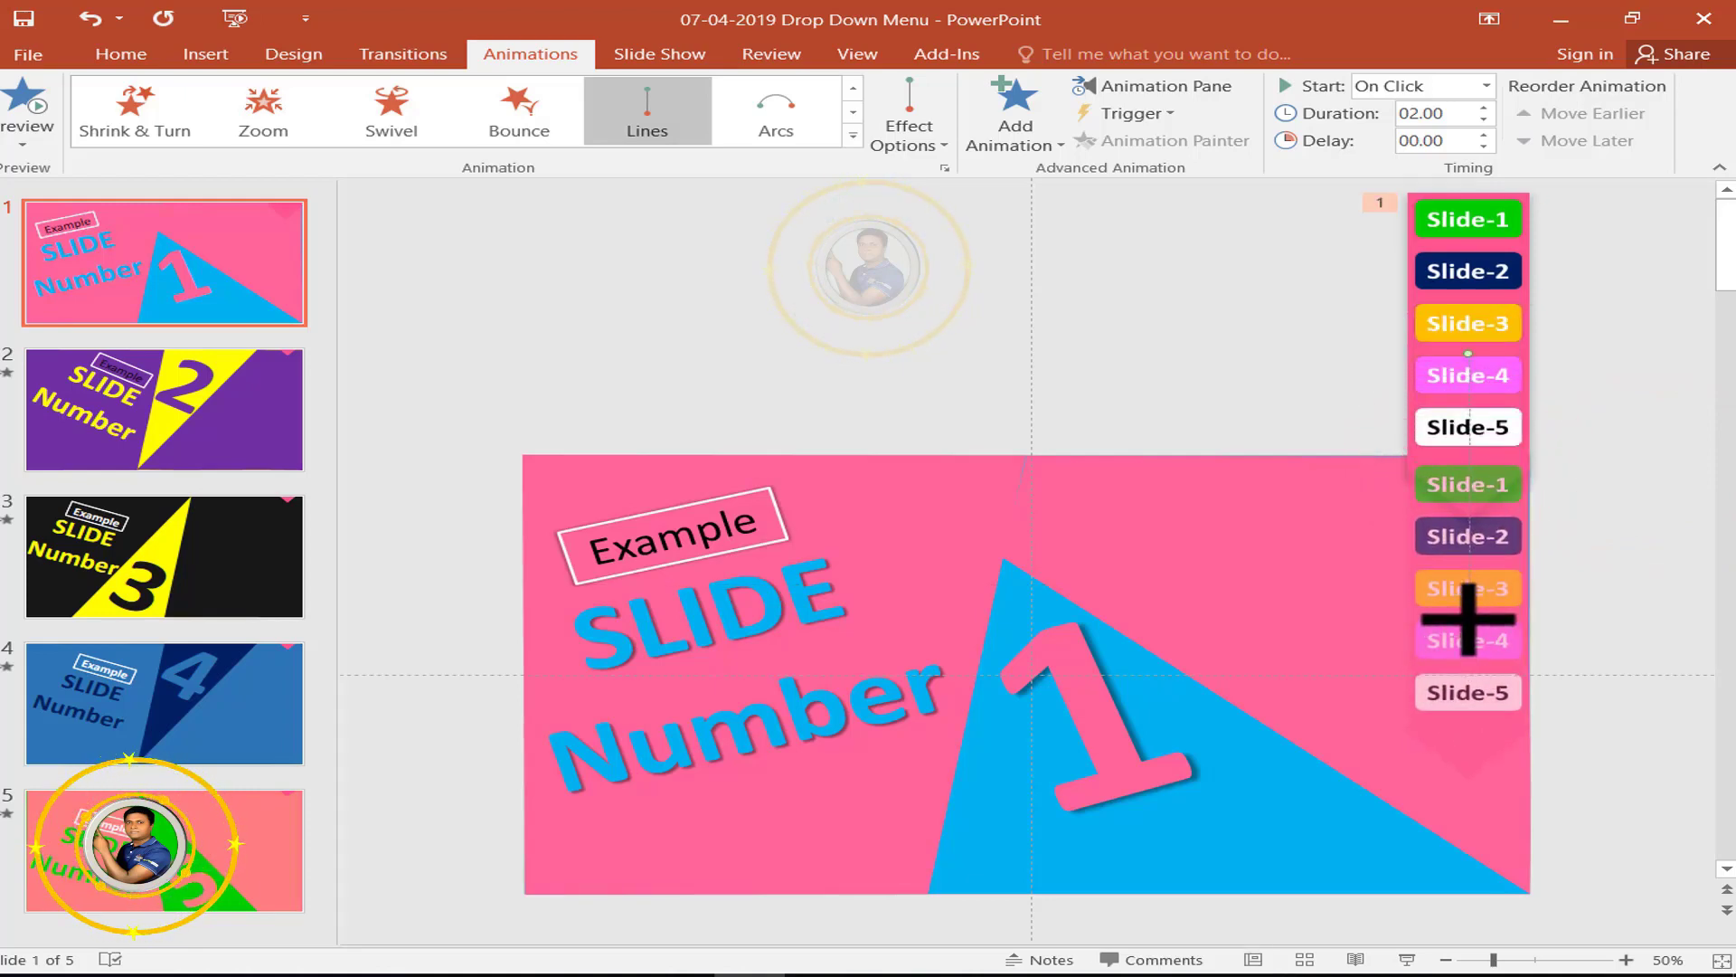
left_click(1600, 468)
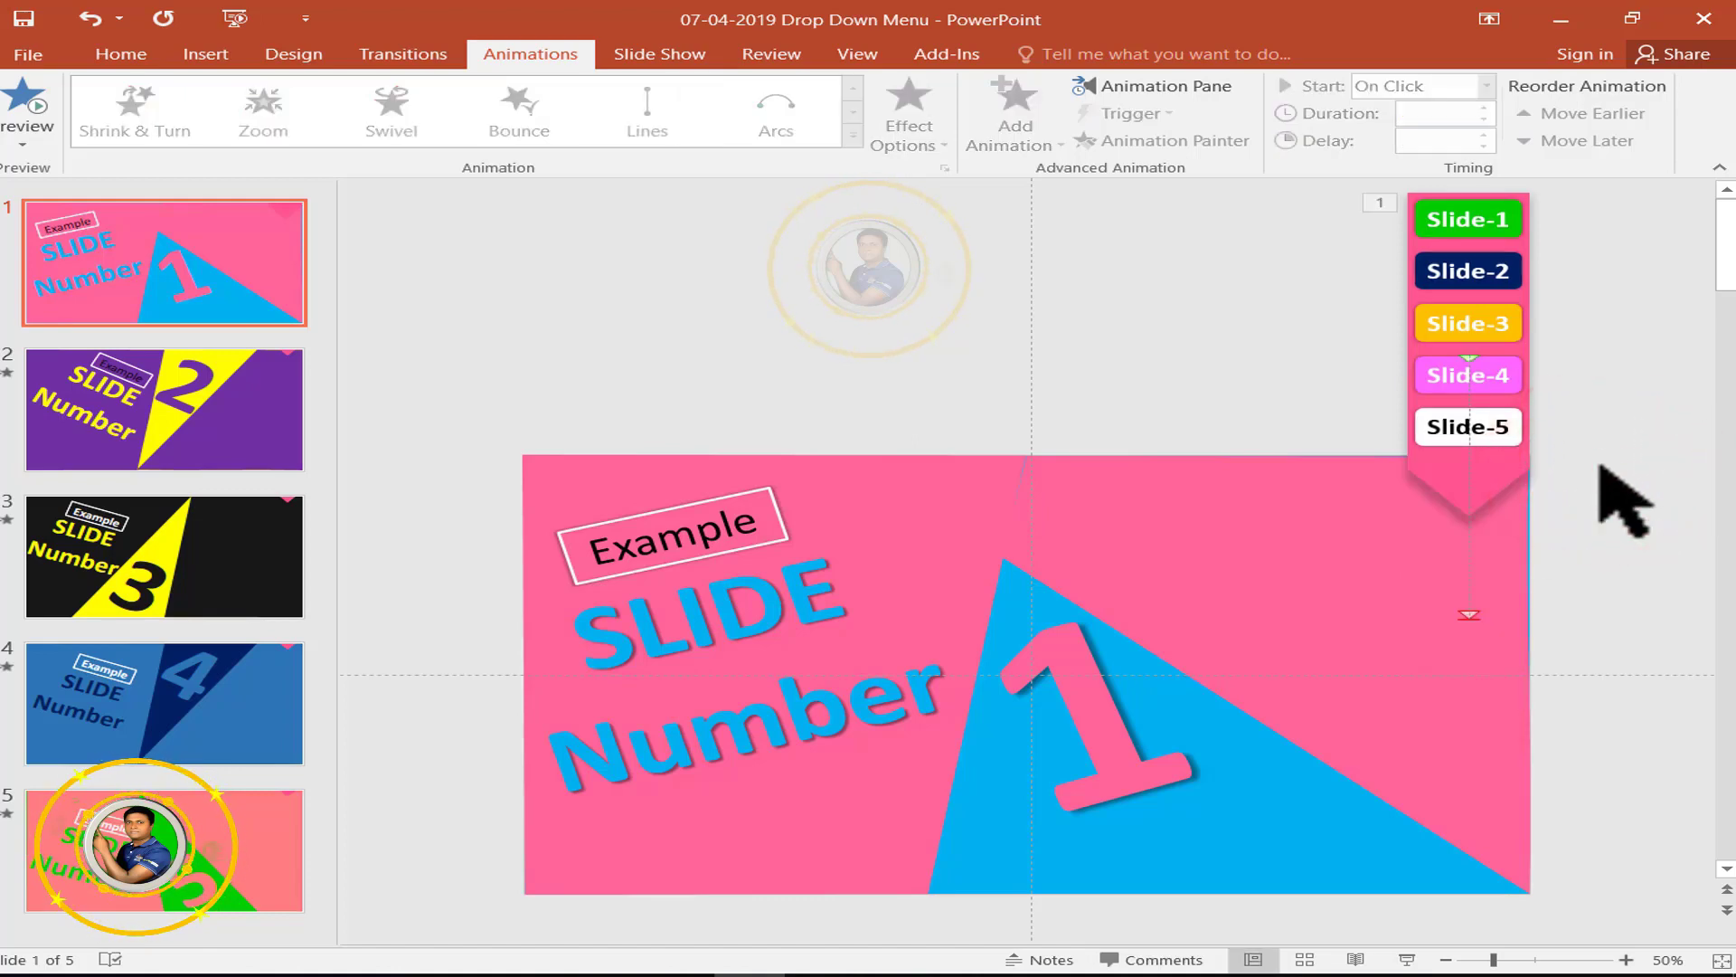
left_click(1406, 958)
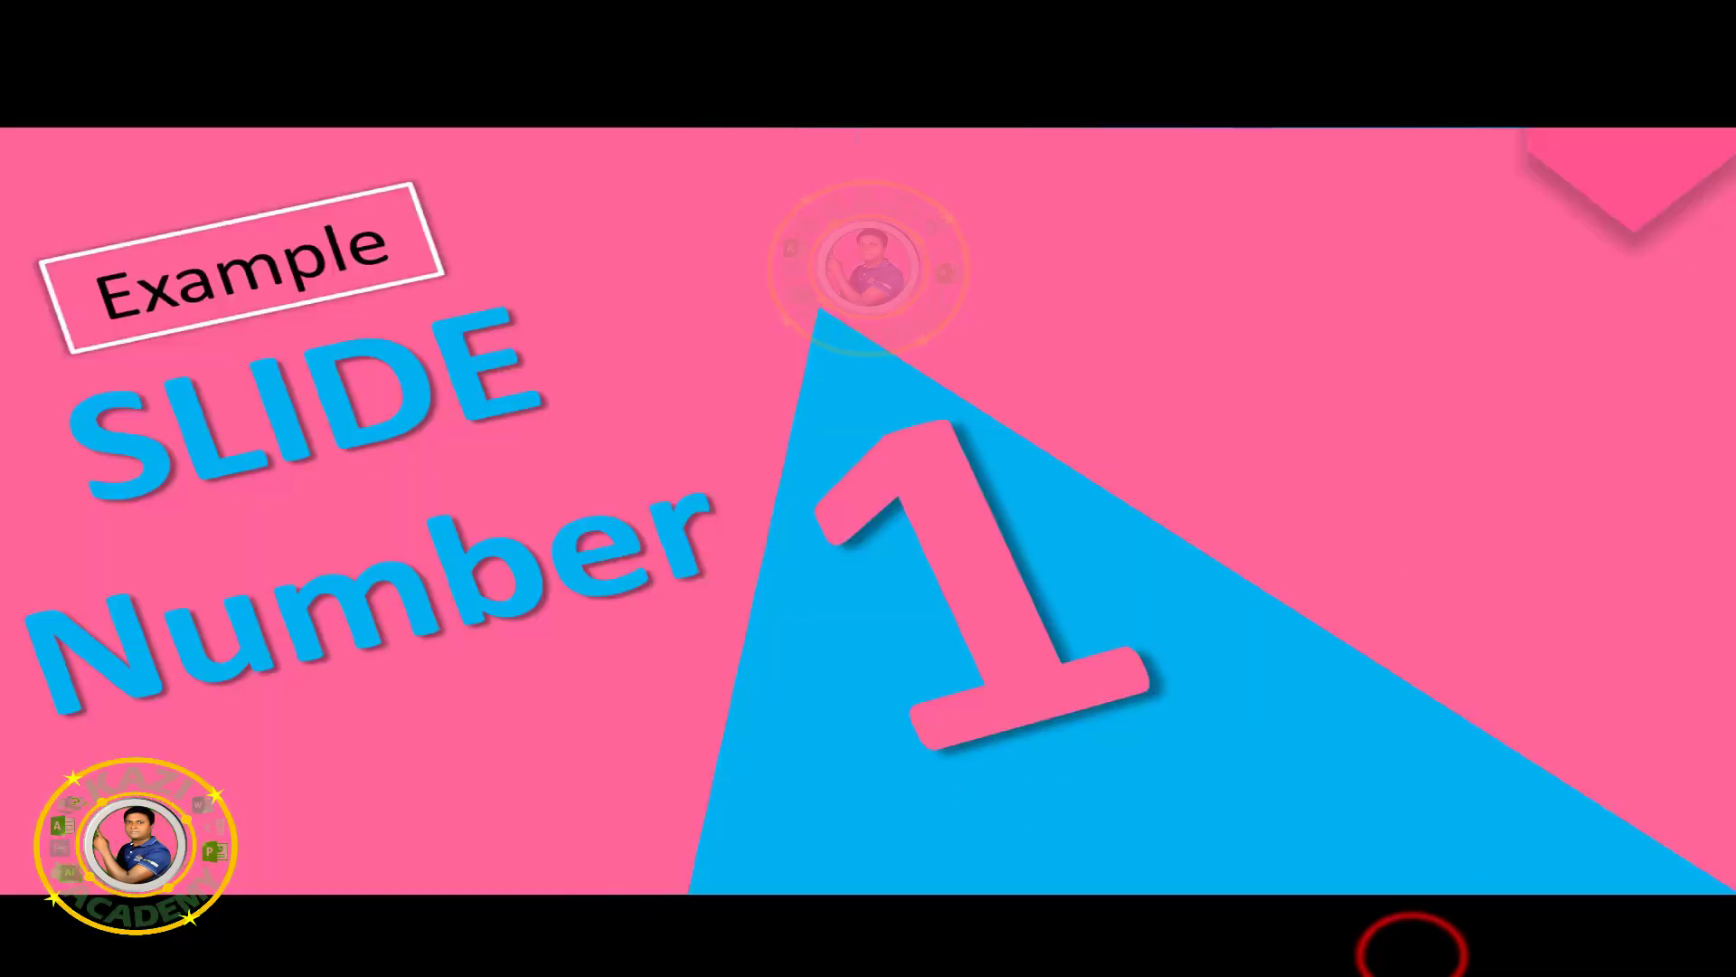
left_click(1625, 175)
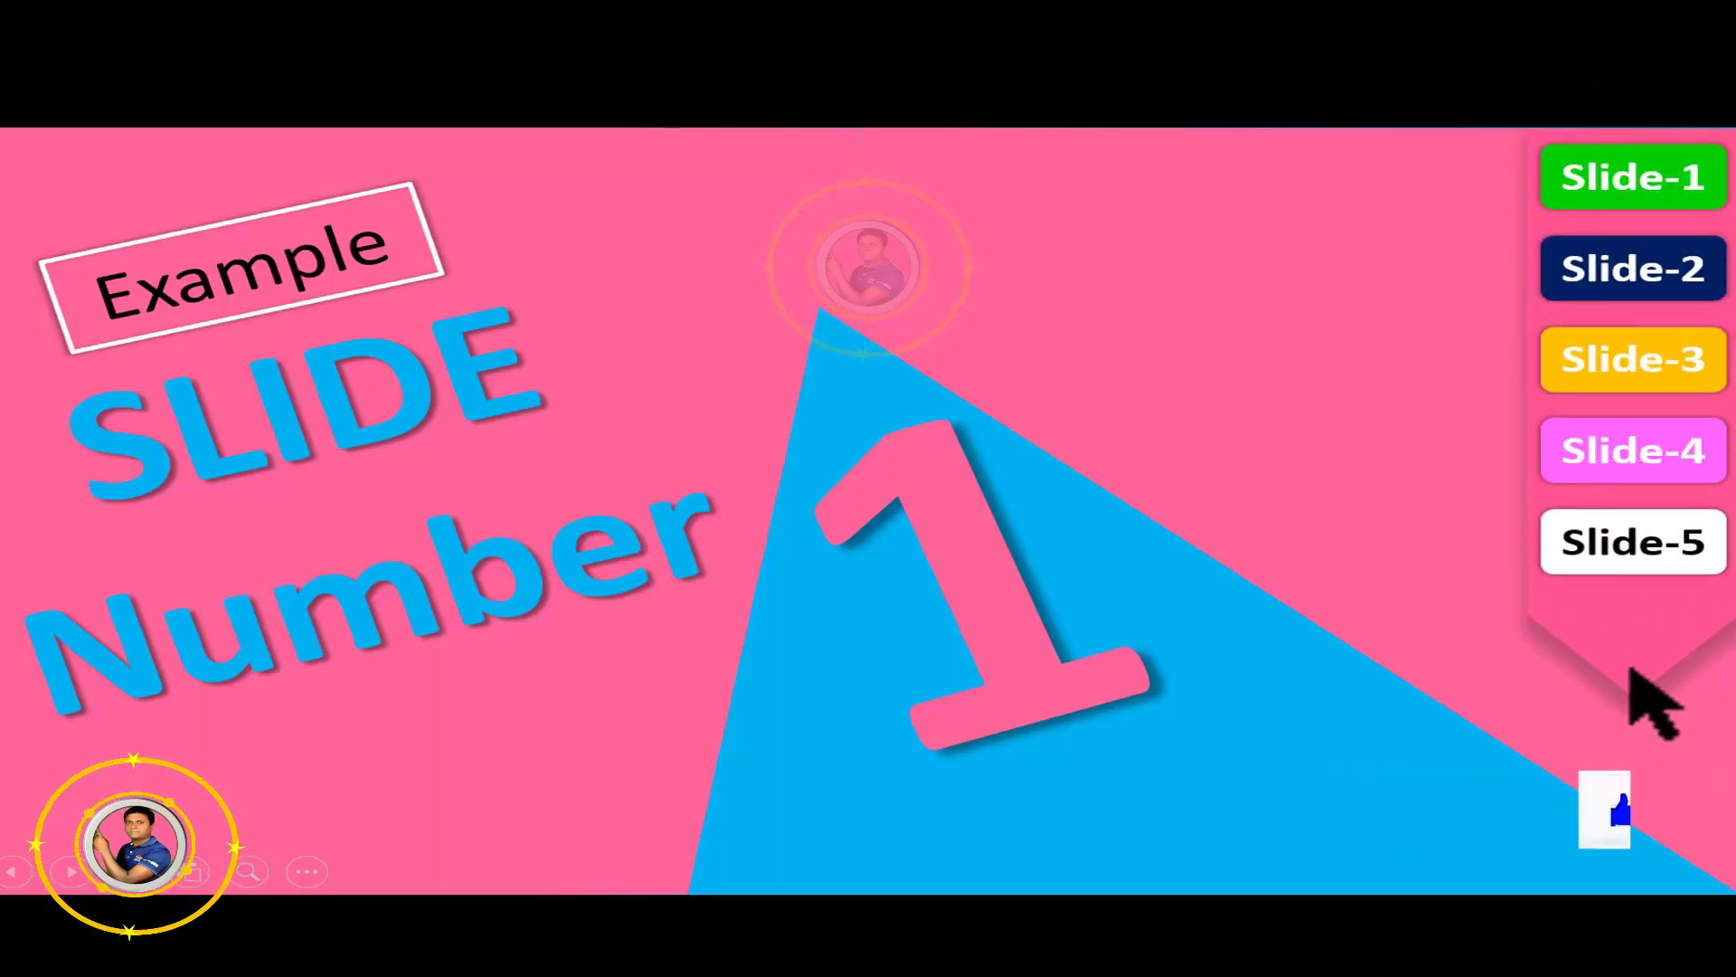
key("Escape")
left_click(1614, 563)
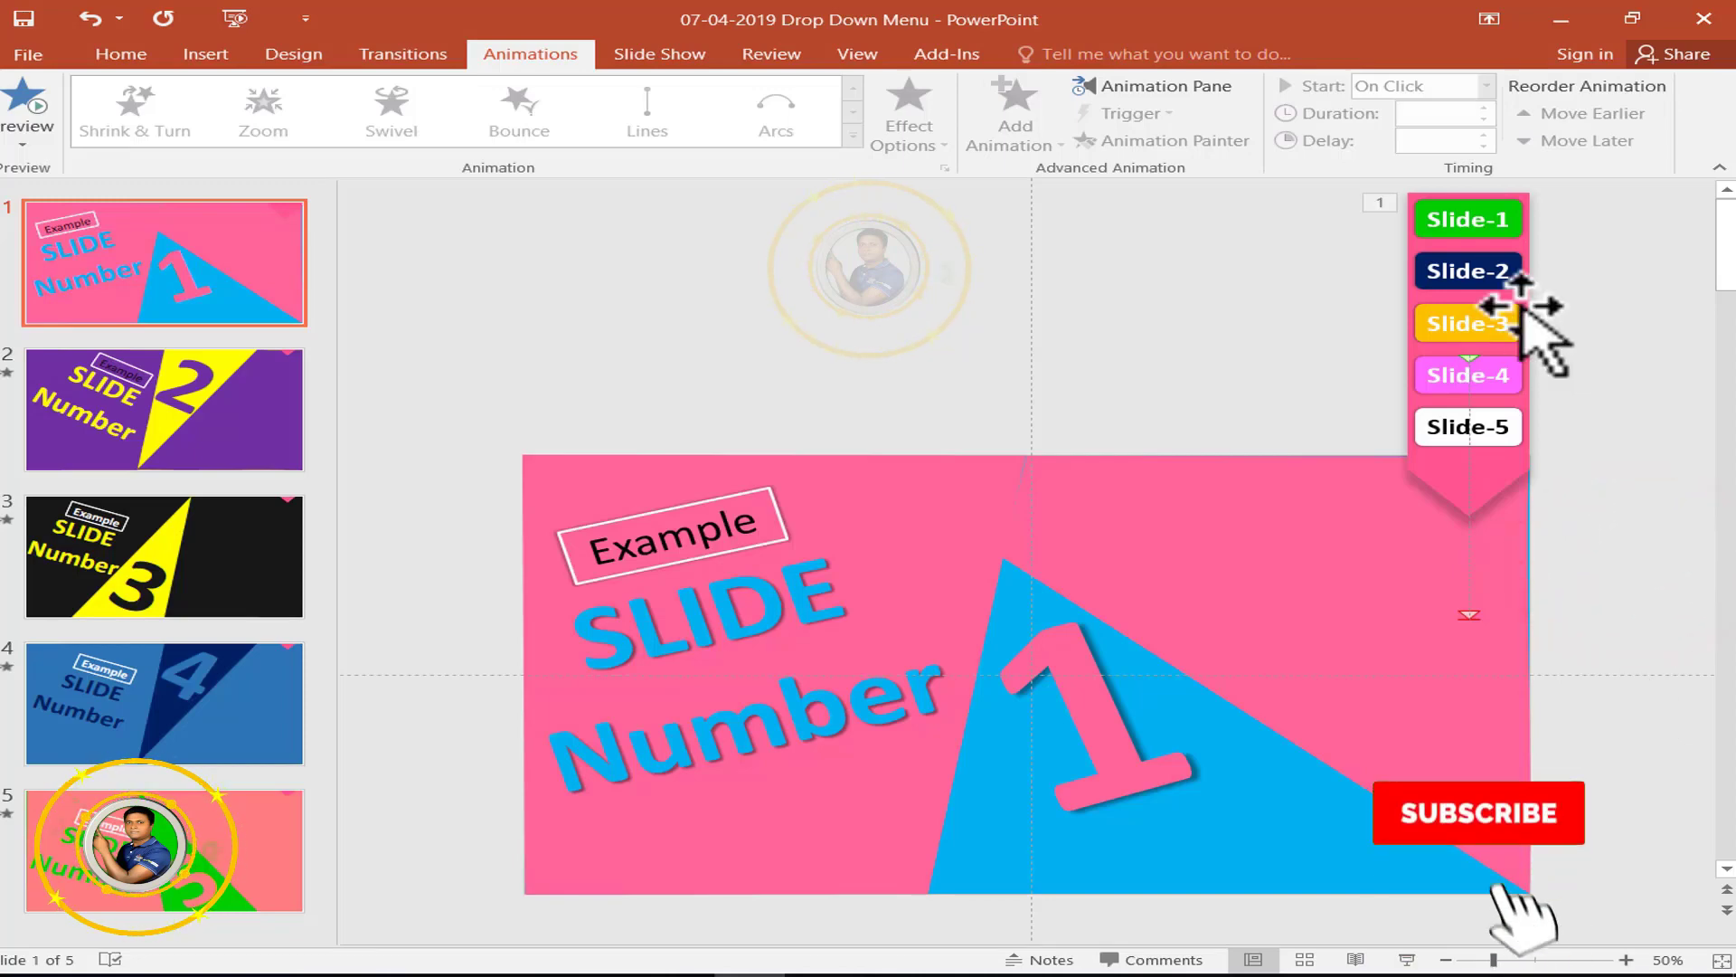
Add a second Lines motion path to the ribbon with its direction set to Up.
left_click(1474, 453)
left_click(1017, 113)
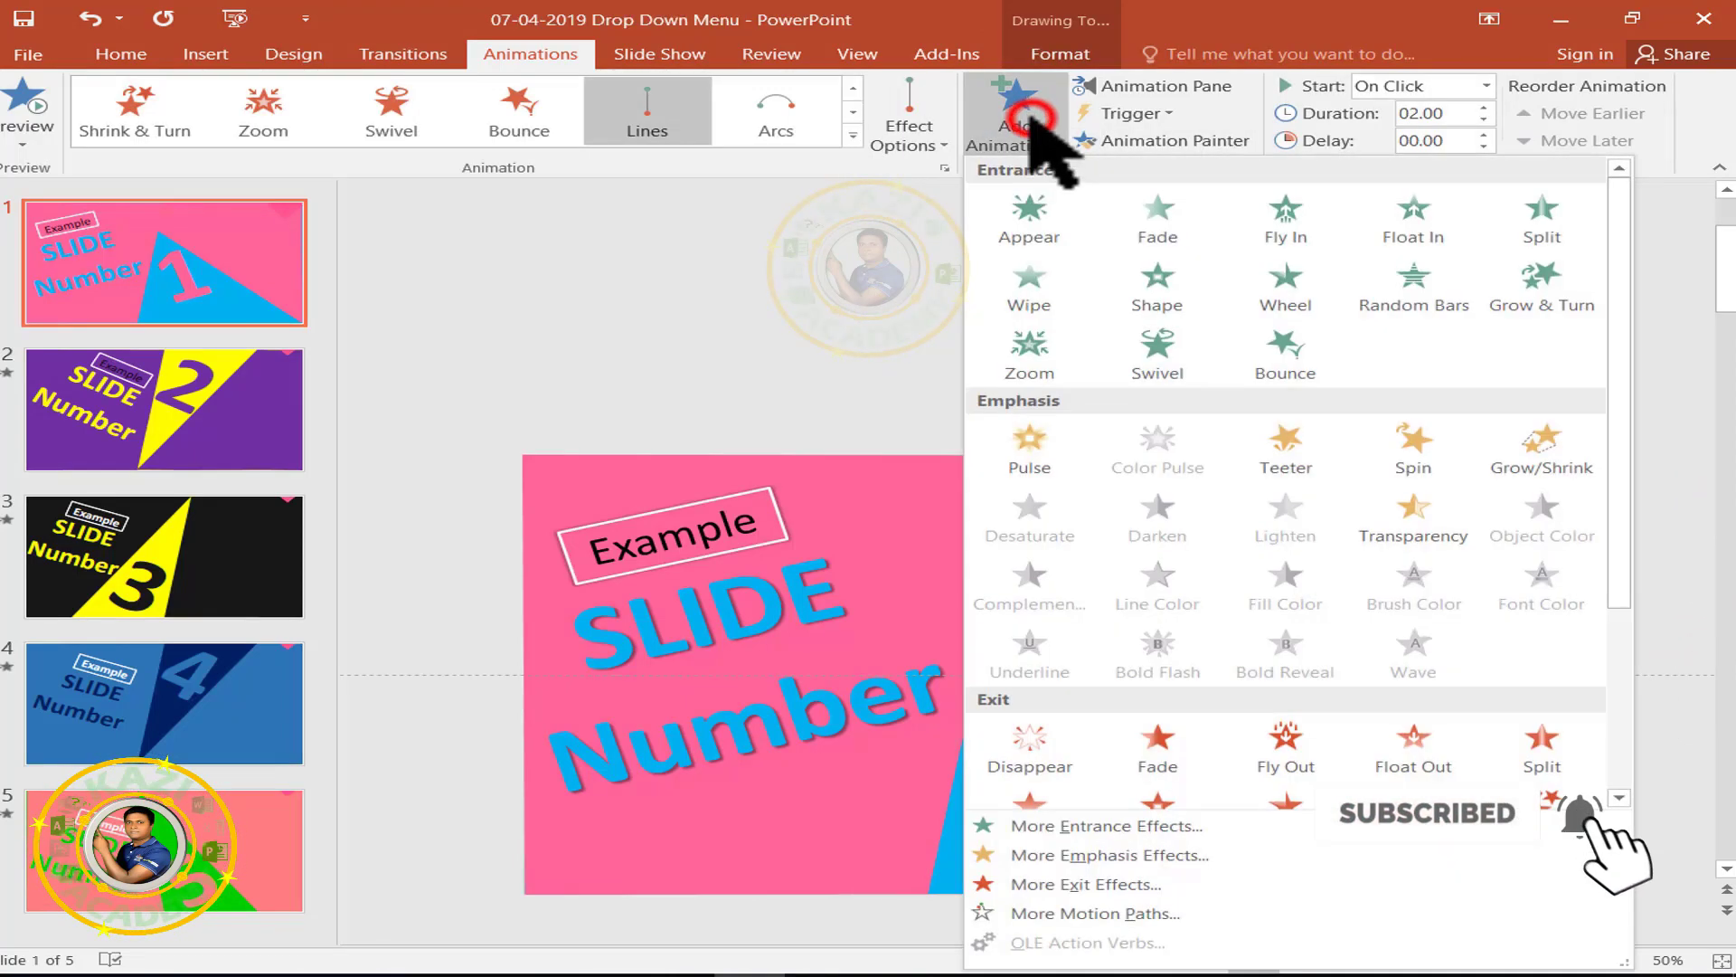
scroll(1094, 375, "down", 3)
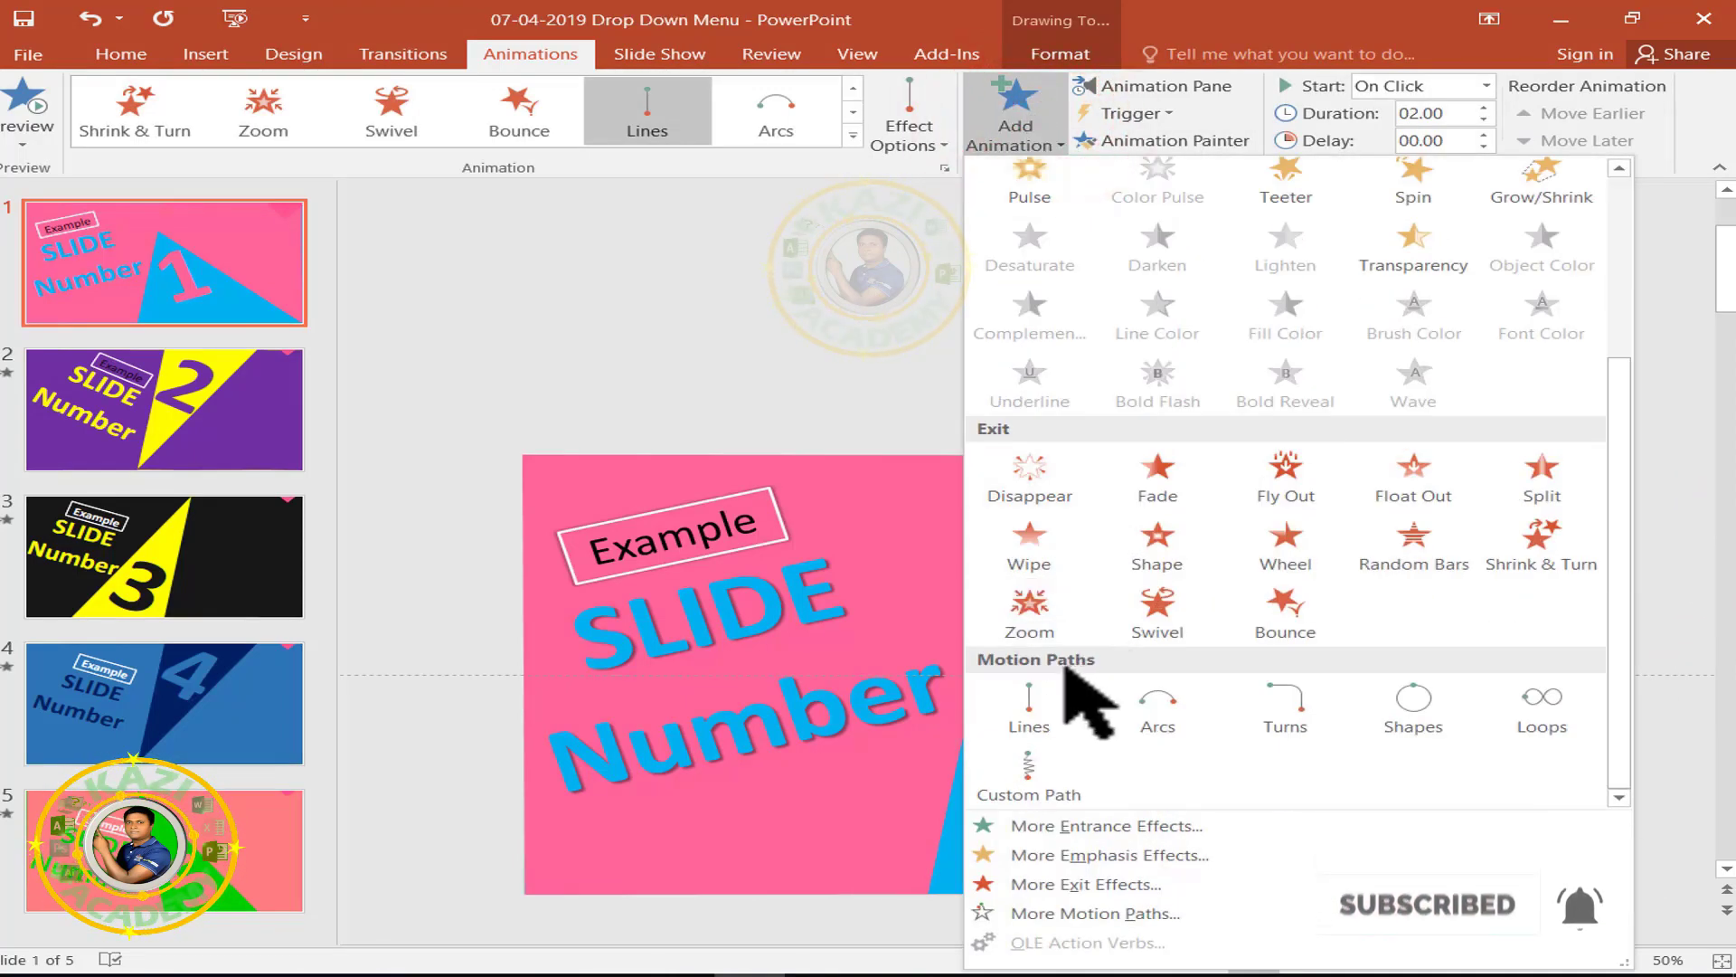
left_click(1026, 701)
left_click(920, 145)
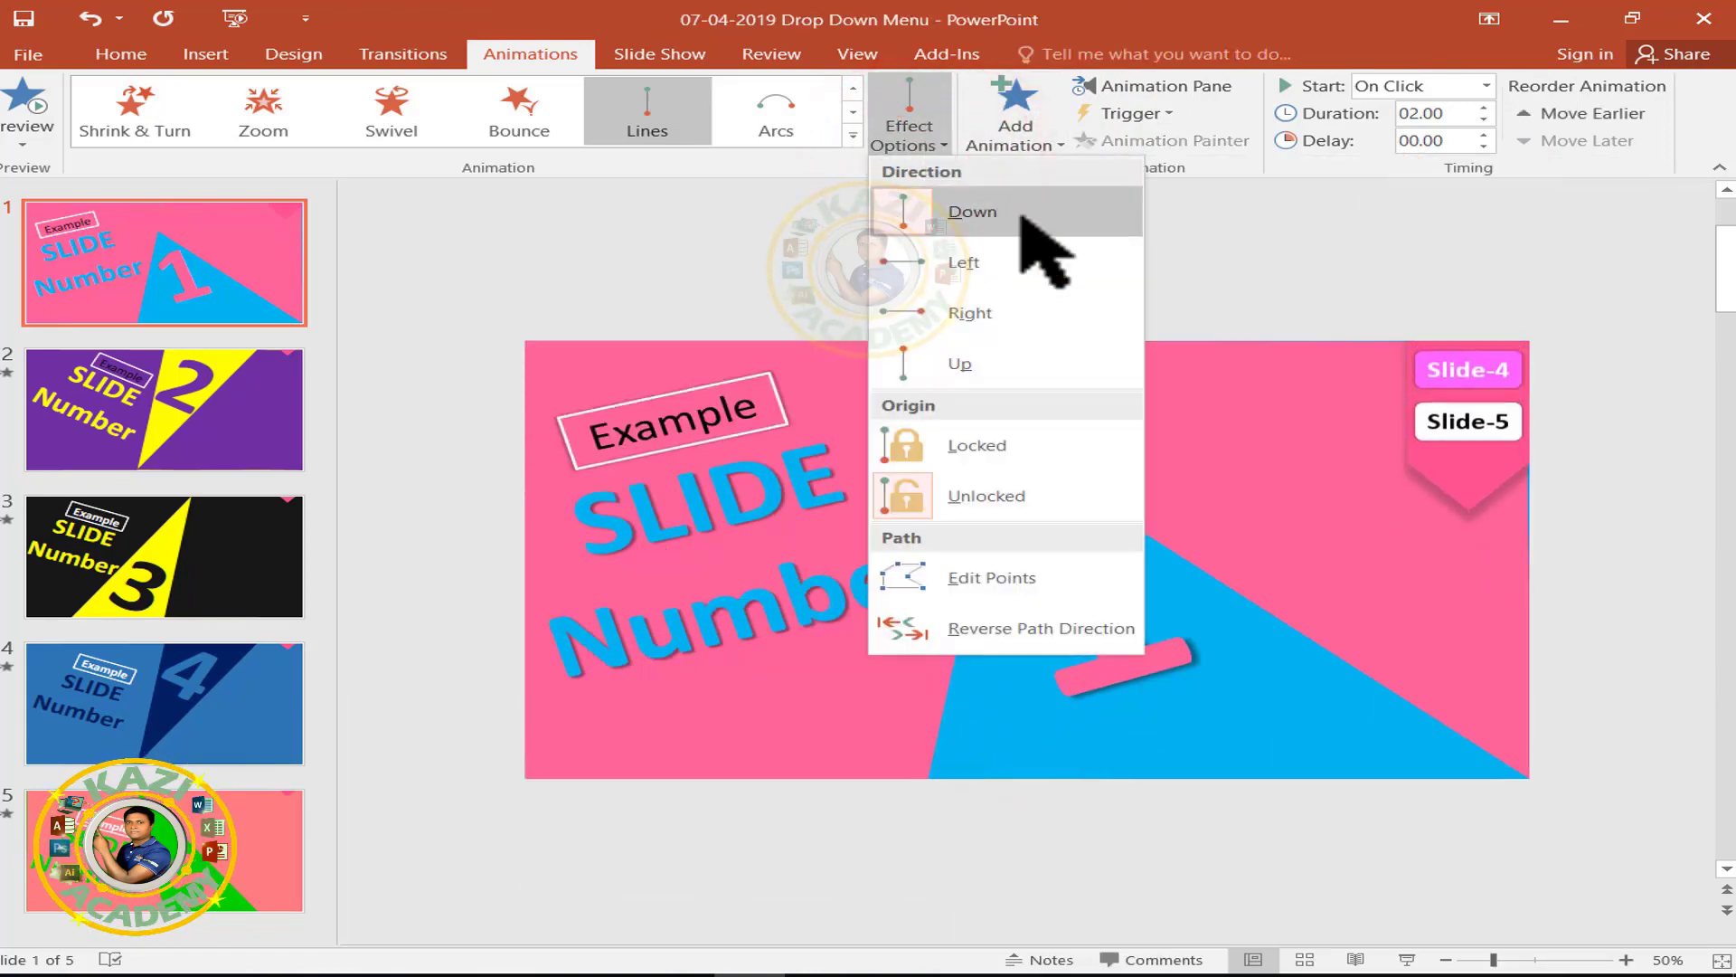
left_click(989, 361)
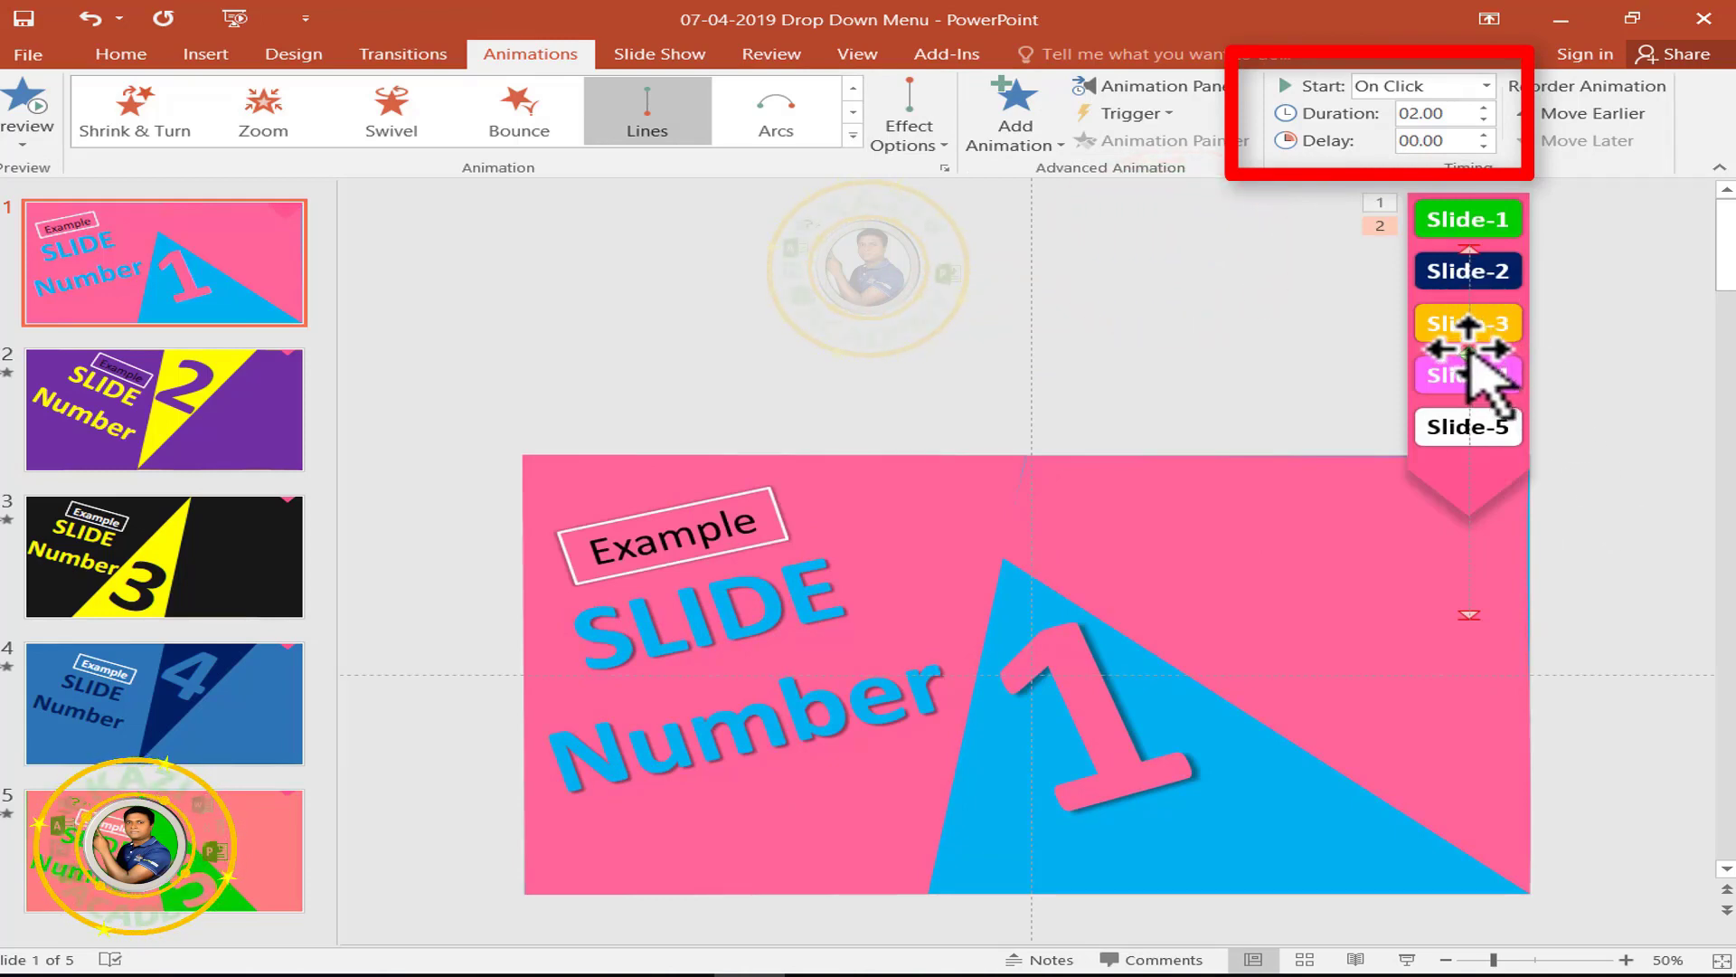
Move the upward path so it starts where the downward path ends.
left_click(1474, 353)
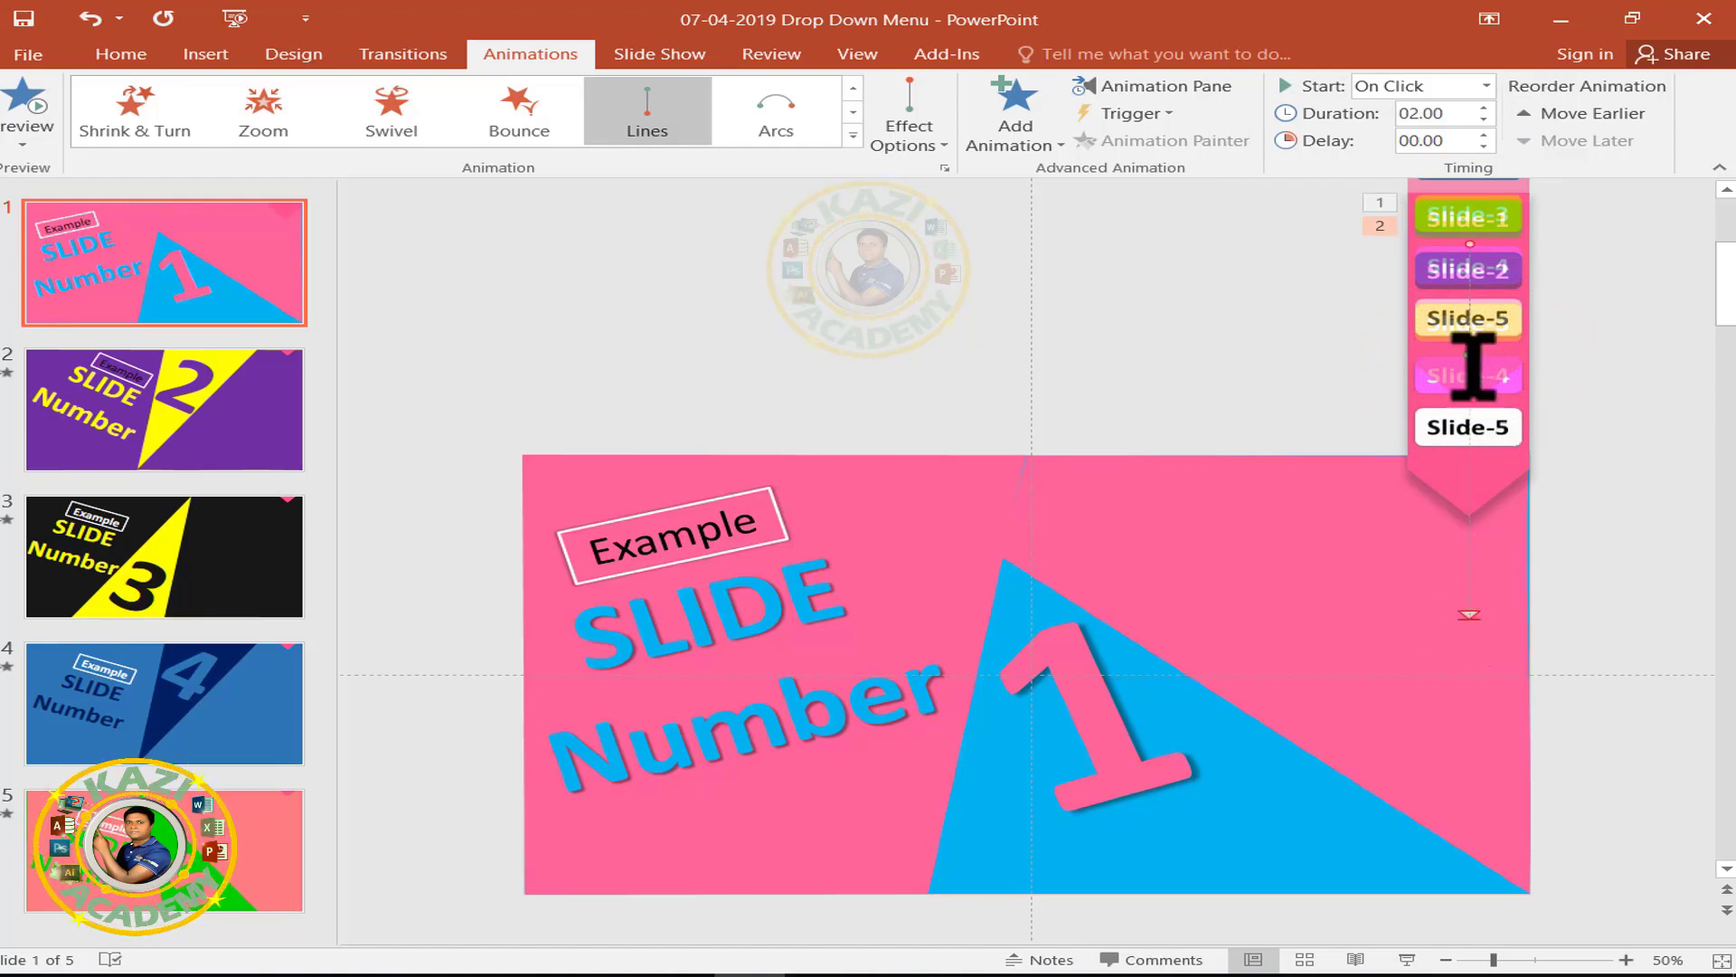
left_click_drag(1467, 354, 1467, 615)
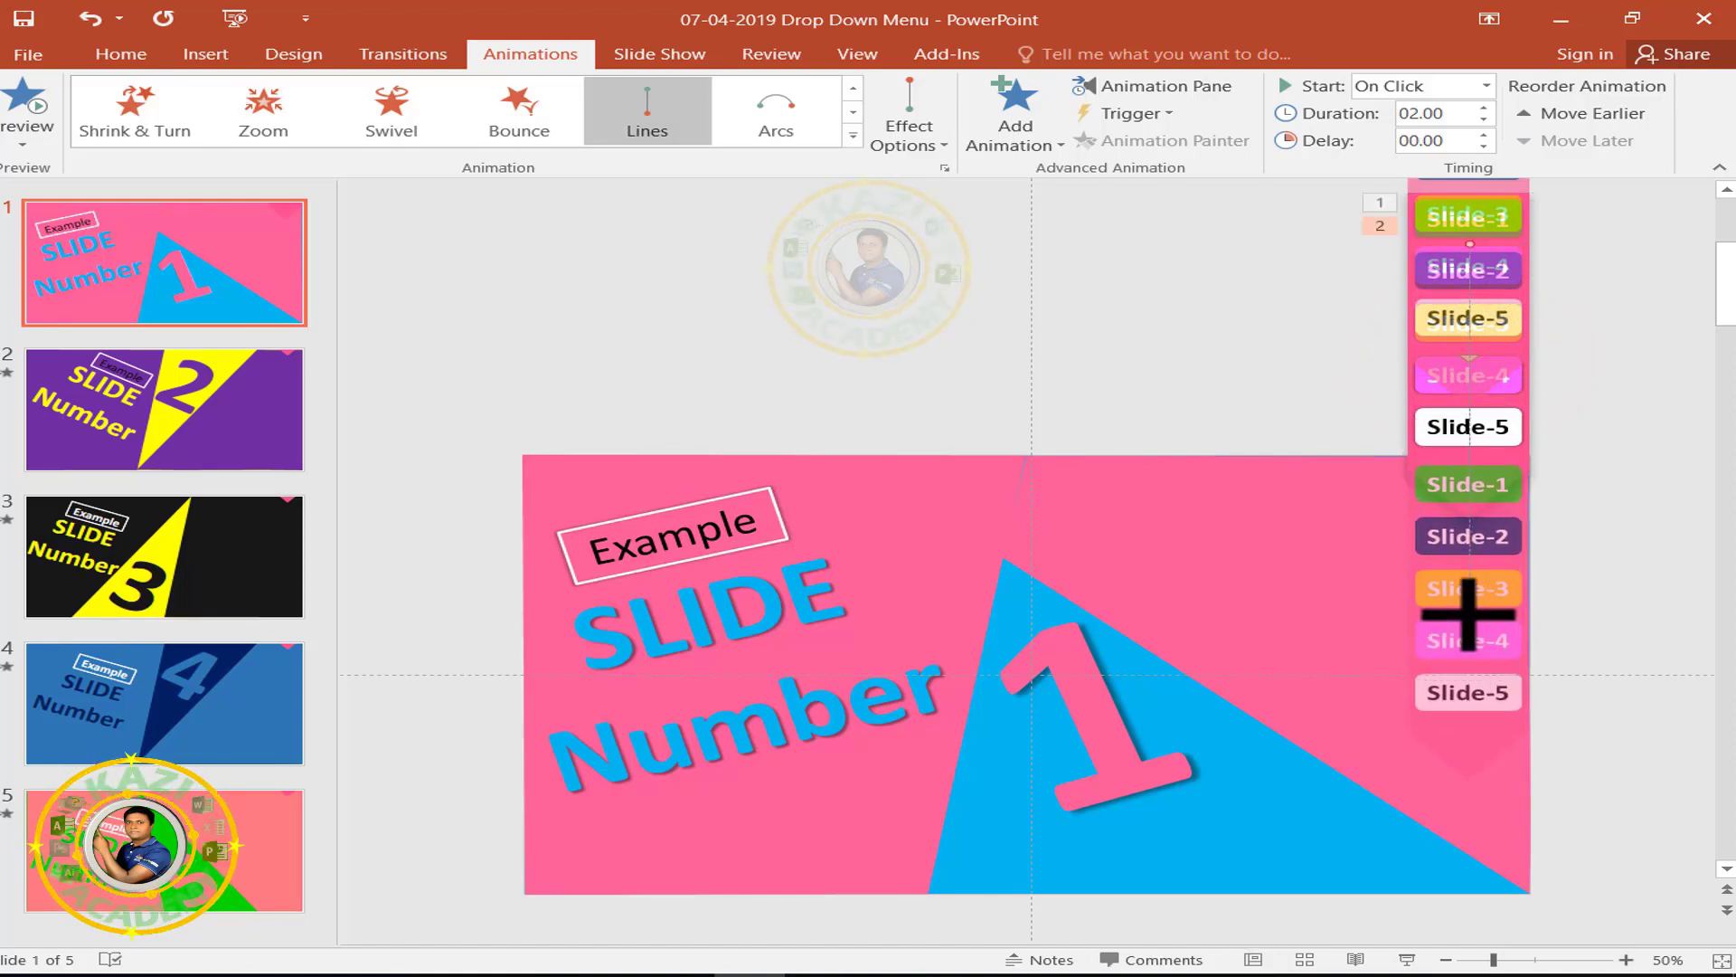
left_click(1619, 474)
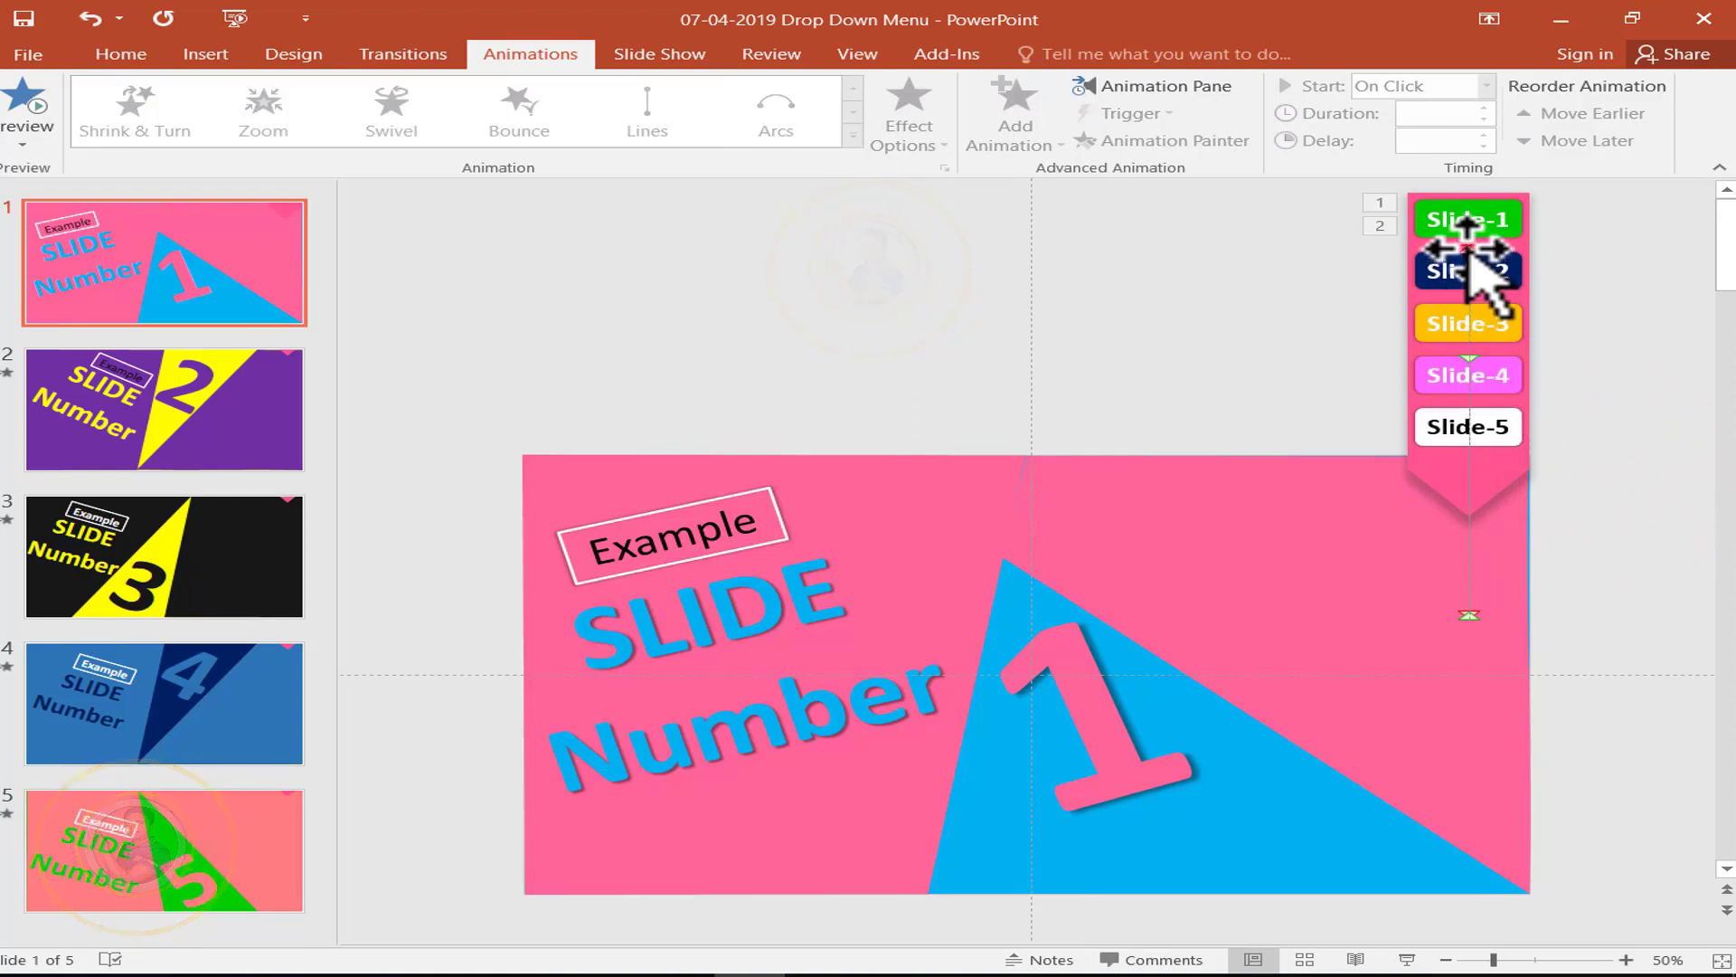
left_click(1467, 251)
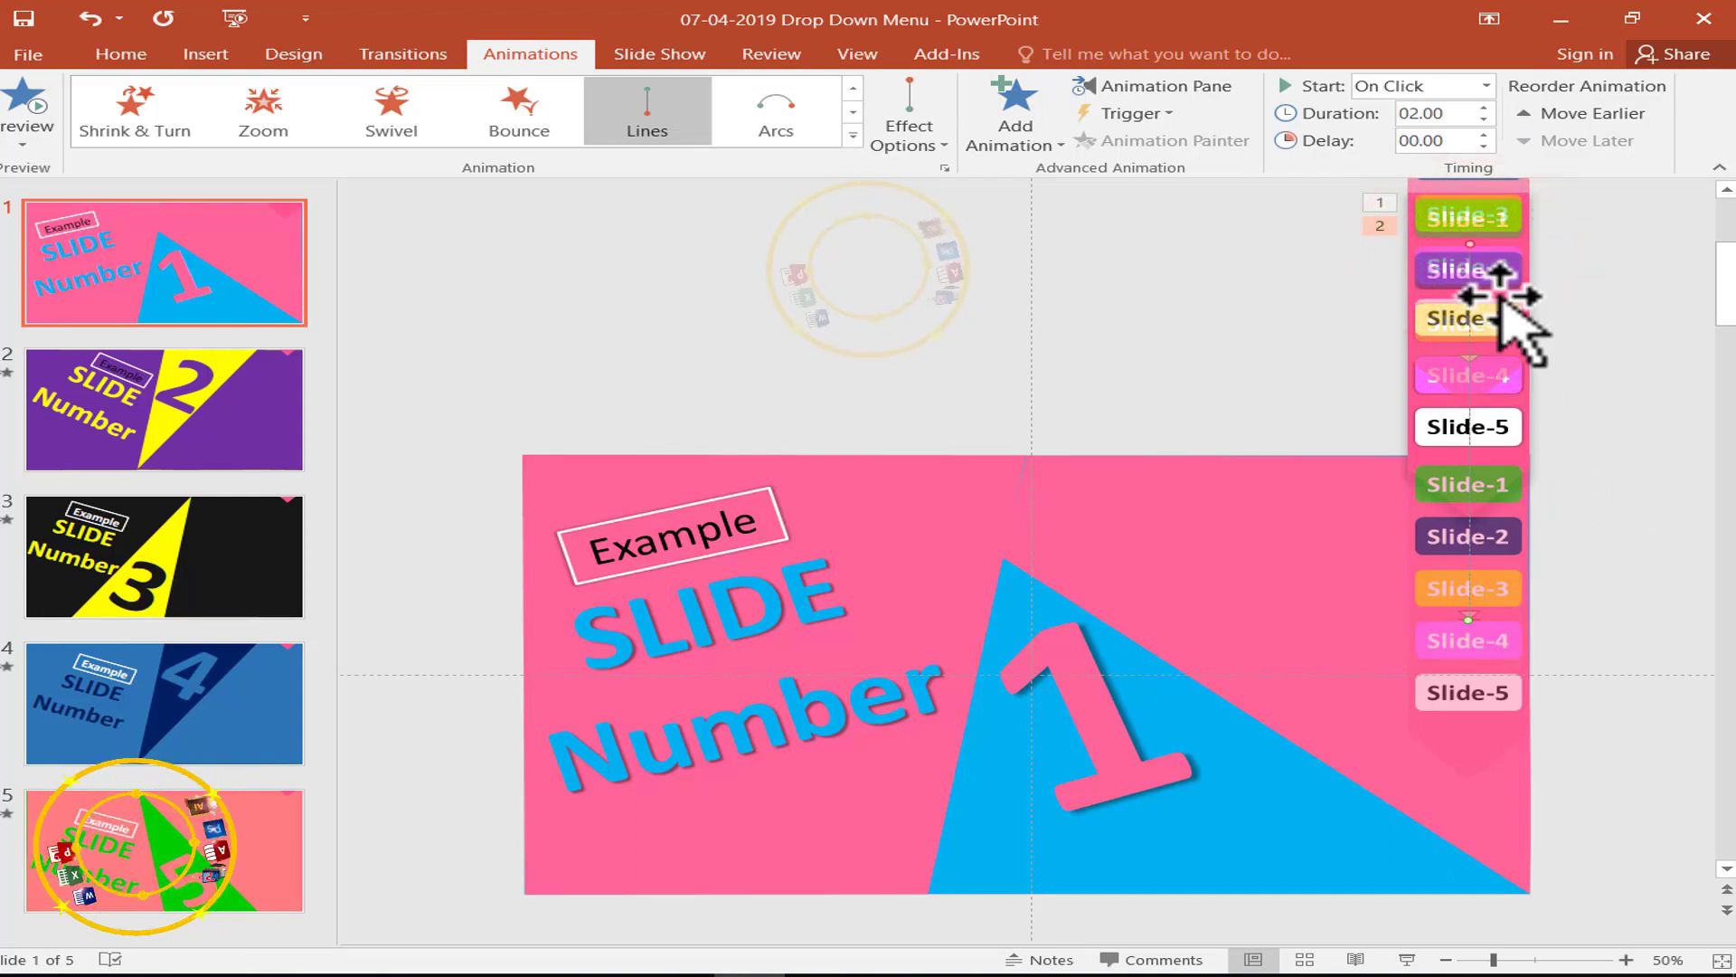
left_click_drag(1469, 242, 1479, 358)
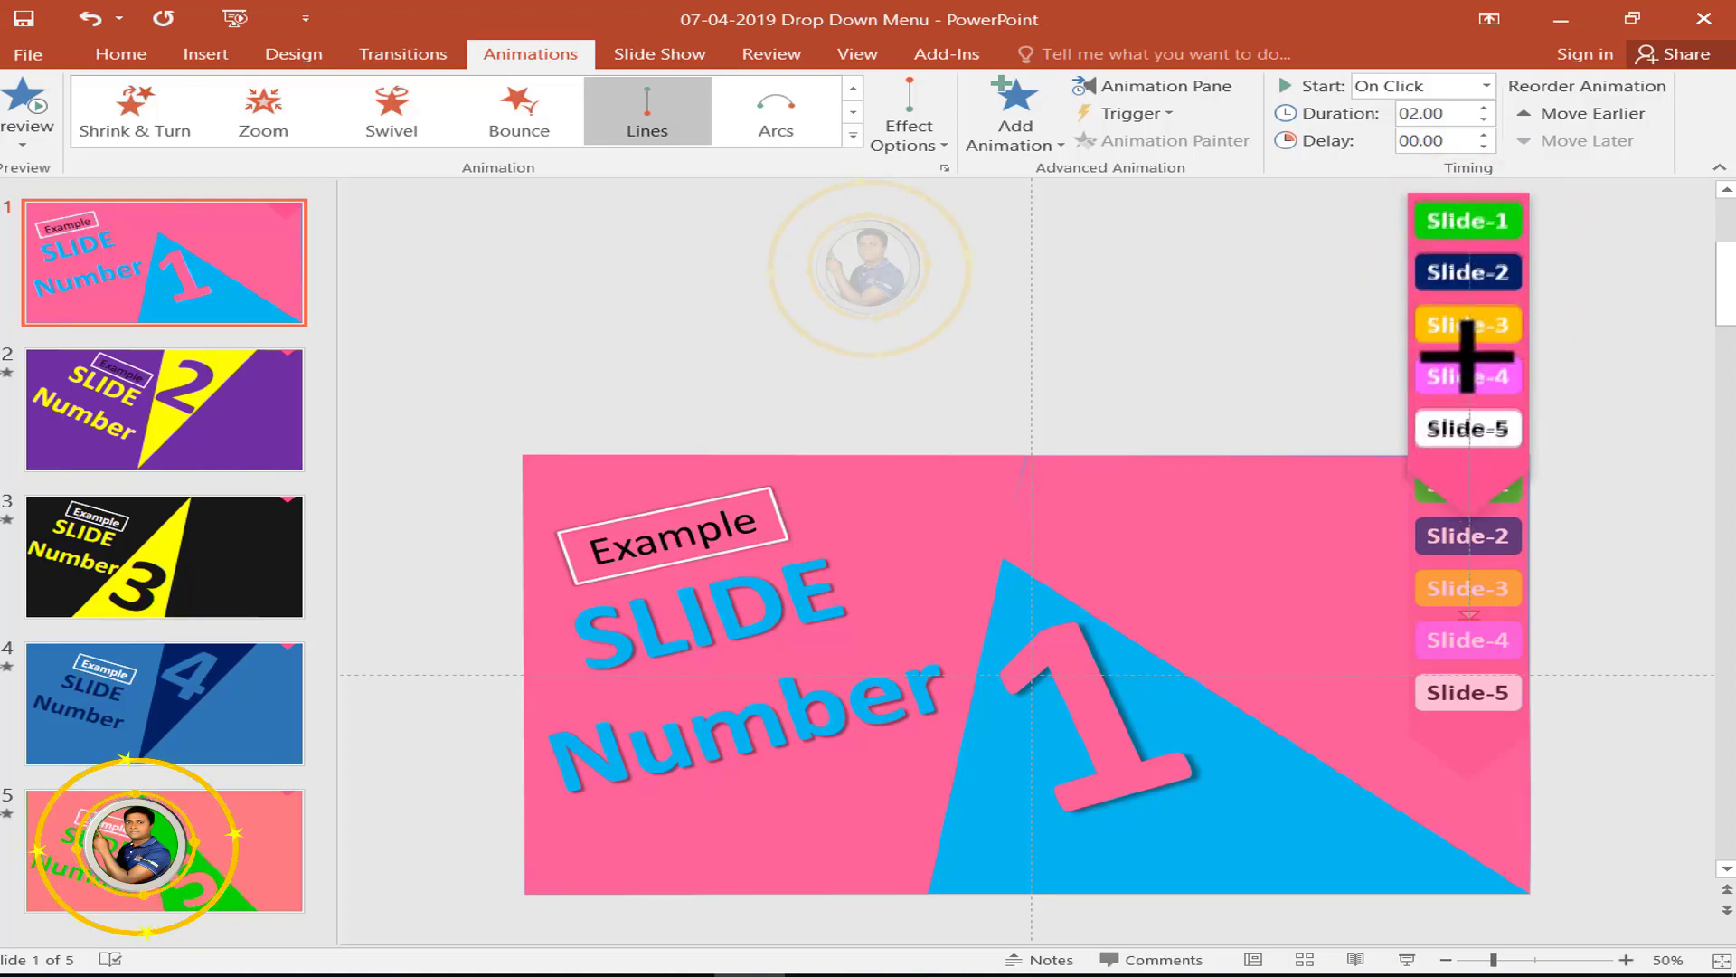
left_click_drag(1467, 357, 1467, 355)
left_click(1646, 374)
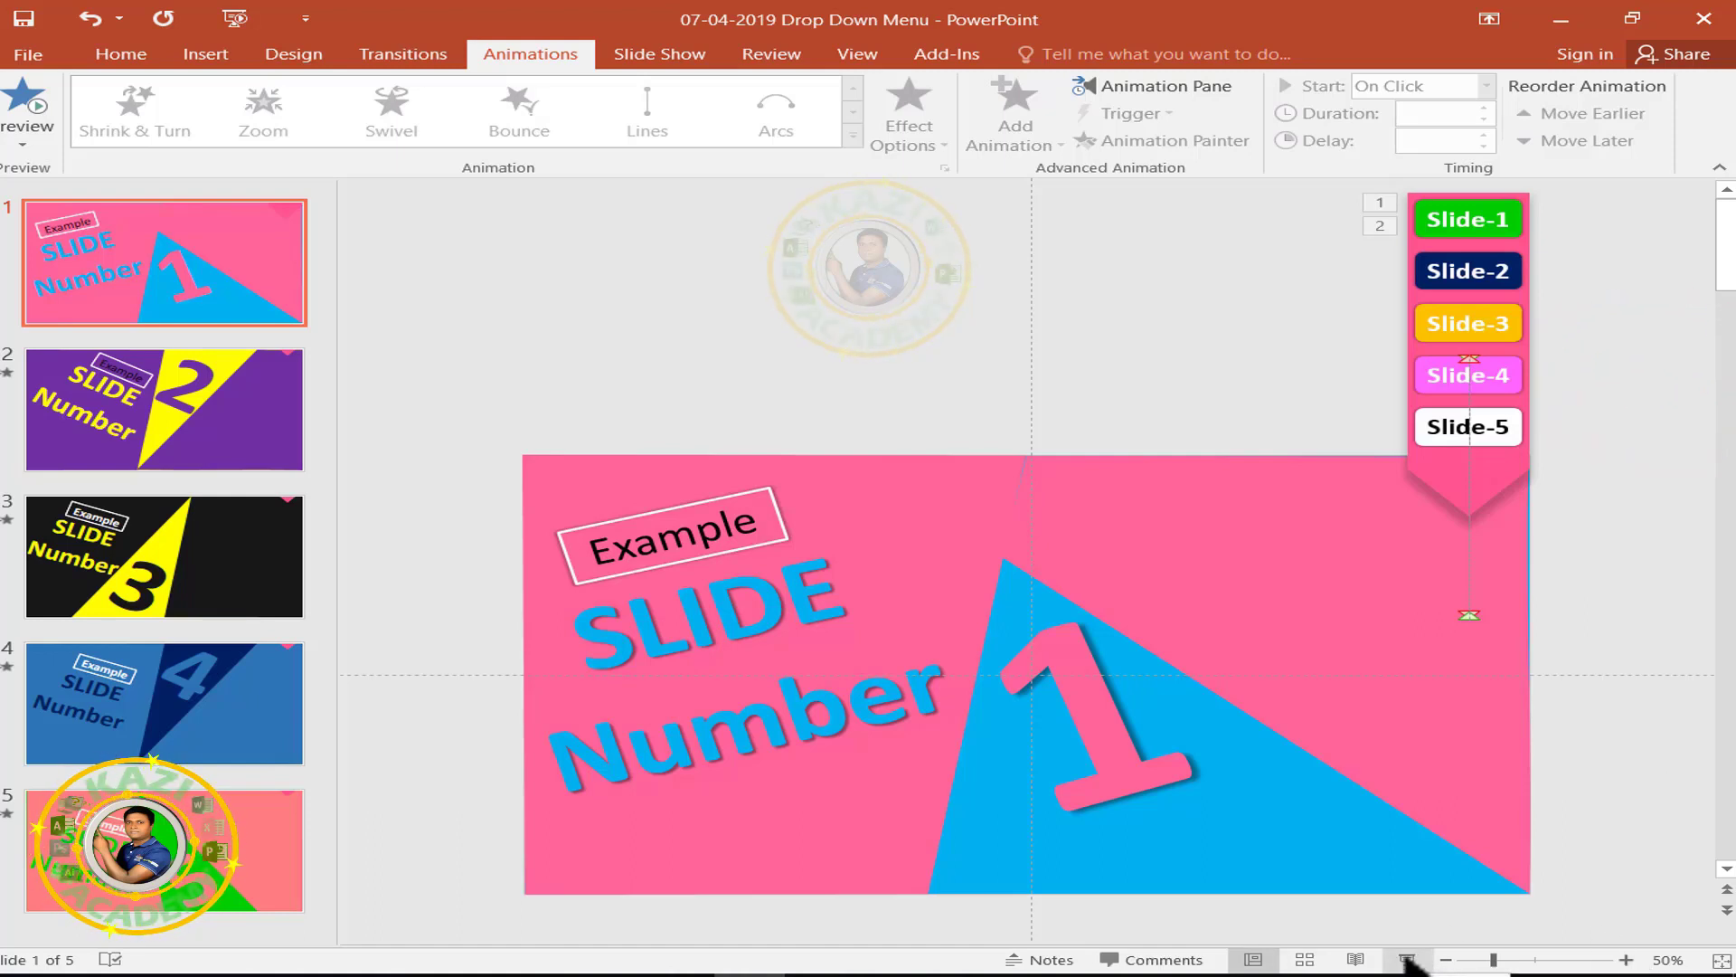
left_click(1407, 959)
In the slide show, drop and retract the ribbon, advance to slide 2, then exit.
left_click(1631, 195)
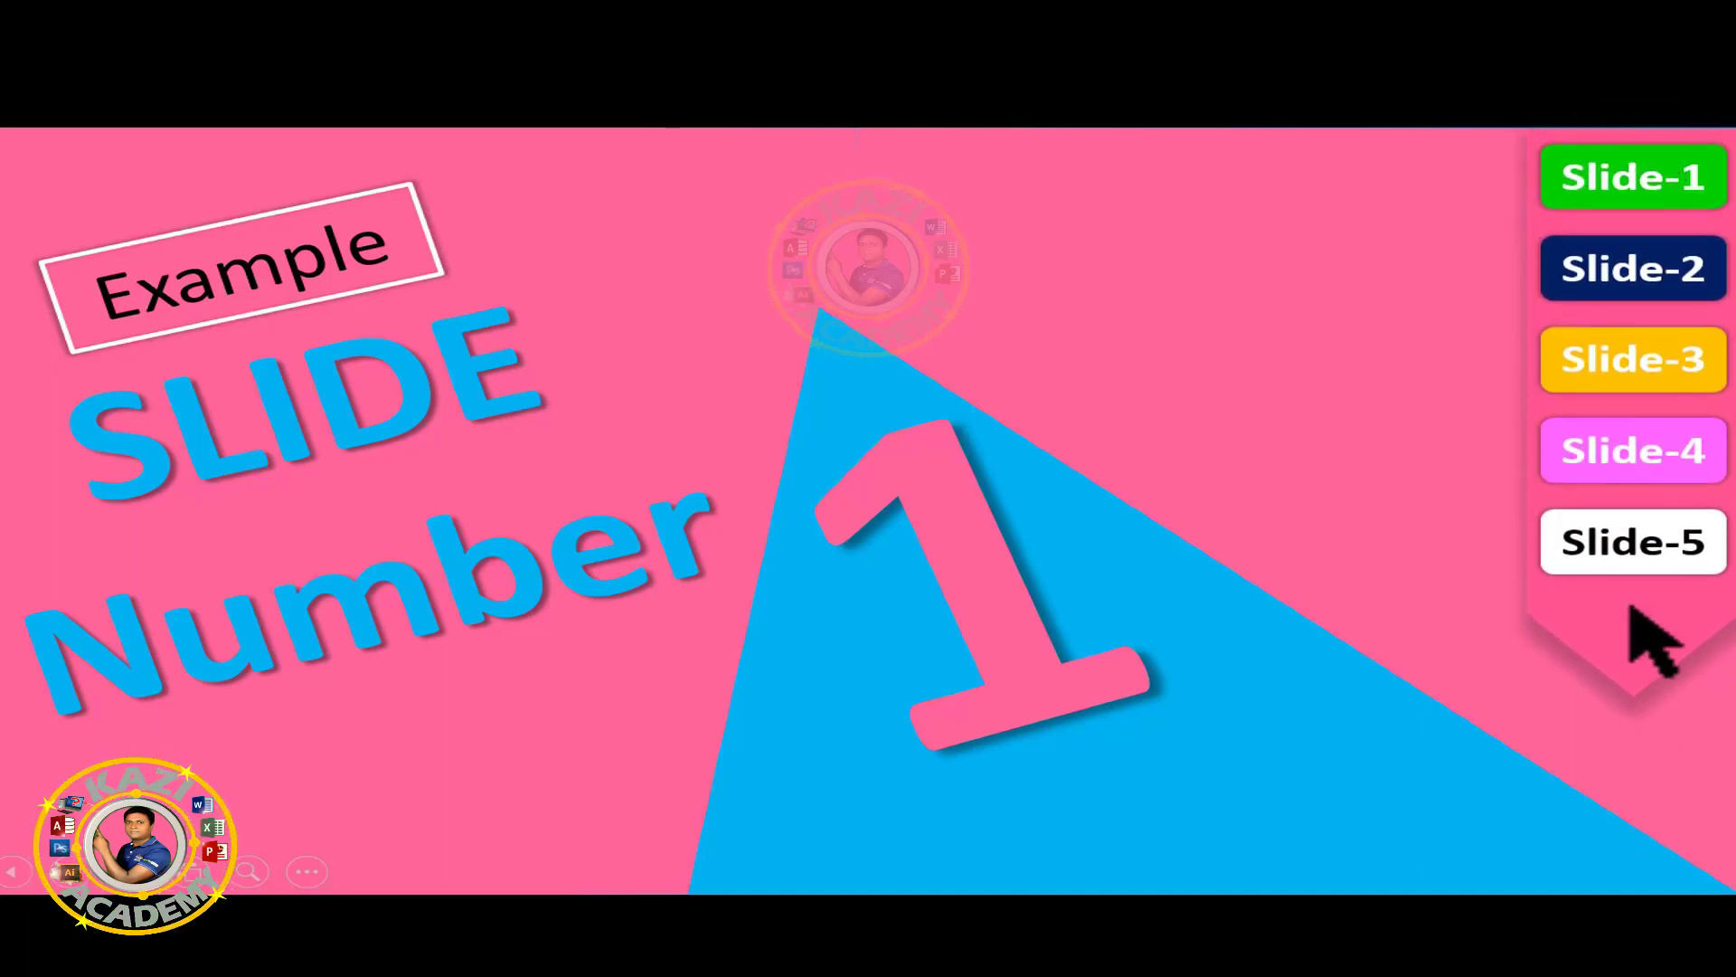
left_click(1644, 632)
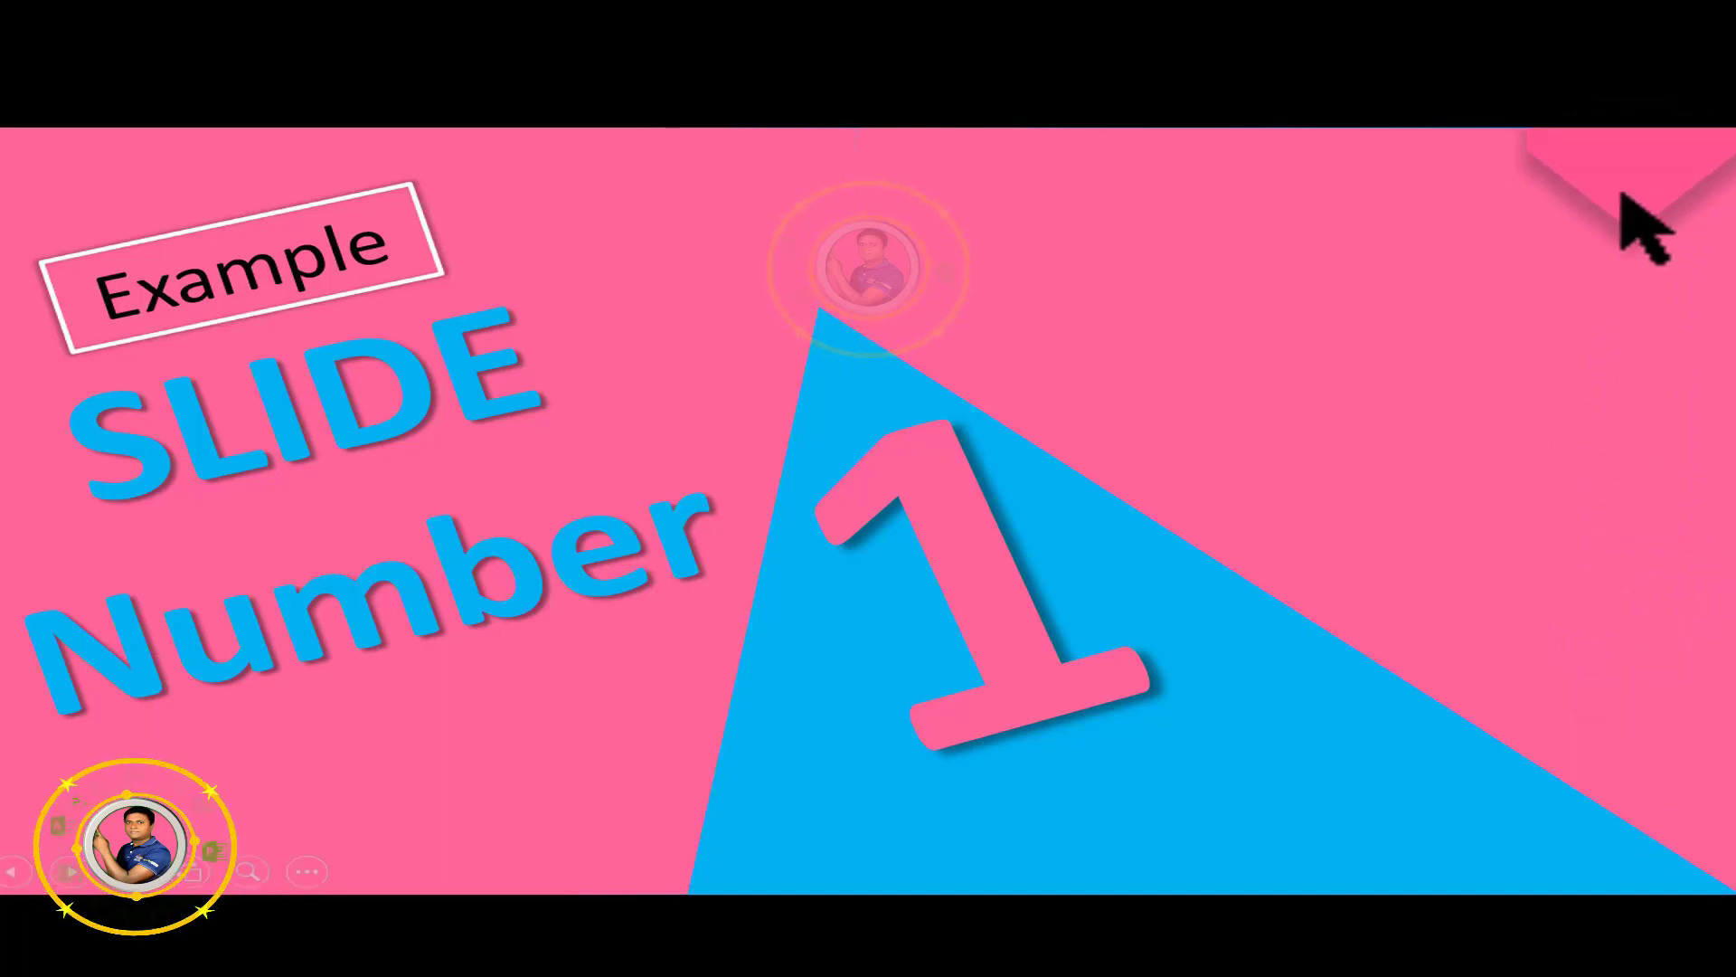
left_click(1622, 181)
key("Escape")
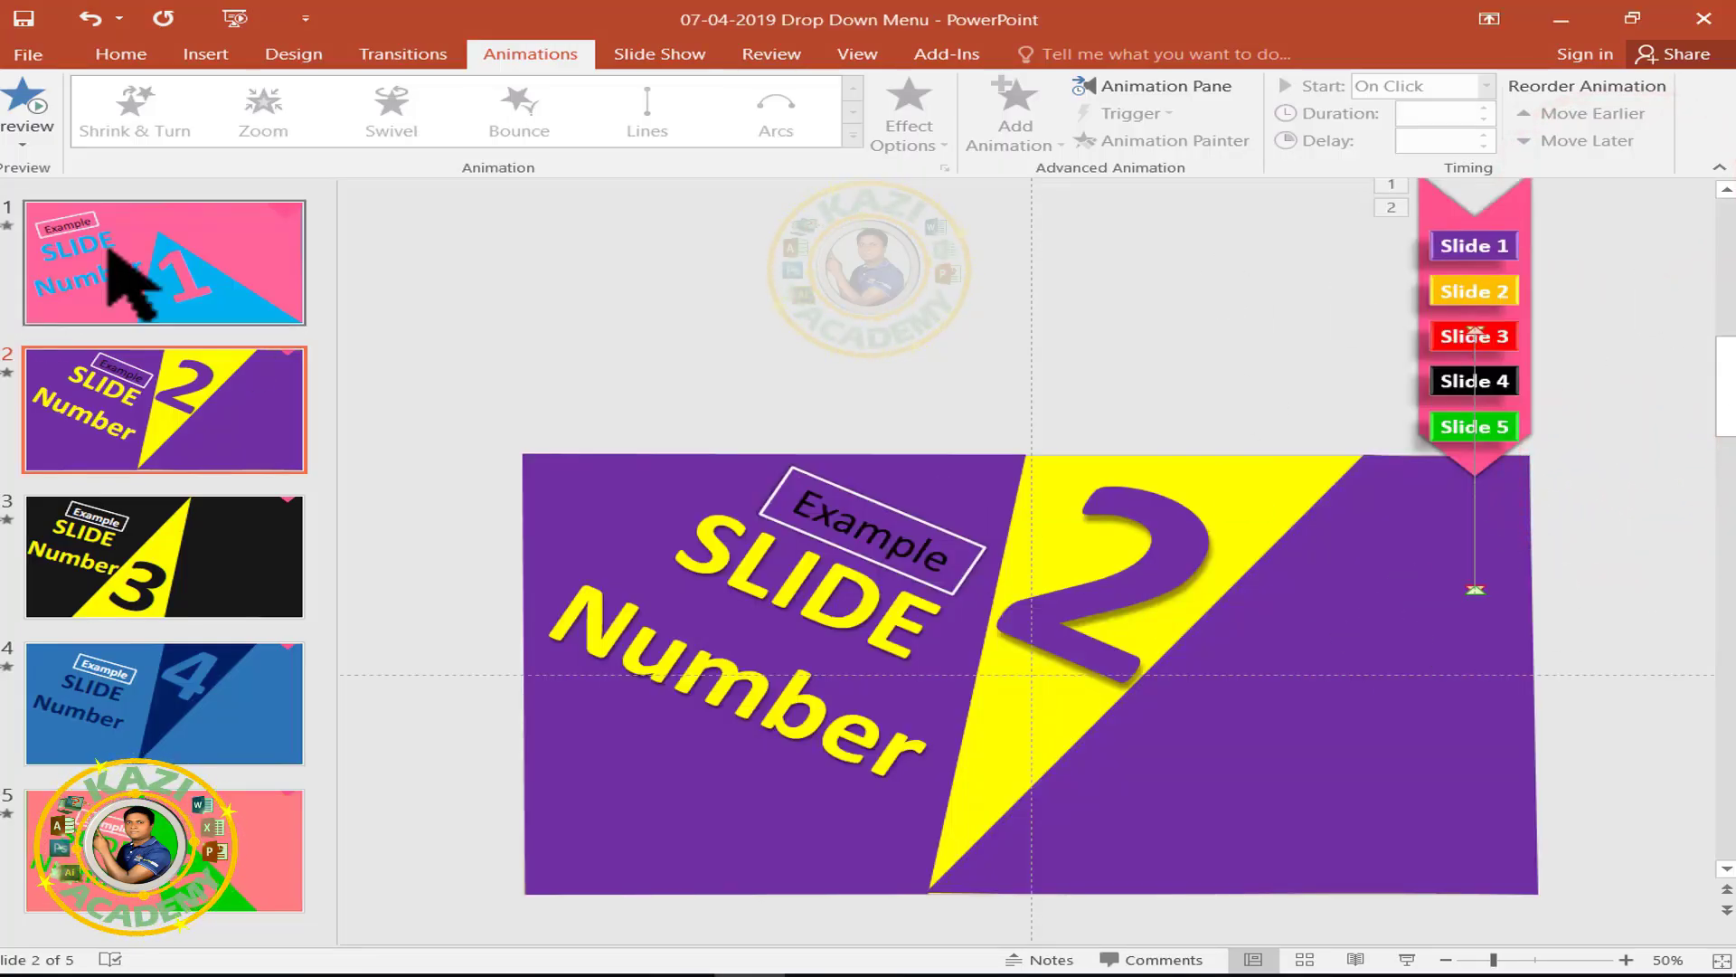
Delete the old drop-down ribbons from slides 2 and 3.
left_click(186, 255)
left_click(188, 409)
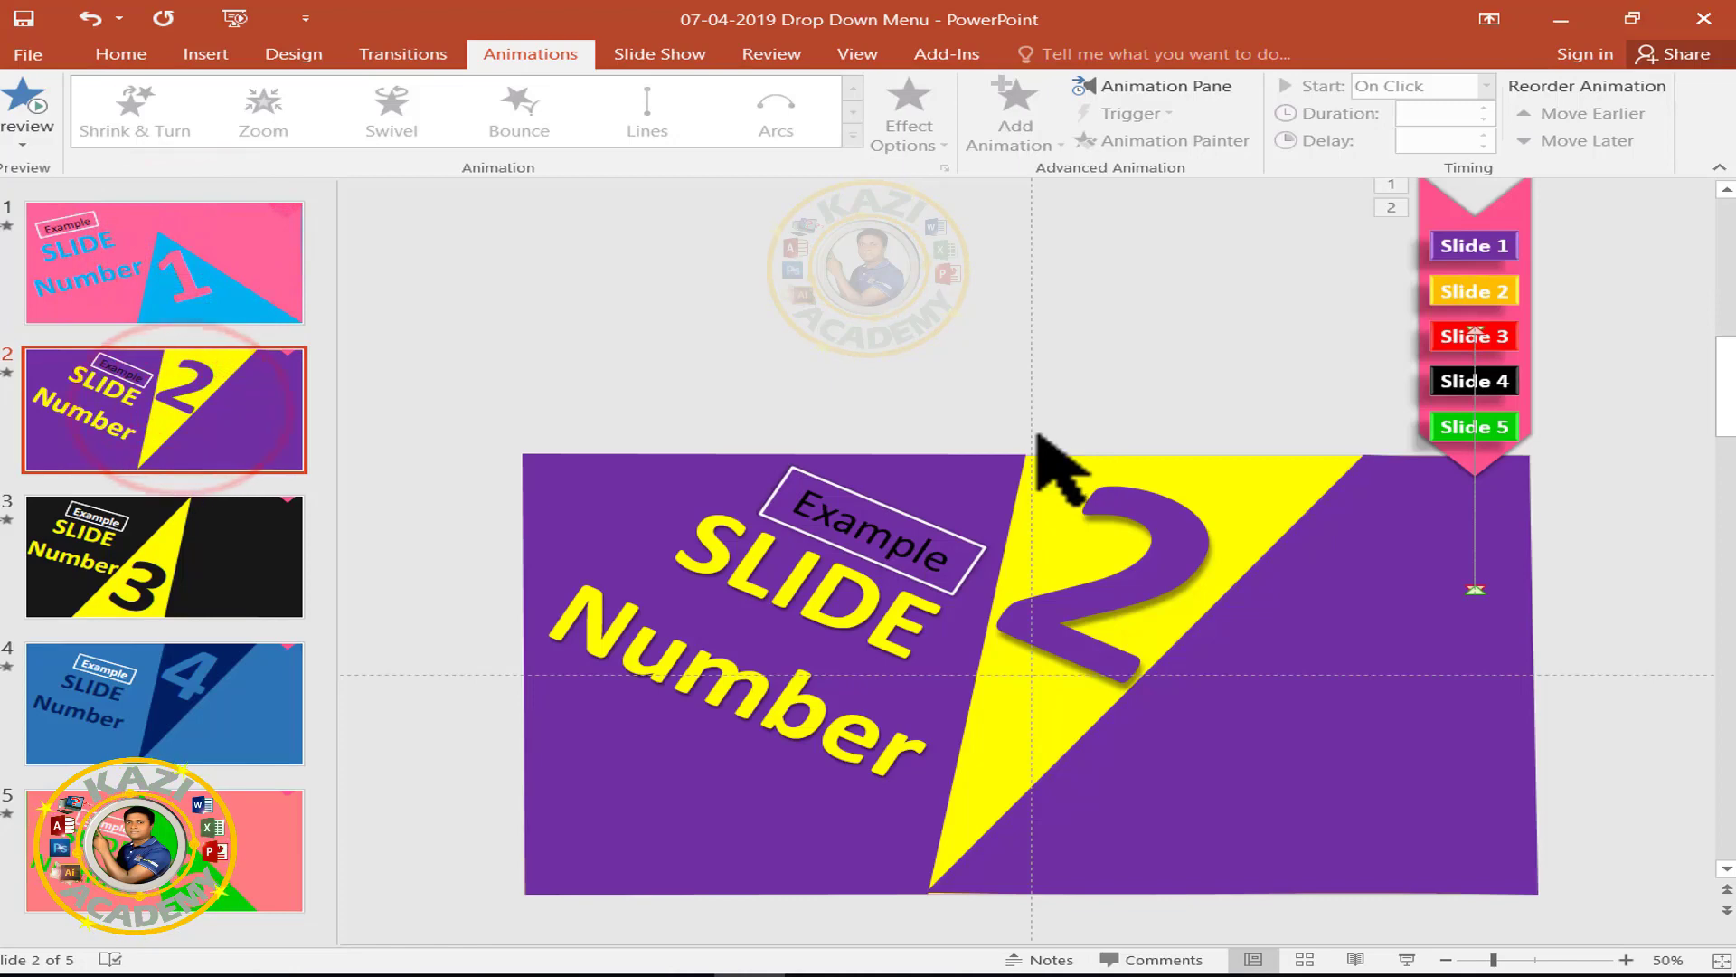
scroll(1037, 434, "down", 2)
left_click_drag(1096, 187, 1501, 543)
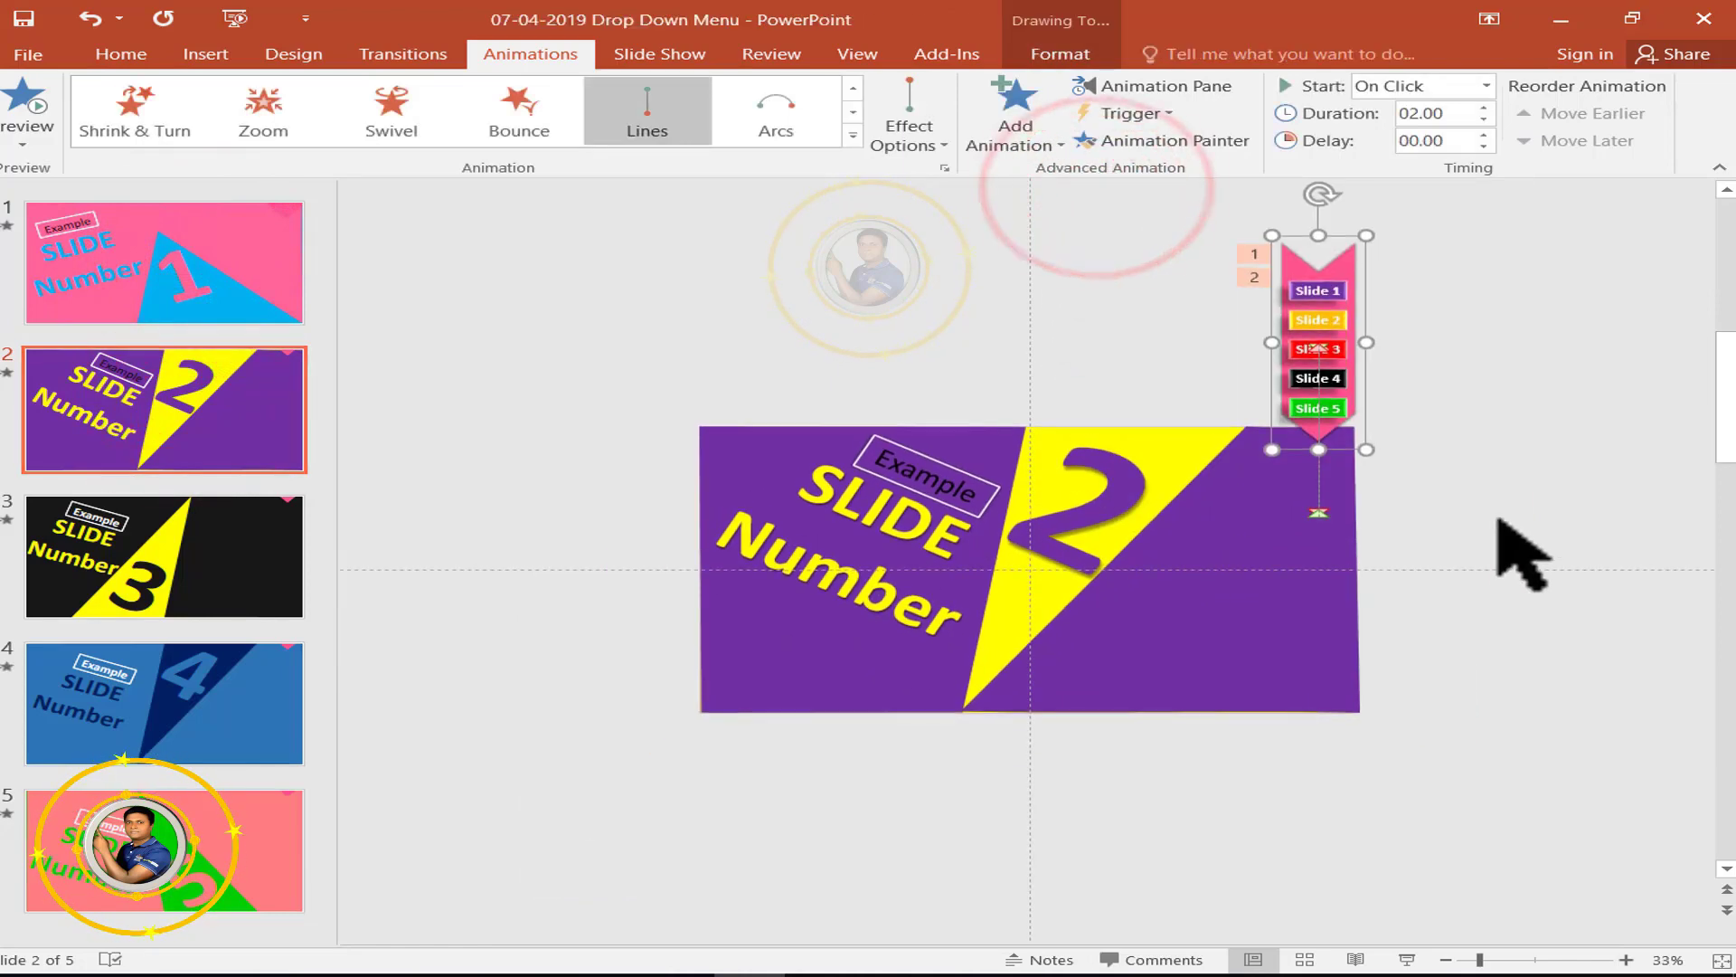
key("Delete")
left_click(226, 551)
left_click(1214, 221)
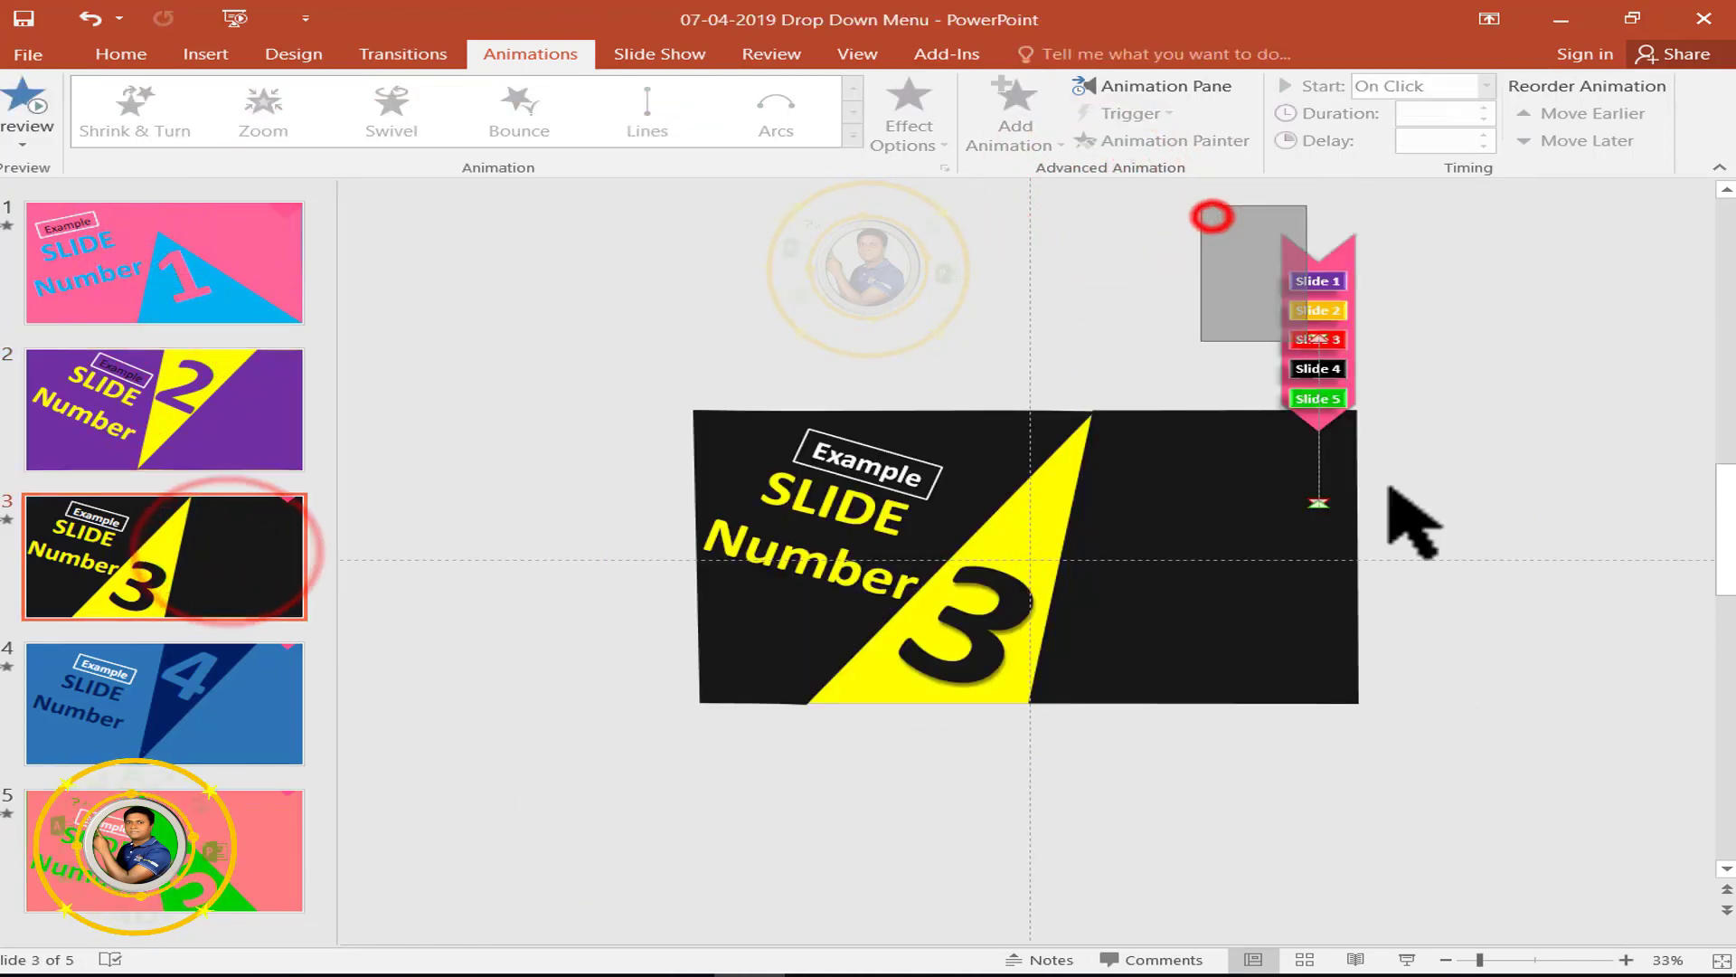
key("Delete")
Delete the old ribbons from slides 4 and 5, then select slide 1's animated ribbon.
left_click(232, 678)
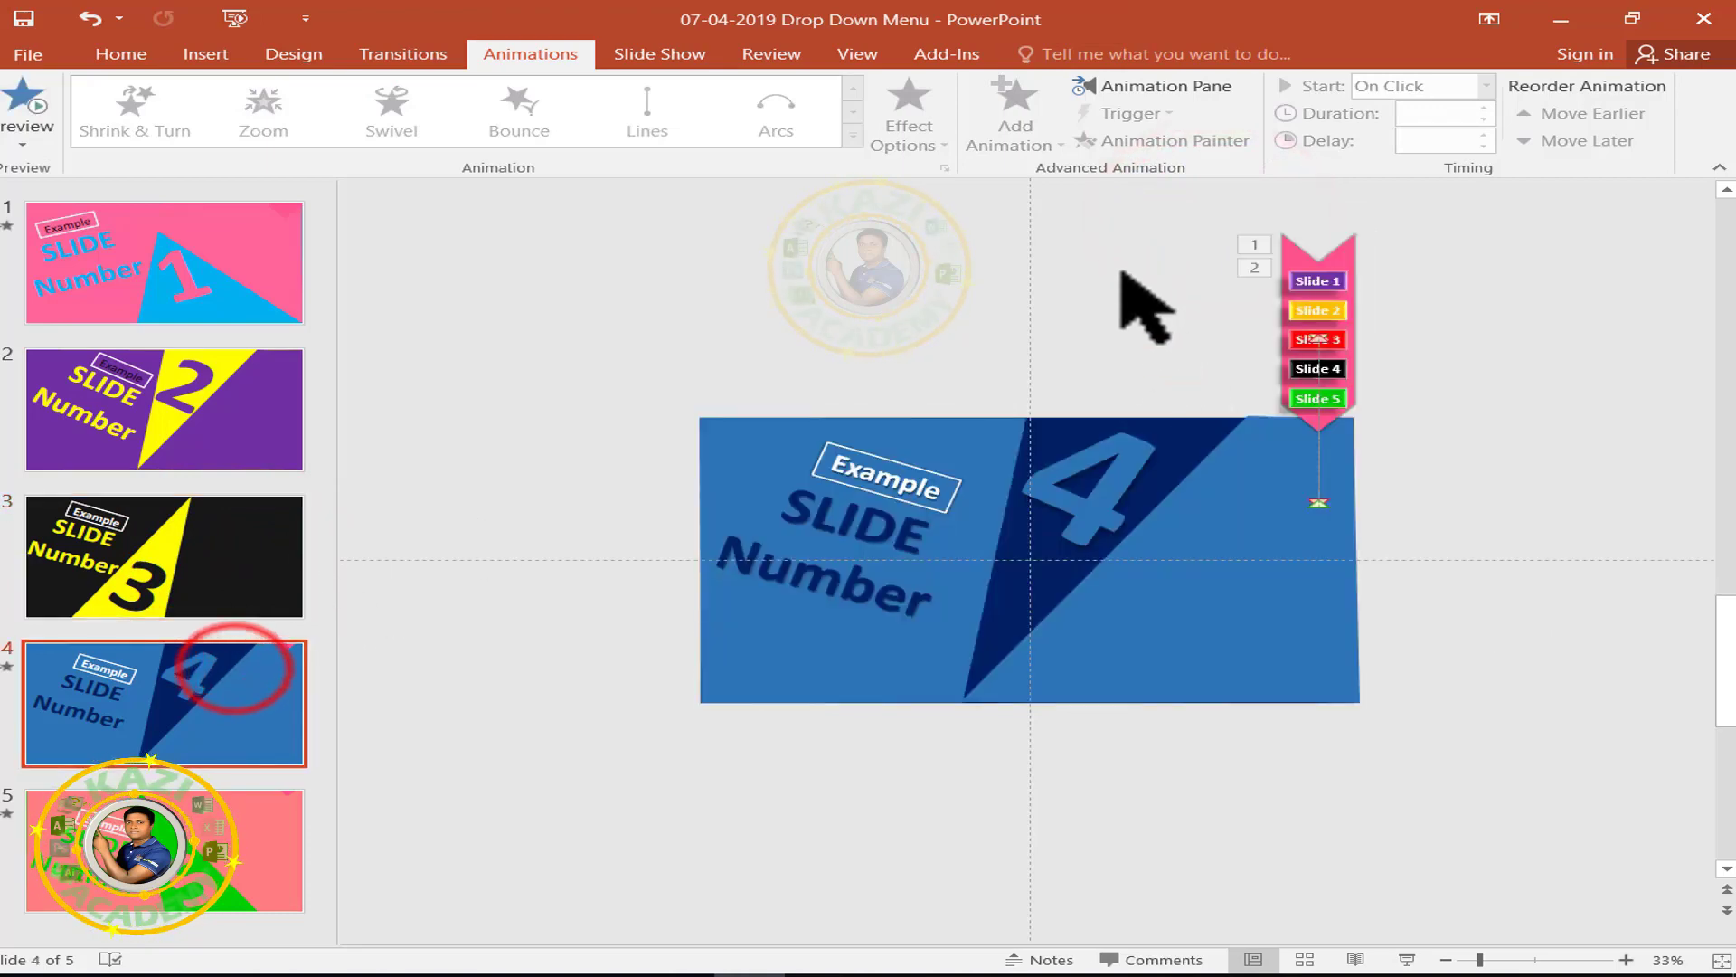
left_click_drag(1174, 185, 1485, 572)
key("Delete")
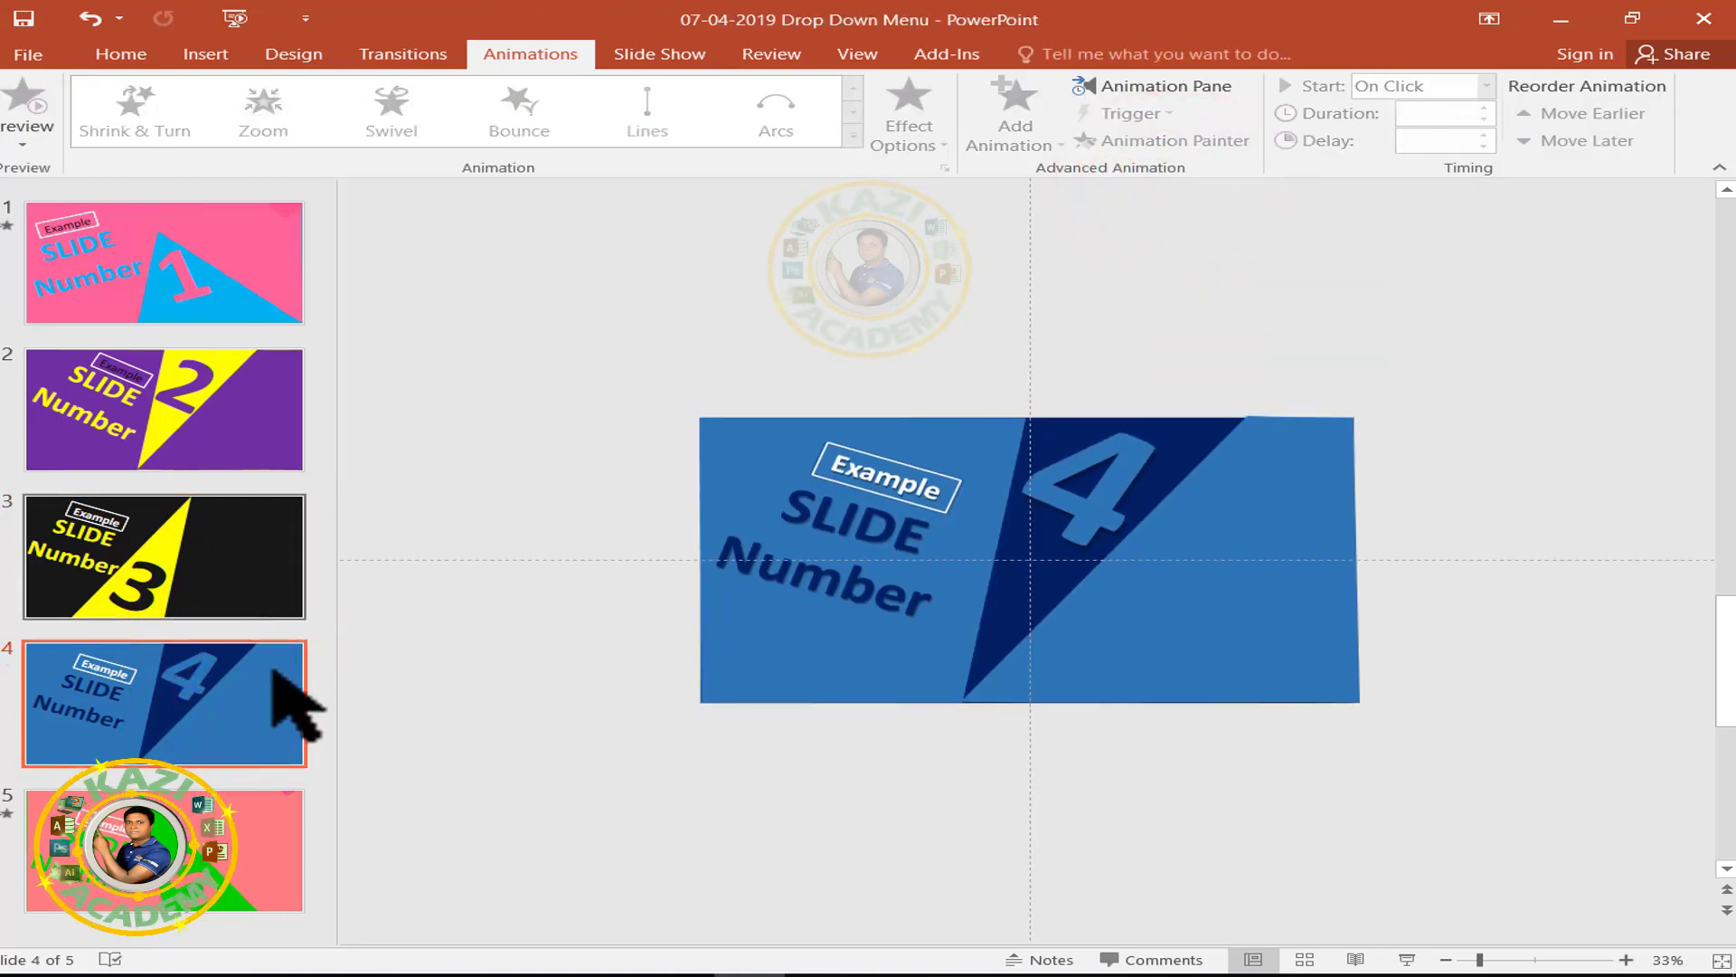
left_click(262, 814)
left_click_drag(1222, 217, 1528, 637)
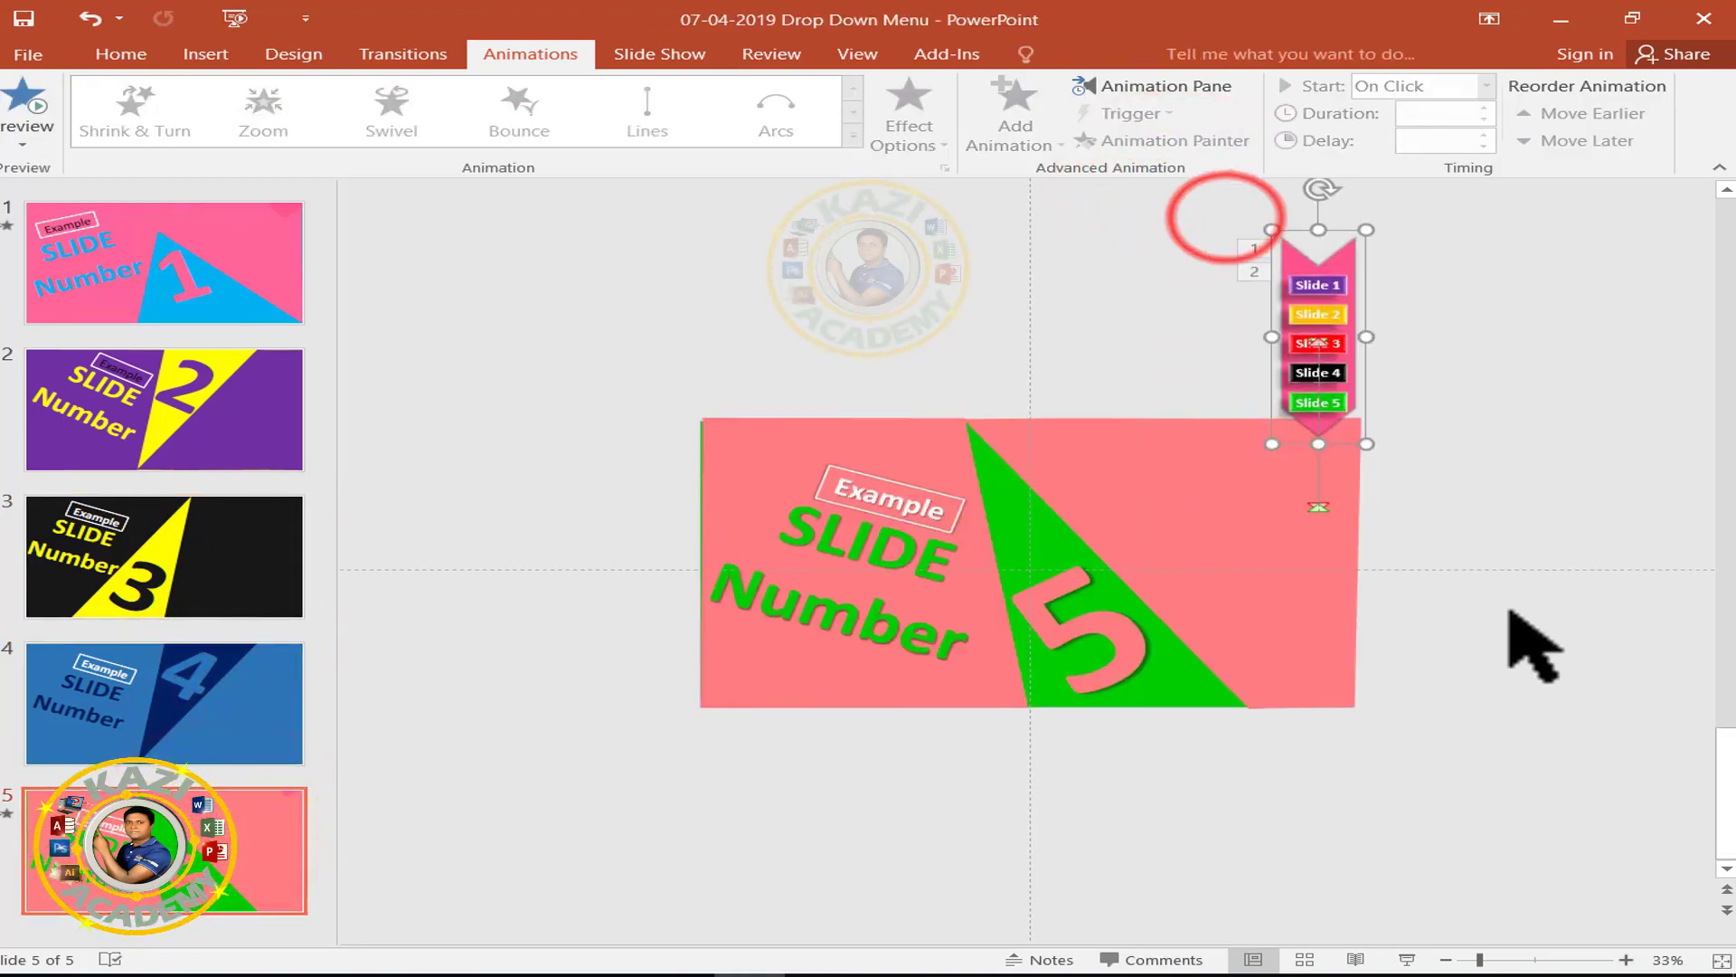
key("Delete")
left_click(271, 275)
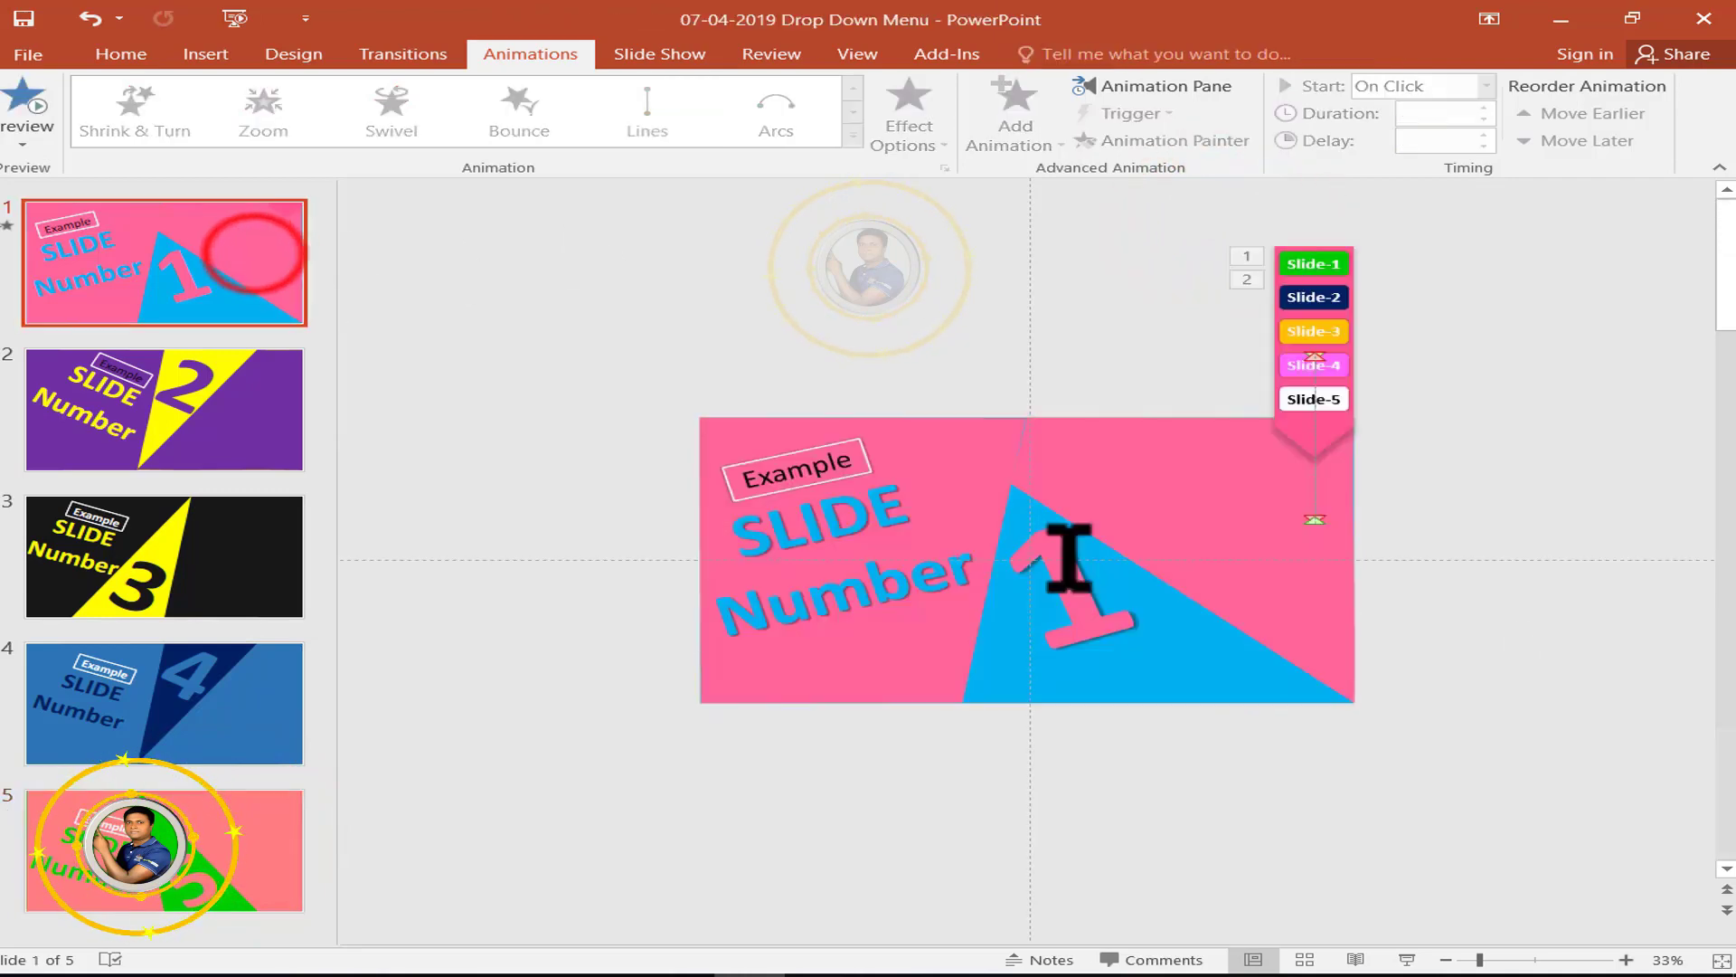
left_click_drag(1135, 176, 1465, 622)
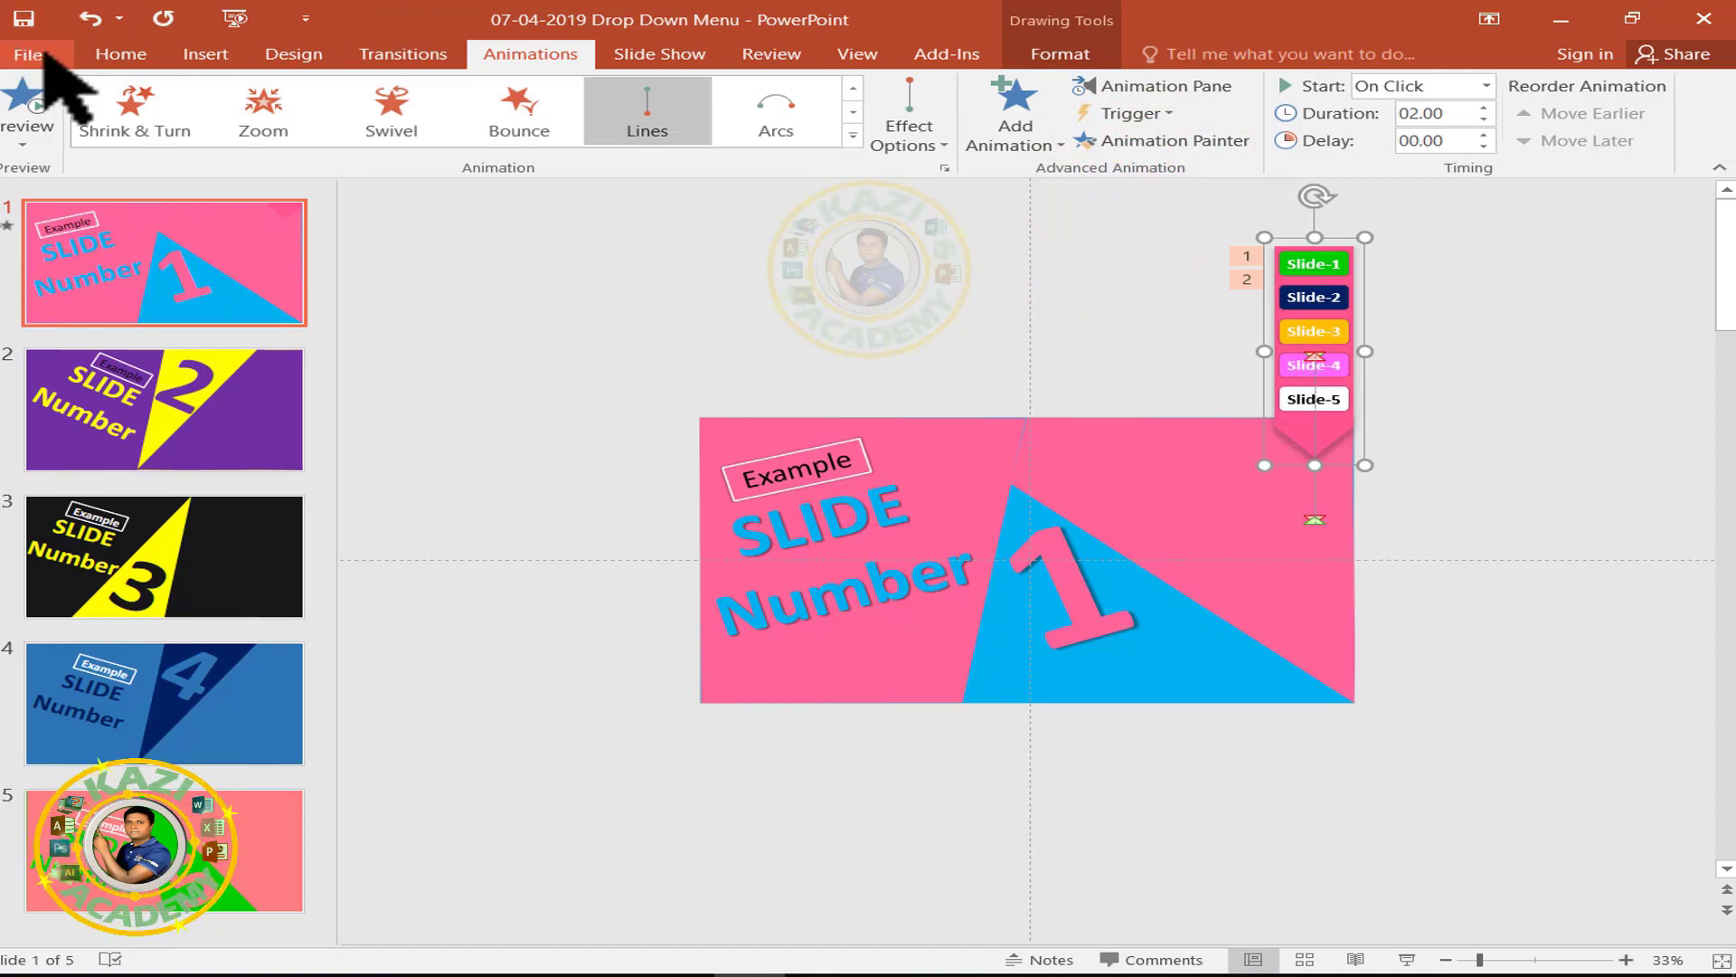
Copy slide 1's drop-down menu and paste it onto slides 2, 3, 4 and 5.
left_click(120, 55)
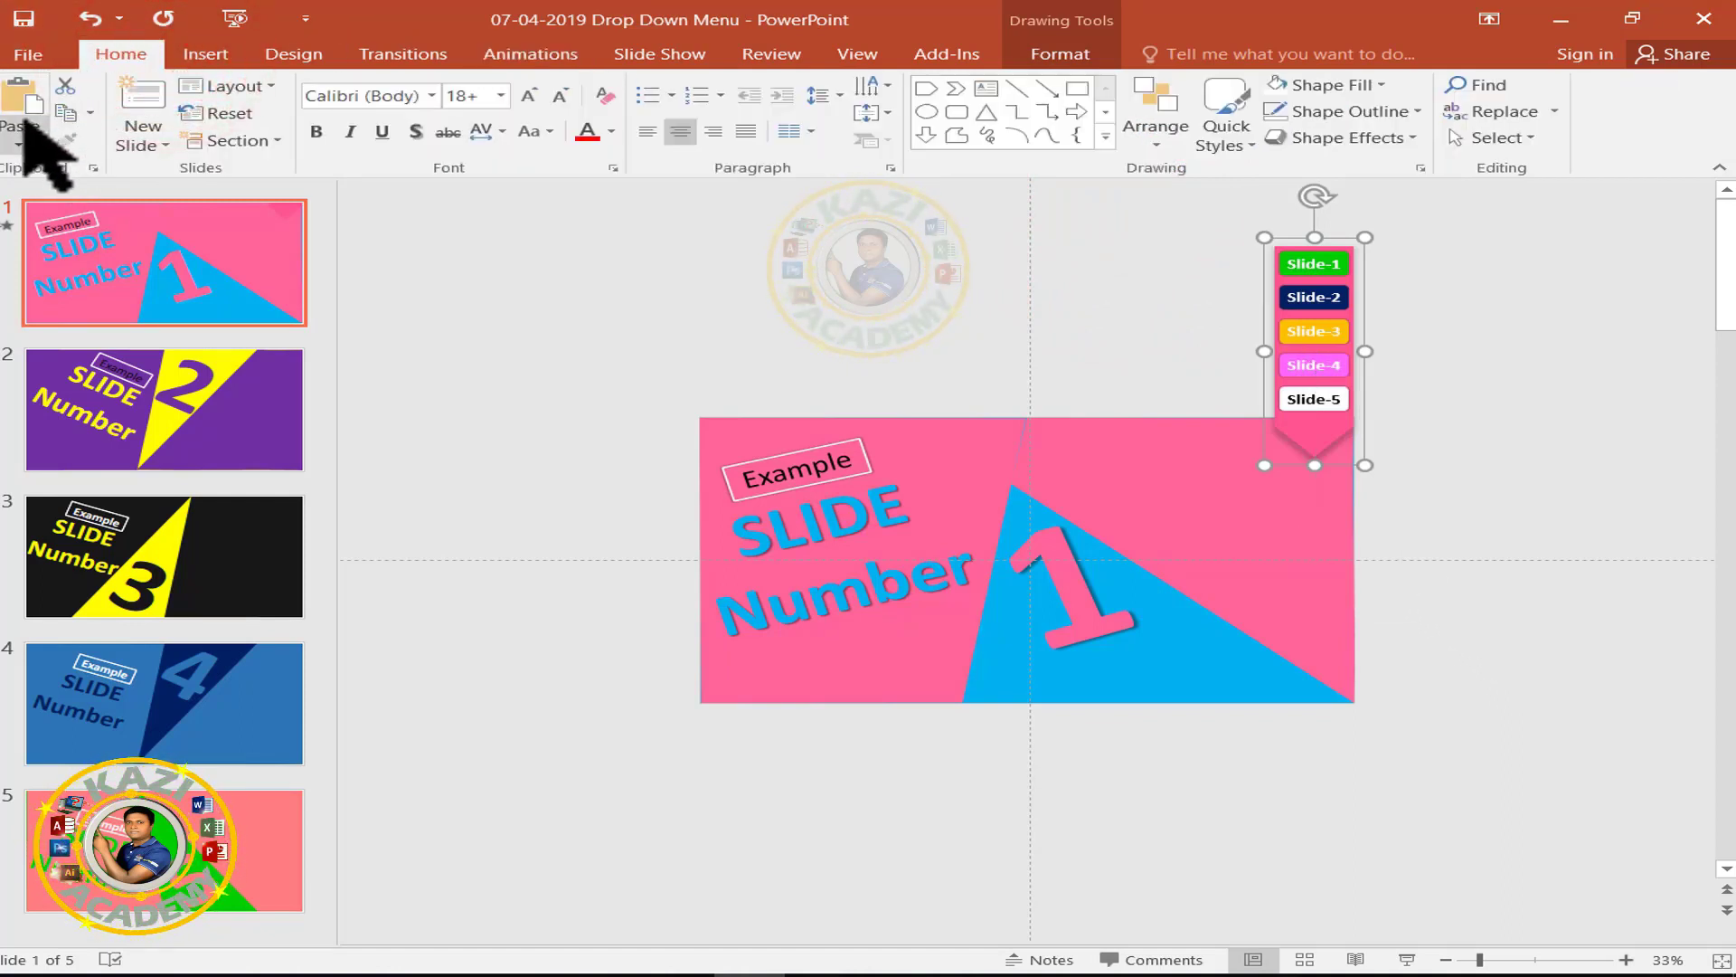
left_click(65, 112)
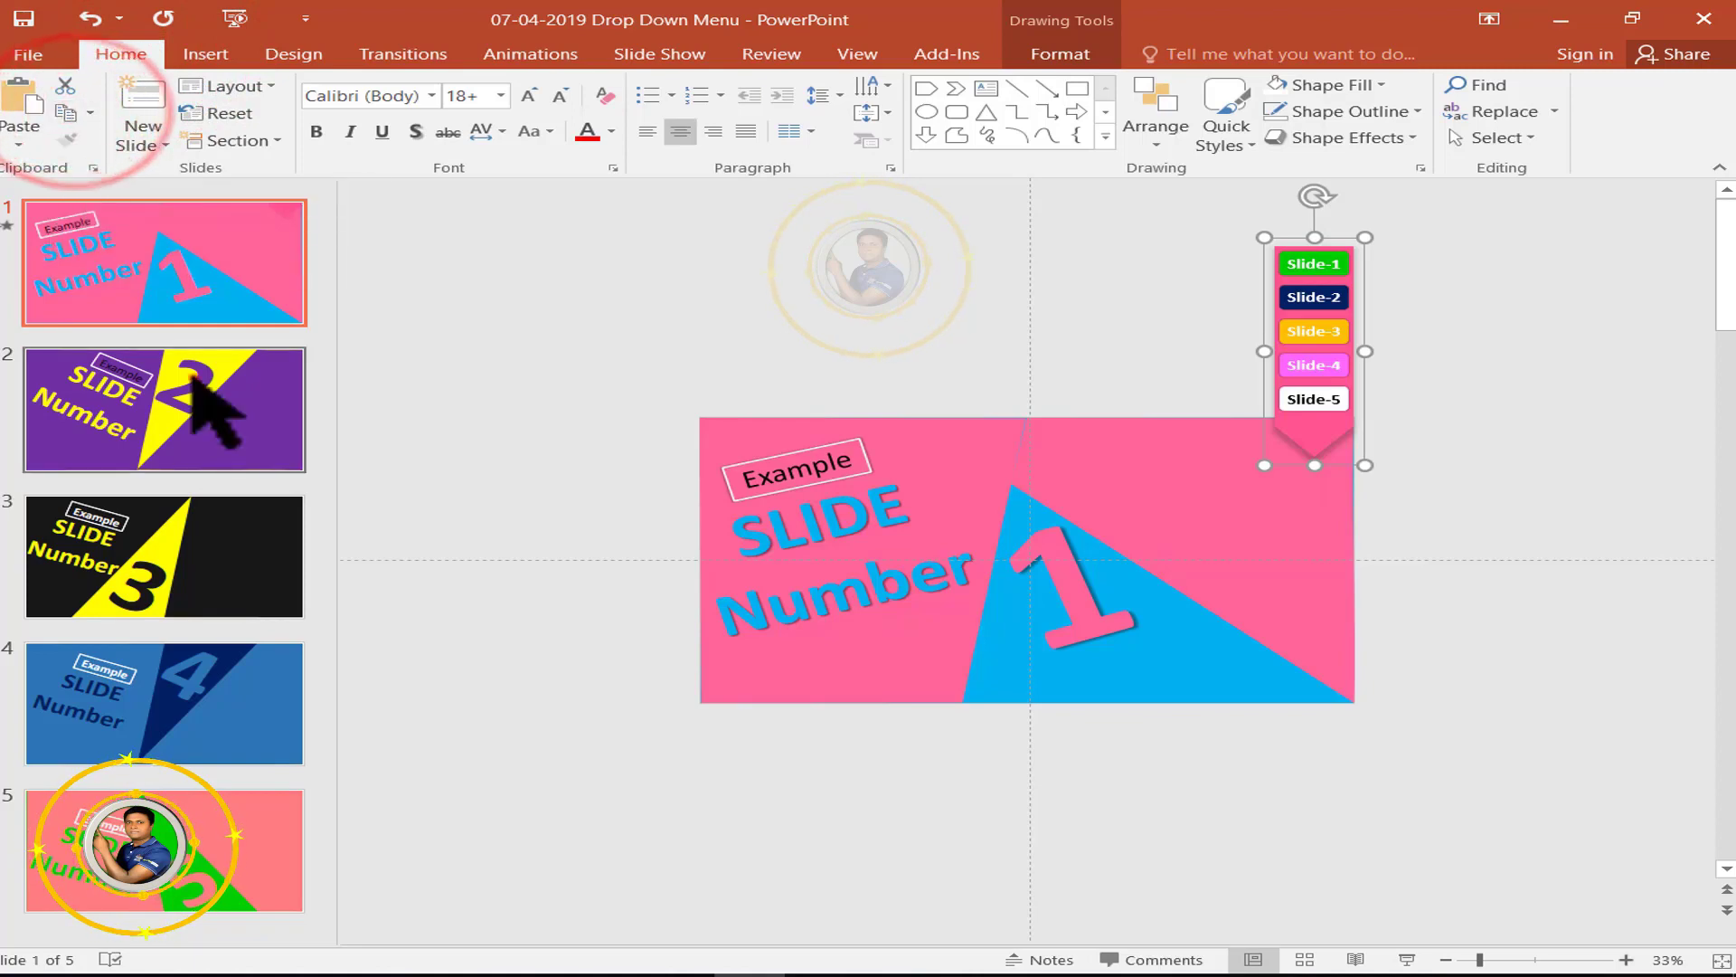
left_click(194, 398)
left_click(32, 113)
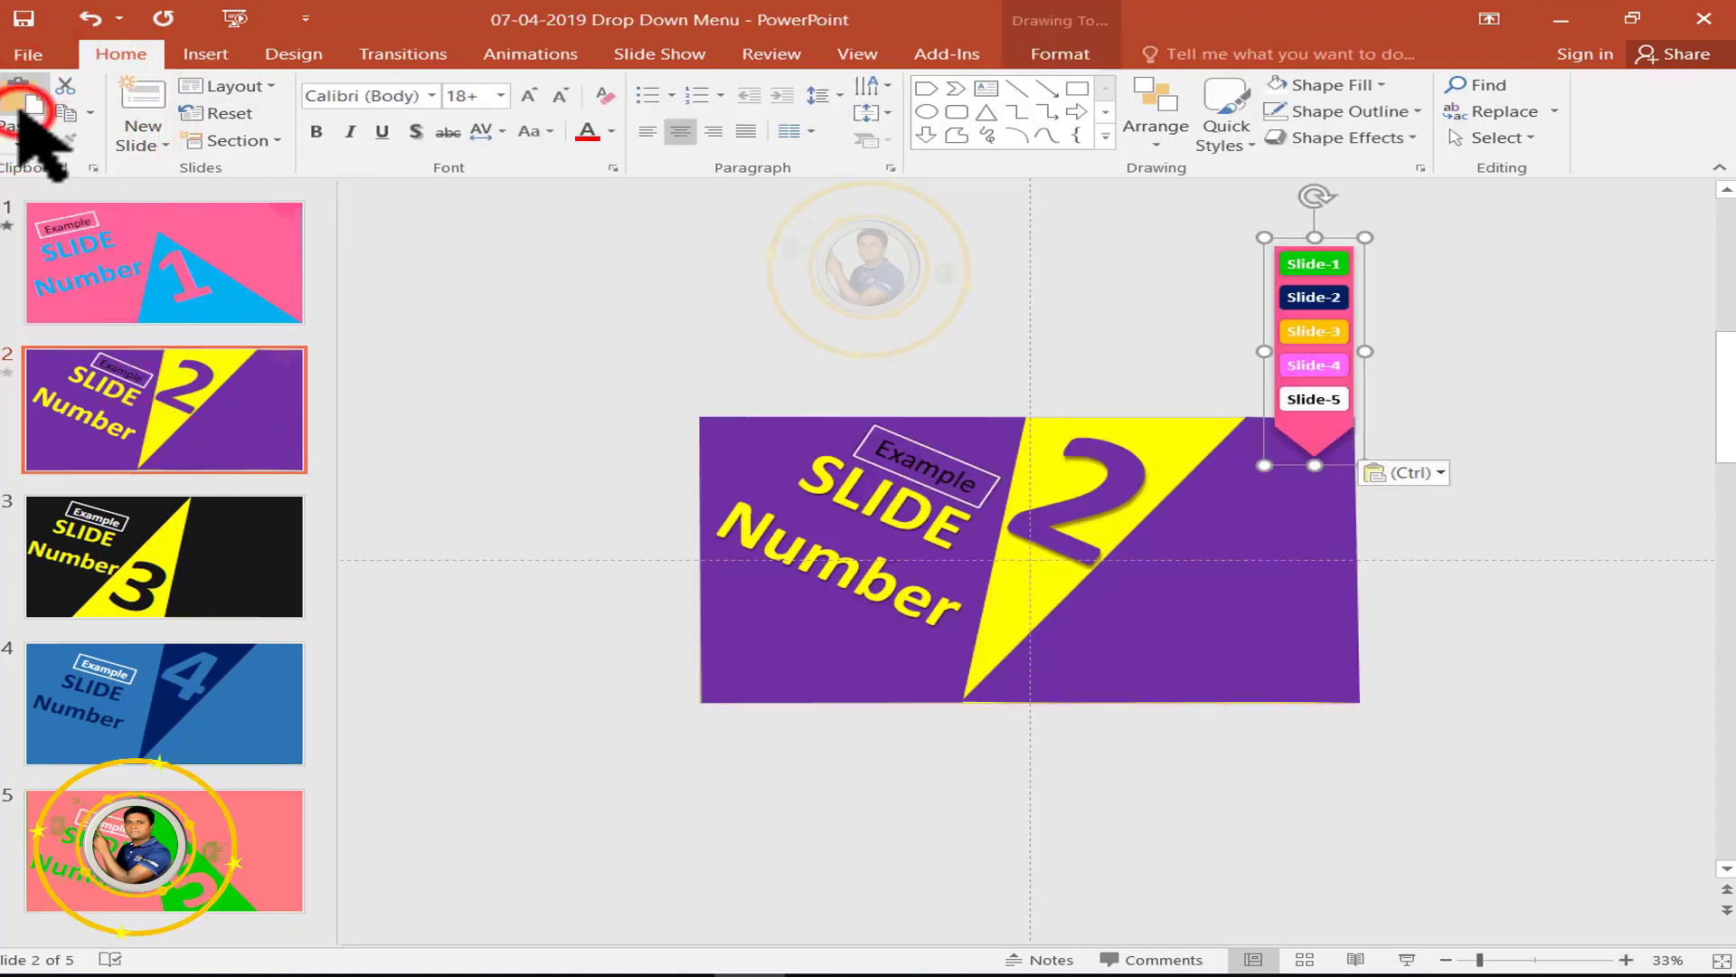
left_click(172, 533)
left_click(20, 104)
left_click(144, 674)
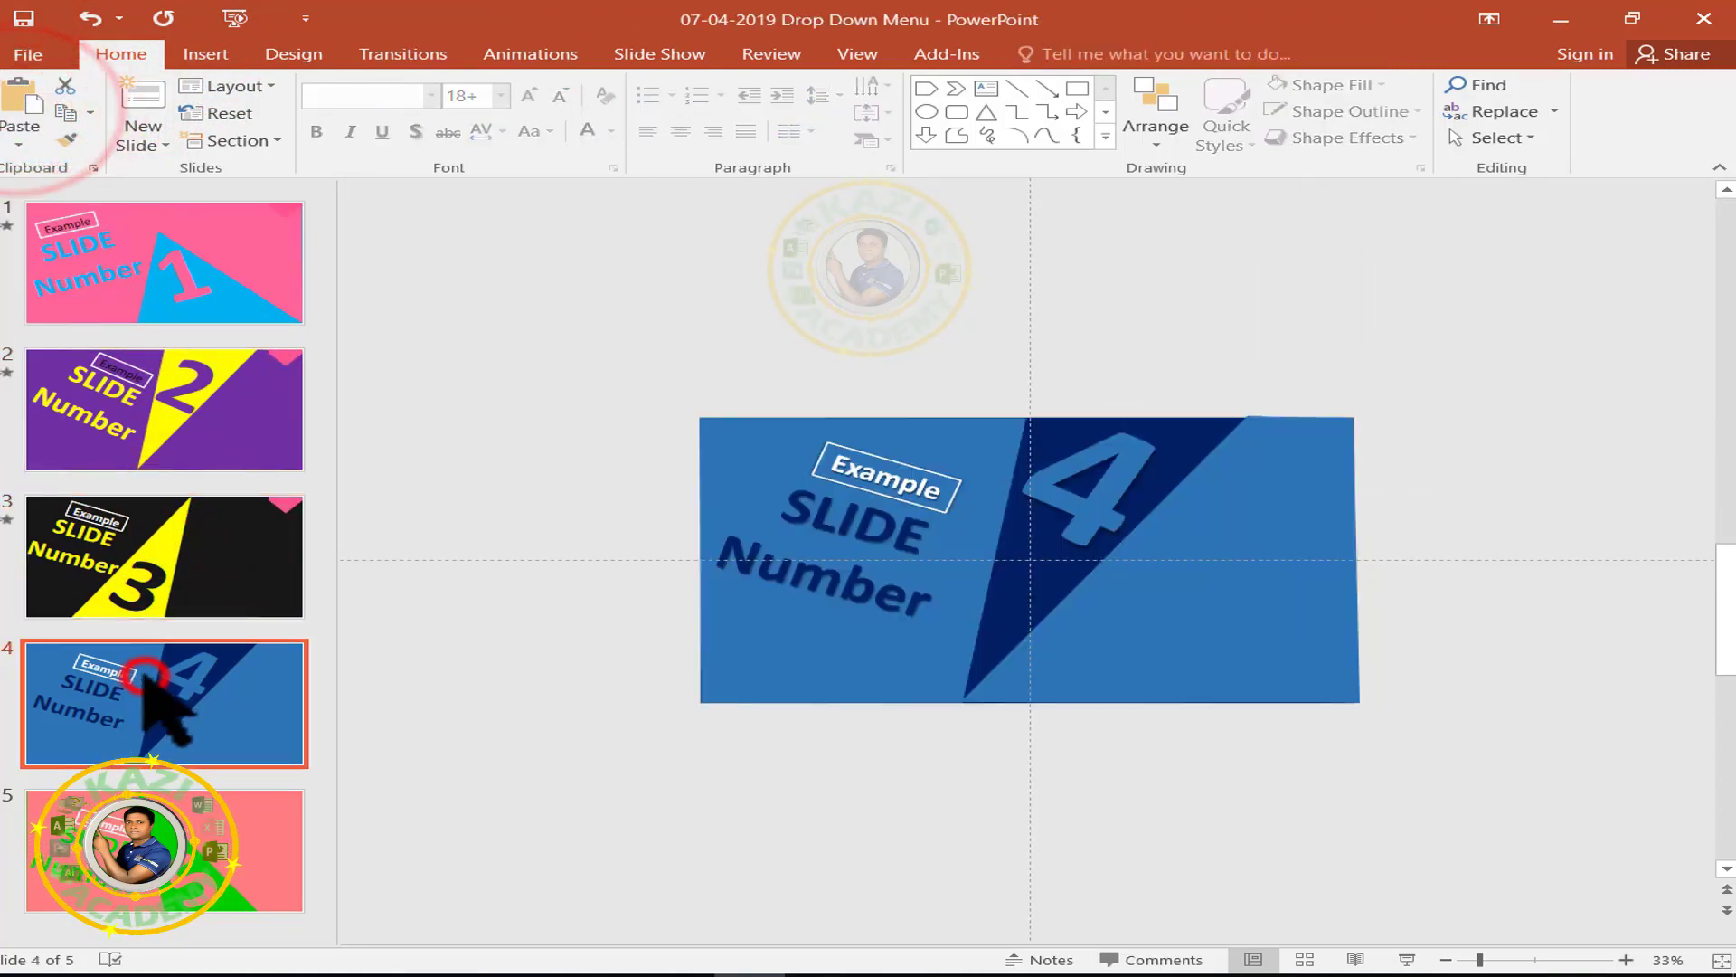
left_click(23, 109)
left_click(162, 850)
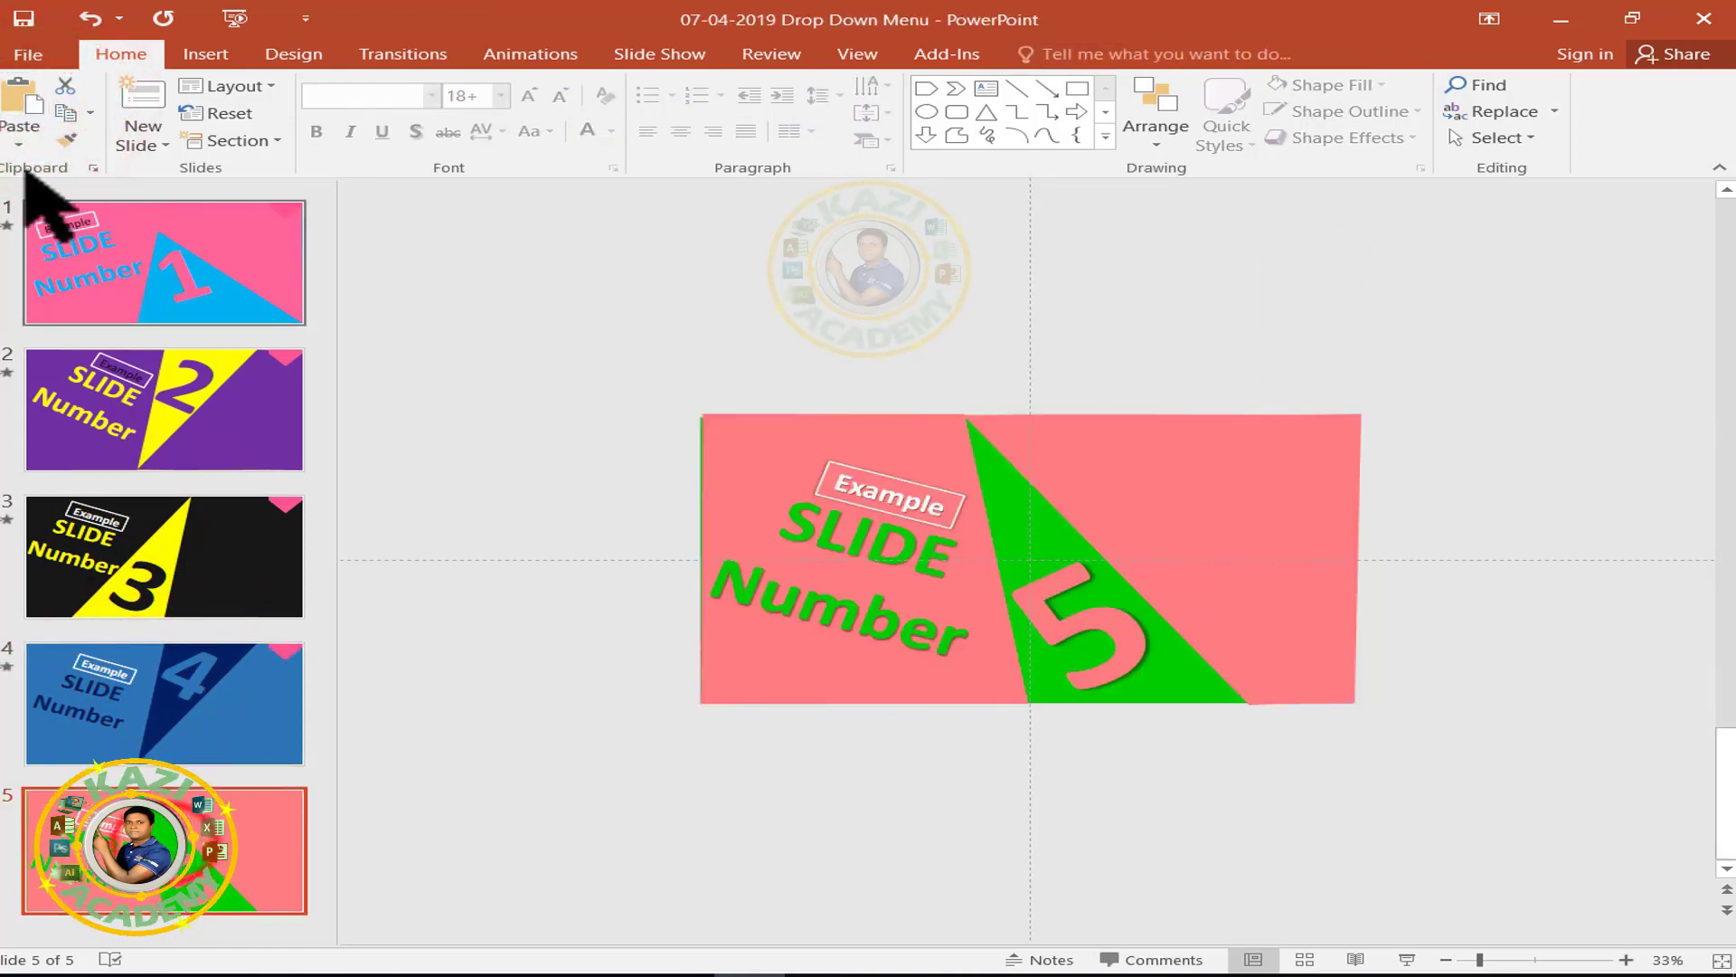
left_click(25, 109)
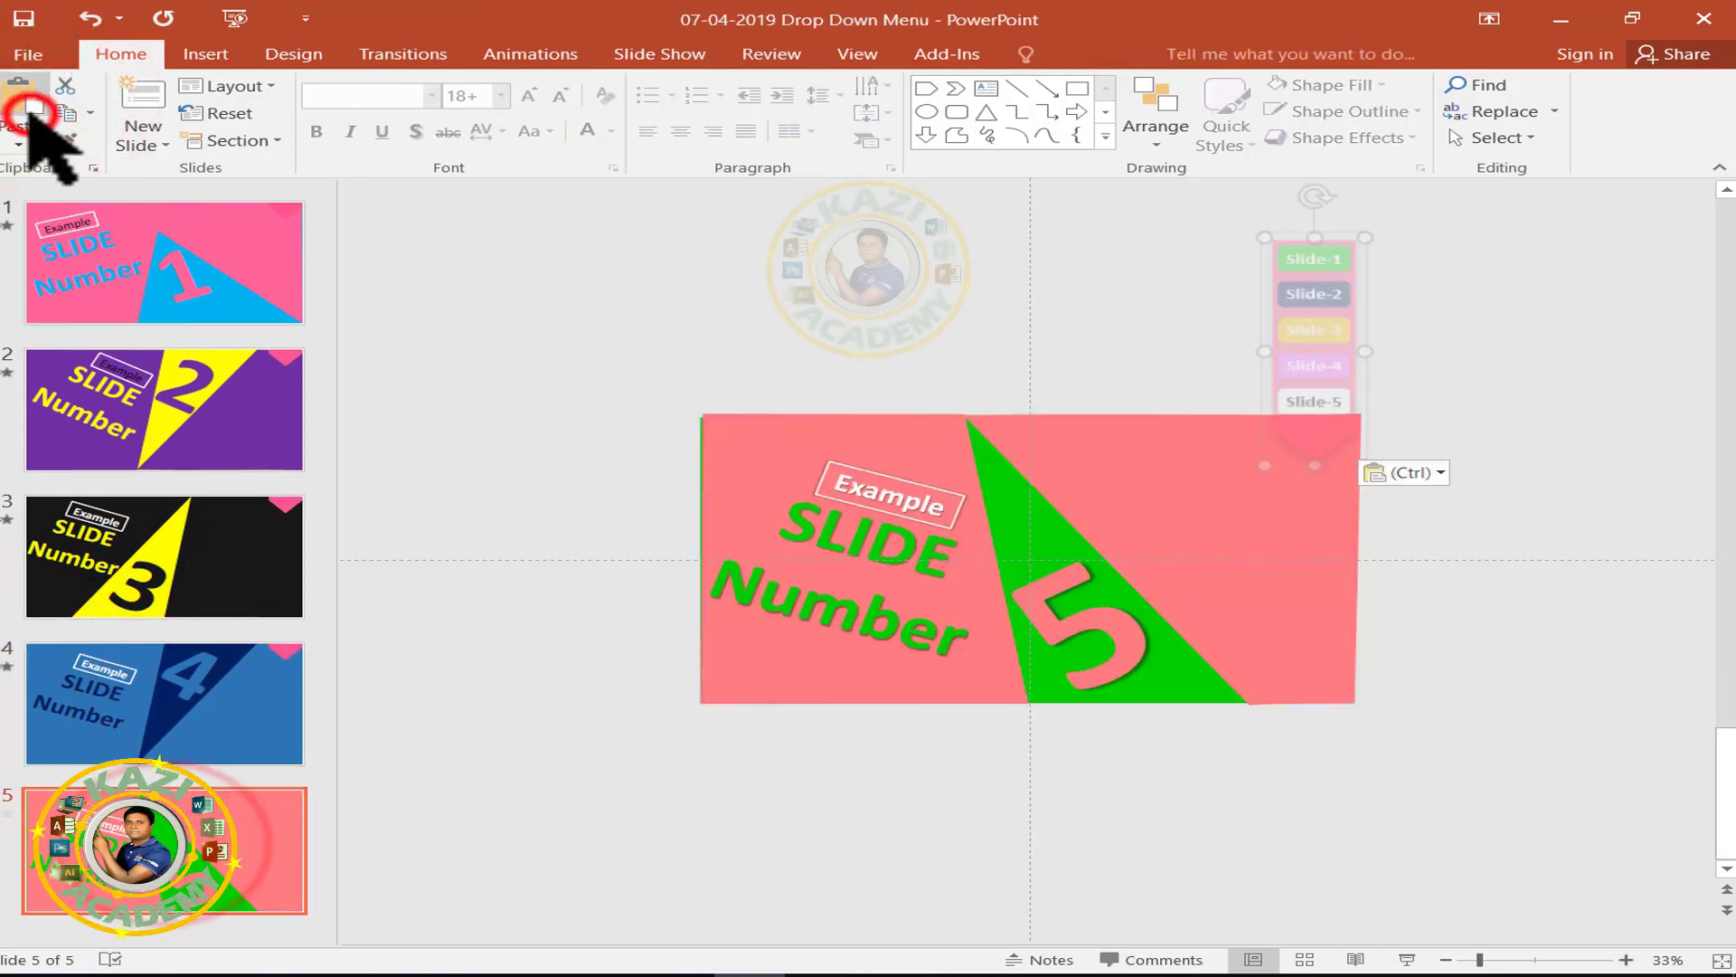
Check that slides 2 through 5 each carry the drop-down menu.
left_click(1436, 893)
left_click(155, 267)
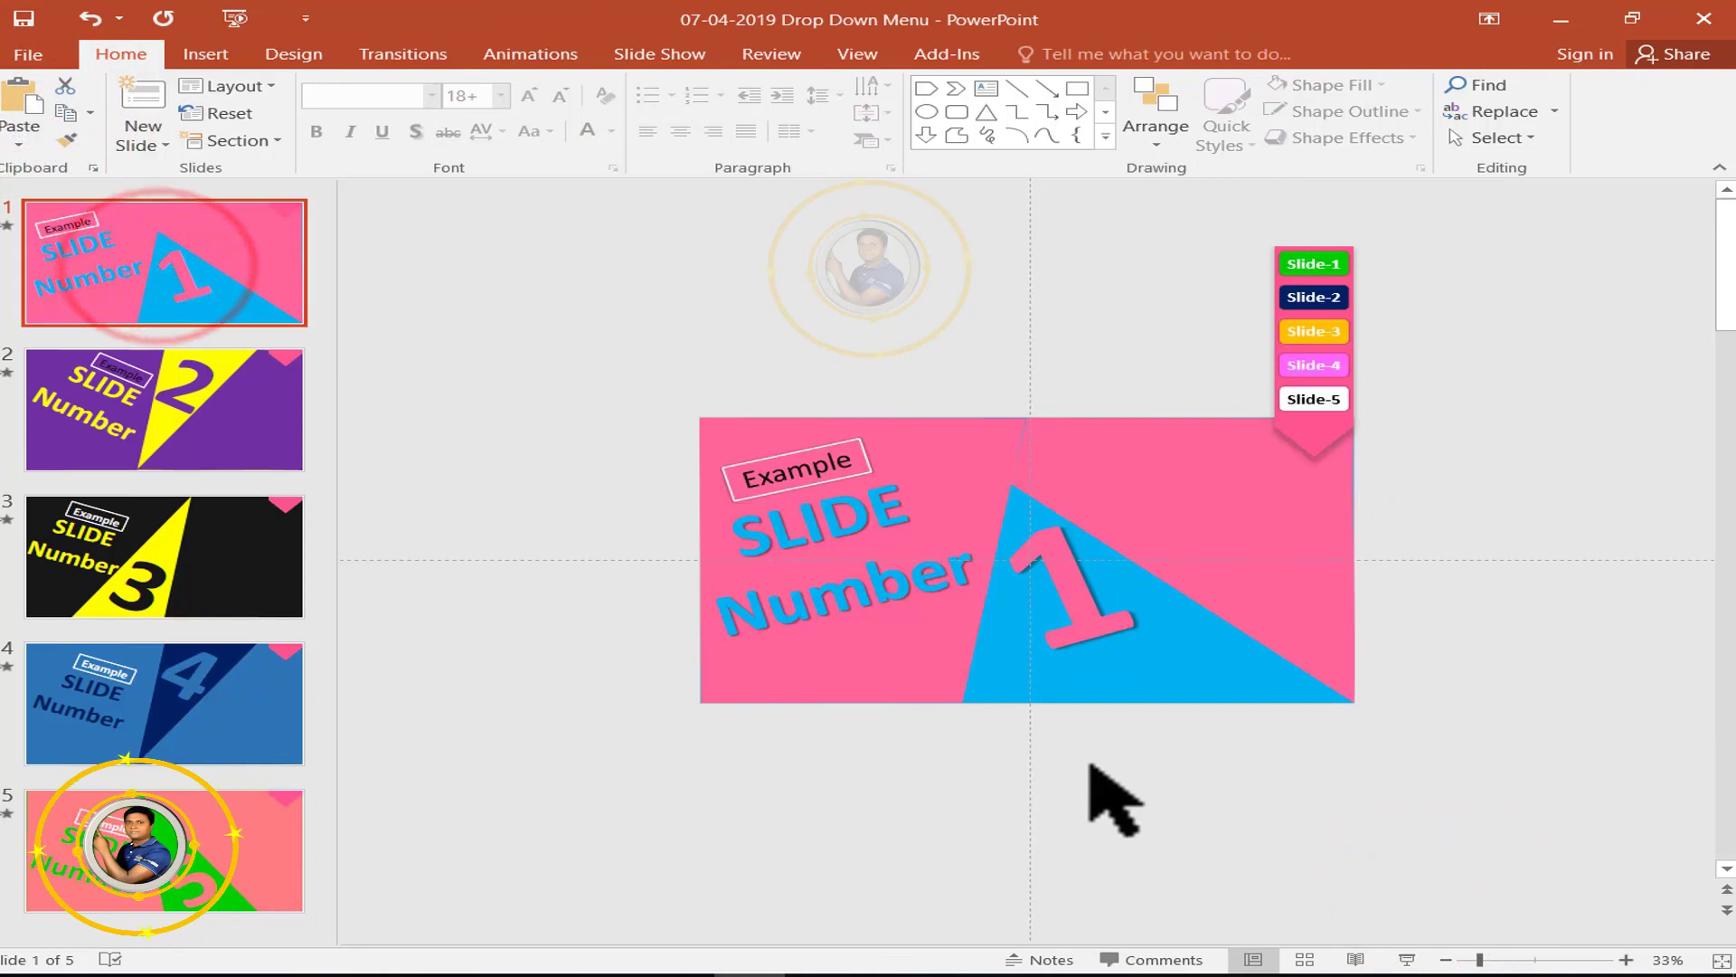
left_click(253, 398)
left_click(253, 592)
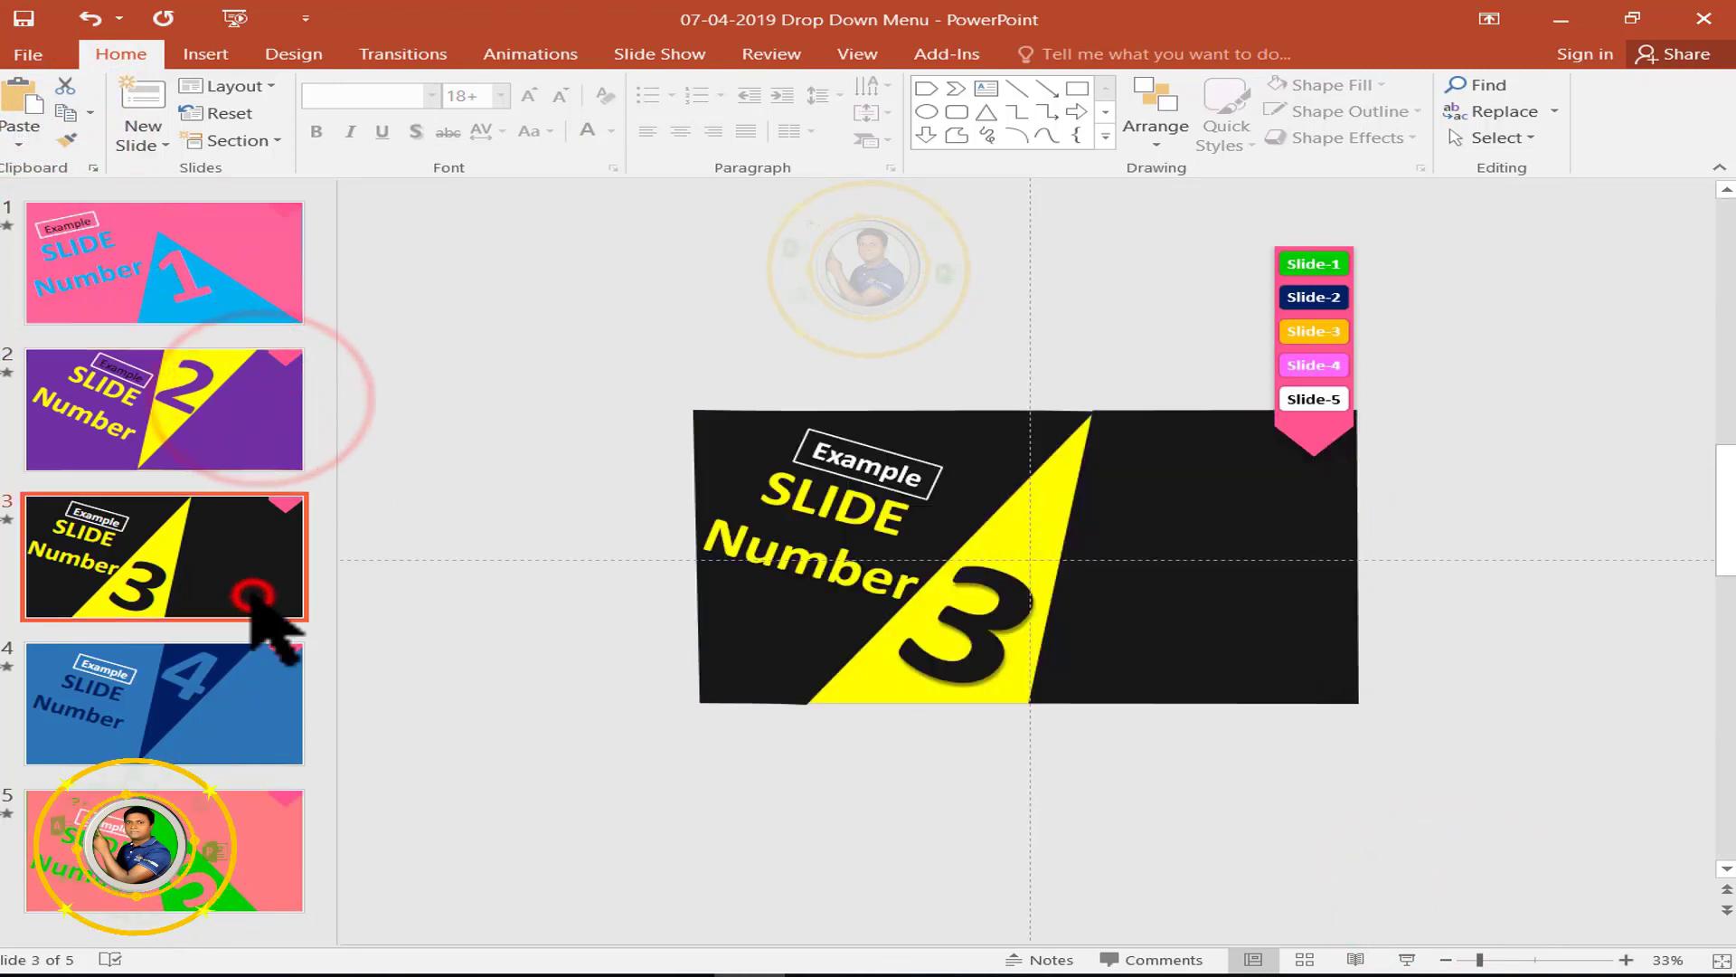
left_click(248, 710)
left_click(299, 859)
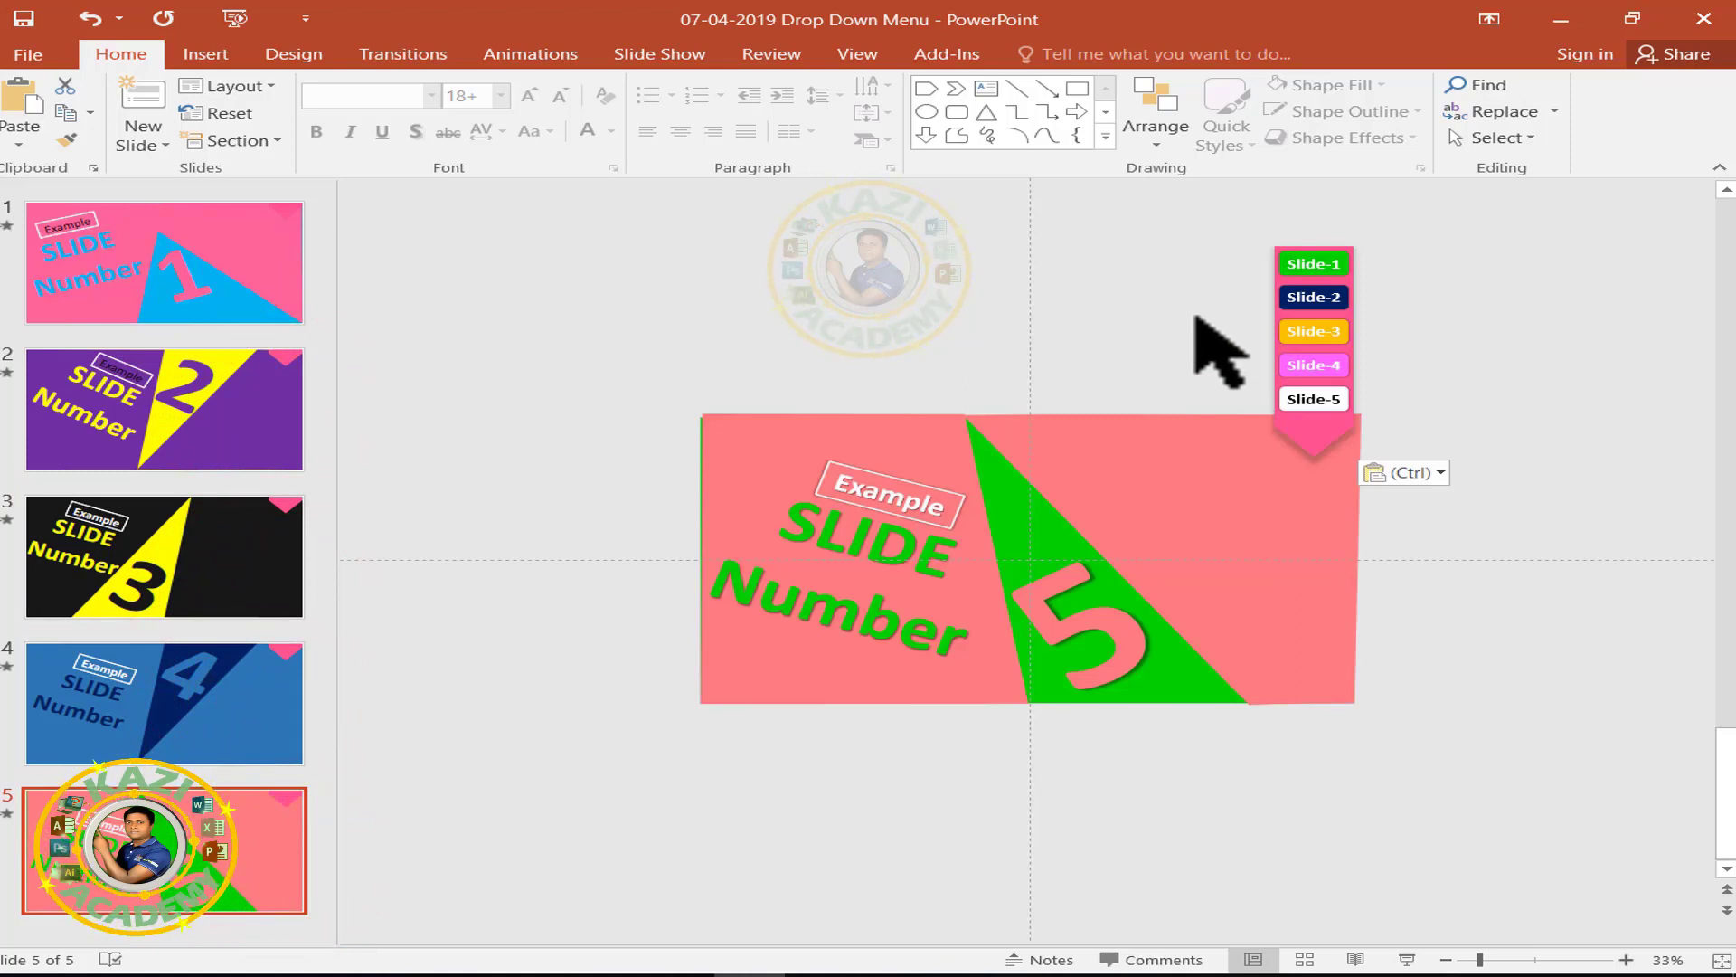
Replace slide 5's menu with a freshly pasted copy, then return to slide 1.
left_click_drag(1157, 188, 1540, 590)
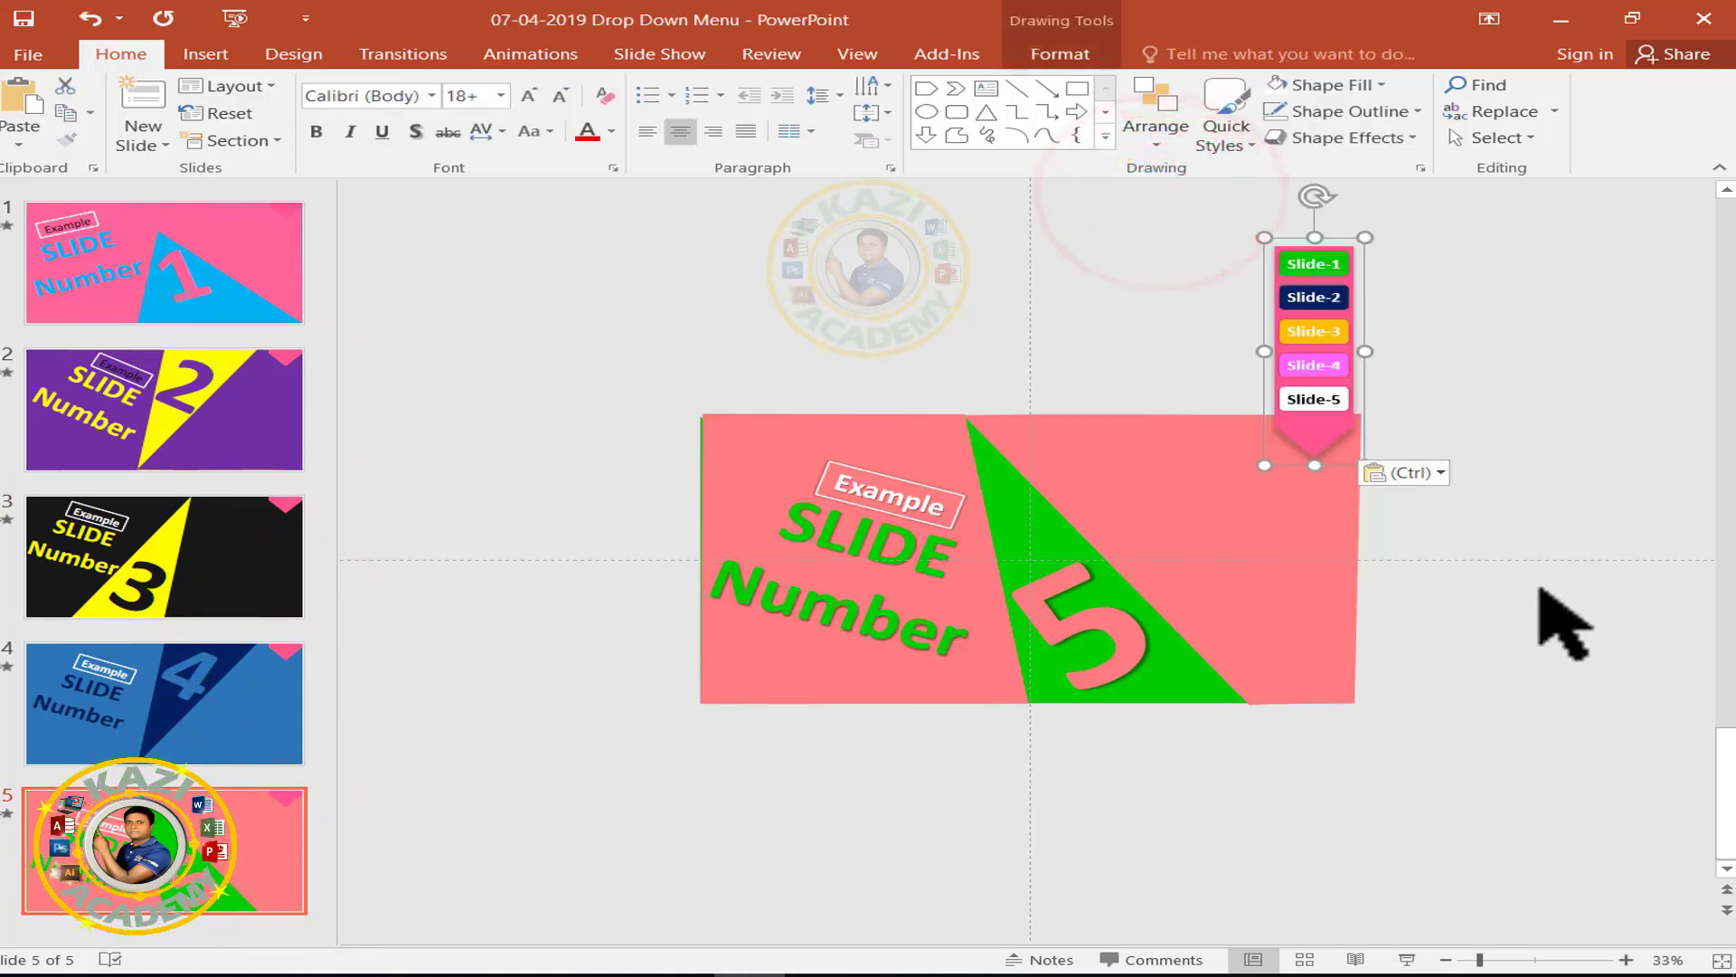
key("ctrl+Right")
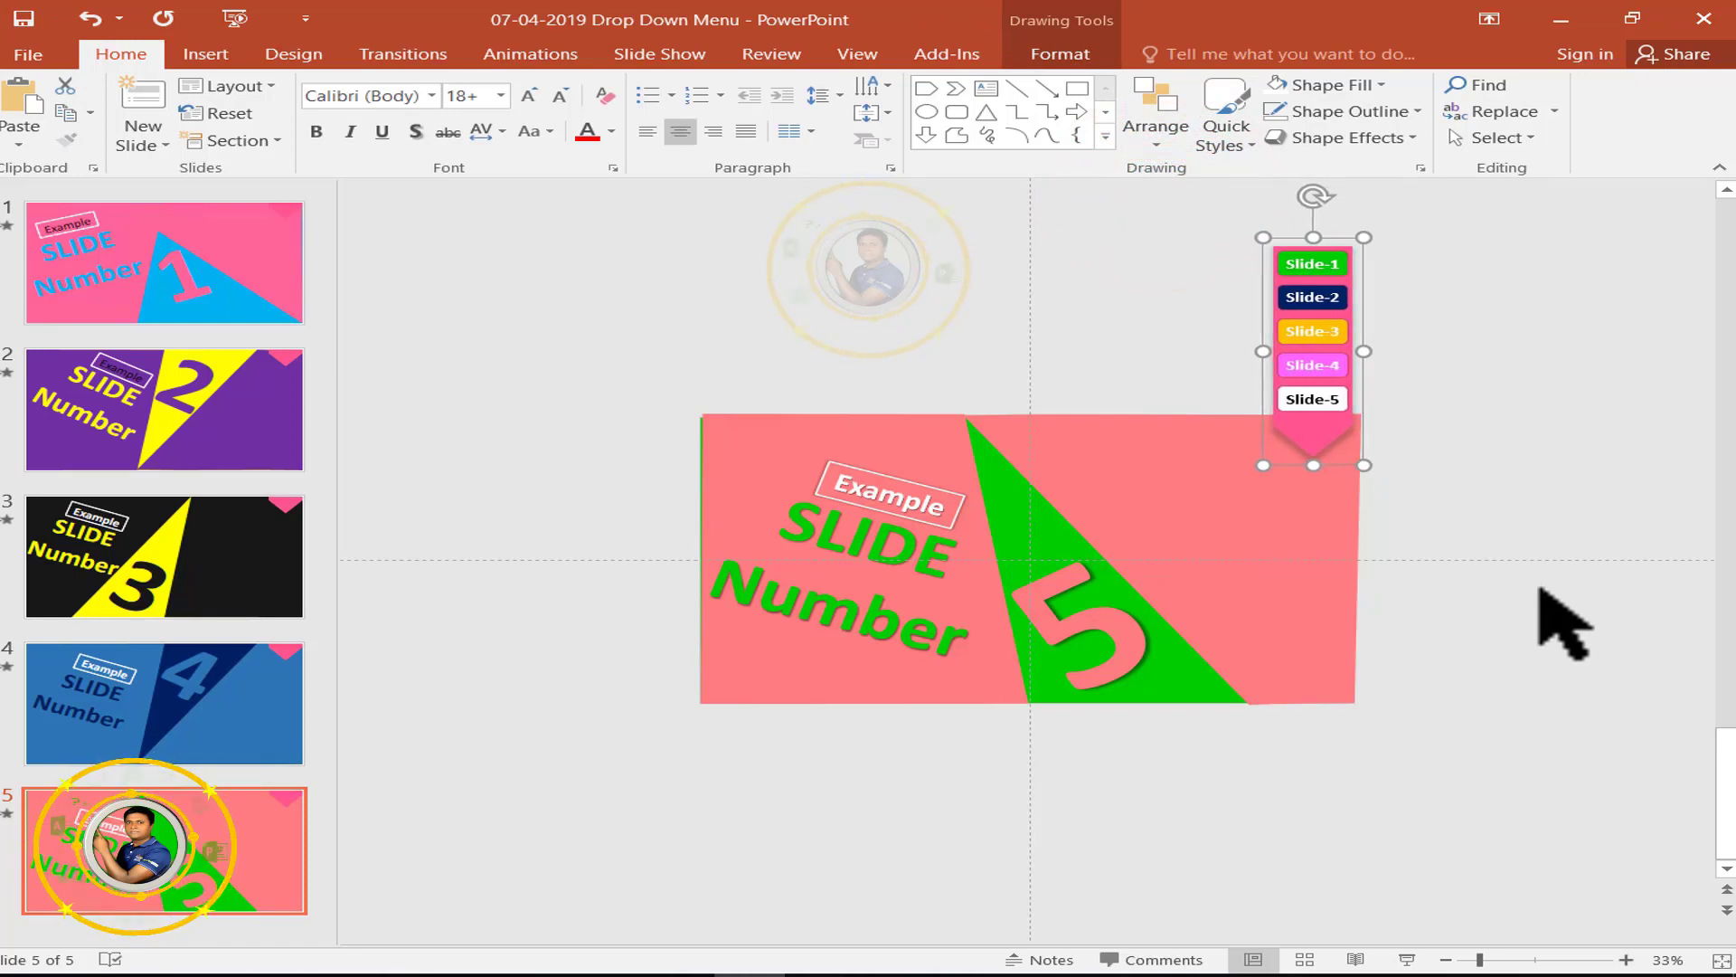
left_click(1540, 588)
key("ctrl+z")
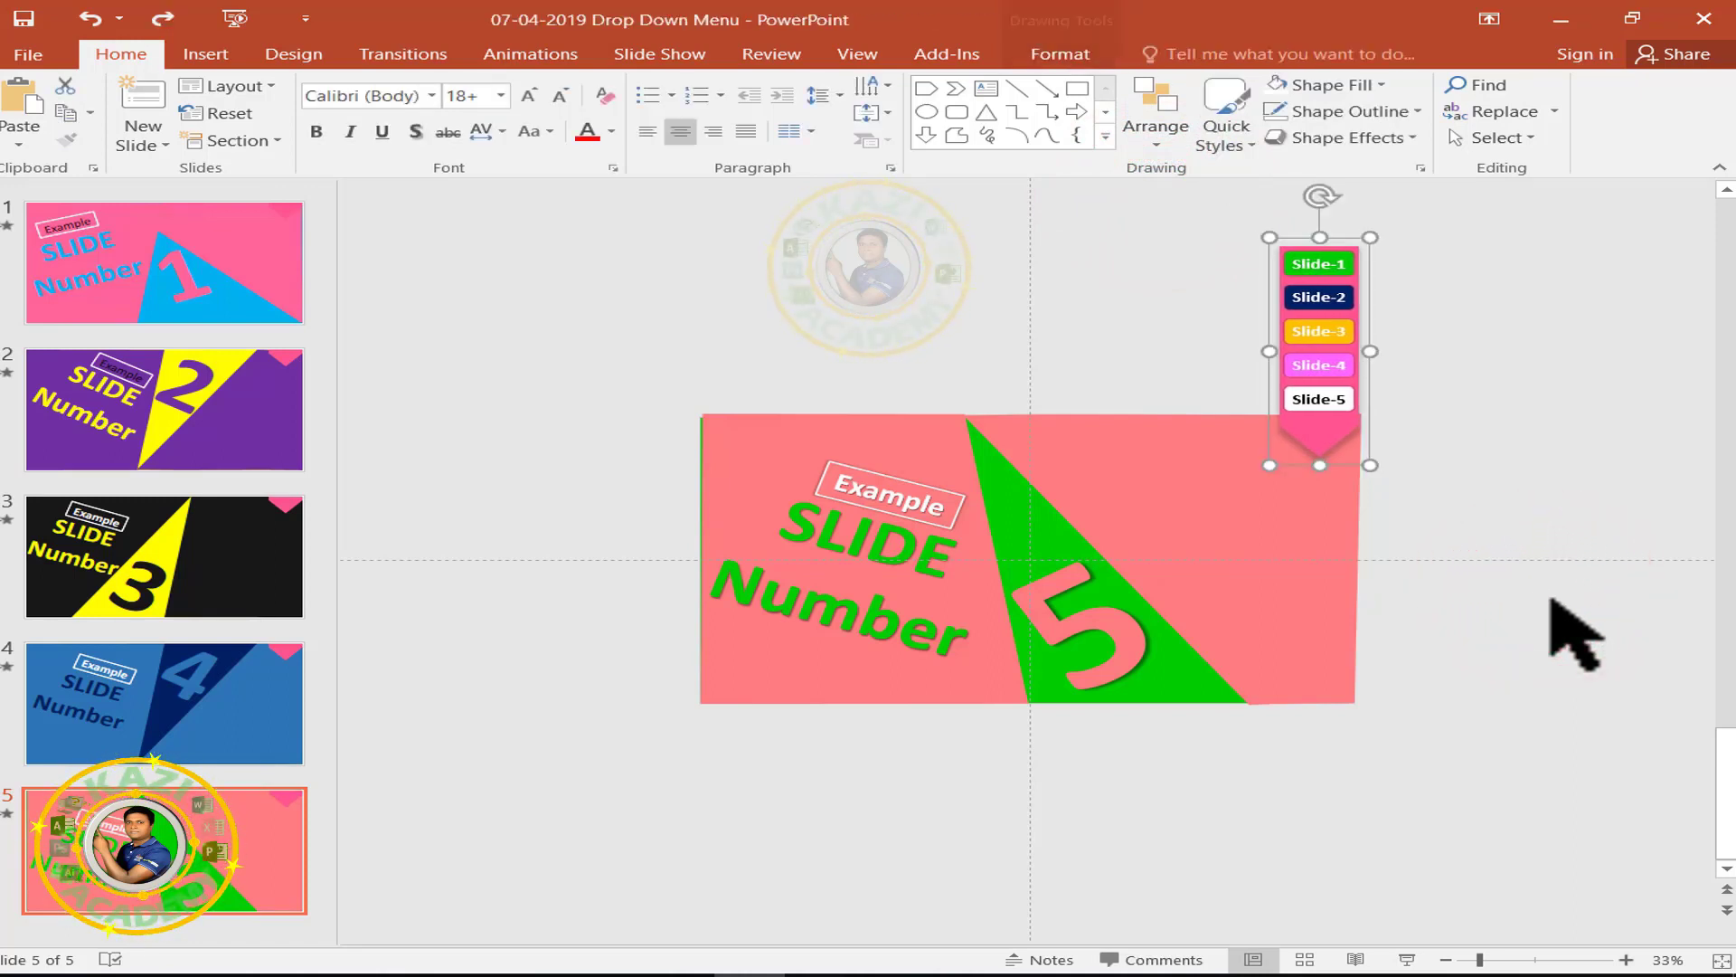
key("Delete")
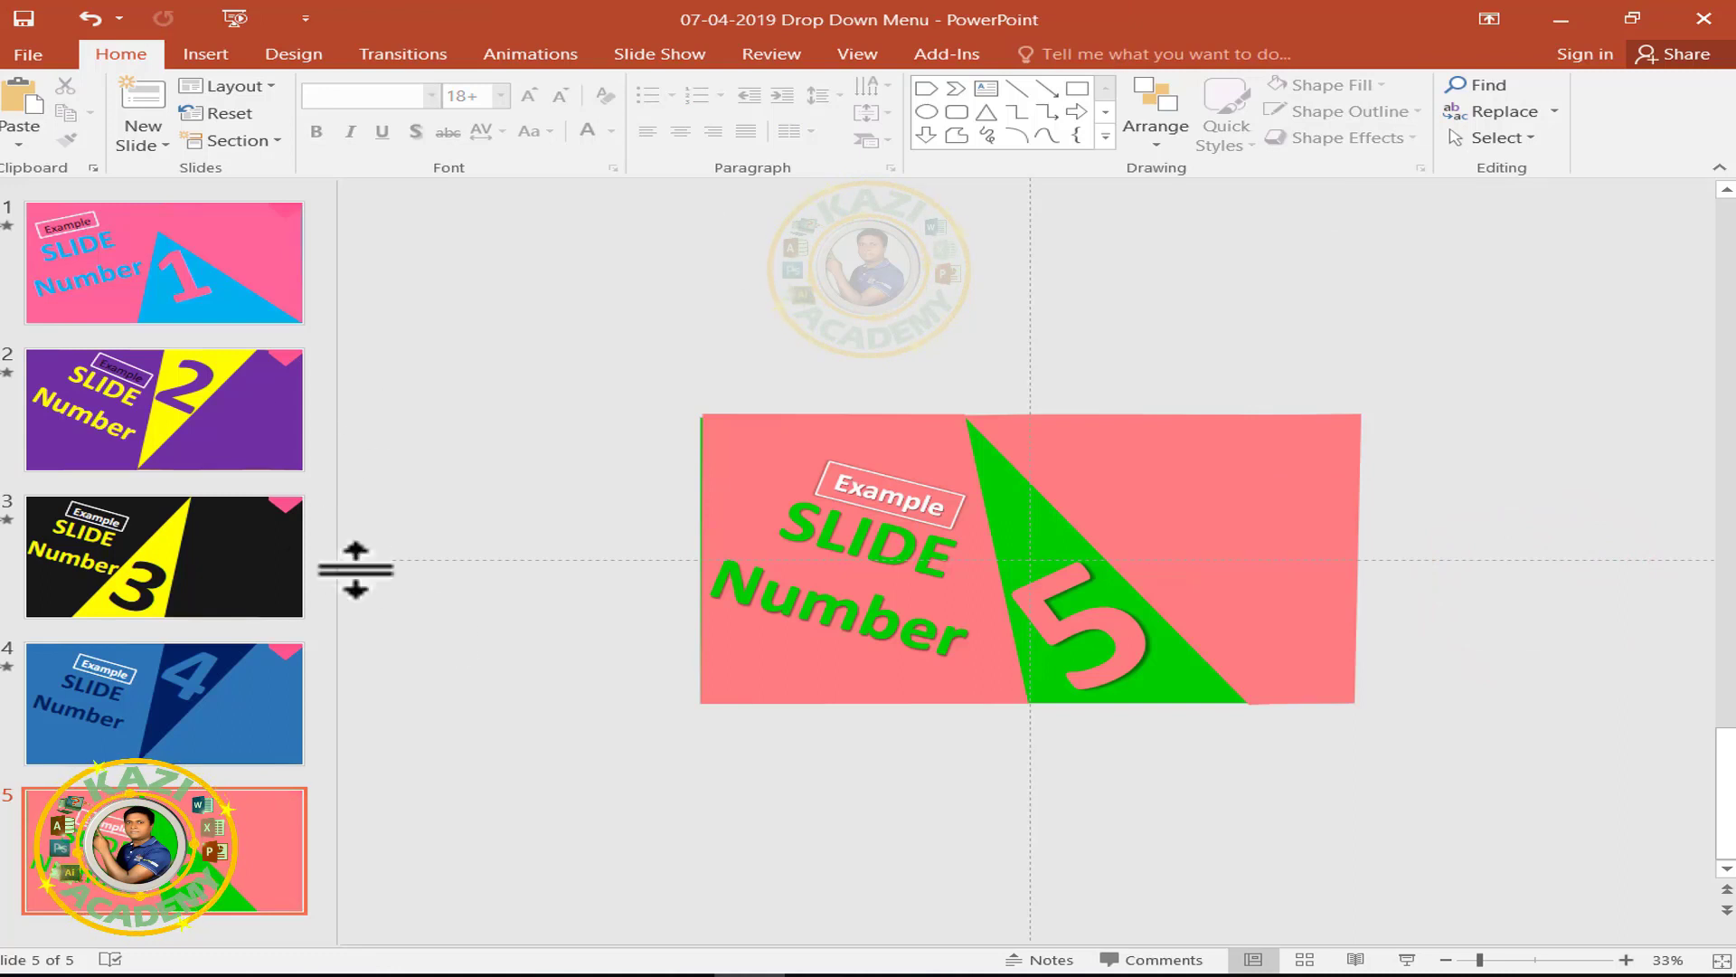
left_click(1192, 503)
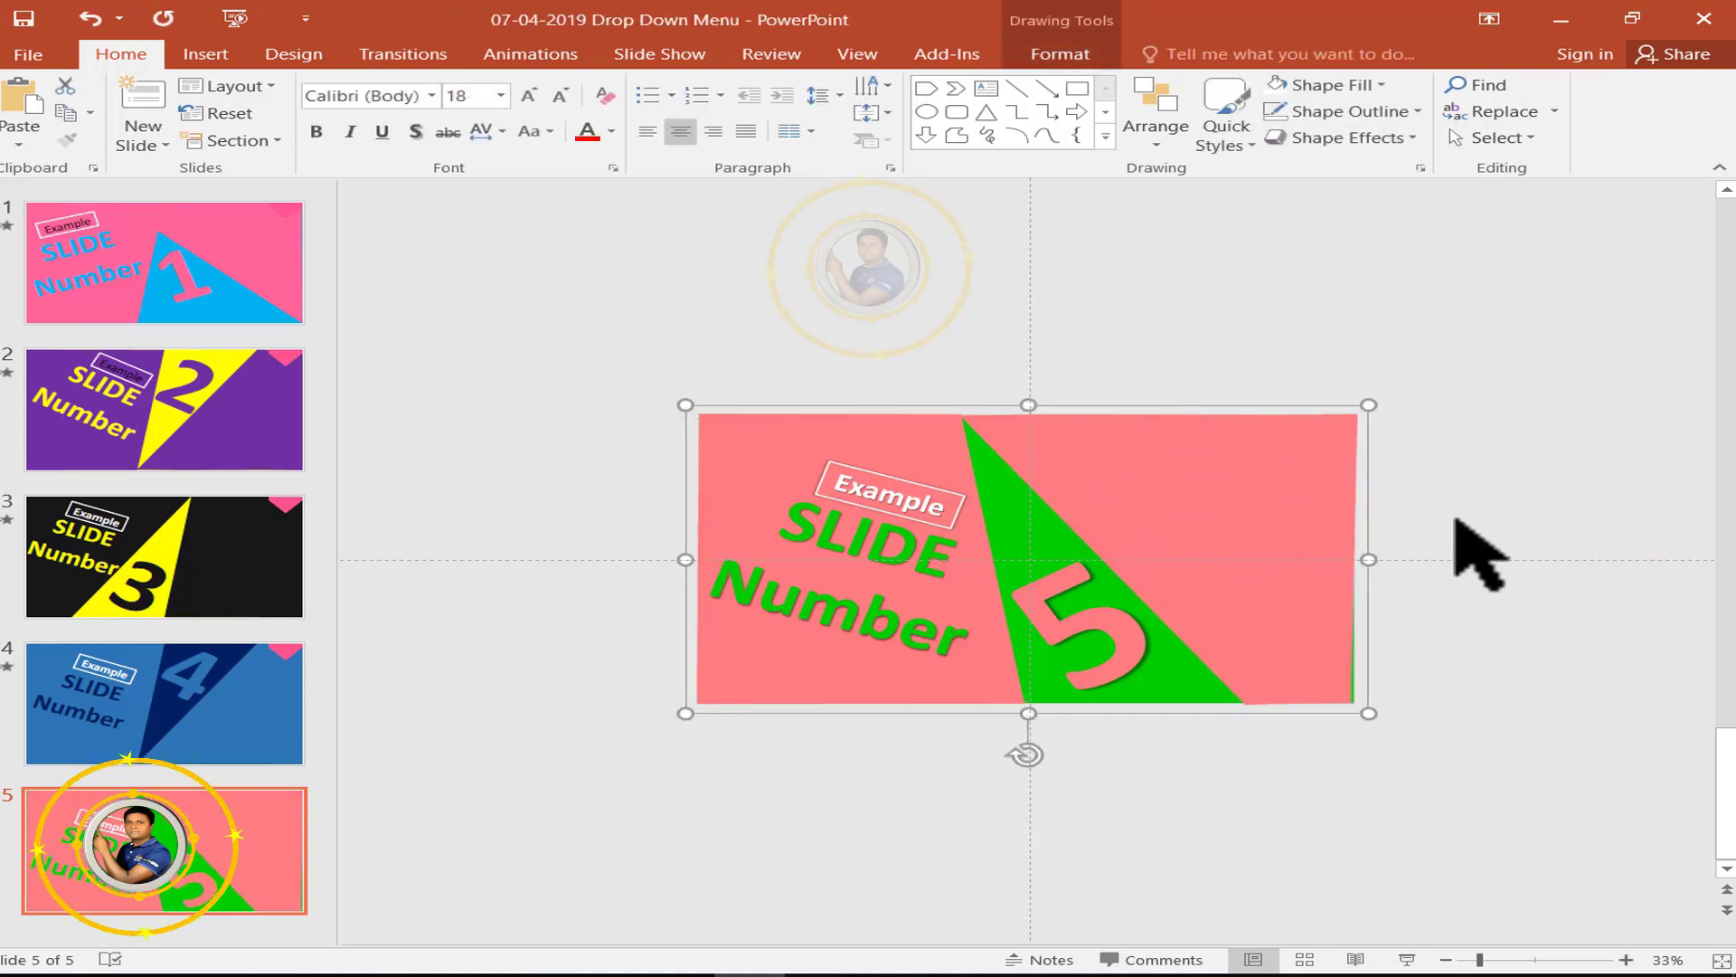
left_click(1483, 513)
key("ctrl+v")
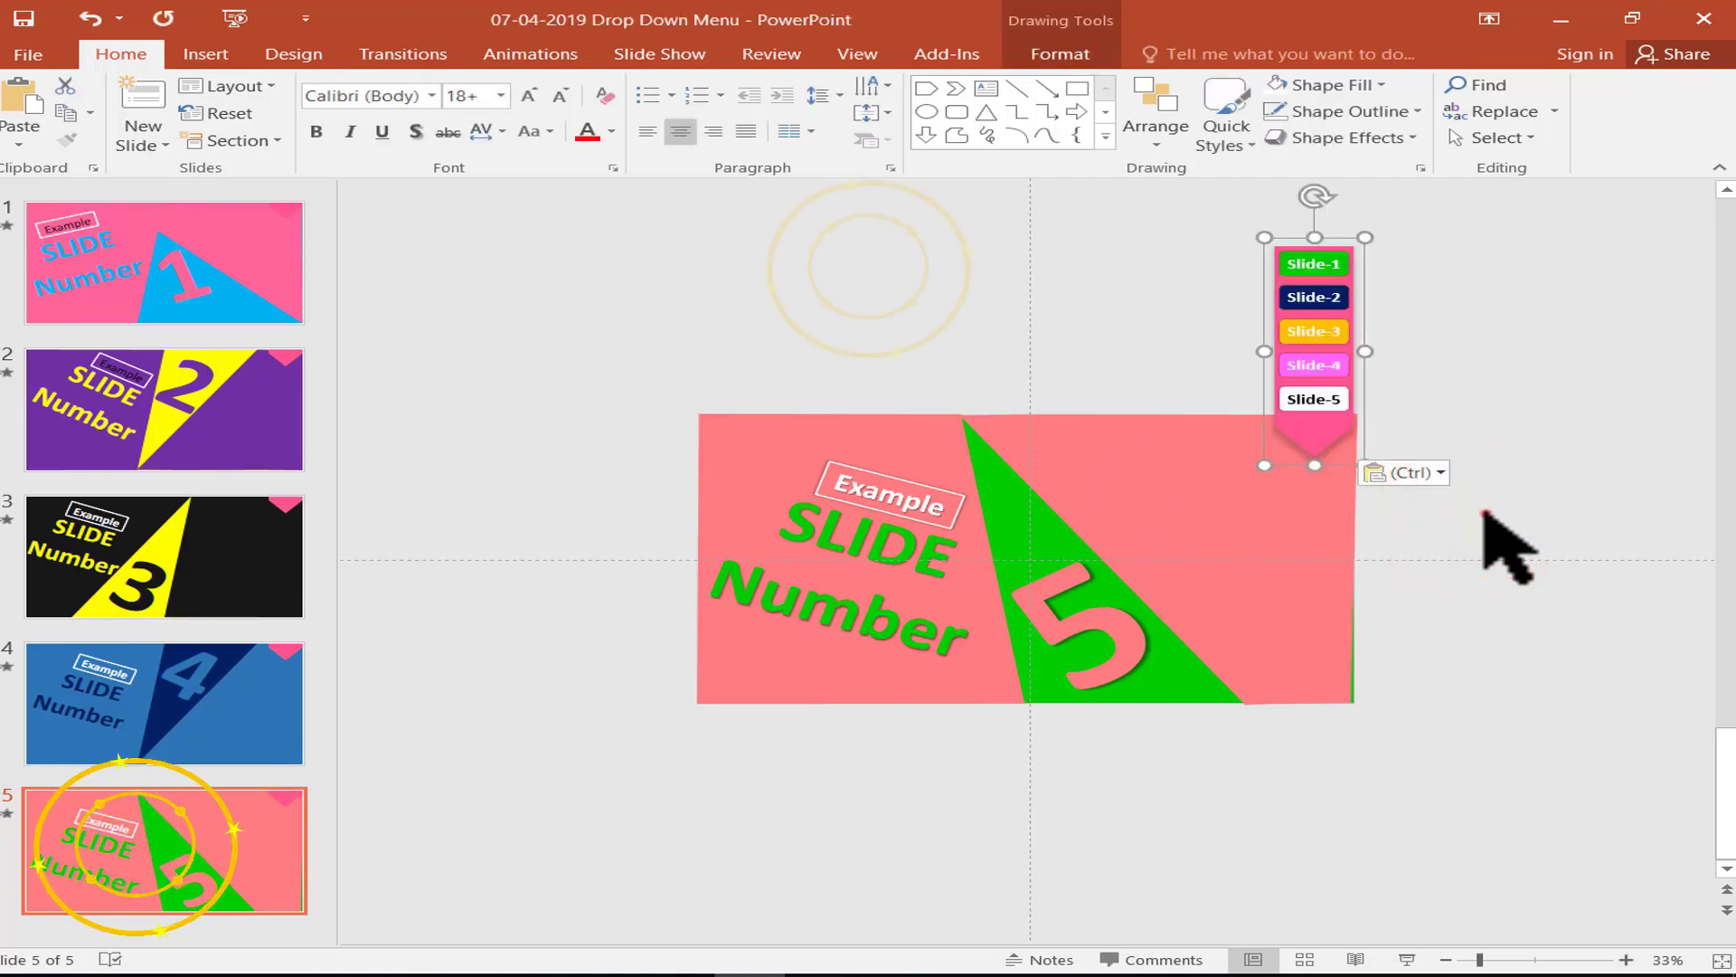
left_click(1483, 513)
left_click(176, 231)
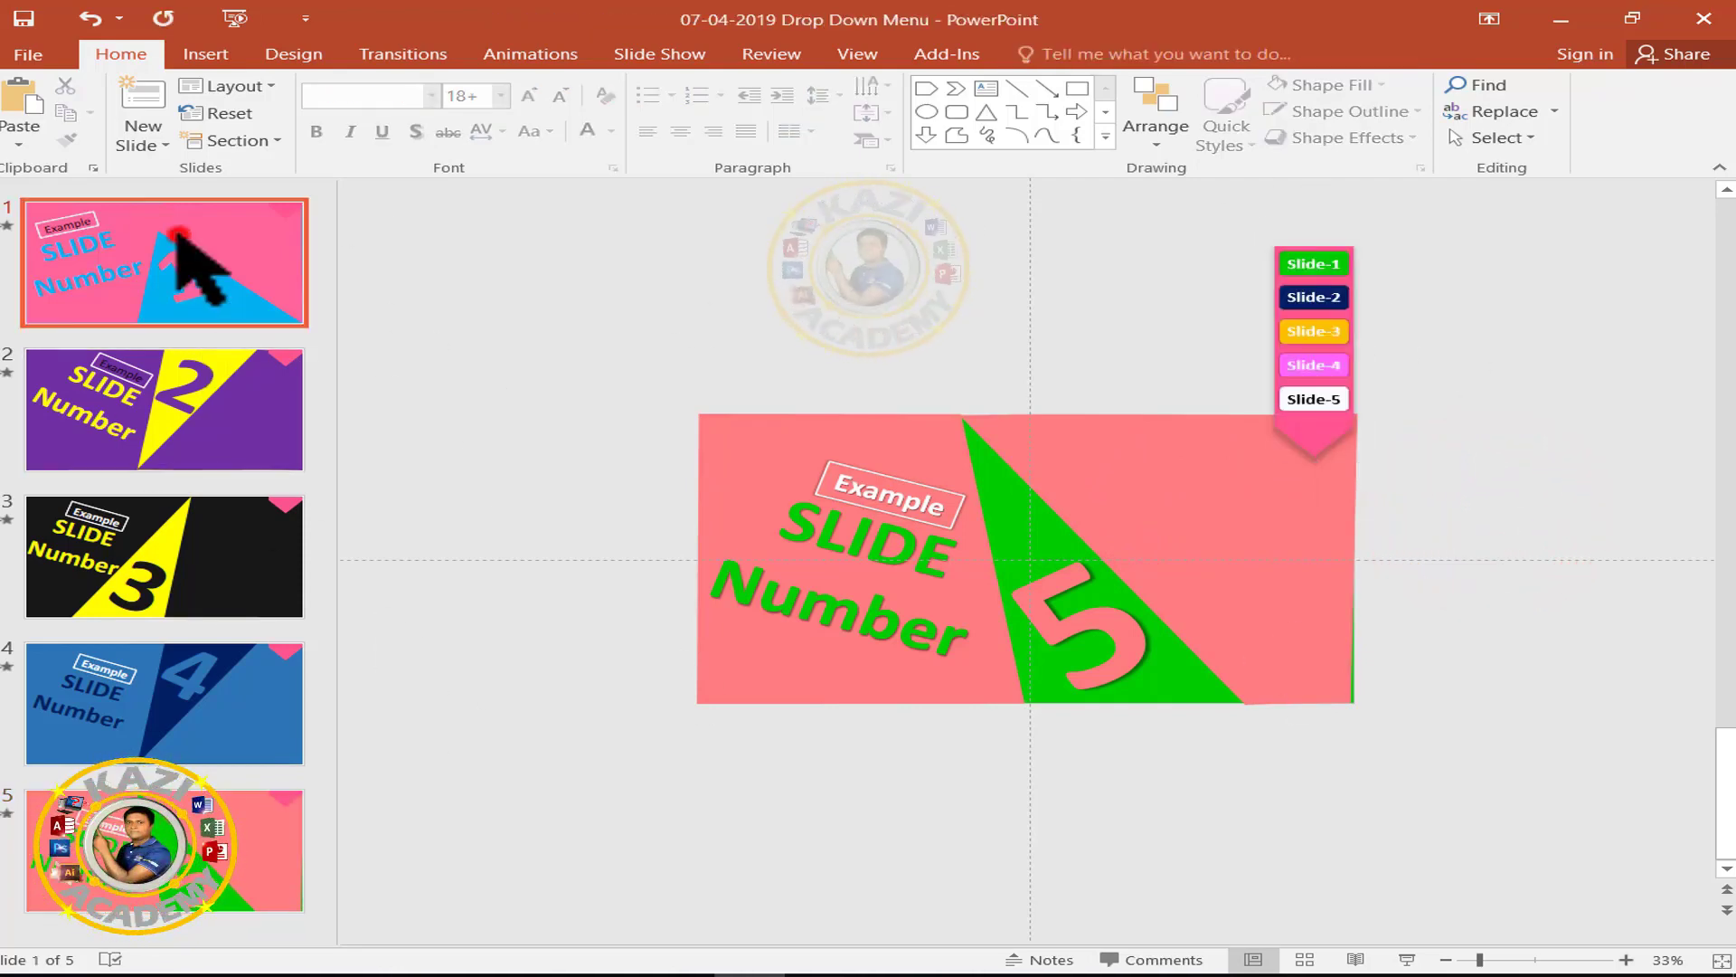
Start the show and use the unfolded menu to jump to slides 5, 3, 1, 2, 4 and 5.
left_click(1407, 959)
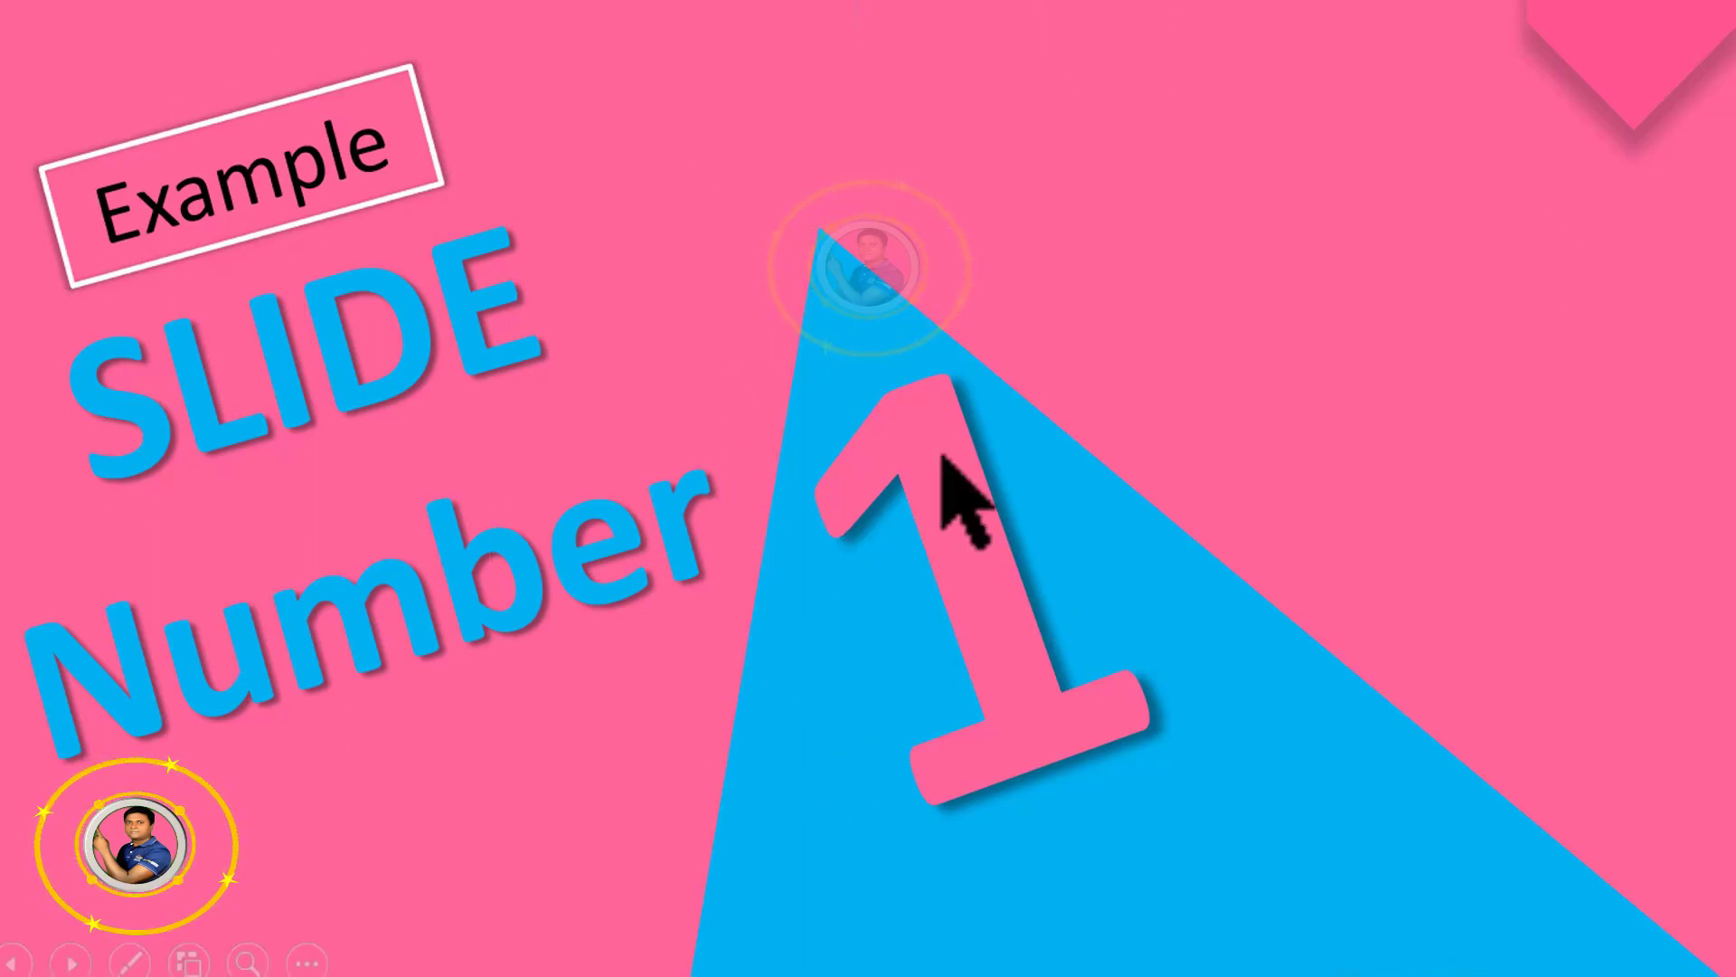
left_click(1644, 65)
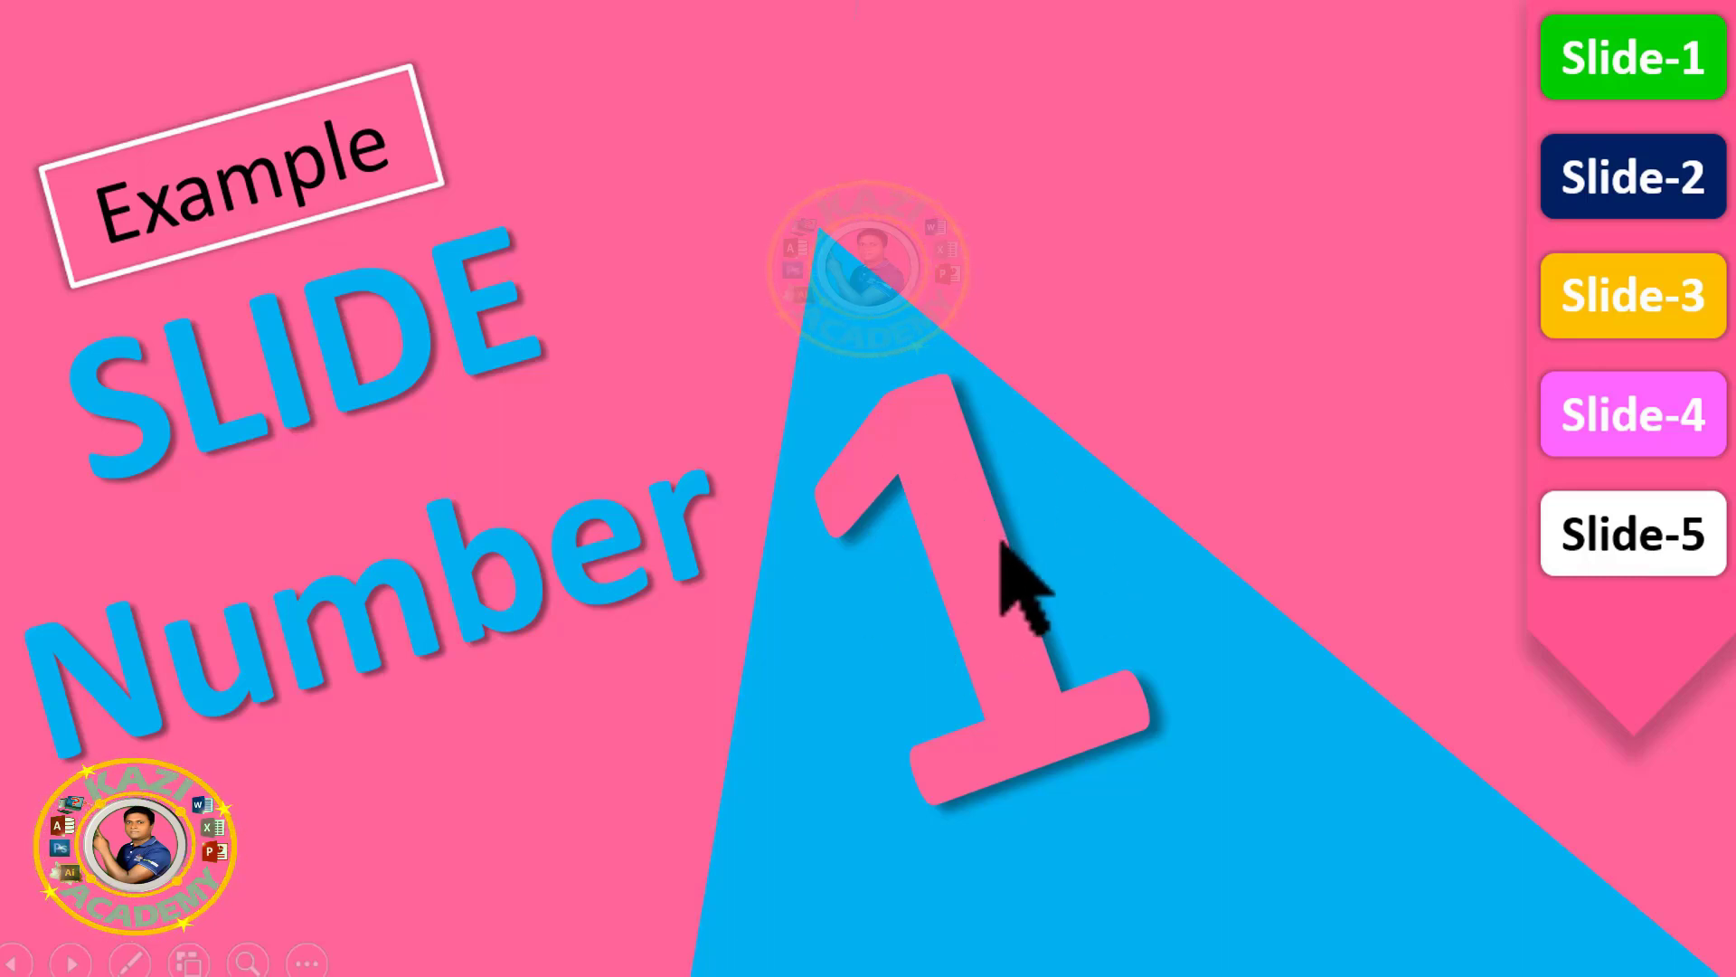
left_click(1630, 533)
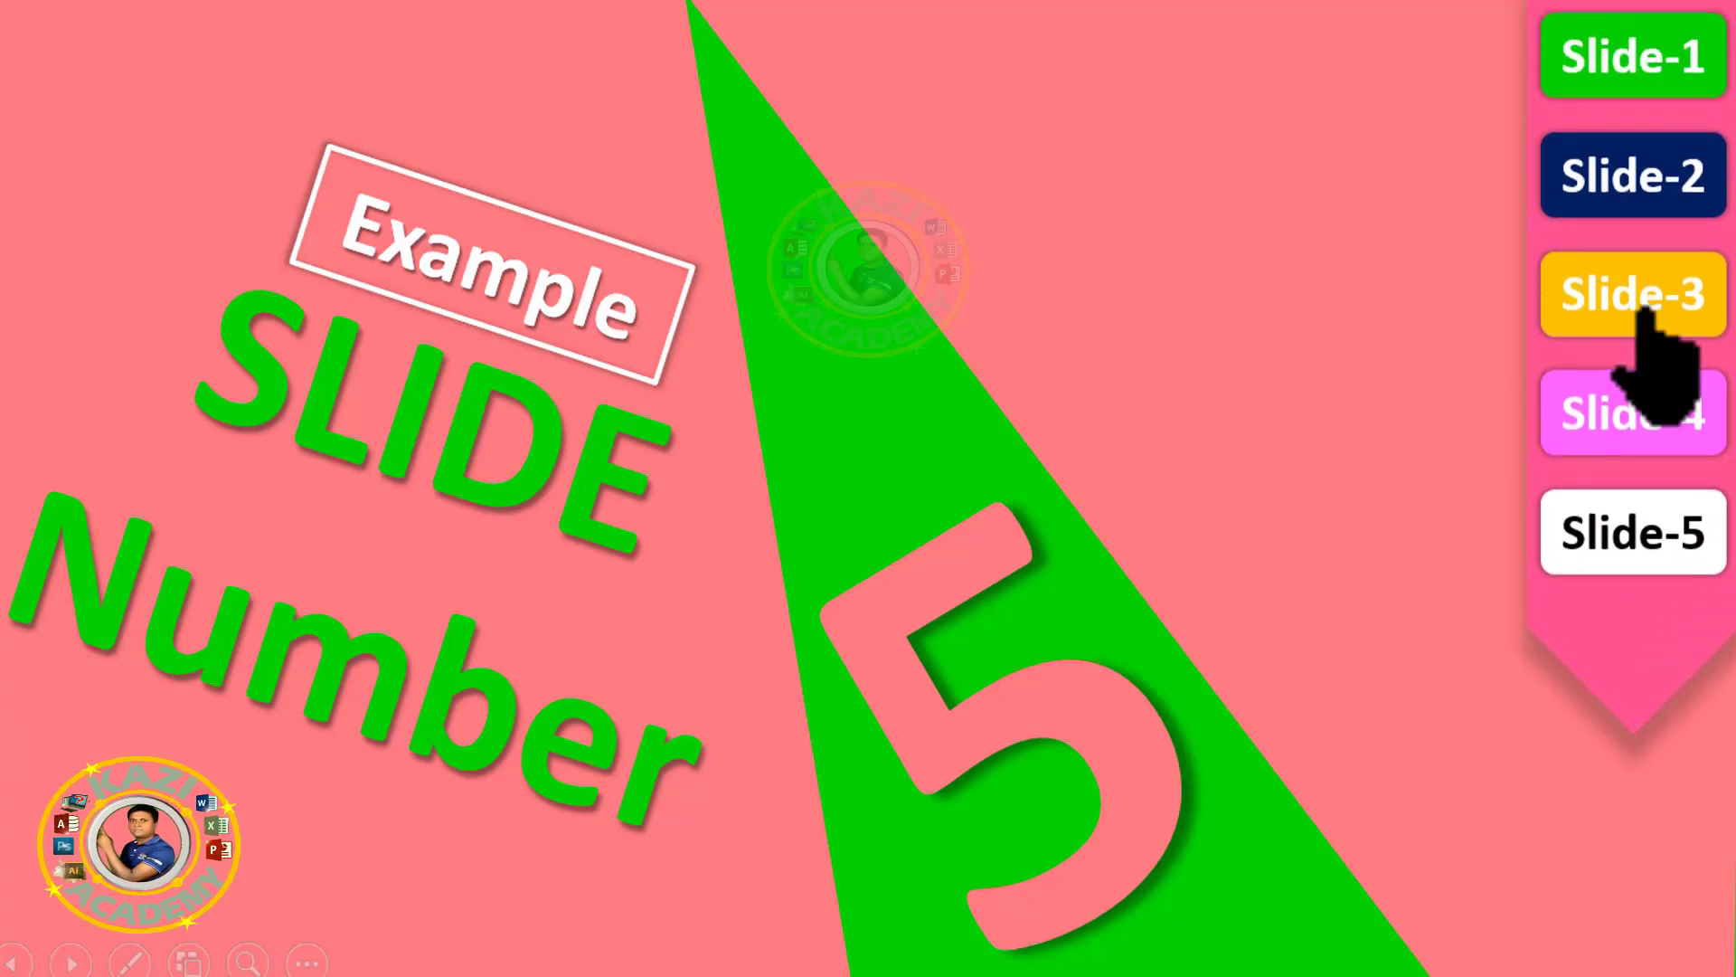
left_click(1623, 305)
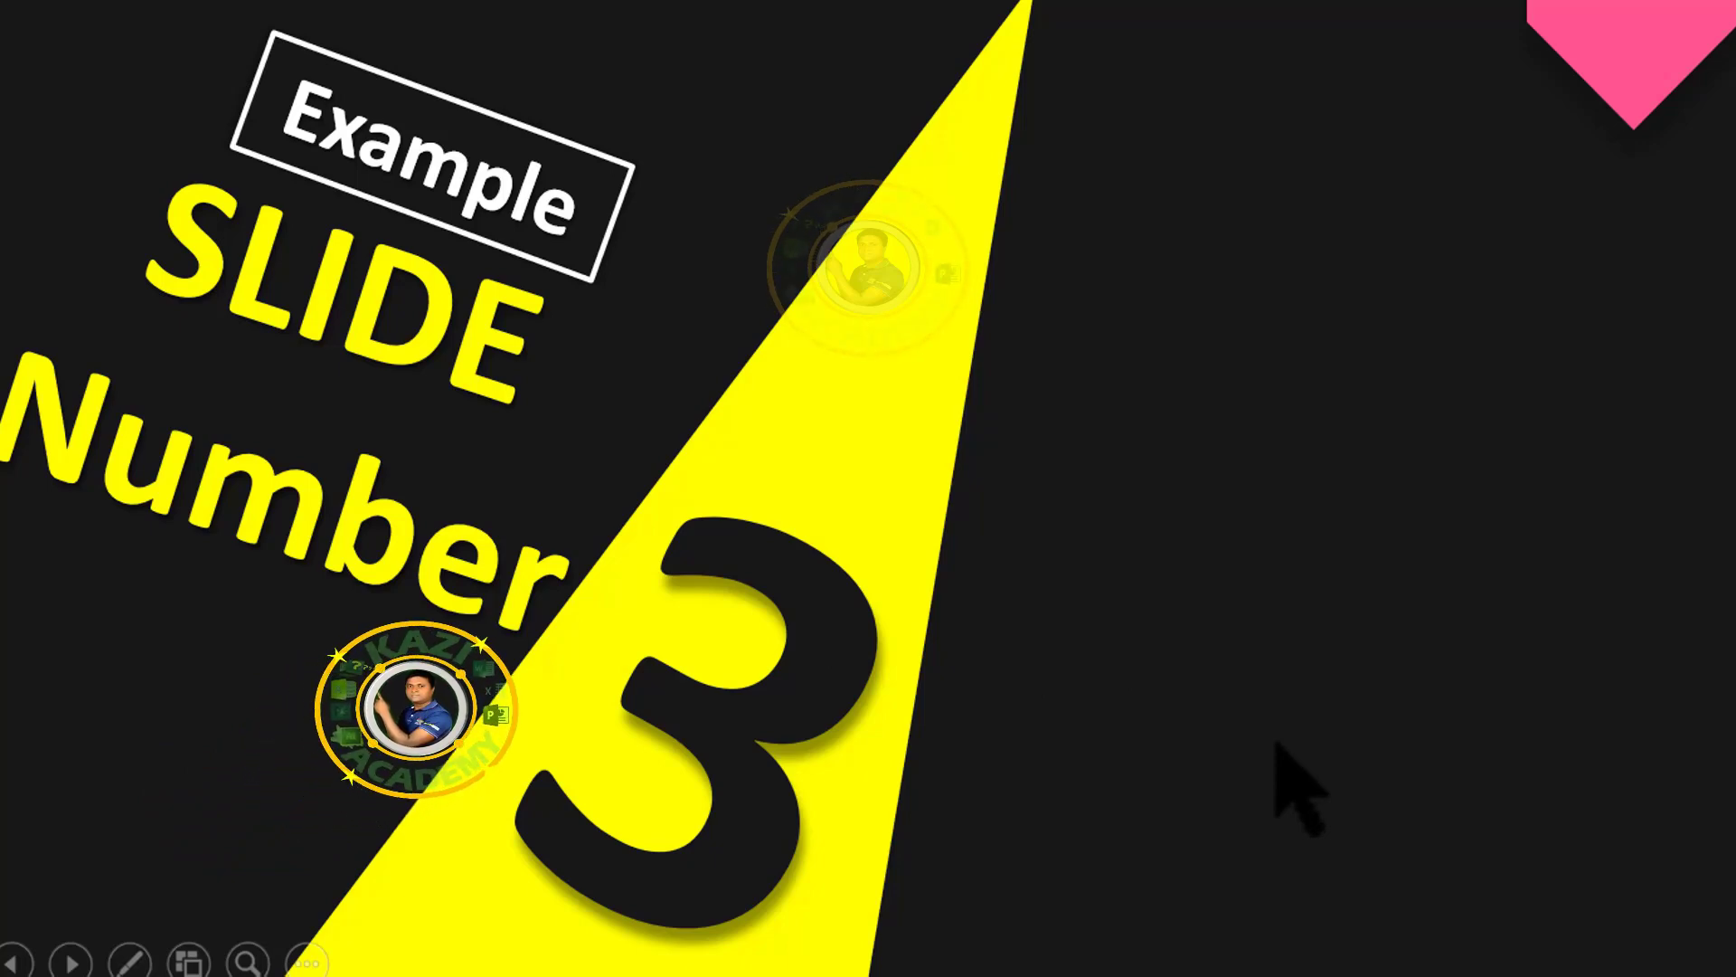
left_click(1633, 41)
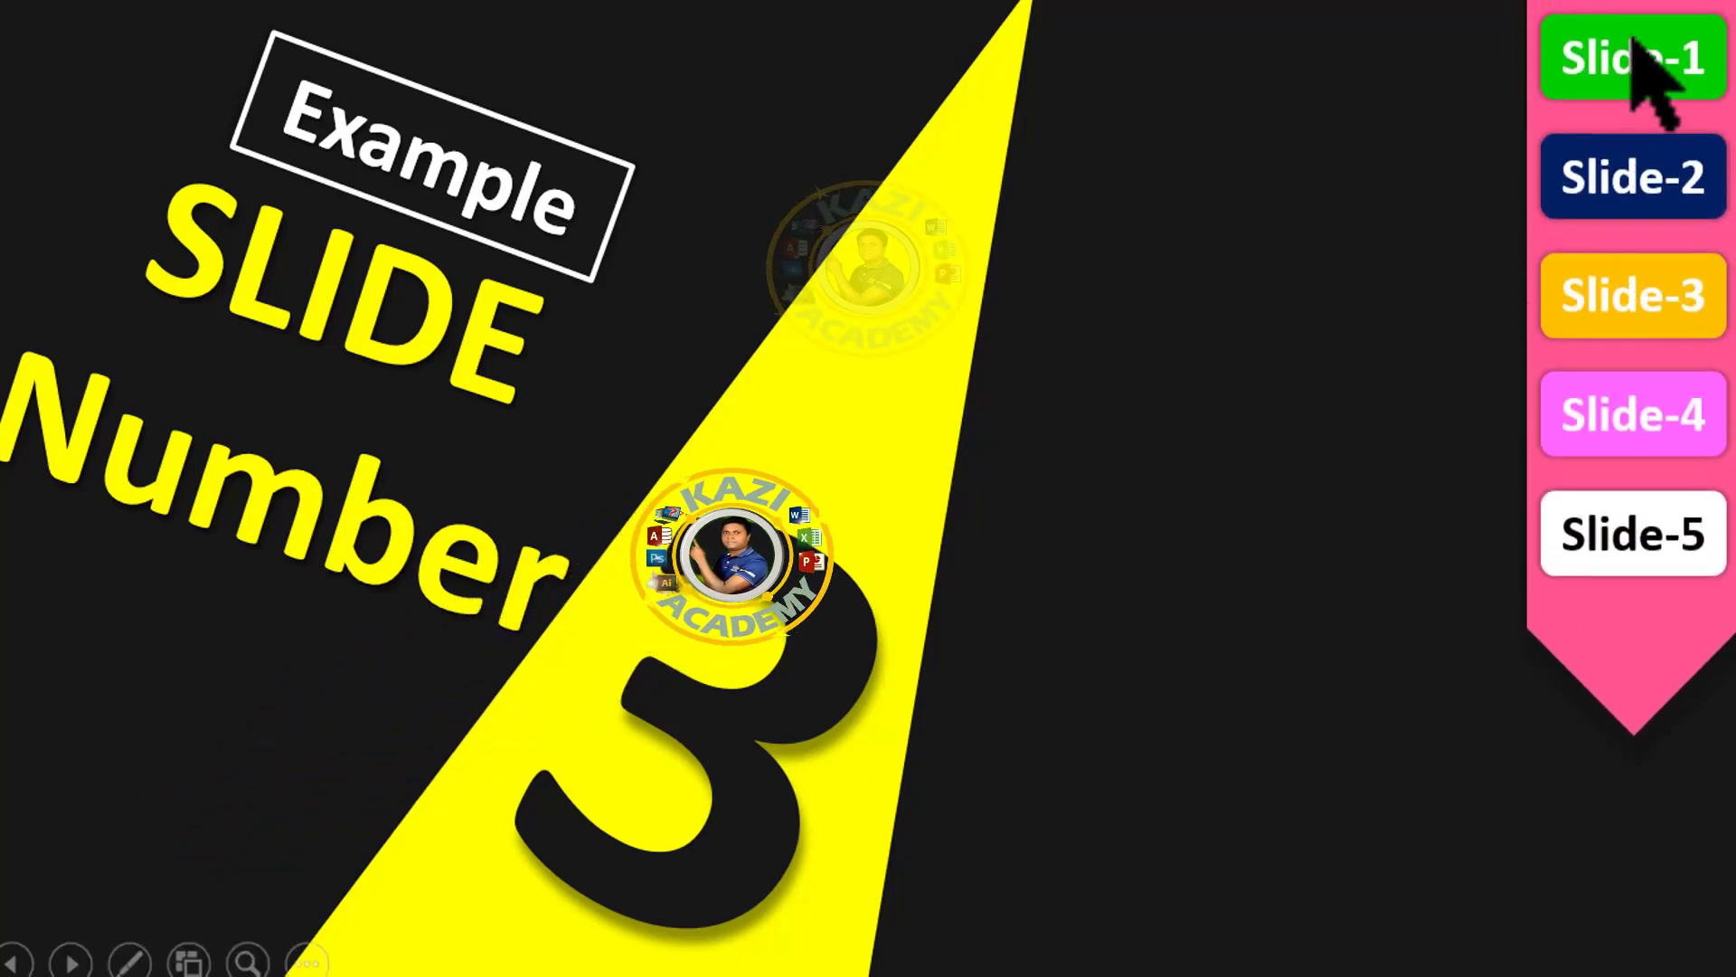
left_click(1633, 40)
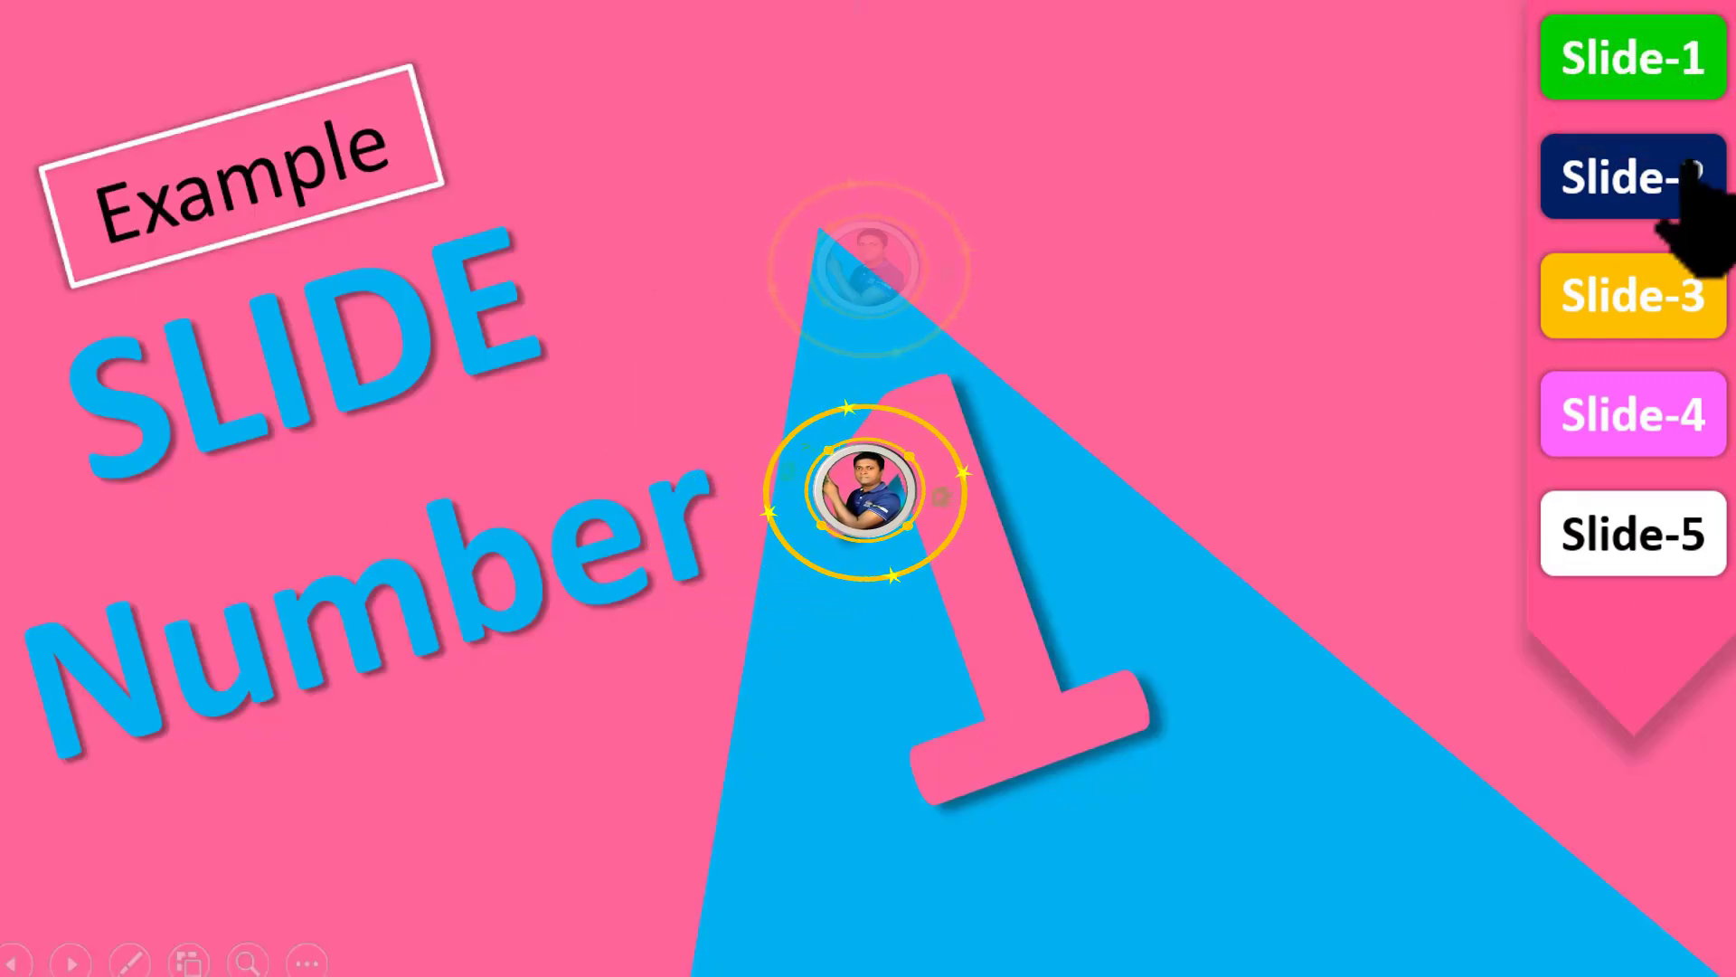
left_click(1637, 172)
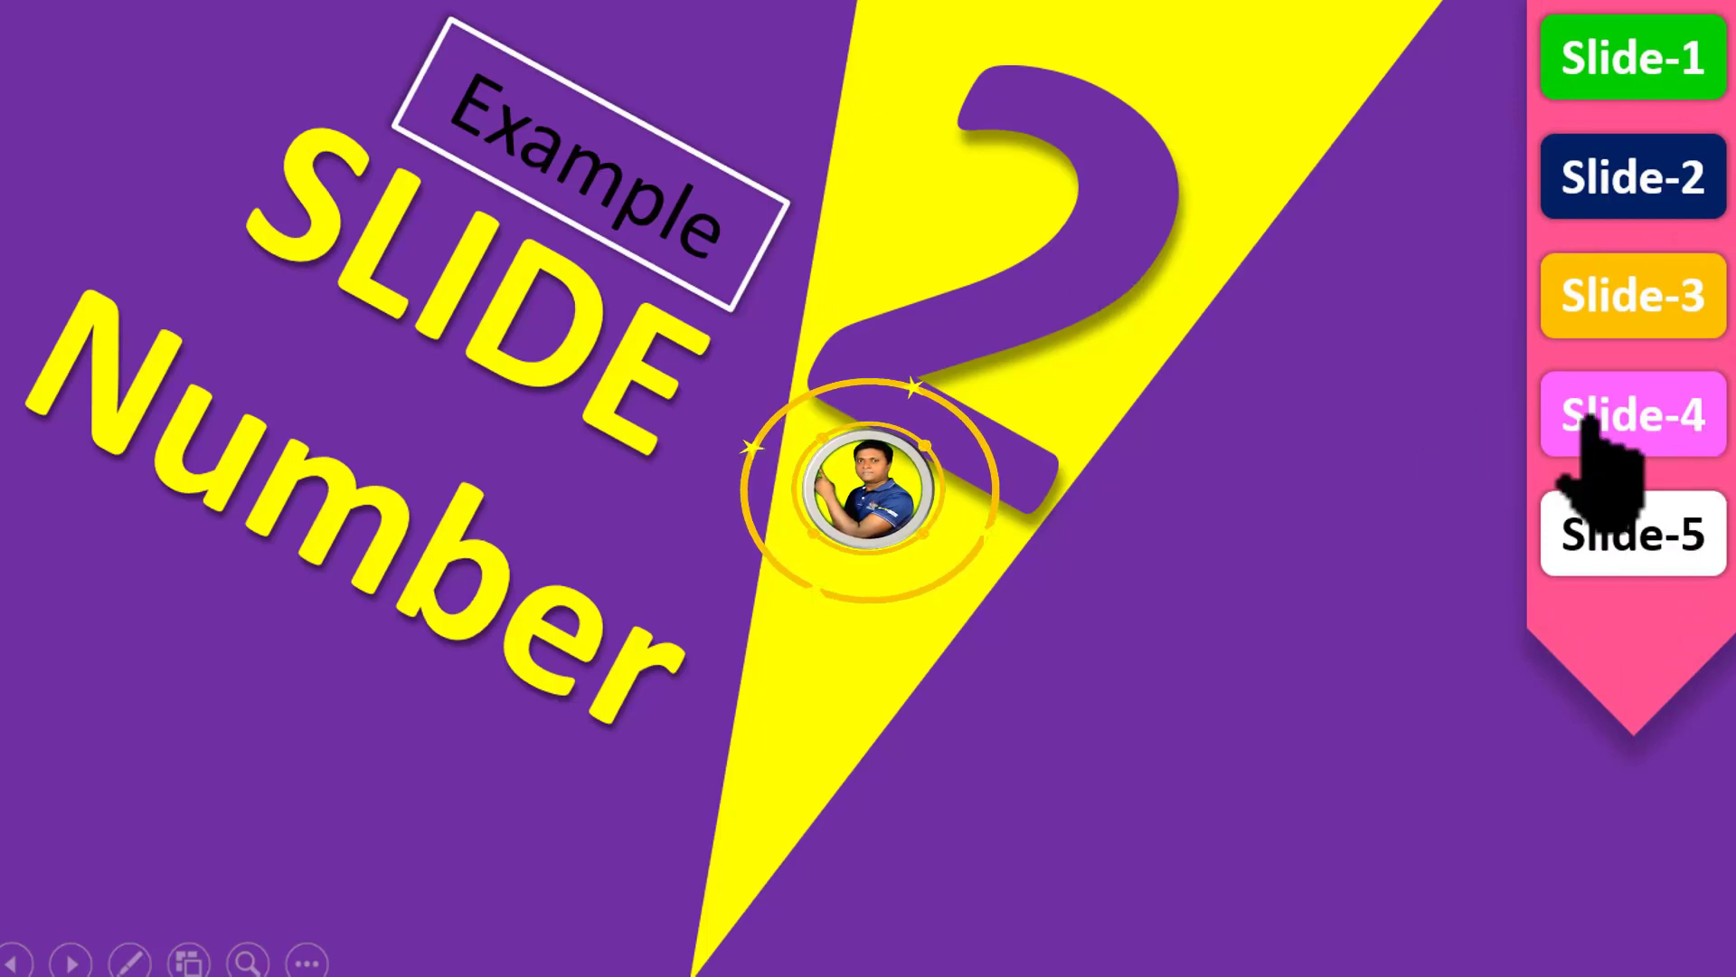
left_click(1662, 427)
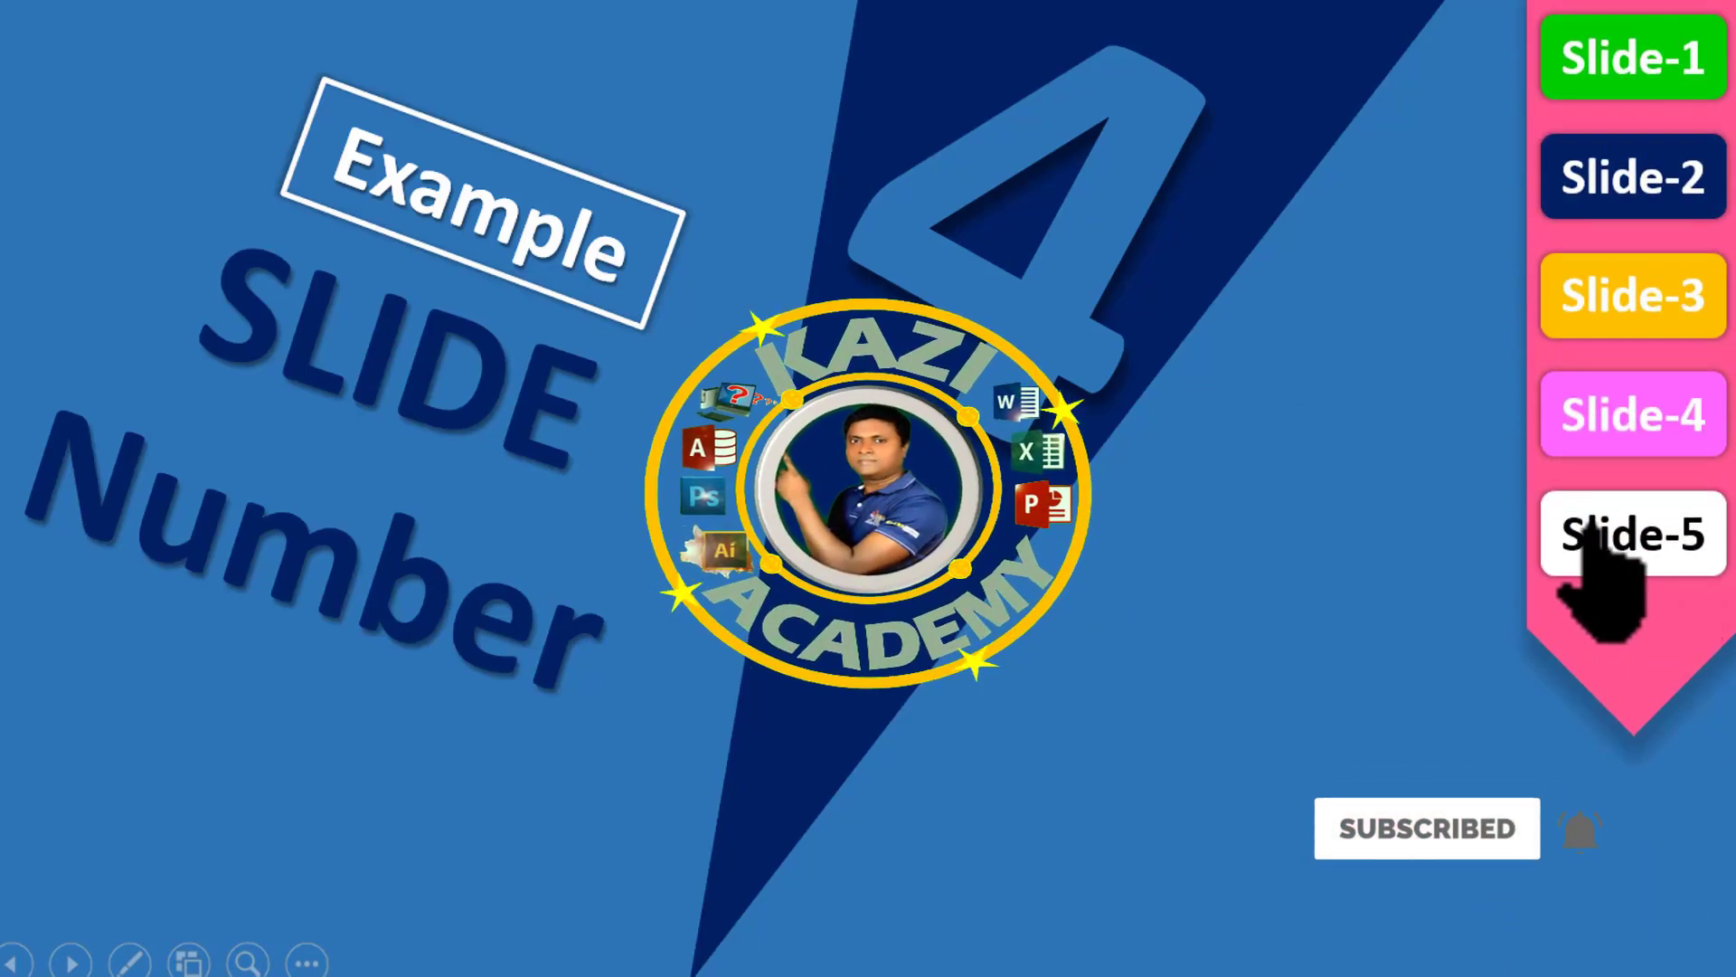
left_click(1630, 534)
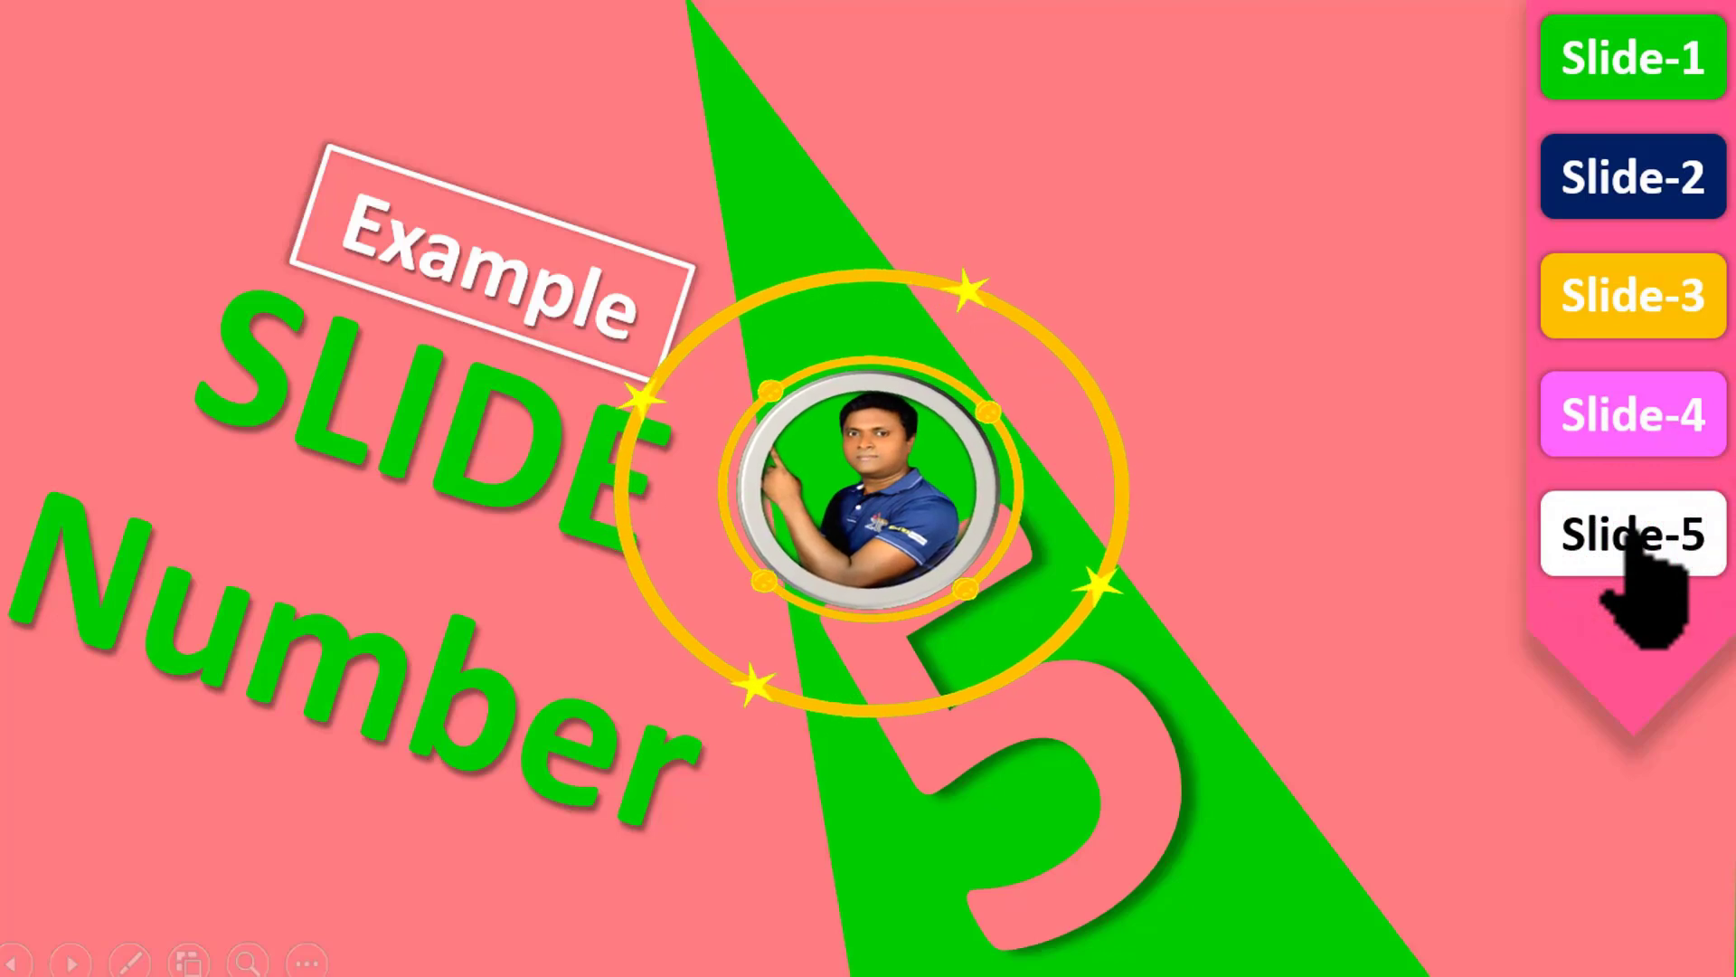
Keep navigating to slides 1, 2, 4, 5, 1, 2 and 4, folding the menu away at the end.
left_click(1627, 50)
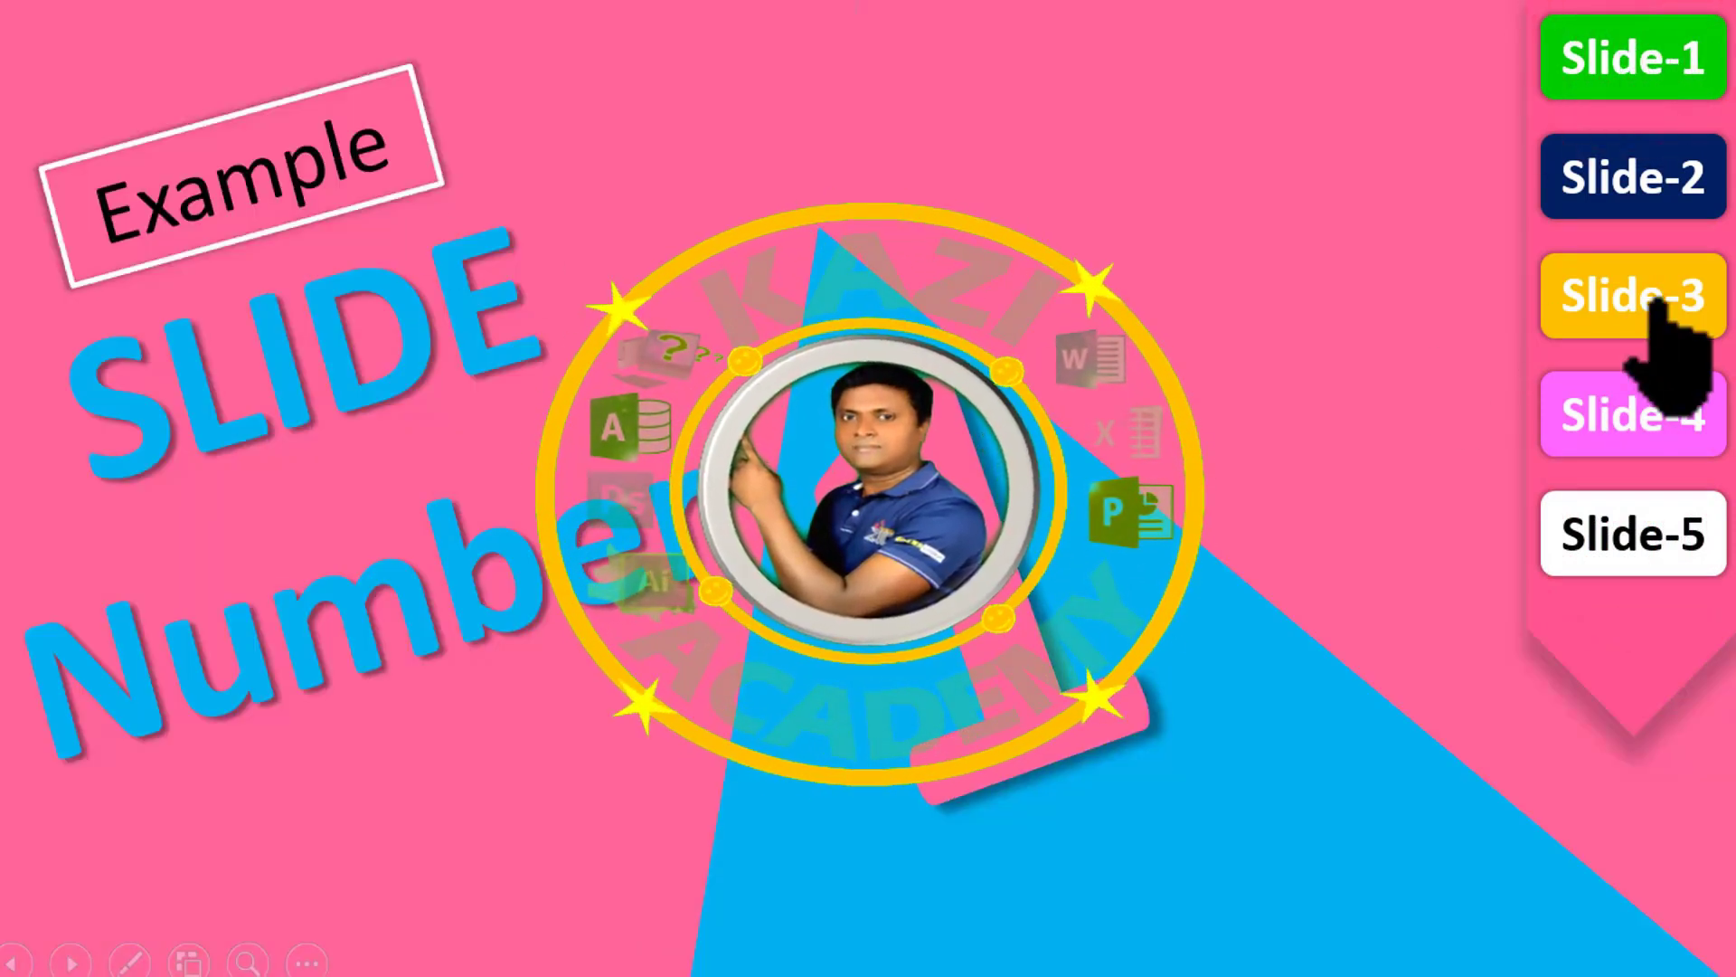
left_click(1646, 221)
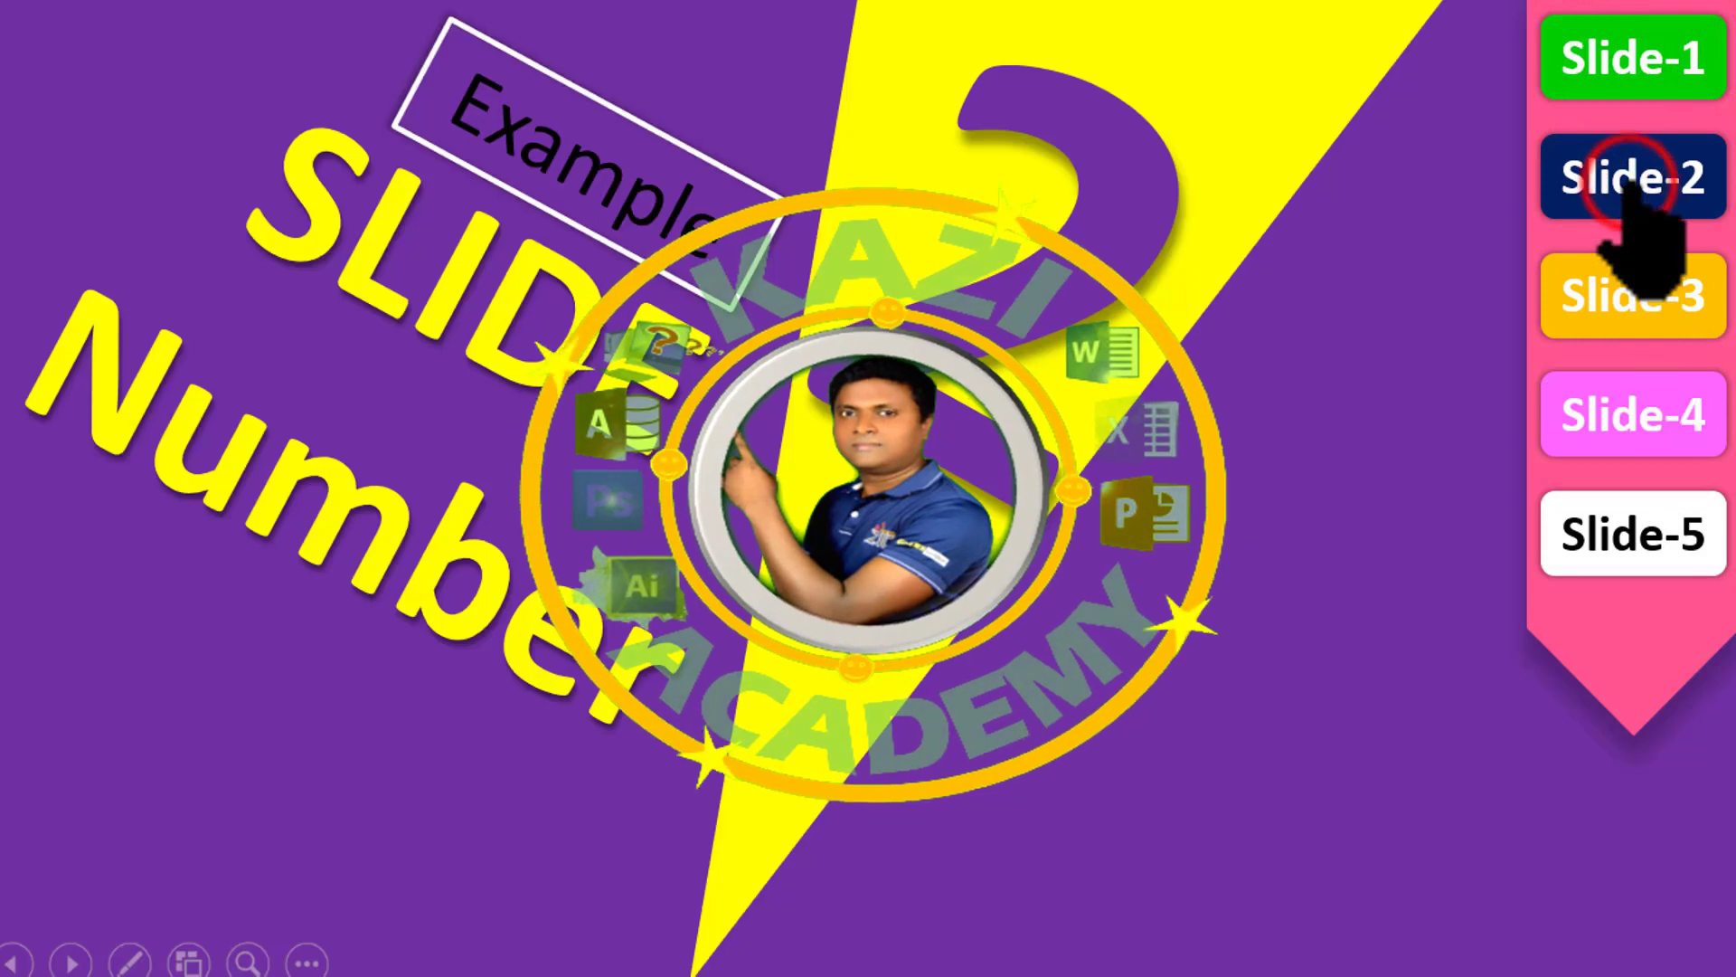
left_click(1605, 434)
left_click(1638, 541)
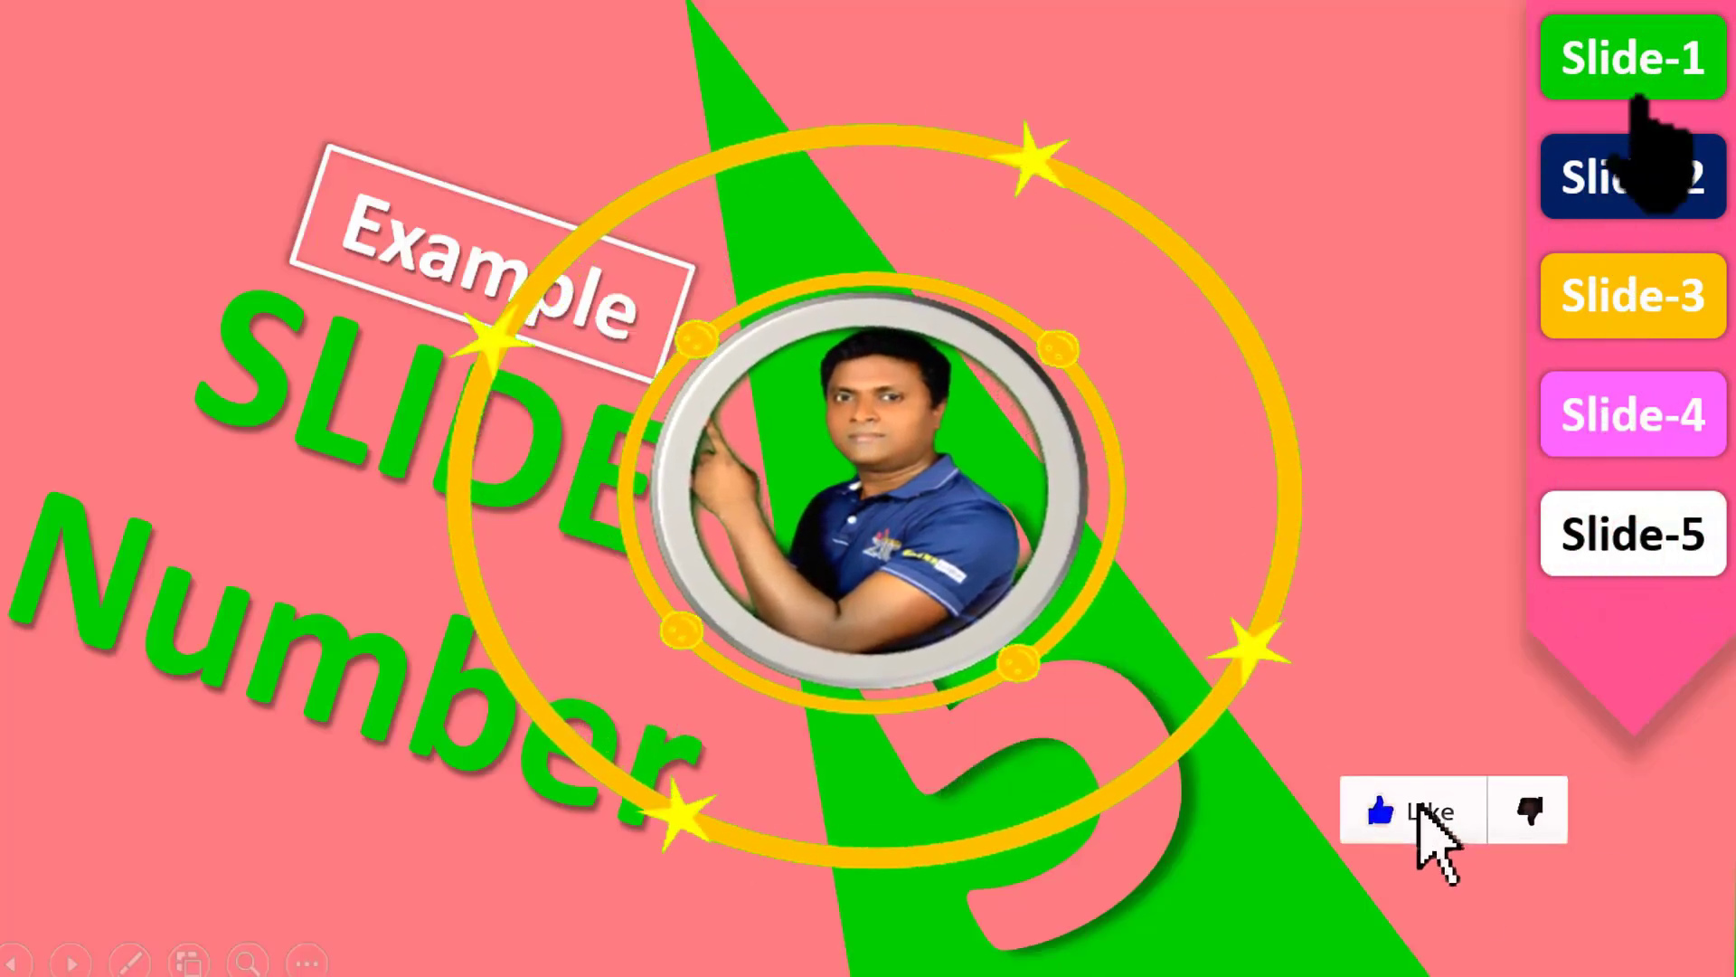
left_click(1641, 81)
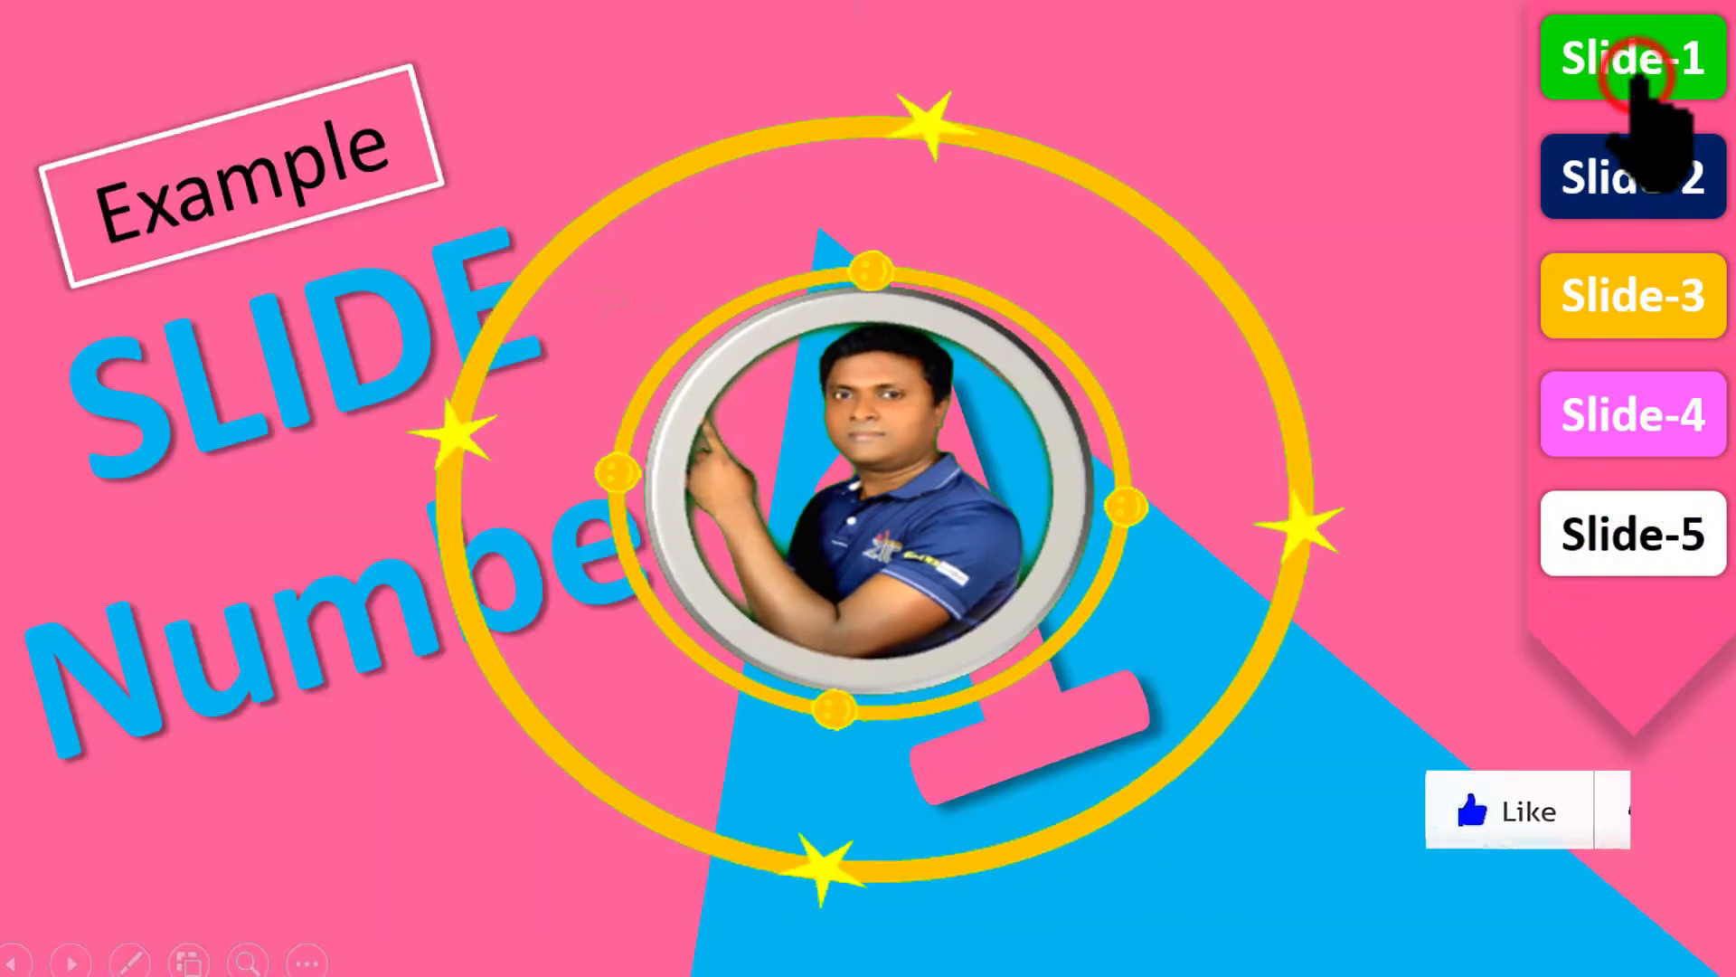
left_click(1596, 669)
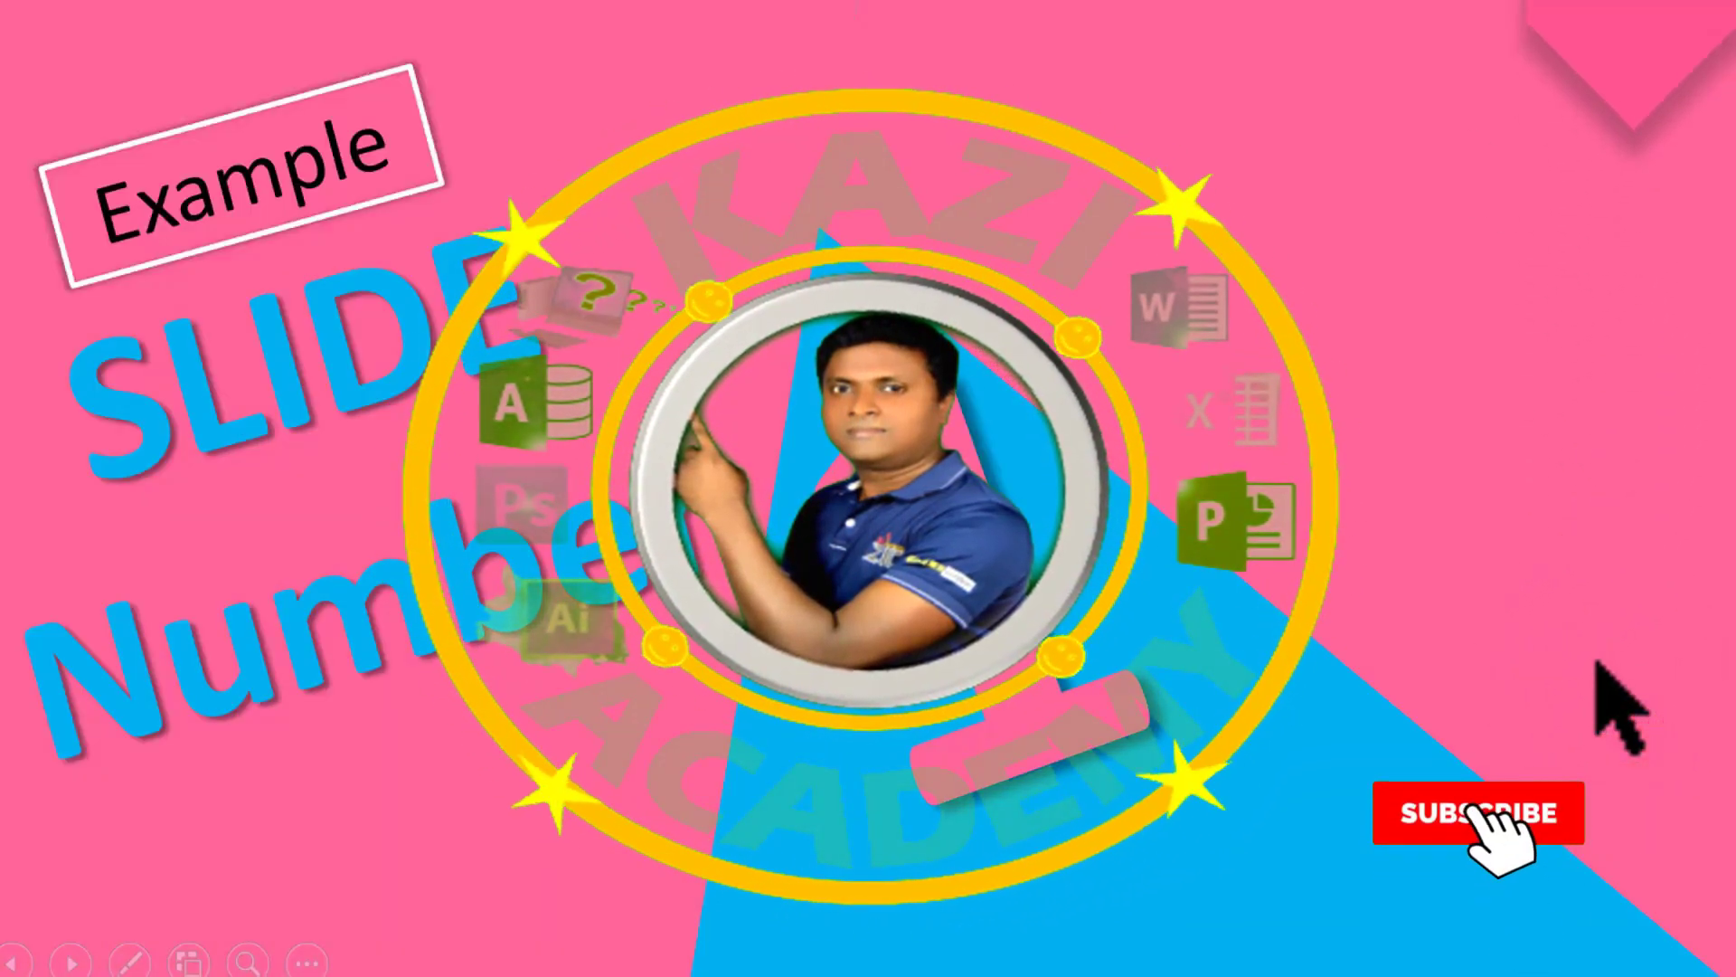
left_click(1614, 54)
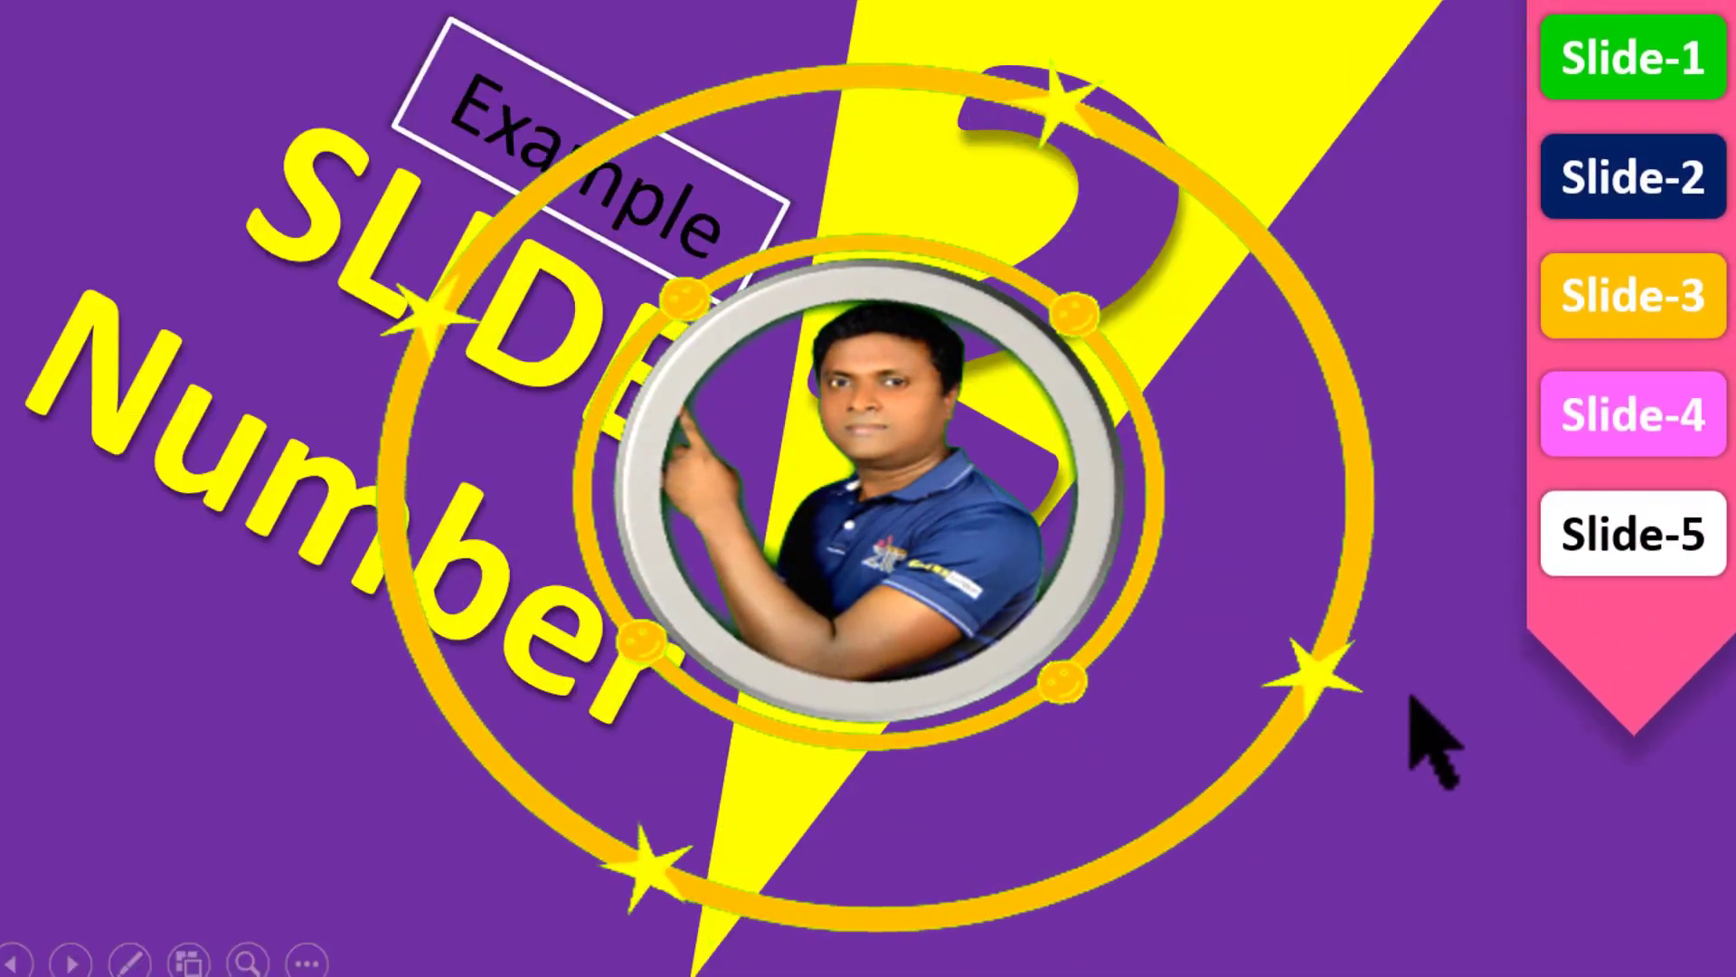
left_click(1589, 427)
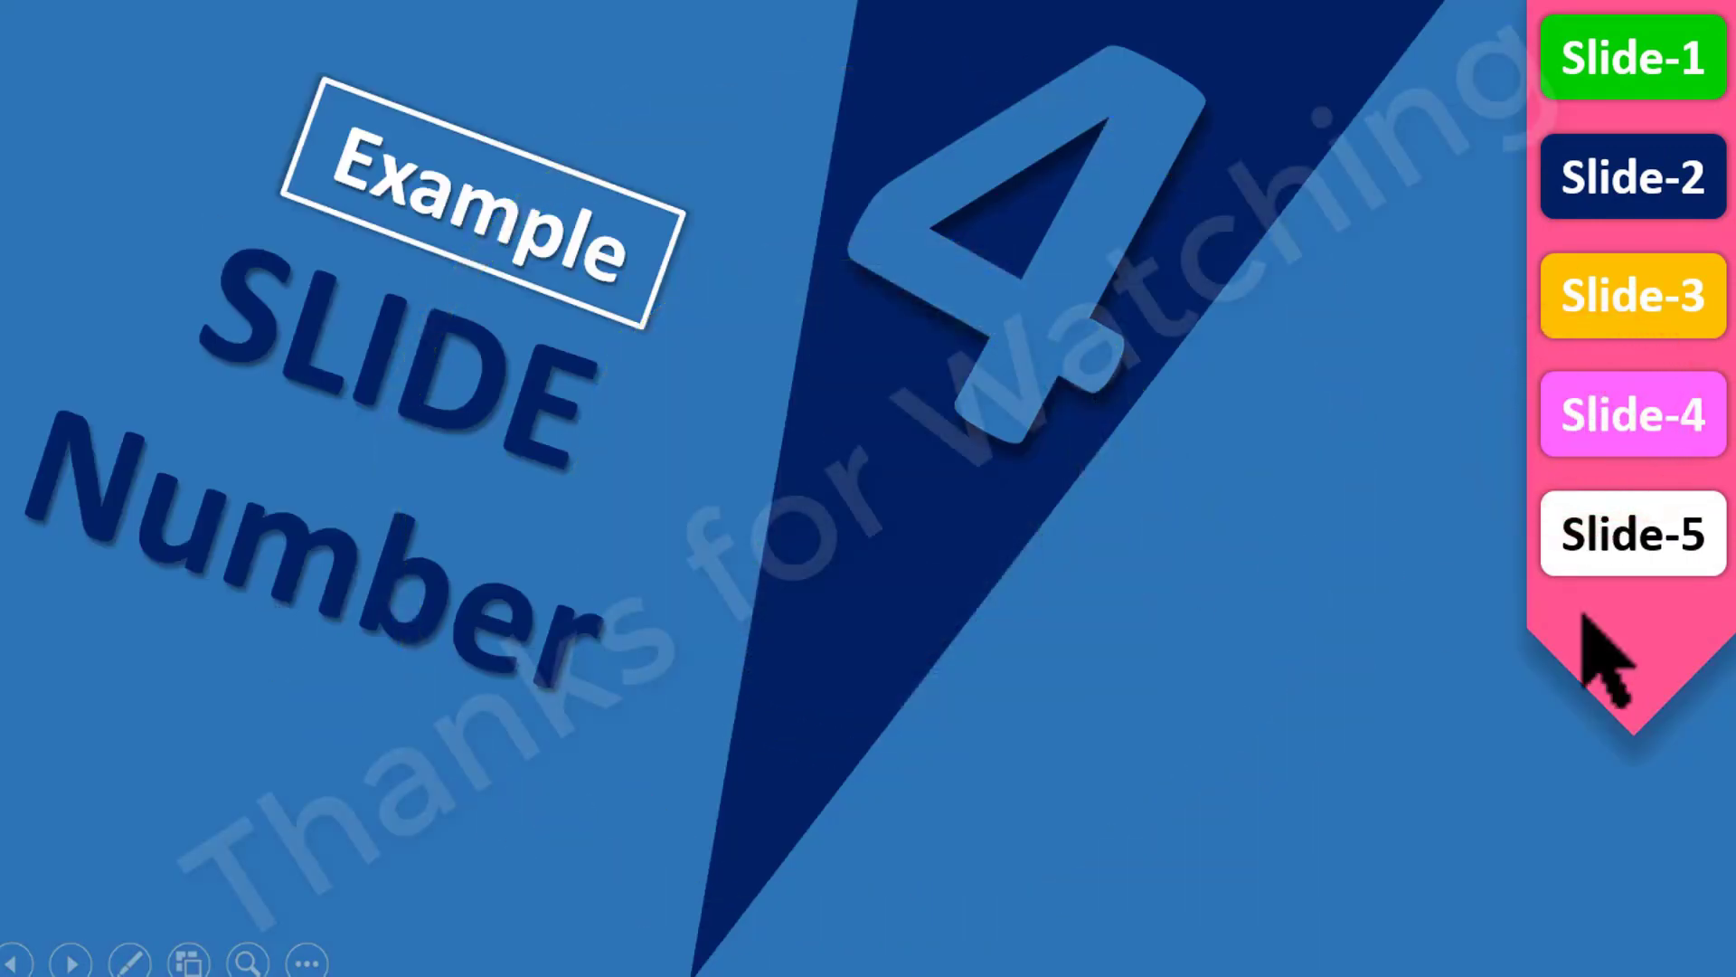
left_click(1612, 630)
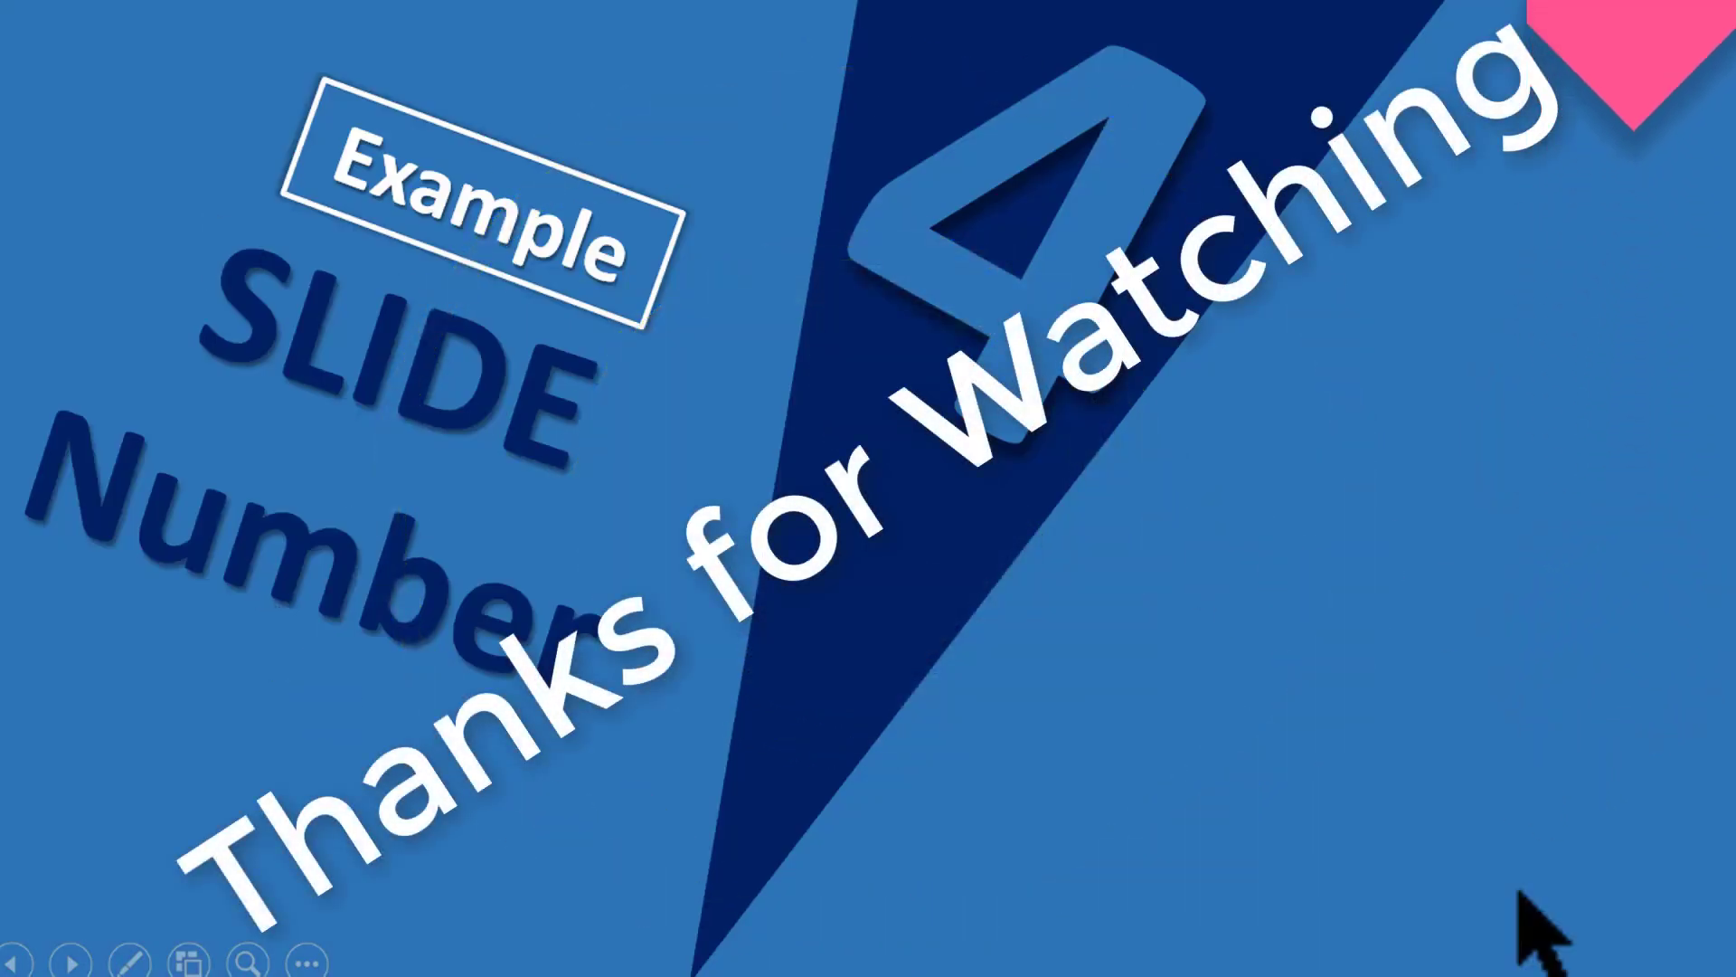